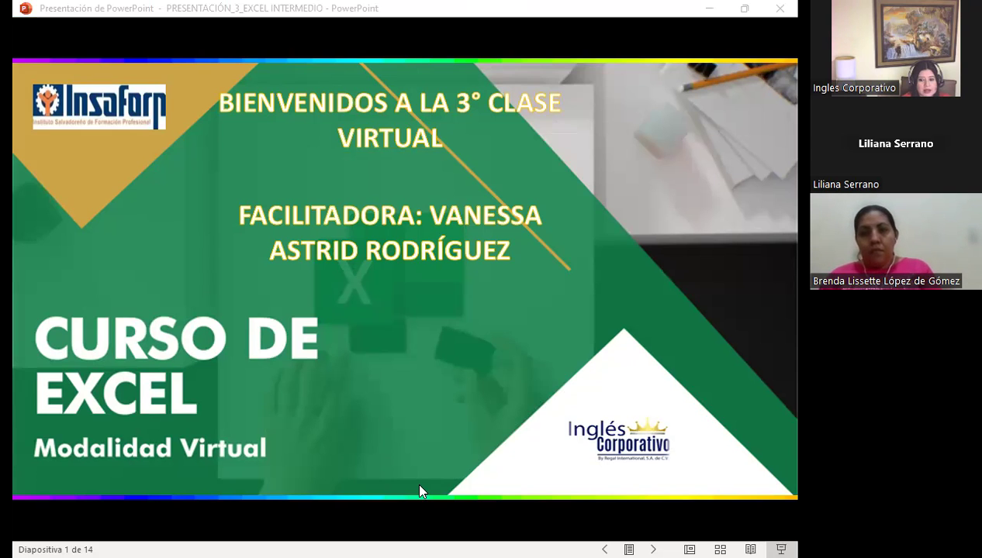
Step: Switch from the PowerPoint slideshow to the Excel Intermedio online course page in Firefox
{"action": "key", "text": "alt+Tab"}
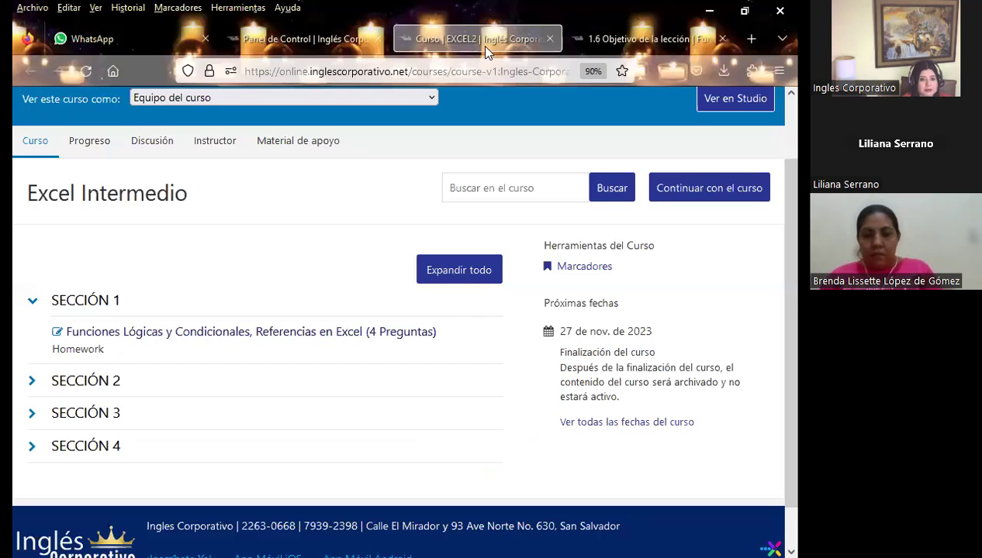
Step: Open lesson 1.6 Objetivo de la lección and read through its SUMAR.SI and CONTAR.SI explanation
{"action": "left_click", "coordinate": [650, 39]}
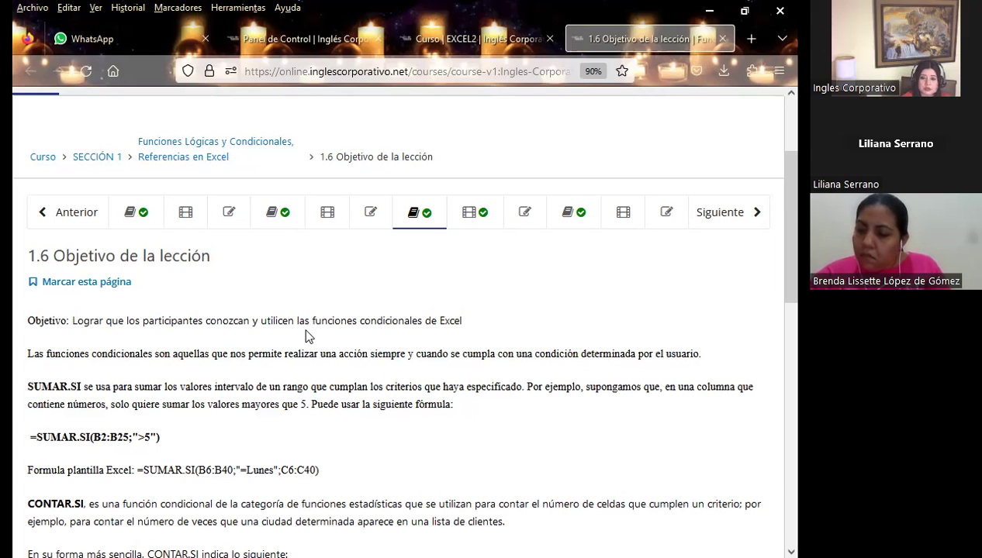
{"action": "scroll", "coordinate": [403, 398], "scroll_direction": "down", "scroll_amount": 2}
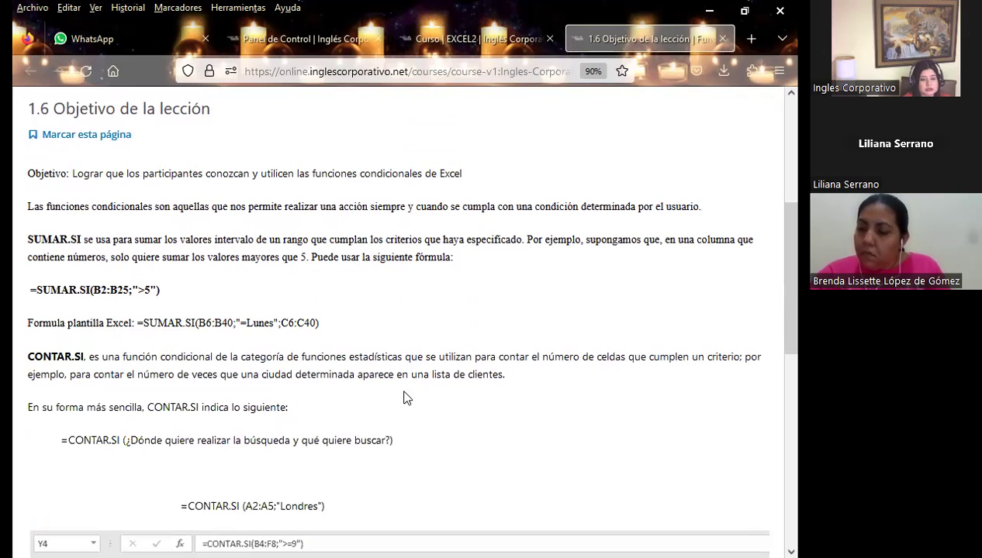
{"action": "scroll", "coordinate": [403, 397], "scroll_direction": "down", "scroll_amount": 1}
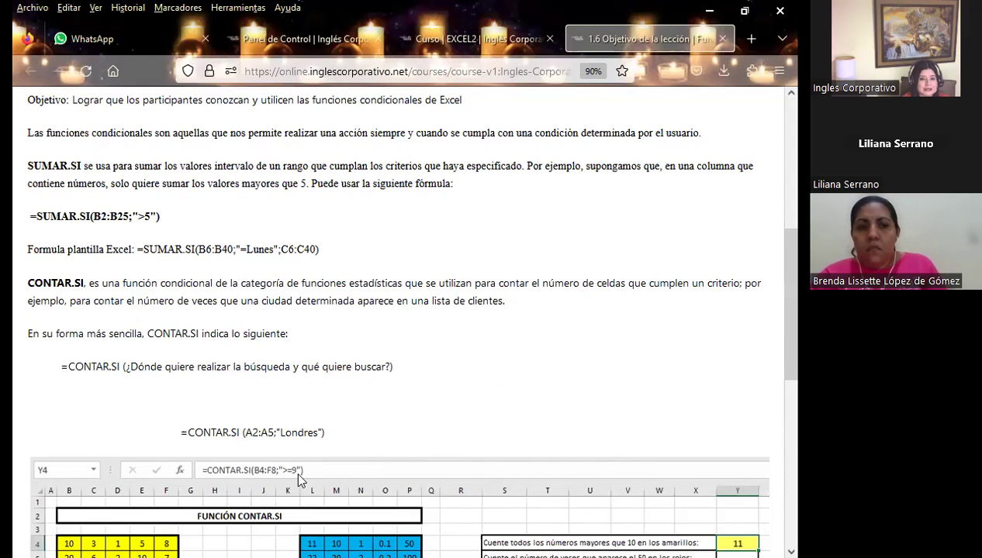
{"action": "scroll", "coordinate": [334, 364], "scroll_direction": "up", "scroll_amount": 5}
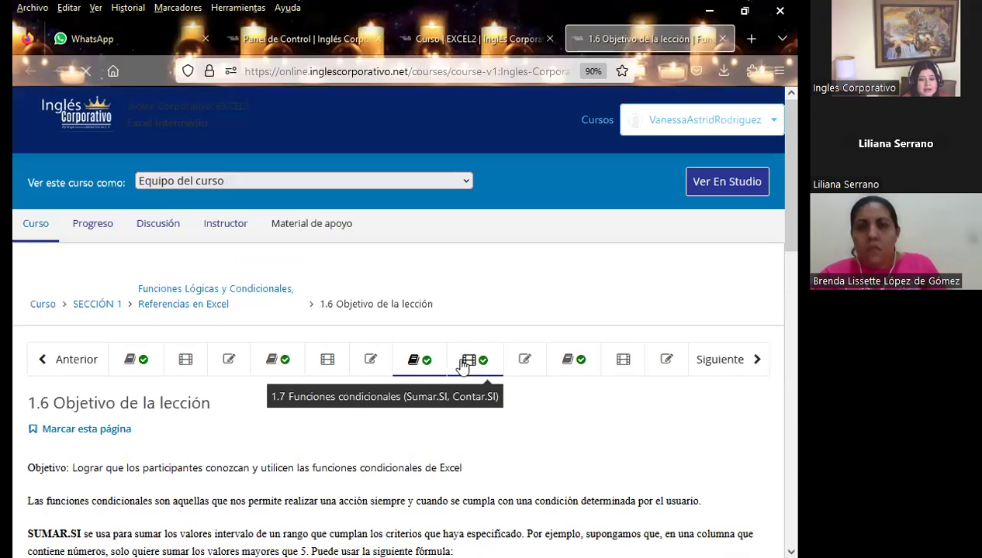
Step: Open lesson 1.7 Funciones condicionales and scroll to its CONTAR.SI and SUMAR.SI practice-file links
{"action": "left_click", "coordinate": [459, 366]}
{"action": "scroll", "coordinate": [232, 380], "scroll_direction": "down", "scroll_amount": 2}
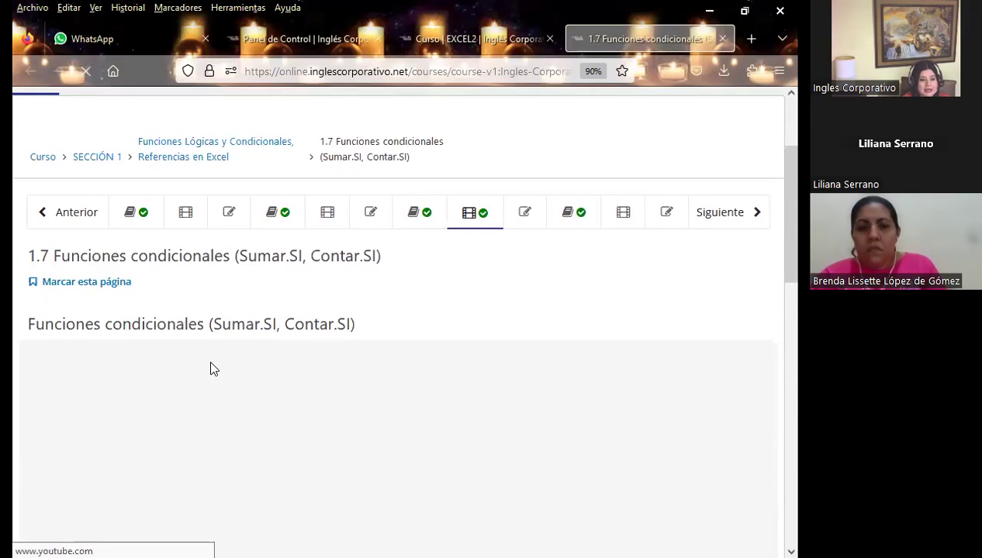
{"action": "scroll", "coordinate": [211, 371], "scroll_direction": "down", "scroll_amount": 4}
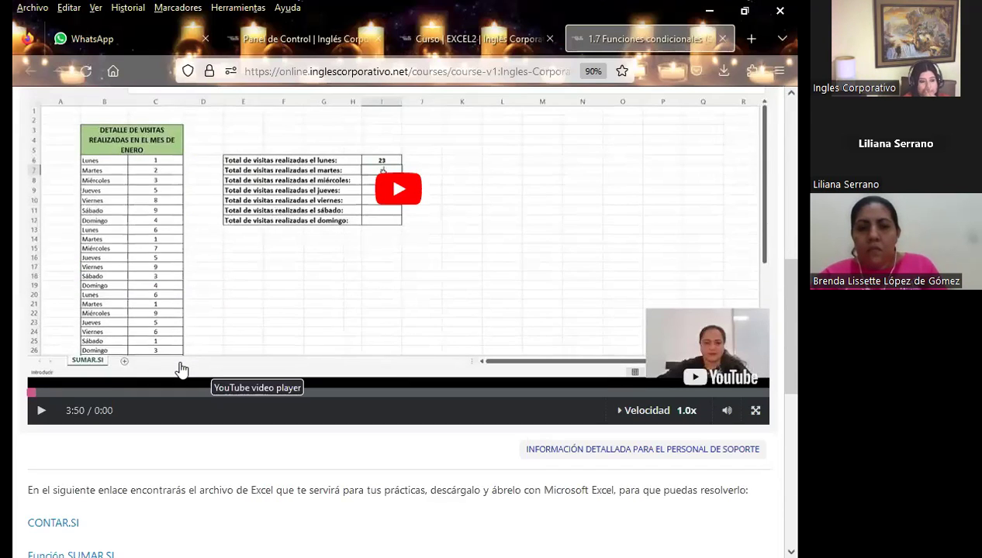
{"action": "scroll", "coordinate": [107, 388], "scroll_direction": "down", "scroll_amount": 3}
{"action": "scroll", "coordinate": [208, 362], "scroll_direction": "up", "scroll_amount": 1}
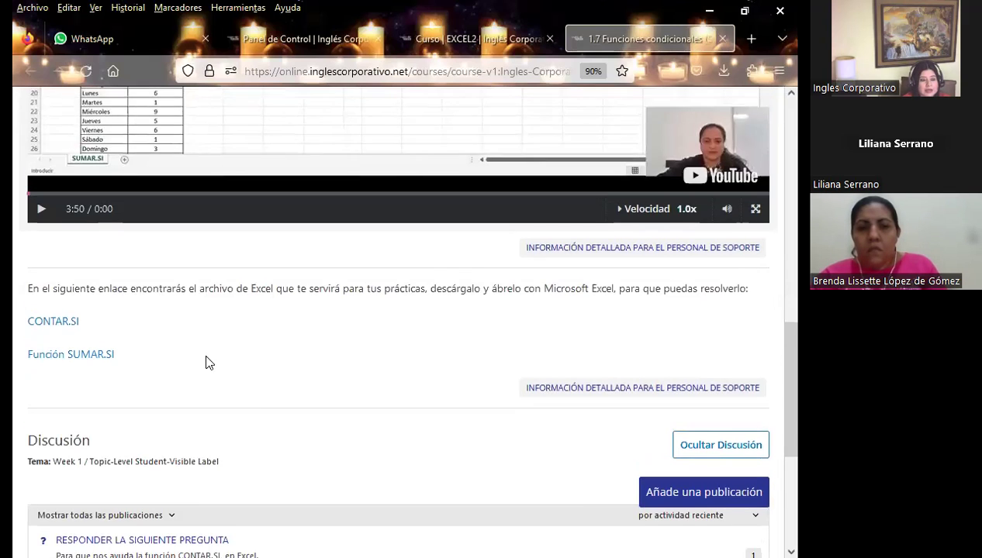
{"action": "scroll", "coordinate": [207, 362], "scroll_direction": "up", "scroll_amount": 3}
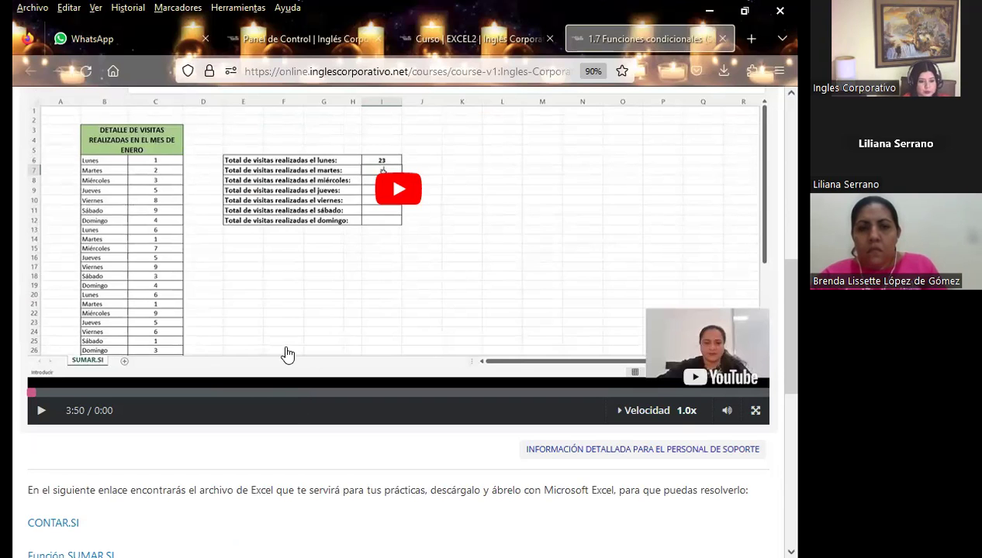
{"action": "scroll", "coordinate": [284, 353], "scroll_direction": "down", "scroll_amount": 5}
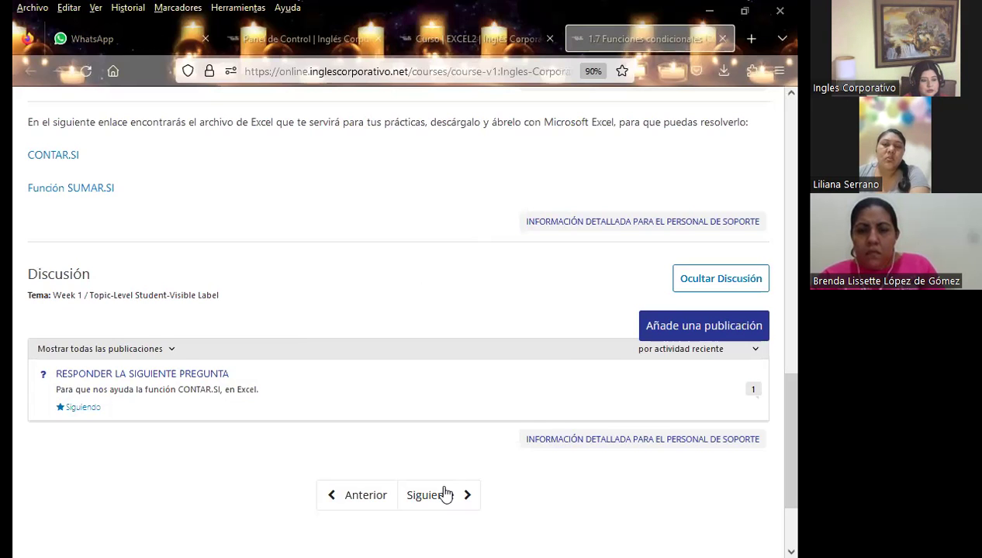
{"action": "key", "text": "alt+Tab"}
Step: Advance the slideshow past SESIÓN: 3 to the AGENDA slide, slide 3 of 14
{"action": "left_click", "coordinate": [408, 328]}
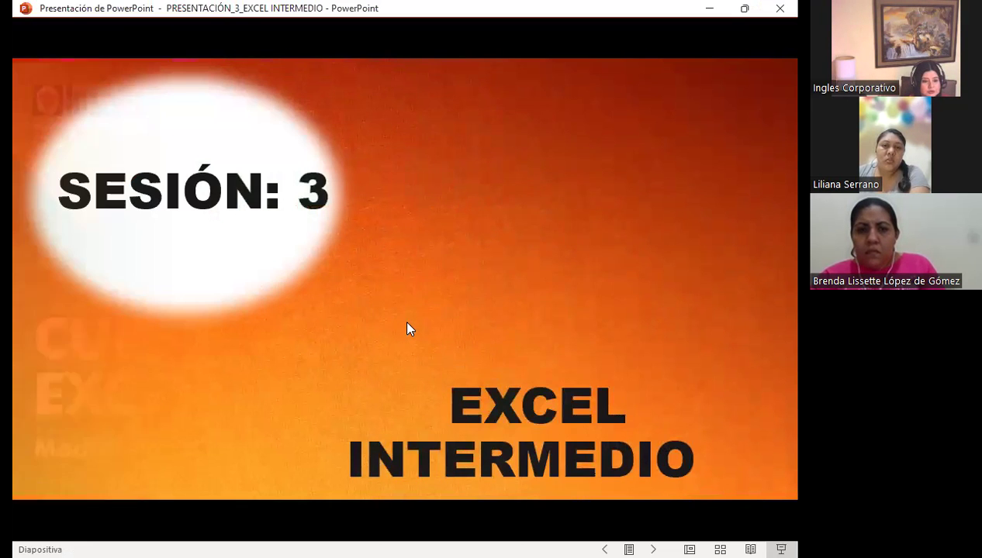
{"action": "left_click", "coordinate": [408, 328]}
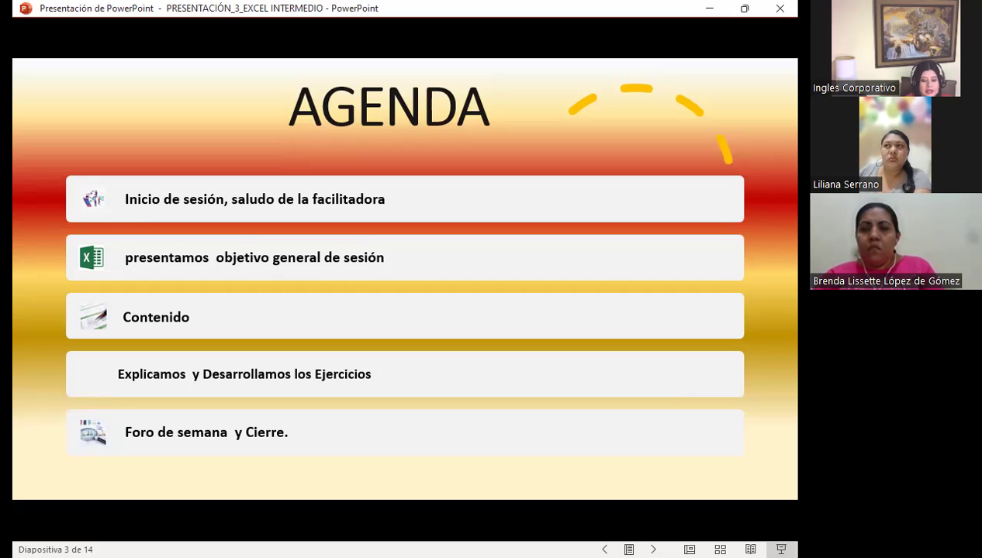
Step: Advance to slide 4, the session's general objective on Excel's conditional functions
{"action": "key", "text": "Right"}
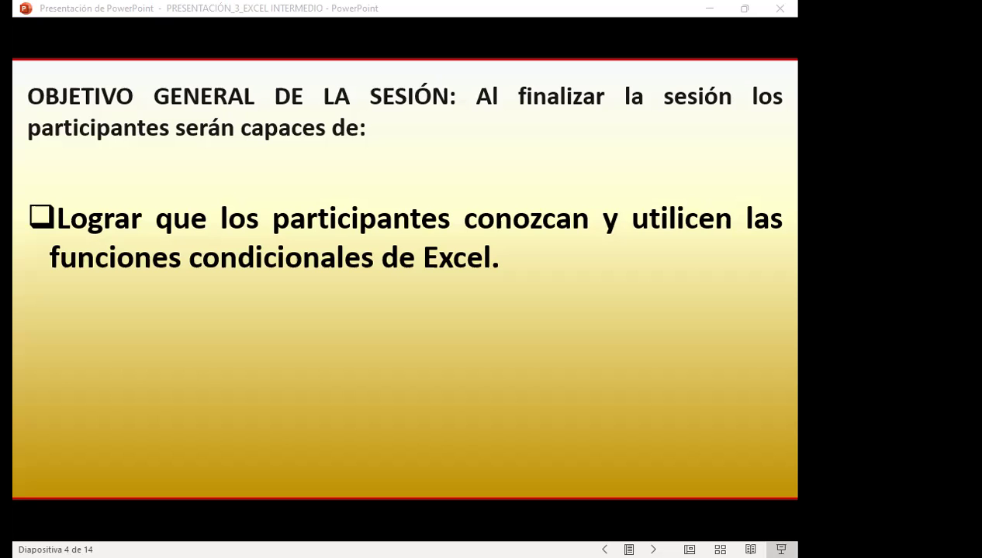
Step: Advance to slide 5, Función Sumar. Si, showing the syntax =SUMAR.SI(rango, criterio, rango_suma)
{"action": "left_click", "coordinate": [630, 297]}
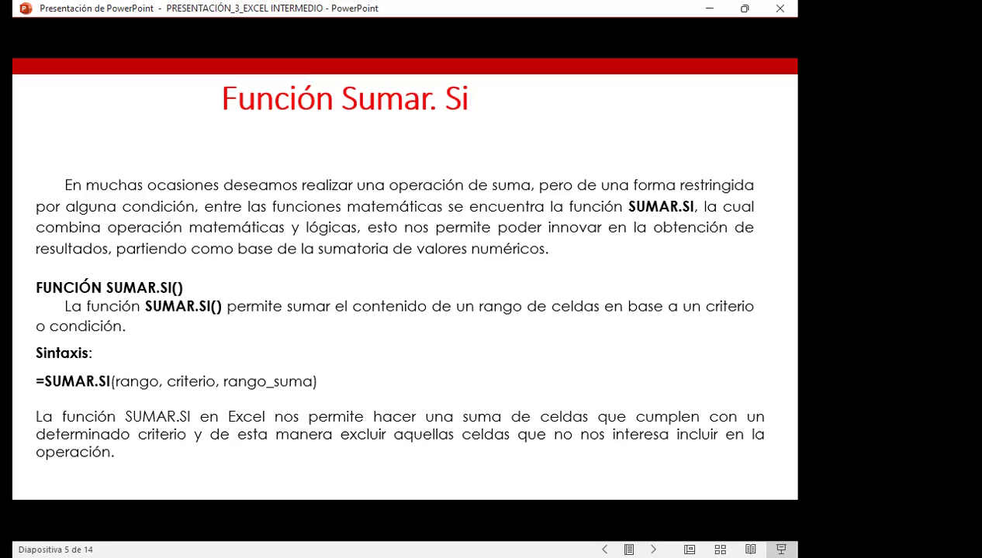
Step: Advance the slideshow from slide 5 toward the SUMAR.SI examples slide
{"action": "key", "text": "Right"}
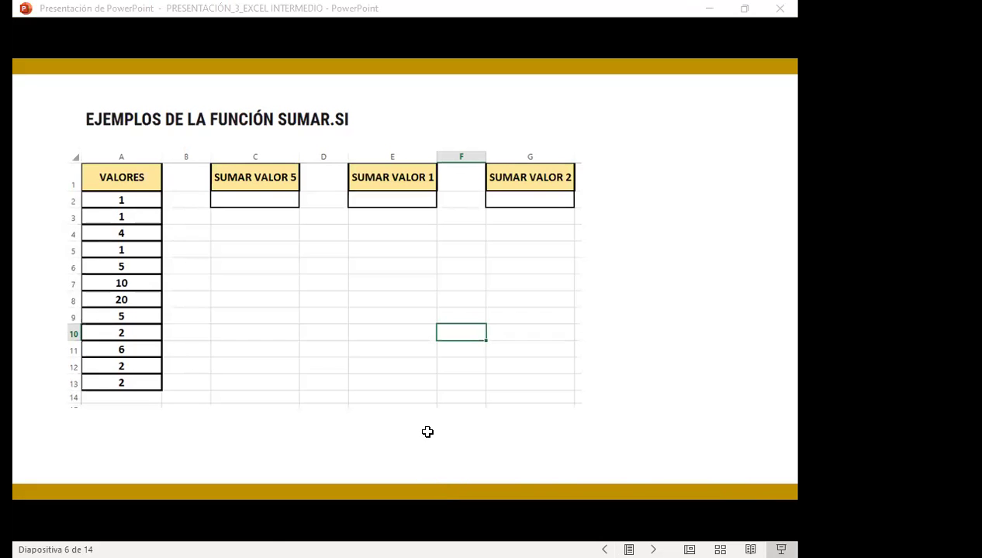
Step: Switch to Excel and browse the exercise sheets through EJERCICIO CONTAR.SI 1, selecting F9
{"action": "key", "text": "alt+Tab"}
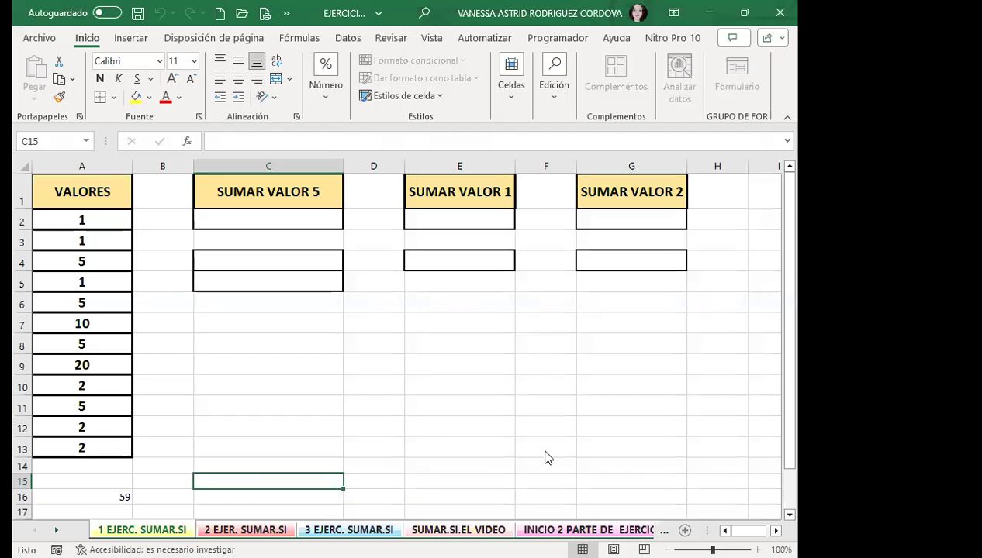
{"action": "left_click", "coordinate": [235, 528]}
{"action": "left_click", "coordinate": [235, 527]}
{"action": "left_click", "coordinate": [349, 530]}
{"action": "left_click", "coordinate": [421, 532]}
{"action": "left_click", "coordinate": [518, 530]}
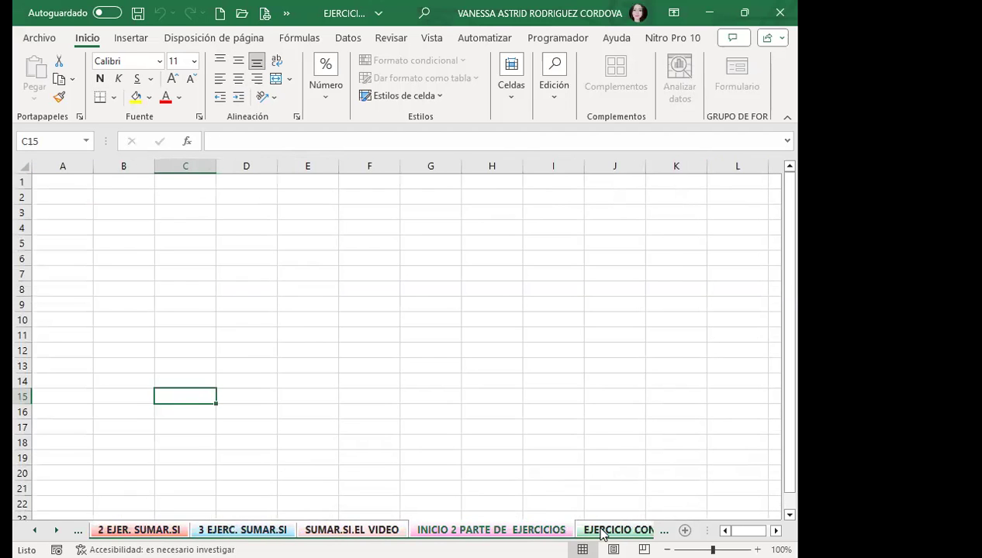
{"action": "left_click", "coordinate": [602, 530]}
{"action": "left_click", "coordinate": [482, 378]}
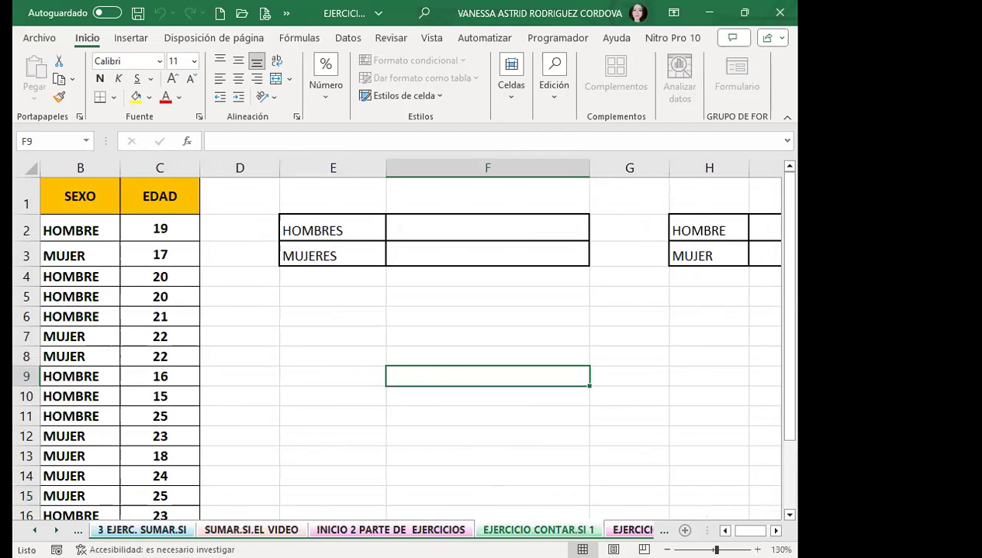
Step: Group all sheets, then ungroup them and return to the 1 EJERC. SUMAR.SI sheet
{"action": "left_click", "coordinate": [392, 530]}
{"action": "right_click", "coordinate": [392, 531]}
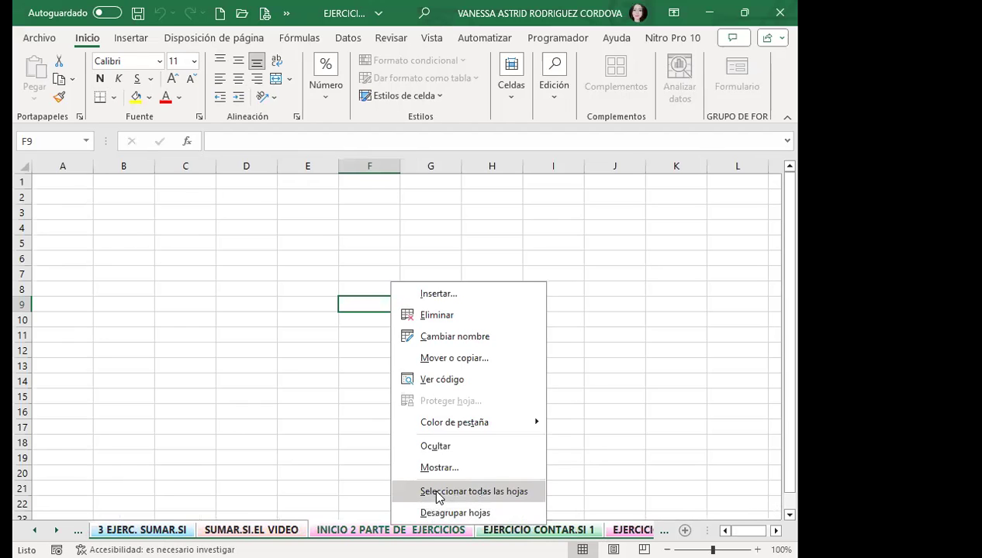
{"action": "left_click", "coordinate": [436, 493]}
{"action": "left_click", "coordinate": [251, 531]}
{"action": "left_click", "coordinate": [35, 530]}
{"action": "left_click", "coordinate": [35, 530]}
{"action": "left_click", "coordinate": [142, 530]}
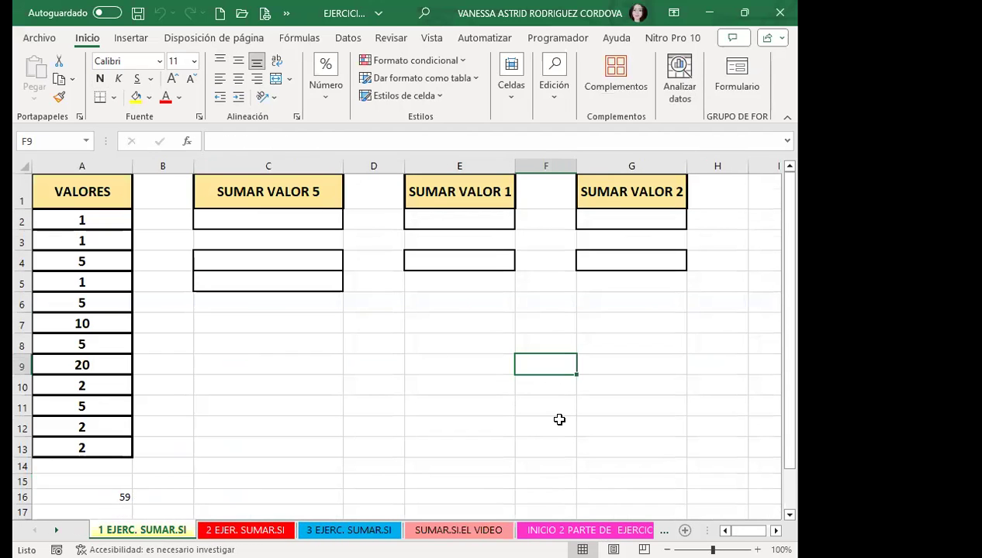
Step: Clear stray characters, then in C2 under SUMAR VALOR 5 start =SUMAR.SI( via autocomplete
{"action": "type", "text": "="}
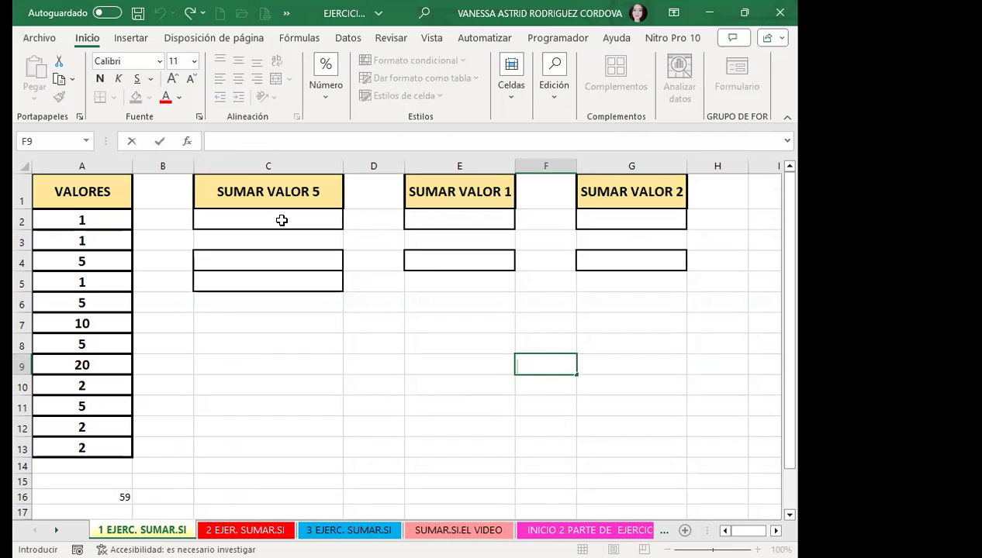
{"action": "type", "text": "="}
{"action": "key", "text": "BackSpace"}
{"action": "left_click", "coordinate": [248, 212]}
{"action": "type", "text": ")"}
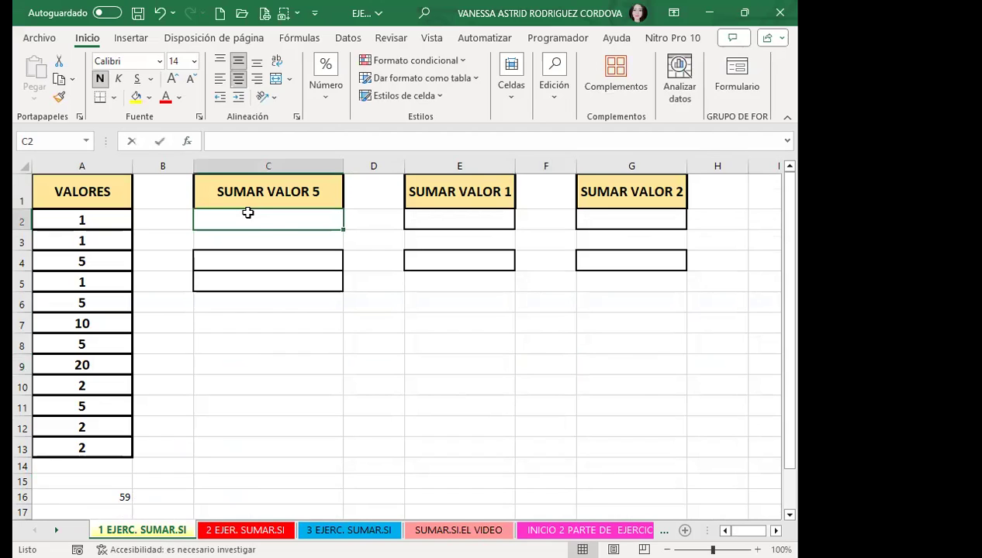
{"action": "key", "text": "Delete"}
{"action": "type", "text": "="}
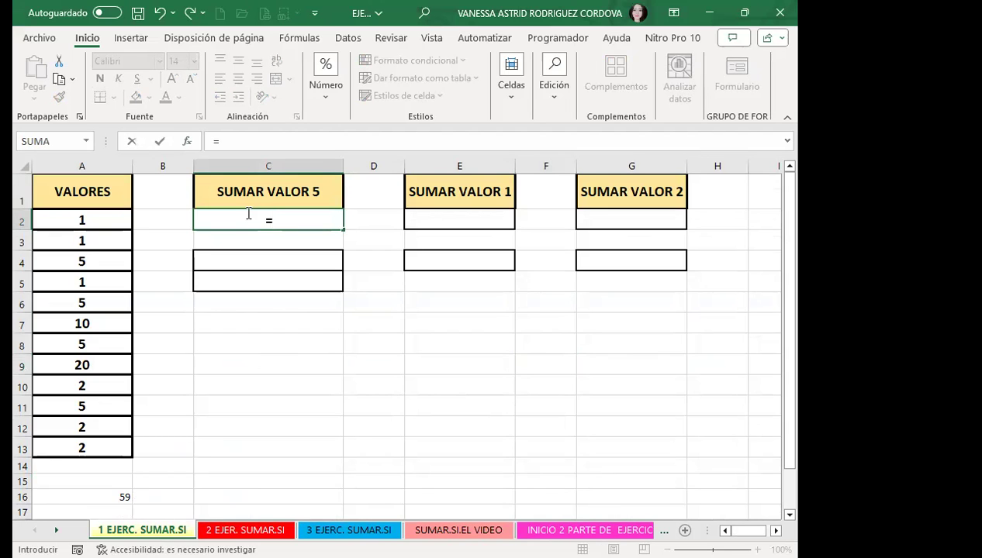
{"action": "type", "text": "SUMAR"}
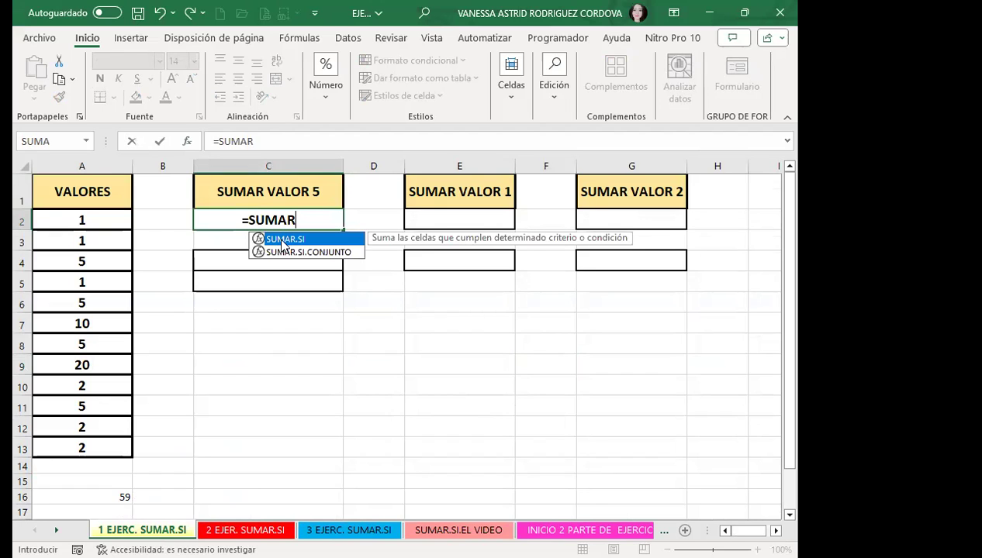
{"action": "double_click", "coordinate": [282, 239]}
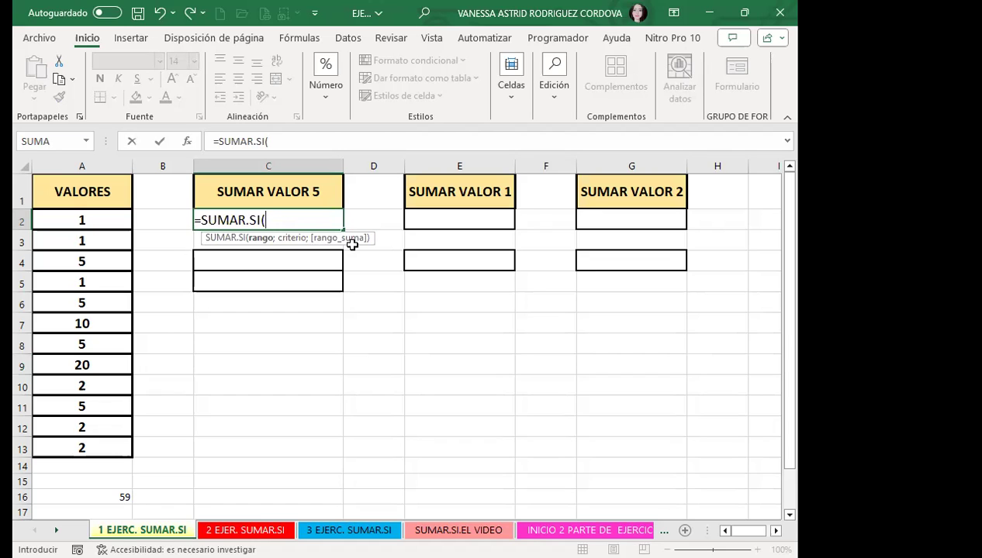
Step: Complete =SUMAR.SI(A2:A13;5) in C2, summing the VALORES equal to 5 to get 20
{"action": "left_click_drag", "start_coordinate": [103, 220], "coordinate": [121, 416]}
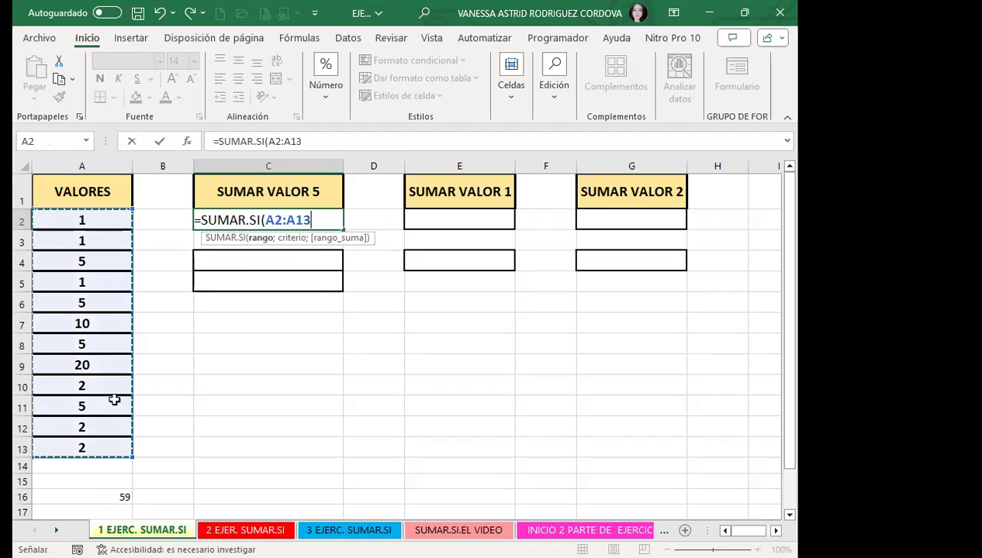
{"action": "type", "text": ";"}
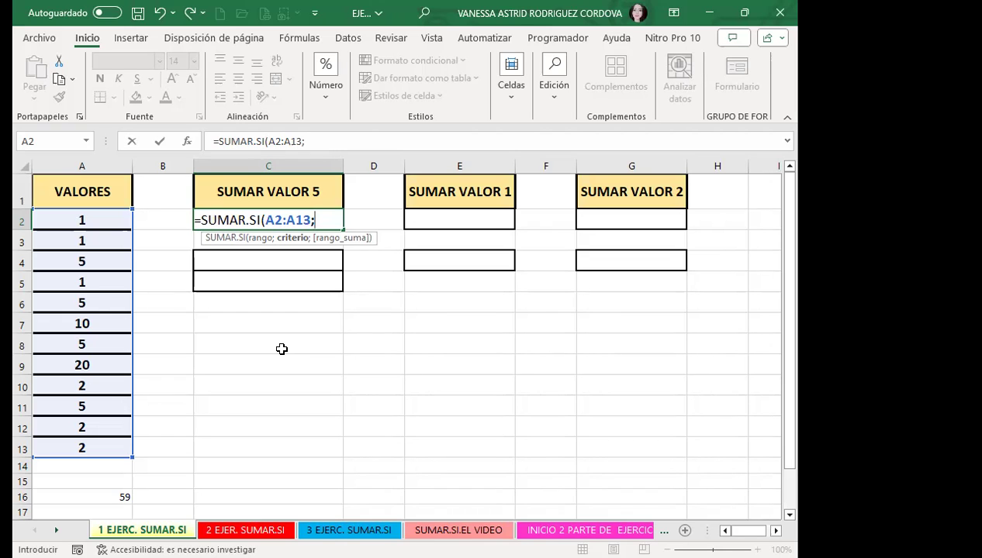
{"action": "type", "text": "5"}
{"action": "type", "text": ")"}
{"action": "key", "text": "Return"}
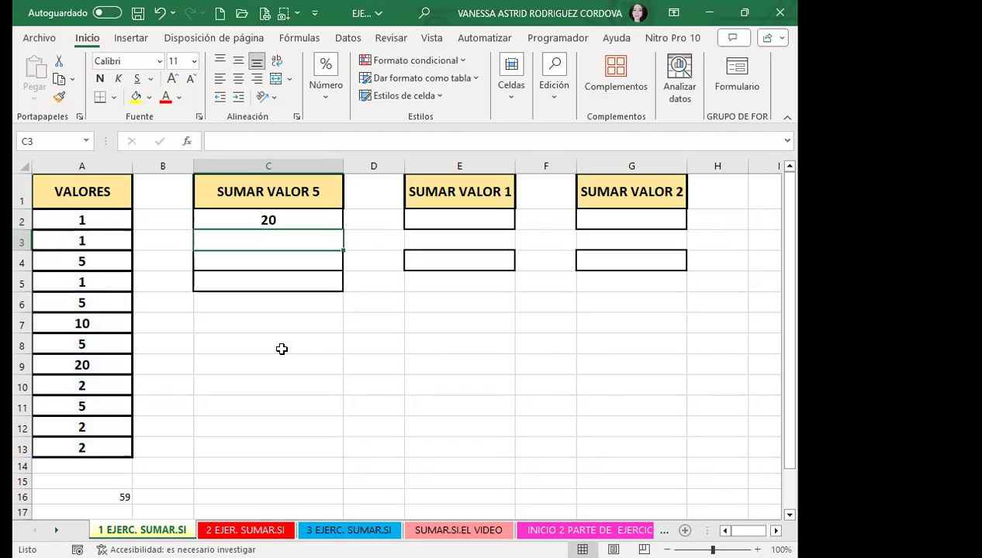
Step: Highlight the four 5s in VALORES (A4, A6, A8, A11) with yellow fill
{"action": "left_click", "coordinate": [292, 211]}
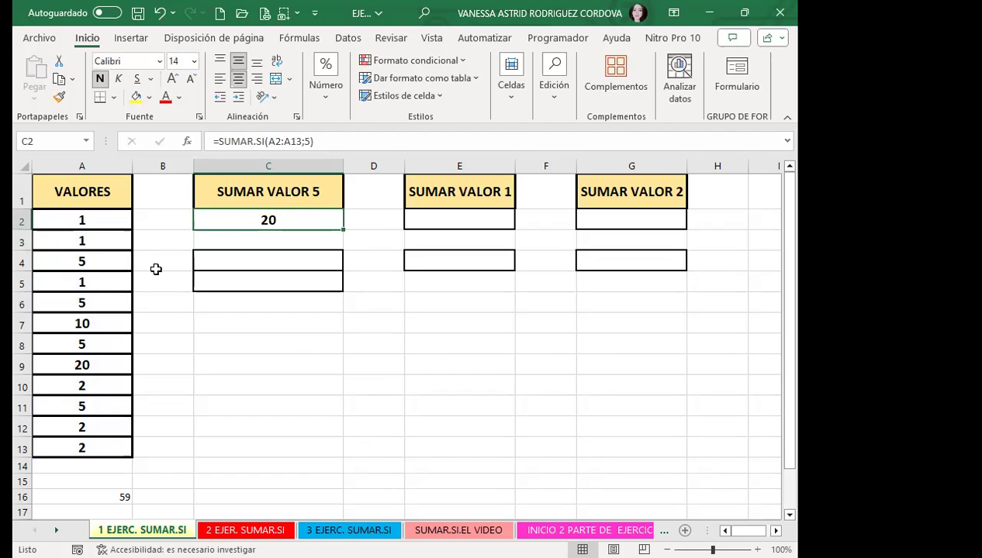
{"action": "left_click", "coordinate": [113, 262]}
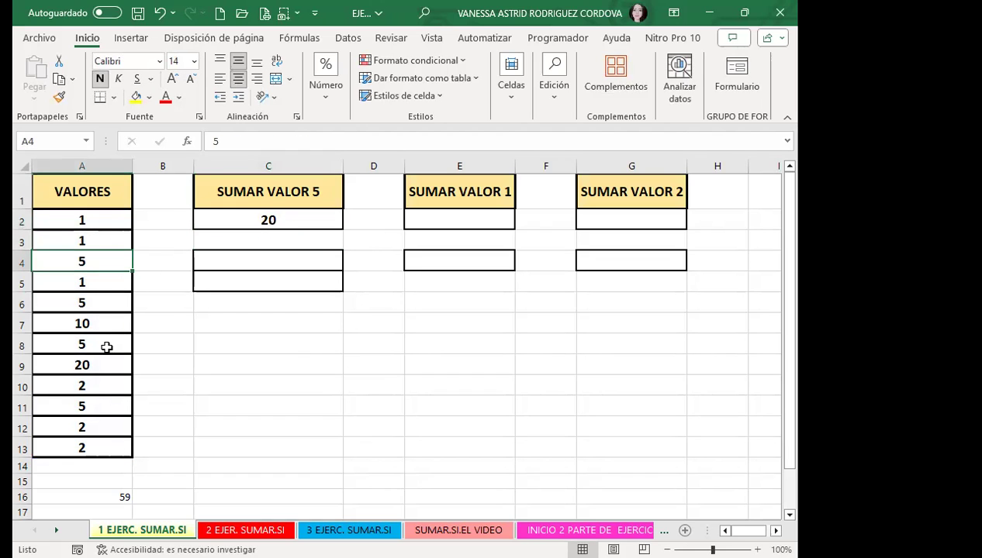
{"action": "left_click", "coordinate": [106, 347], "text": "ctrl"}
{"action": "left_click", "coordinate": [102, 413], "text": "ctrl"}
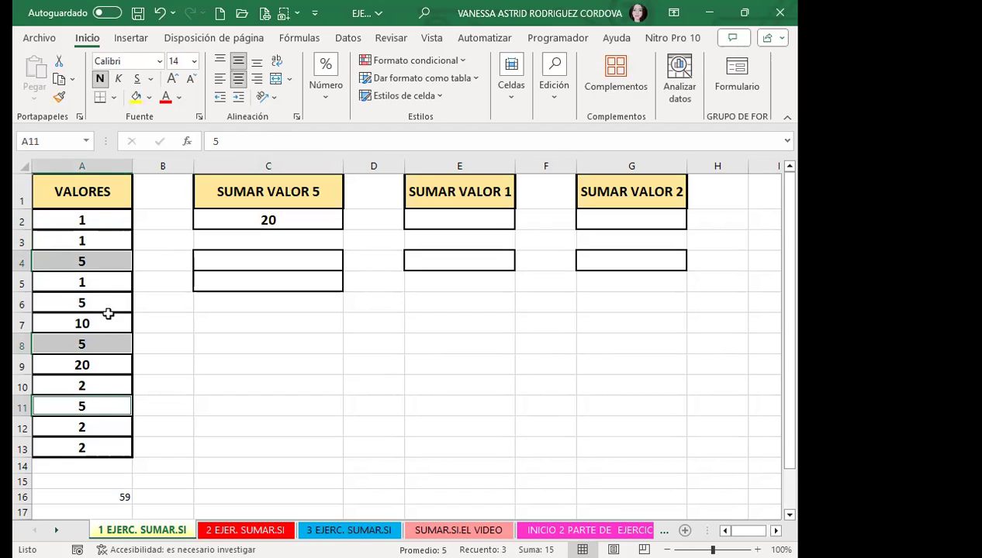
{"action": "left_click", "coordinate": [111, 303], "text": "ctrl"}
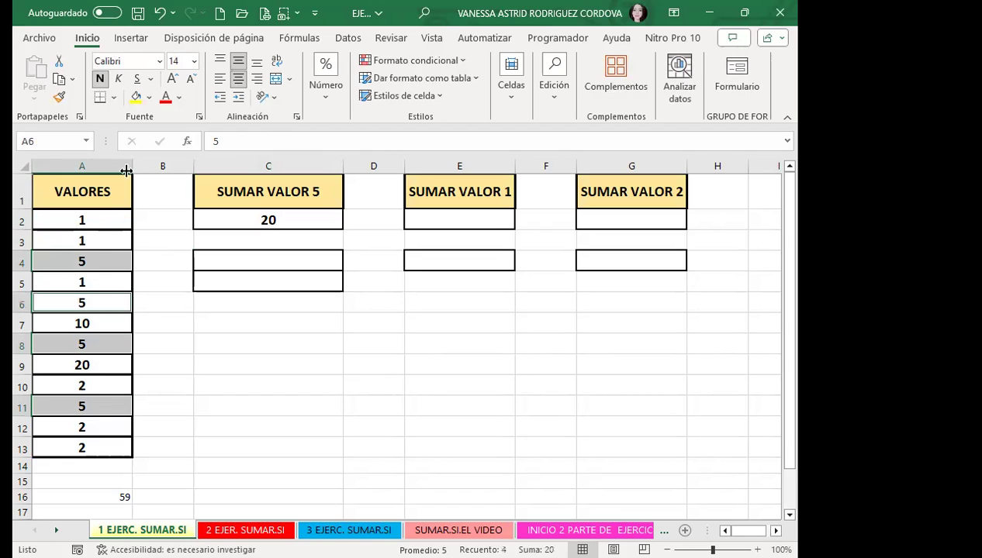
{"action": "left_click", "coordinate": [135, 97]}
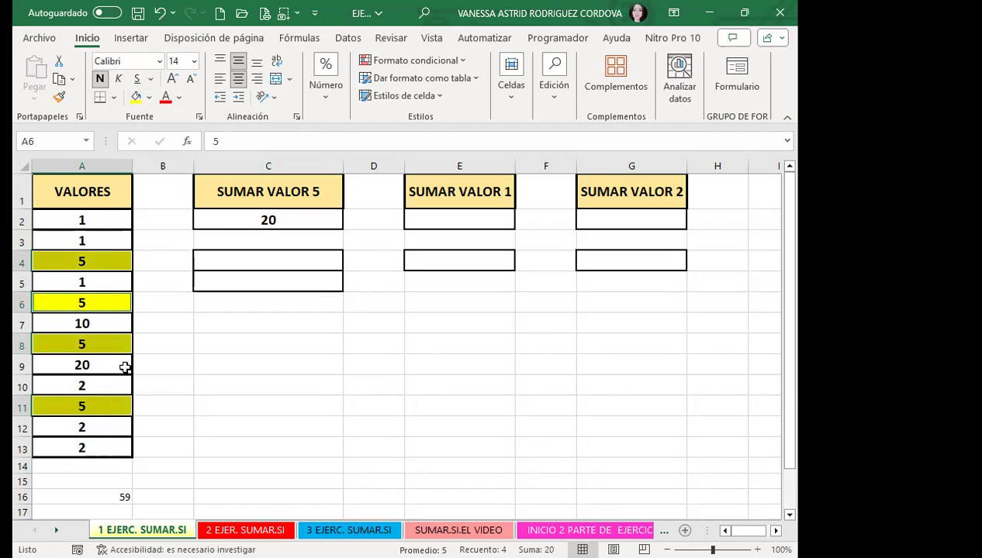
{"action": "left_click", "coordinate": [229, 214]}
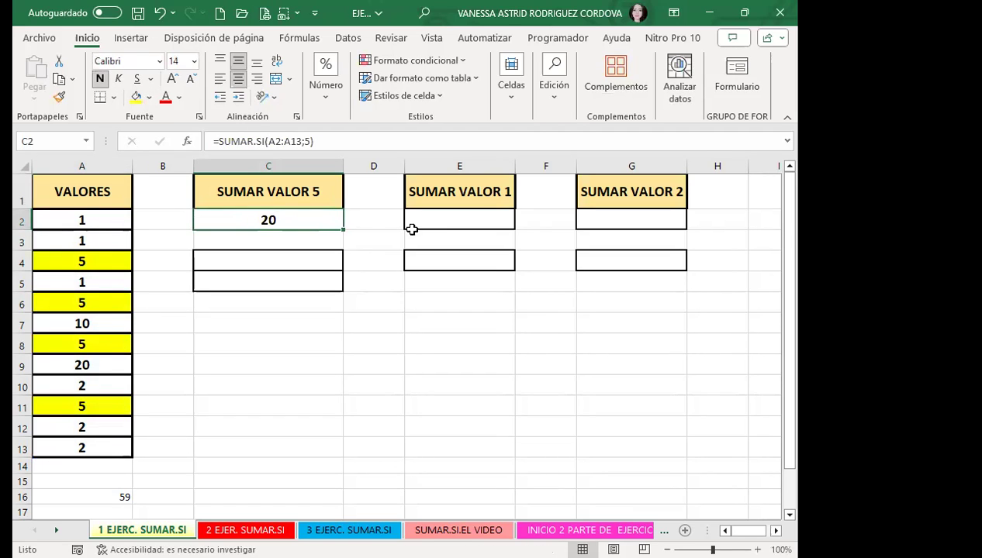
Step: Enter =SUMAR.SI(A2:A13;1) in E2 so it returns 3
{"action": "left_click", "coordinate": [471, 222]}
{"action": "type", "text": "="}
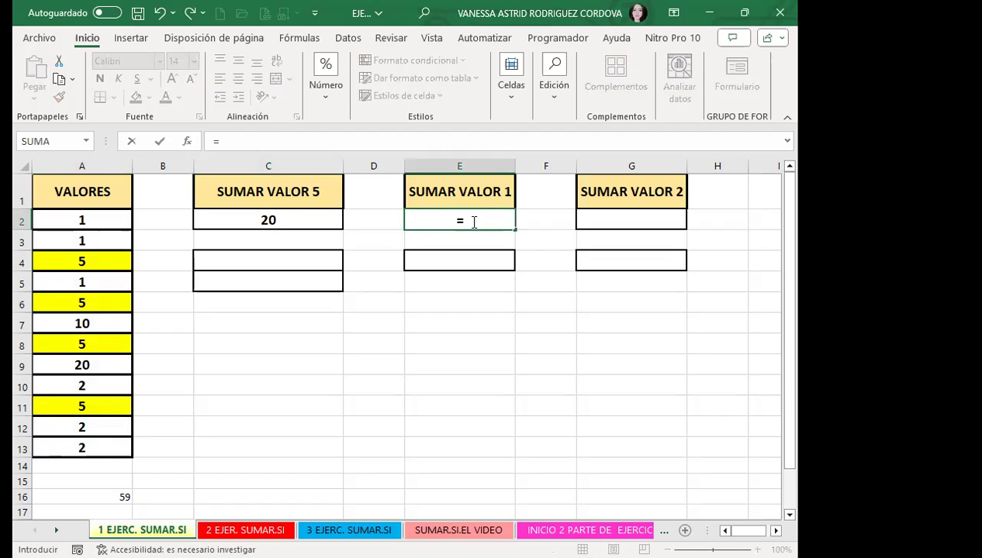
{"action": "type", "text": "SUMAR"}
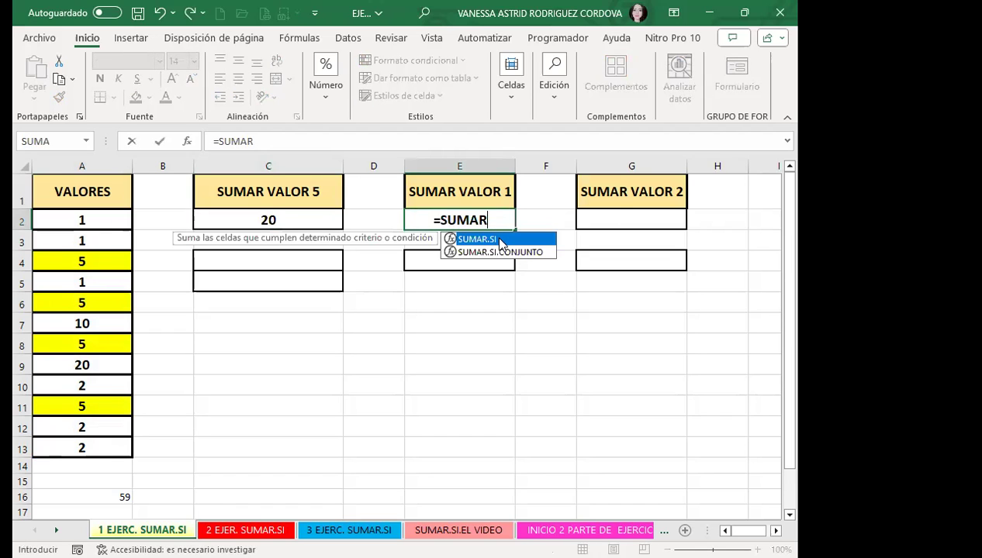
{"action": "key", "text": "Tab"}
{"action": "left_click", "coordinate": [115, 223]}
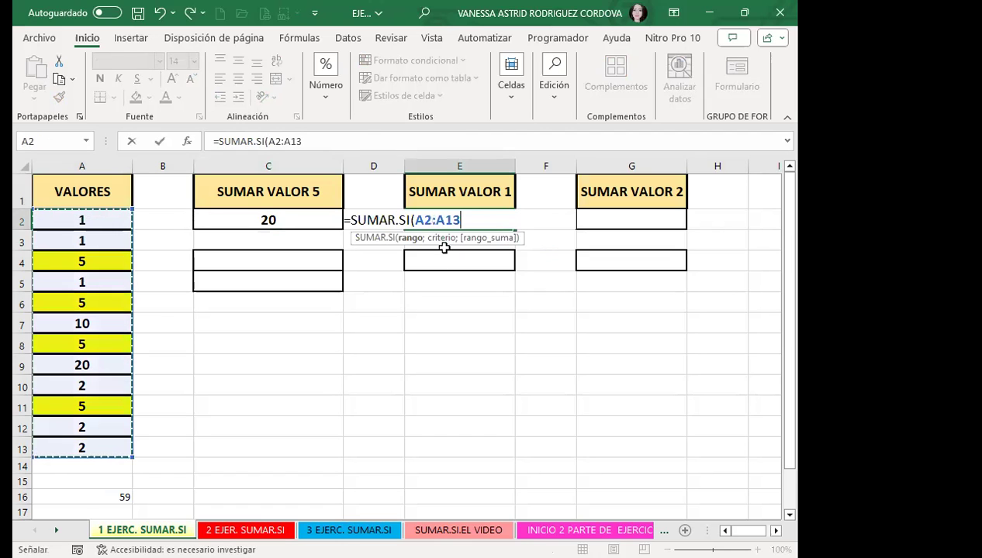
{"action": "type", "text": ";"}
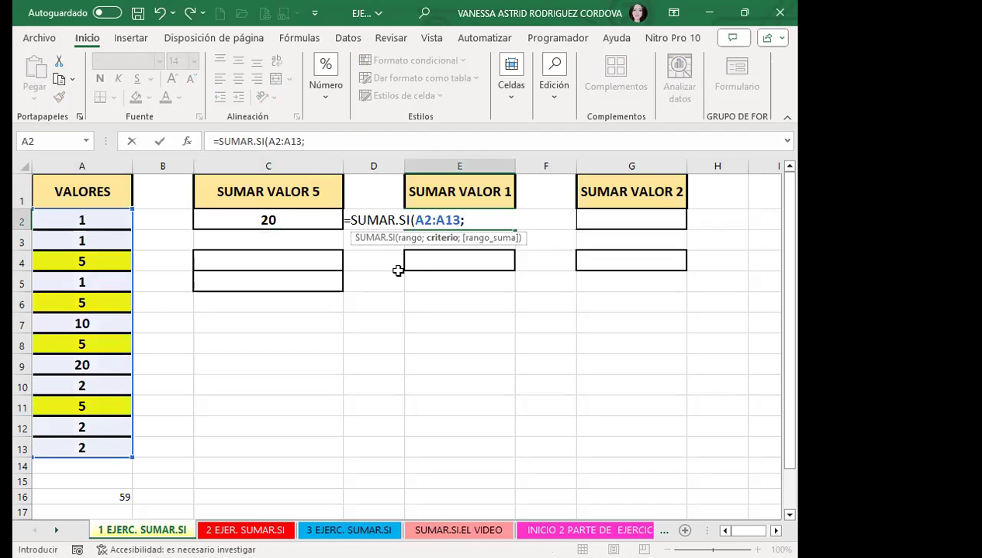
{"action": "type", "text": "1"}
{"action": "key", "text": "Return"}
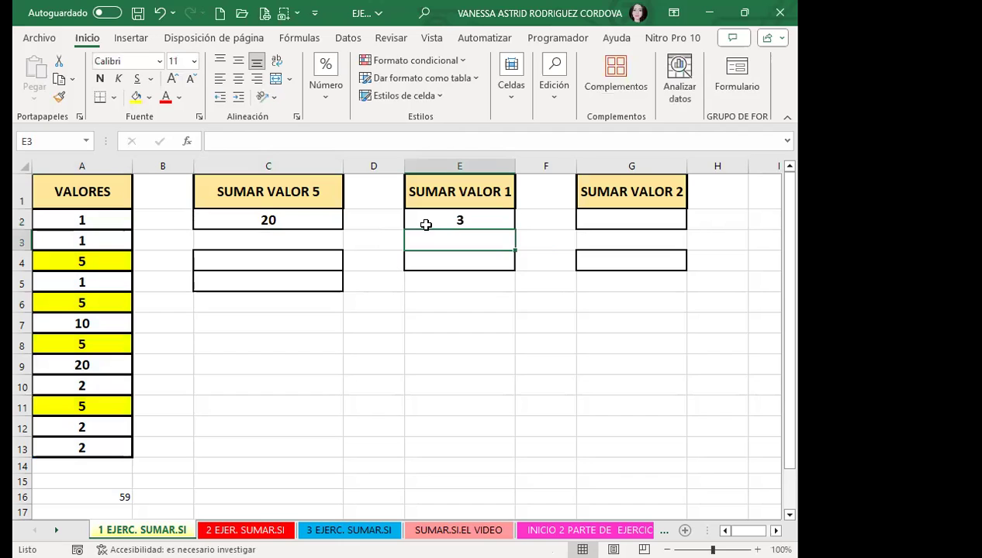
Step: Fill the three 1s in cells A2, A3 and A5 with blue
{"action": "left_click", "coordinate": [423, 221]}
{"action": "left_click", "coordinate": [103, 224]}
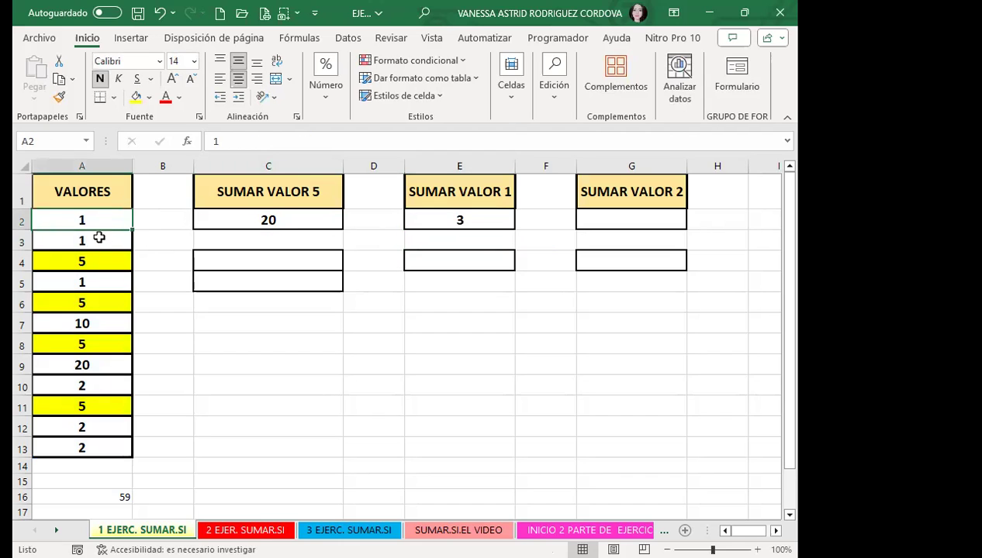
{"action": "left_click", "coordinate": [97, 238], "text": "ctrl"}
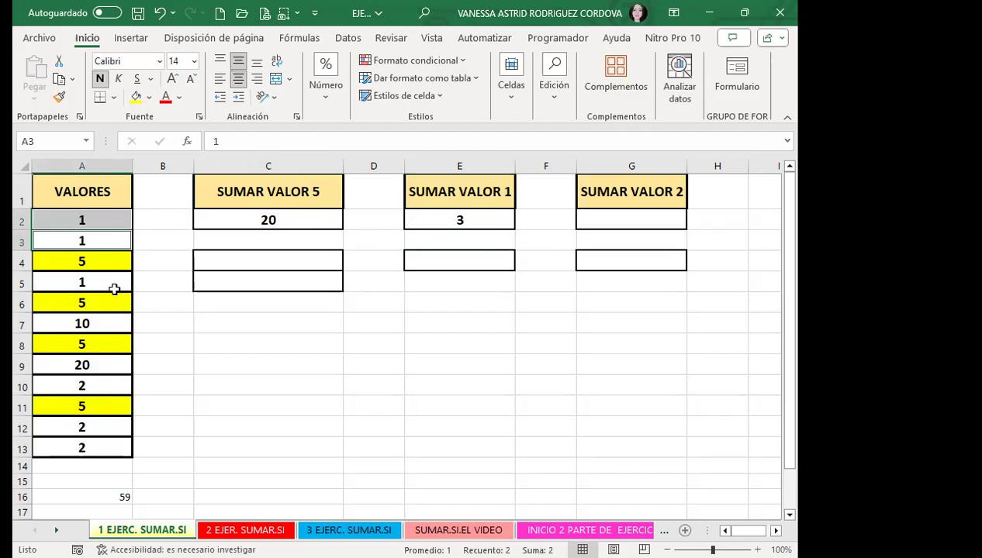
{"action": "left_click", "coordinate": [113, 284], "text": "ctrl"}
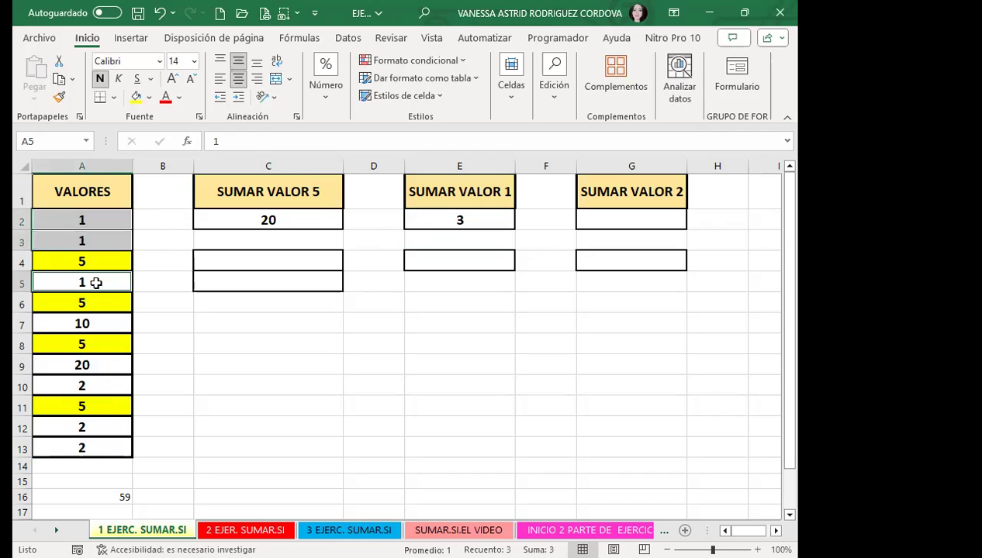
{"action": "left_click", "coordinate": [150, 102]}
{"action": "left_click", "coordinate": [235, 139]}
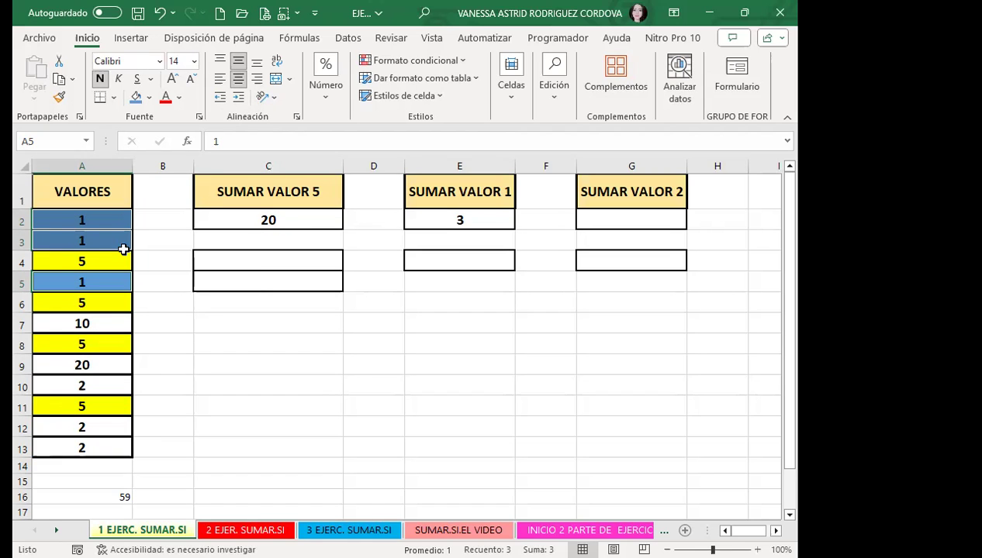
Step: Enter =SUMAR.SI(A2:A13;2) in G2 so it returns 6
{"action": "left_click", "coordinate": [630, 227]}
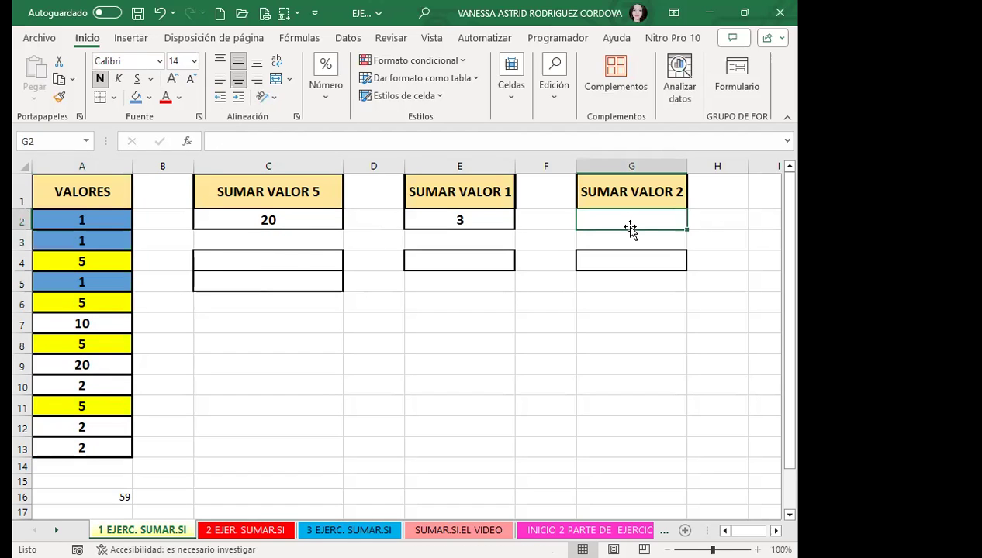
{"action": "type", "text": "=SUMAR"}
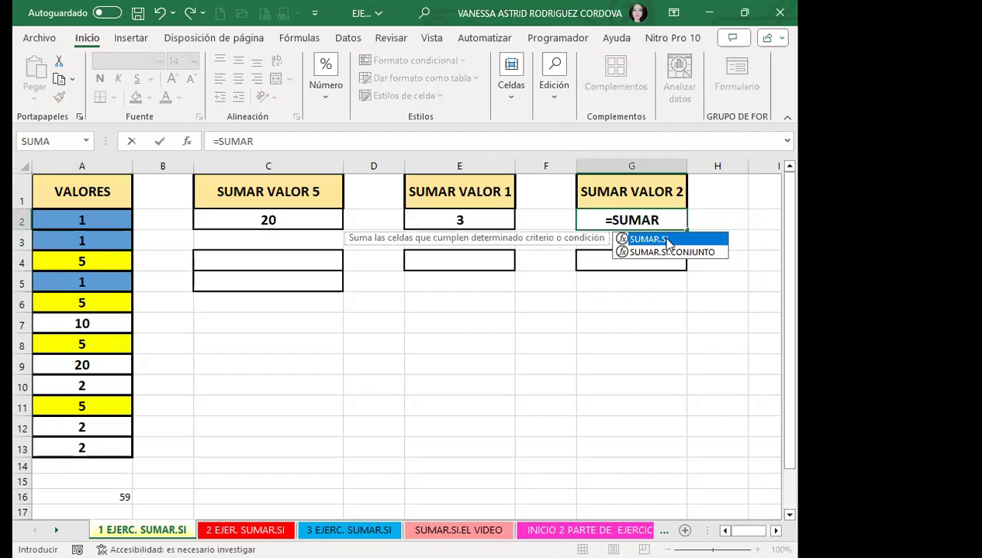
{"action": "double_click", "coordinate": [666, 240]}
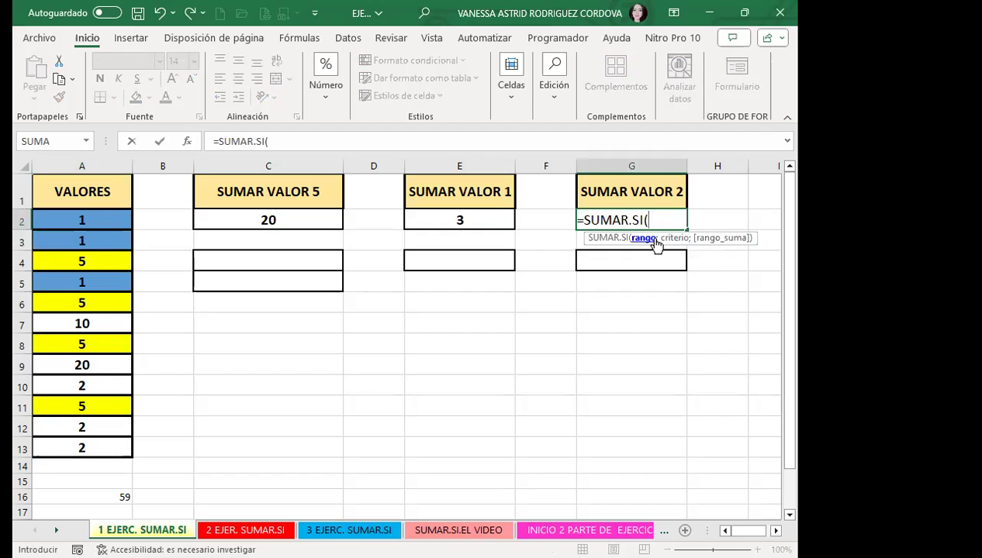
{"action": "left_click", "coordinate": [96, 221]}
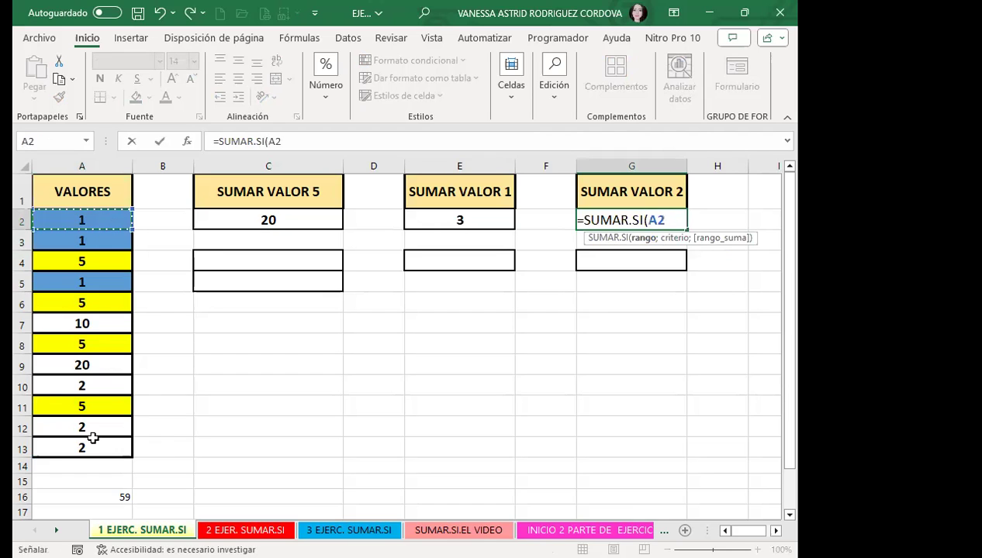
{"action": "key", "text": "ctrl+shift+Down"}
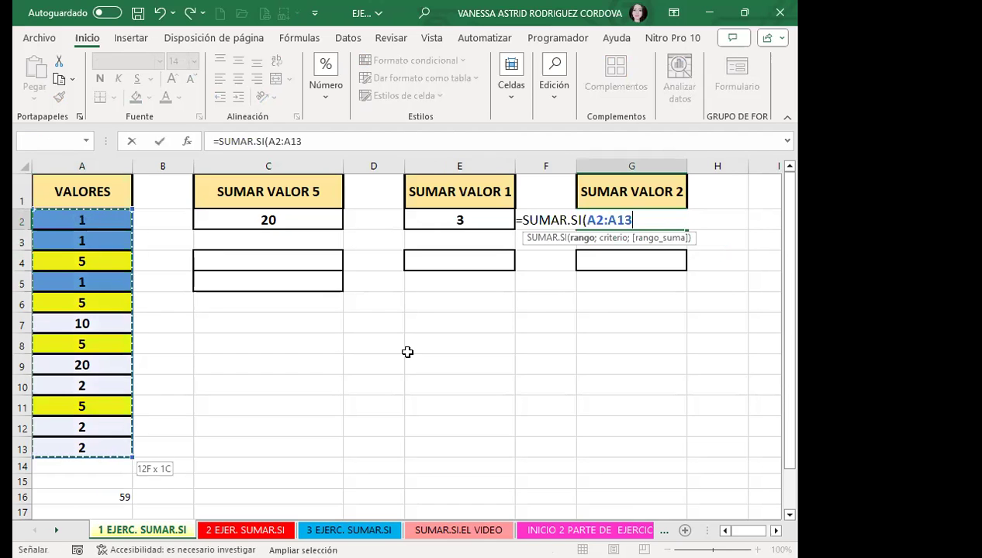
{"action": "type", "text": ";"}
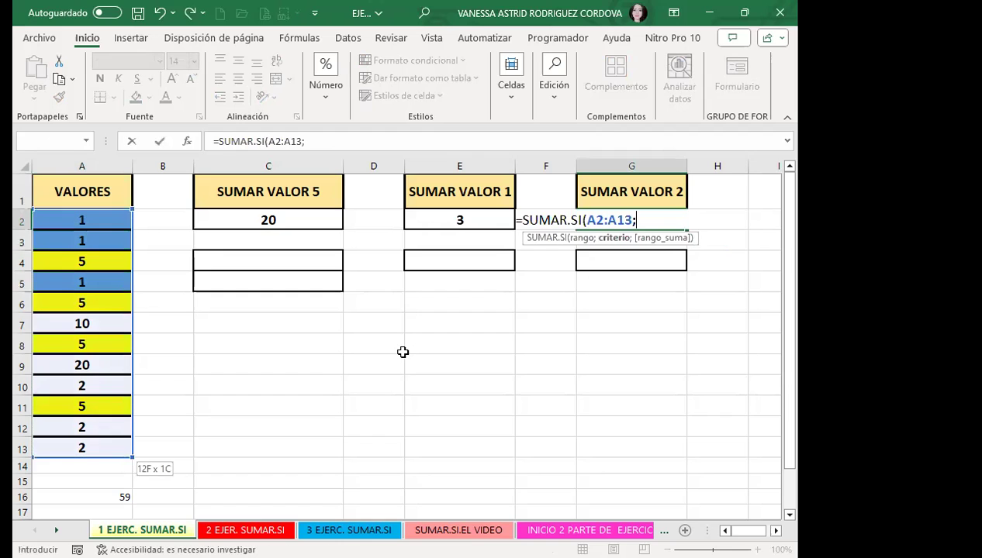
{"action": "type", "text": "2)"}
{"action": "key", "text": "Return"}
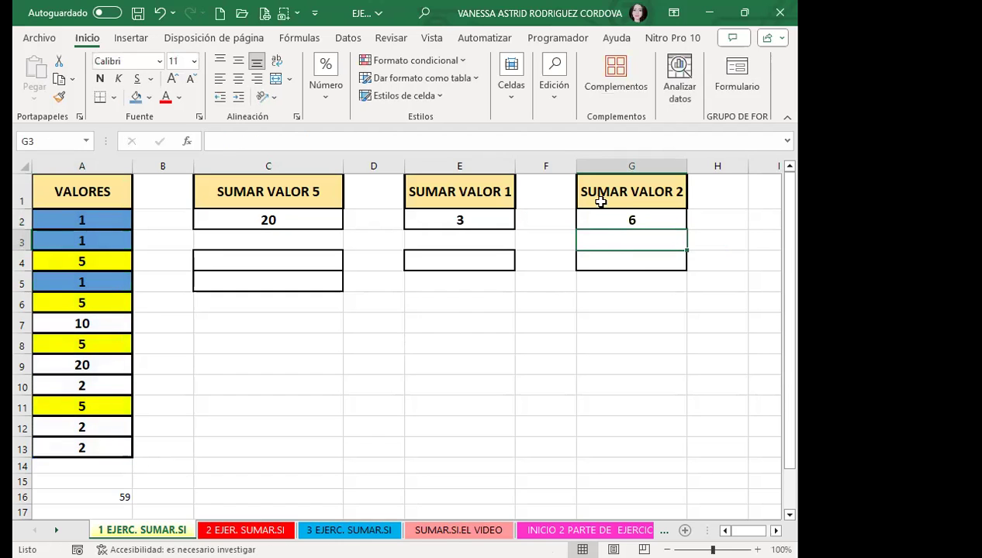
{"action": "left_click", "coordinate": [594, 214]}
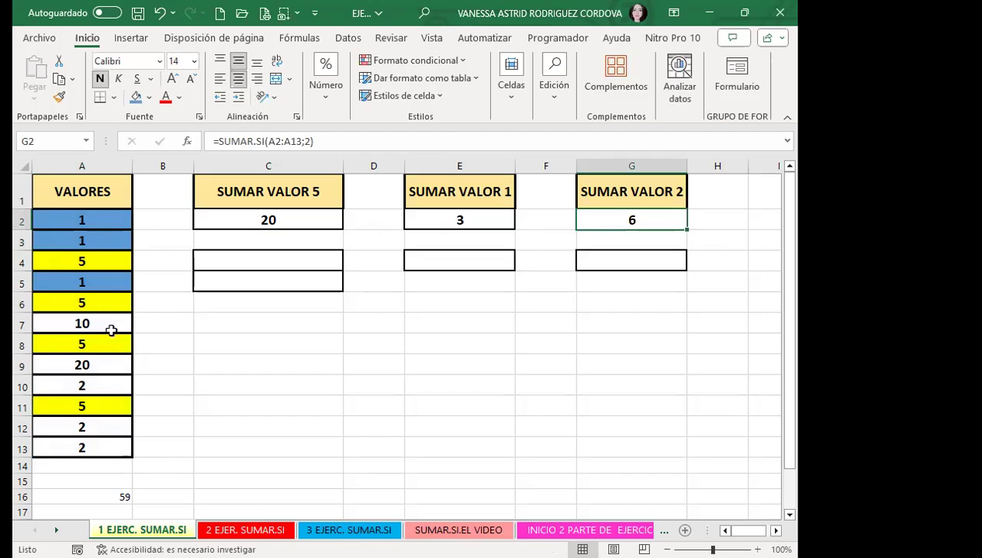
Step: Fill the 2s in cells A10, A12 and A13 with orange
{"action": "left_click", "coordinate": [109, 387]}
{"action": "left_click", "coordinate": [106, 426], "text": "ctrl"}
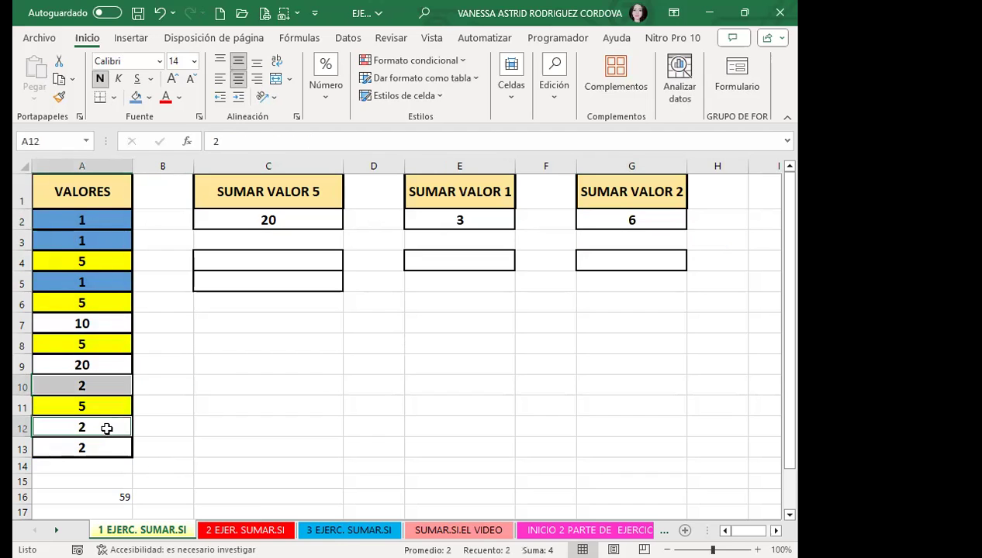
{"action": "left_click", "coordinate": [96, 448], "text": "ctrl"}
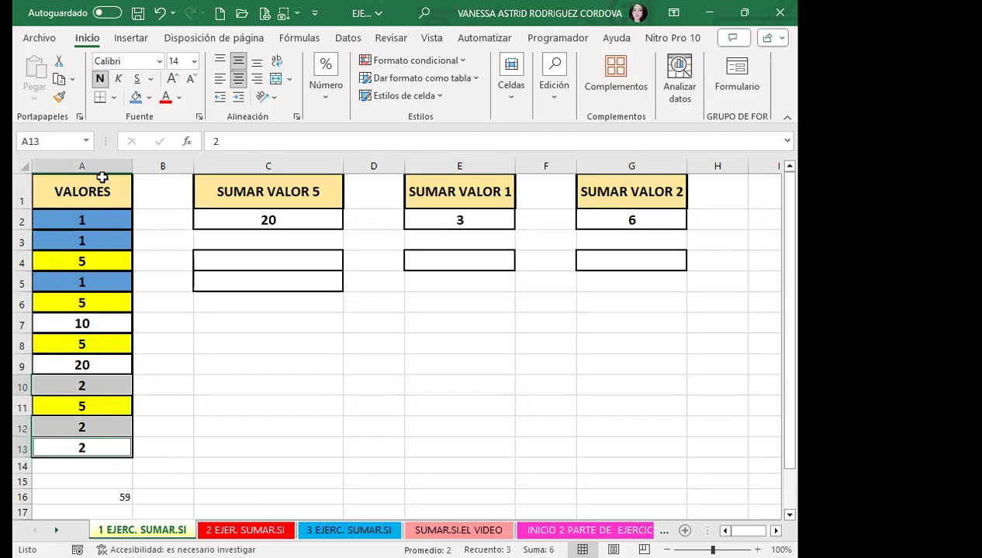
{"action": "left_click", "coordinate": [149, 97]}
{"action": "left_click", "coordinate": [161, 242]}
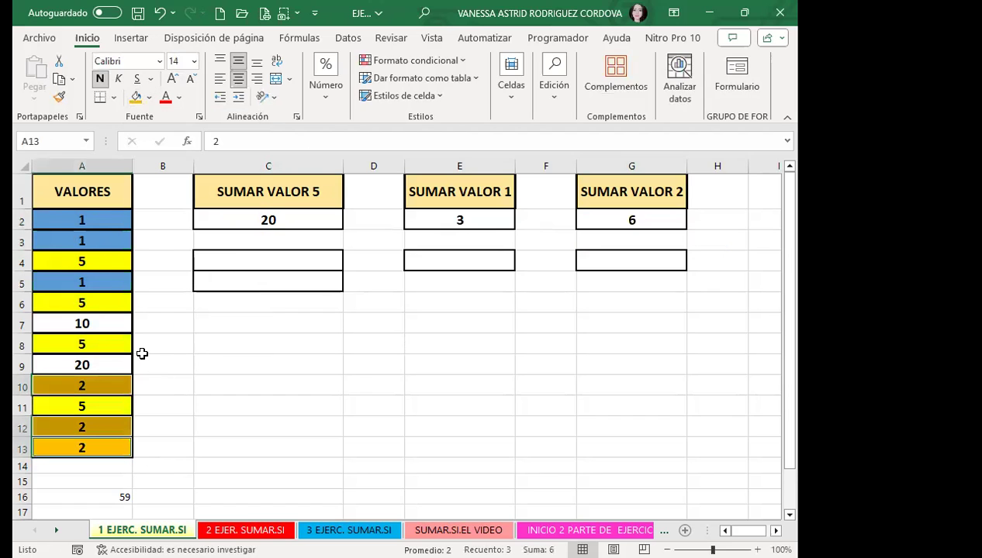
{"action": "left_click", "coordinate": [147, 343]}
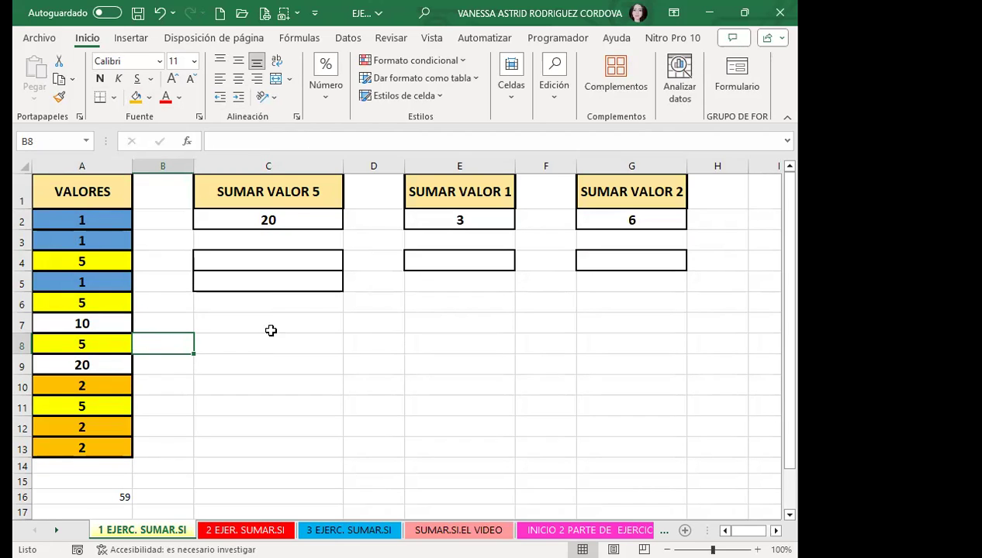
Step: Review the SUMAR.SI formula in C2 and the SUMAR VALOR 5 heading
{"action": "left_click", "coordinate": [311, 296]}
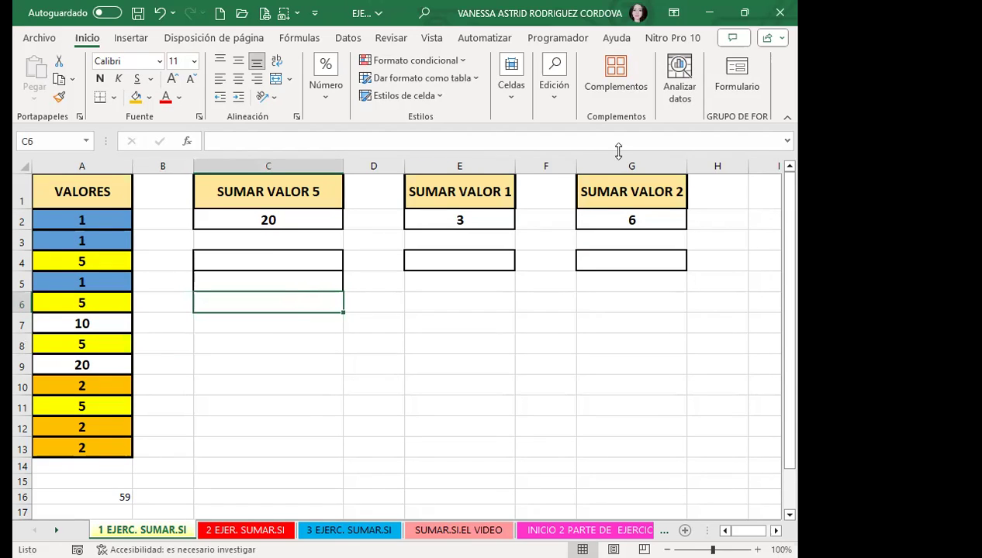
{"action": "left_click", "coordinate": [279, 190]}
{"action": "left_click", "coordinate": [282, 224]}
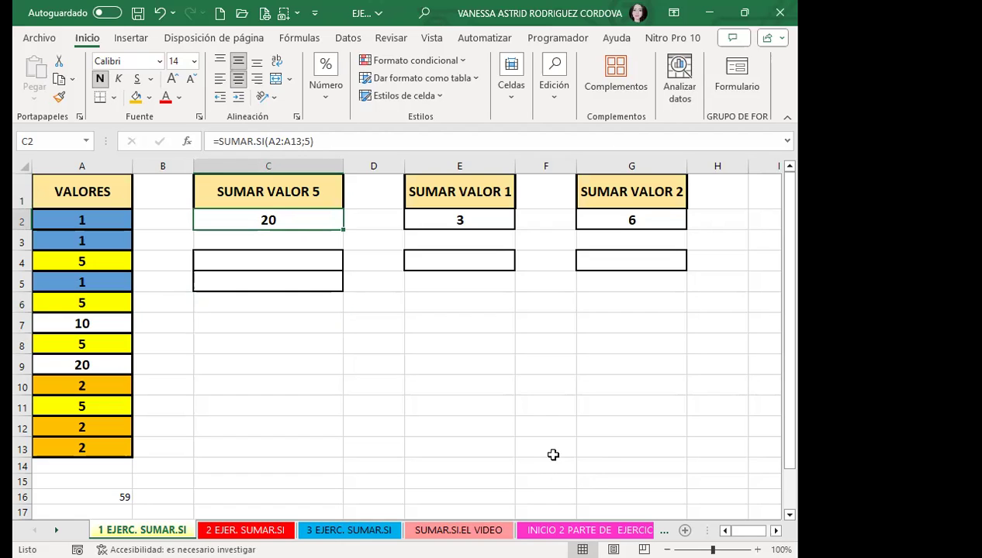
{"action": "left_click_drag", "start_coordinate": [268, 324], "coordinate": [261, 369]}
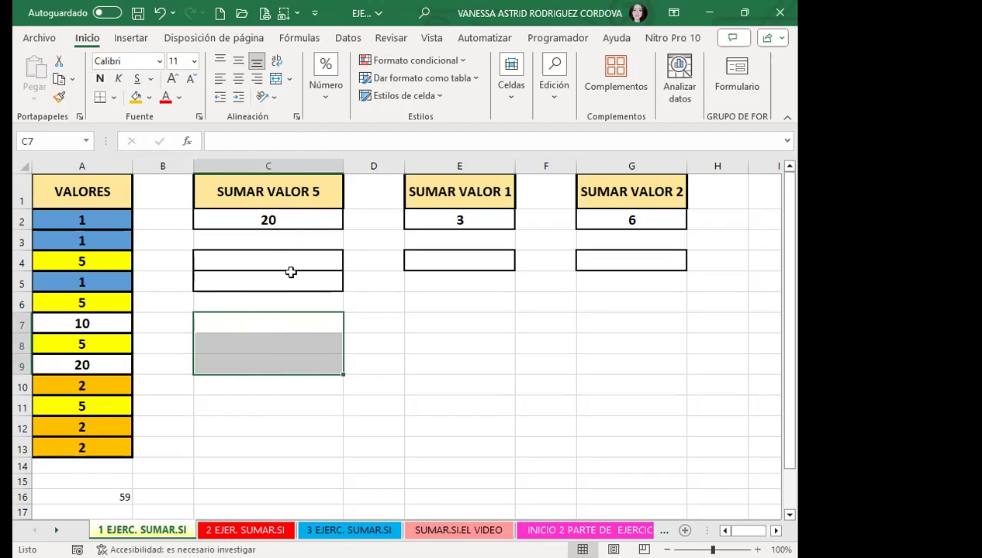
{"action": "left_click", "coordinate": [370, 323]}
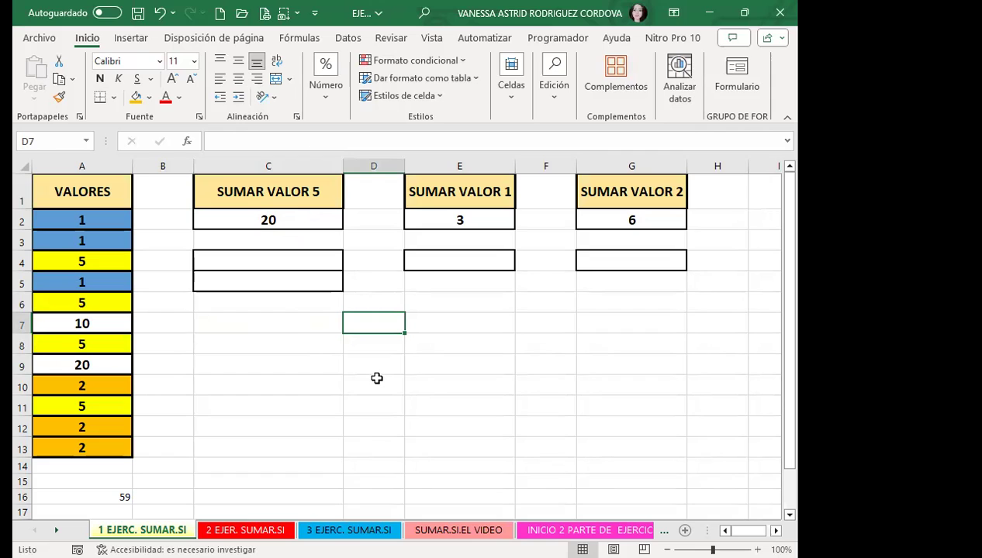
{"action": "left_click", "coordinate": [326, 197]}
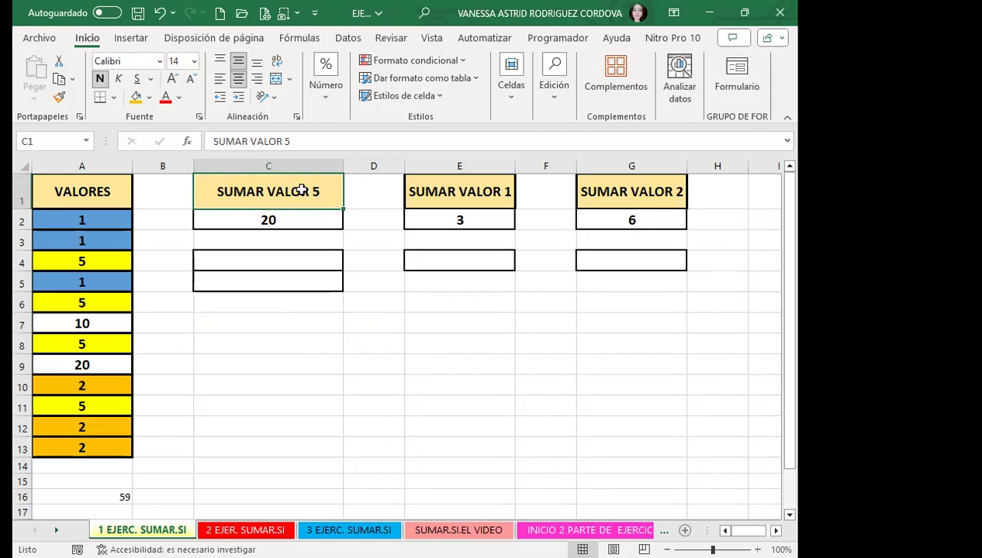
Step: Type criteria 5, 1 and 2 into C4, E4 and G4
{"action": "left_click", "coordinate": [302, 259]}
{"action": "type", "text": "5"}
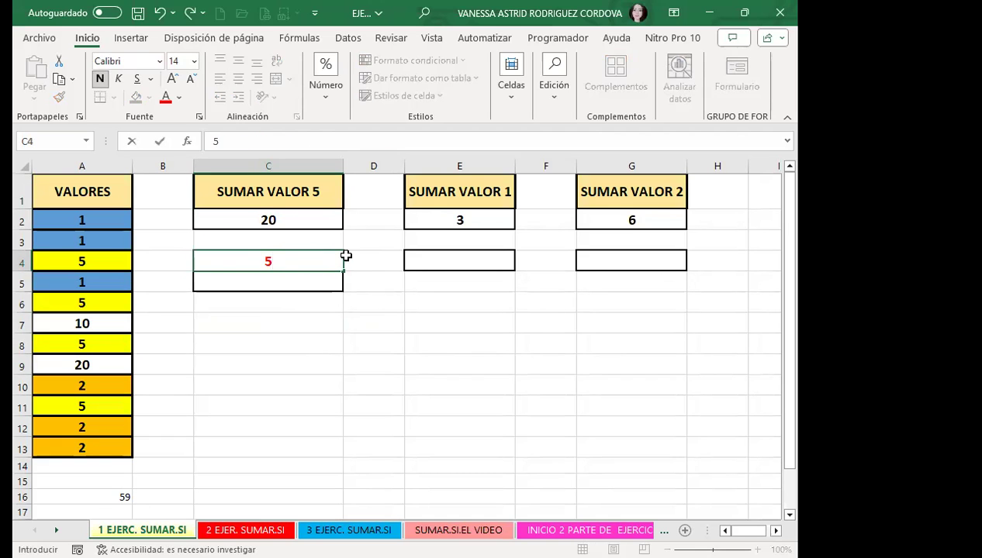
{"action": "left_click", "coordinate": [428, 252]}
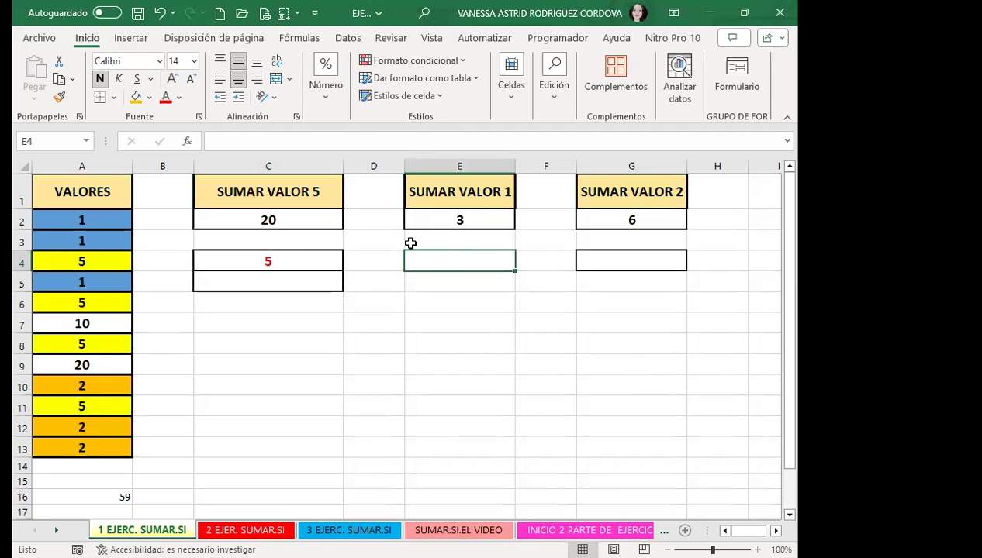
{"action": "type", "text": "1"}
{"action": "left_click", "coordinate": [609, 261]}
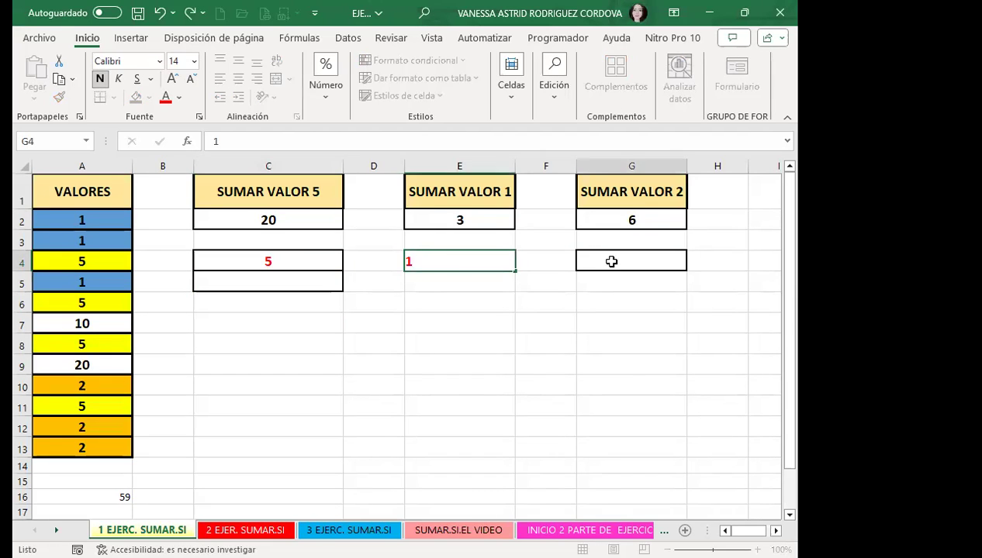
{"action": "type", "text": "2"}
{"action": "key", "text": "Return"}
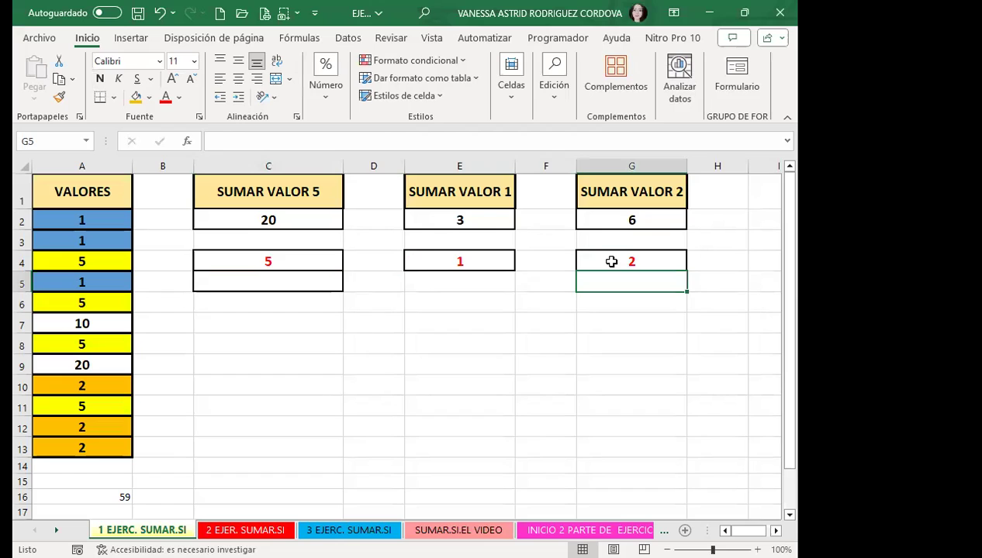
{"action": "left_click", "coordinate": [298, 280]}
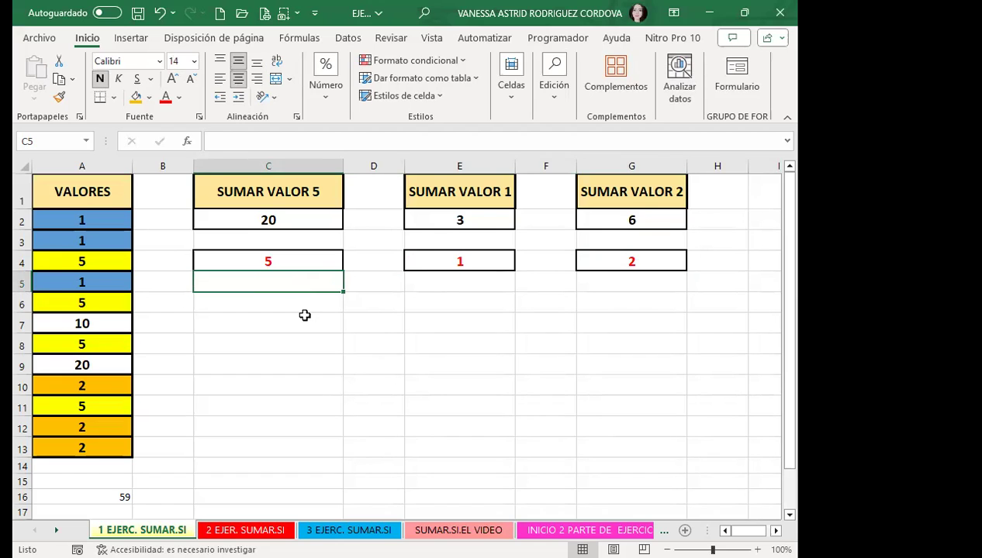
Step: Enter =SUMAR.SI(A2:A13;C4) in C5 so it returns 20
{"action": "type", "text": "="}
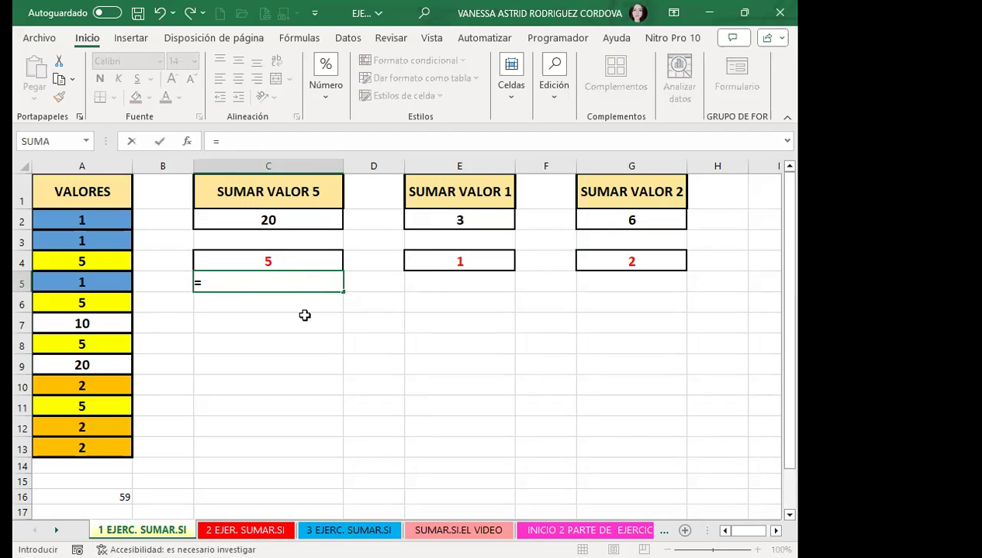
{"action": "type", "text": "SUMAR"}
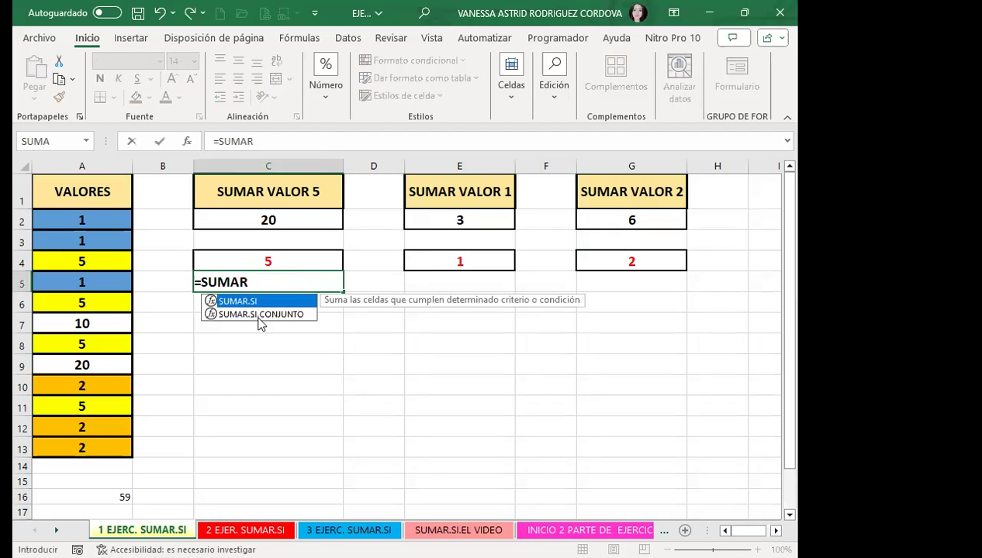
{"action": "double_click", "coordinate": [236, 301]}
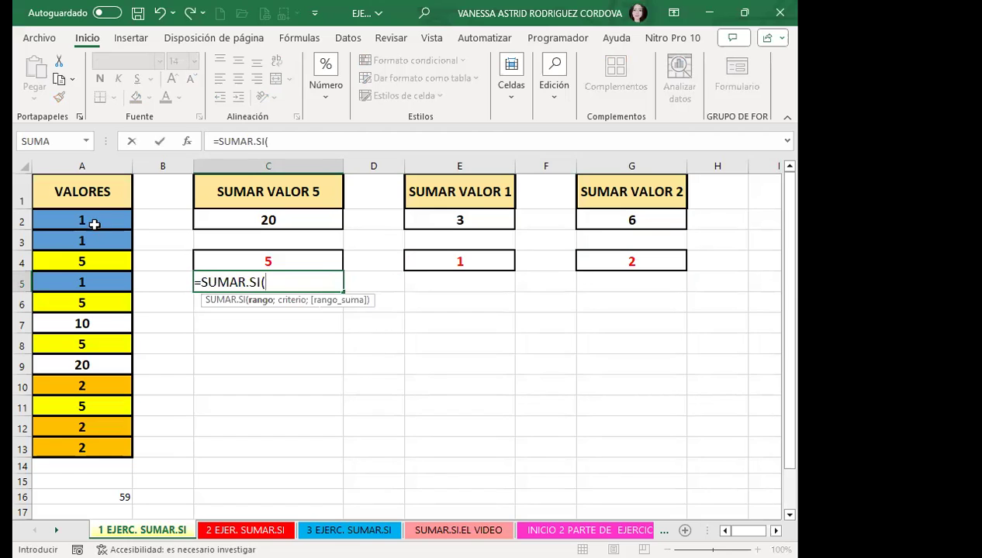
{"action": "left_click", "coordinate": [93, 221]}
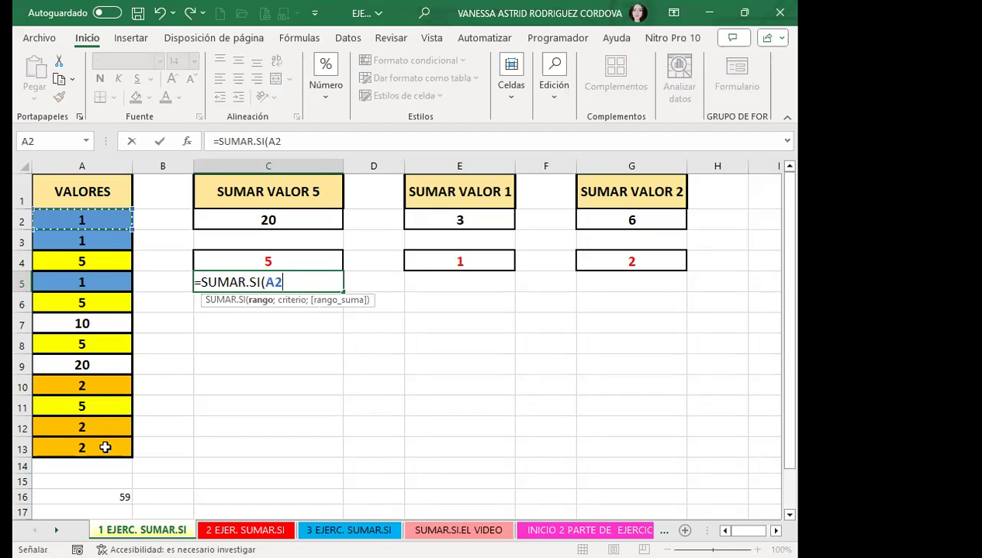
{"action": "left_click_drag", "start_coordinate": [104, 448], "coordinate": [104, 449]}
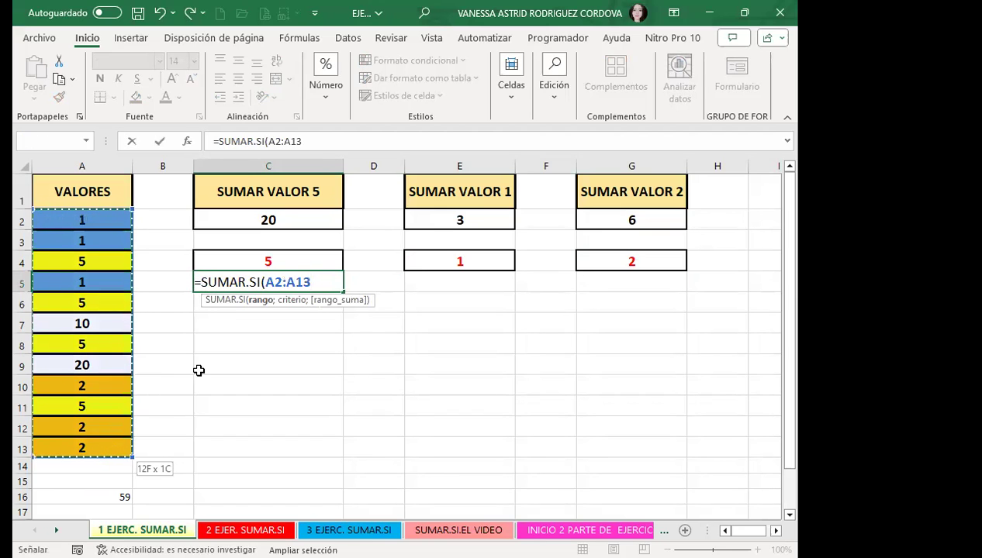
{"action": "type", "text": ";"}
{"action": "left_click", "coordinate": [296, 254]}
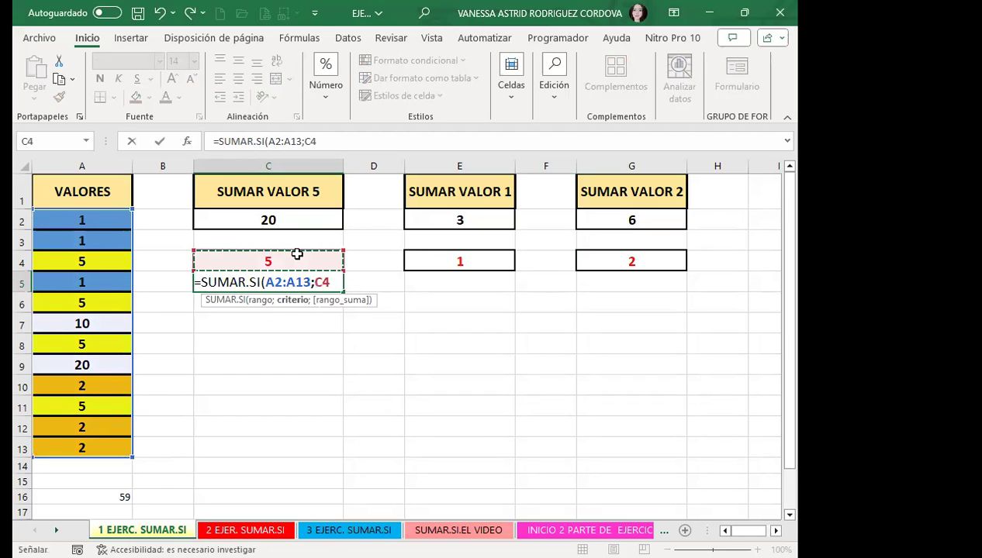
{"action": "key", "text": "Return"}
{"action": "left_click", "coordinate": [280, 279]}
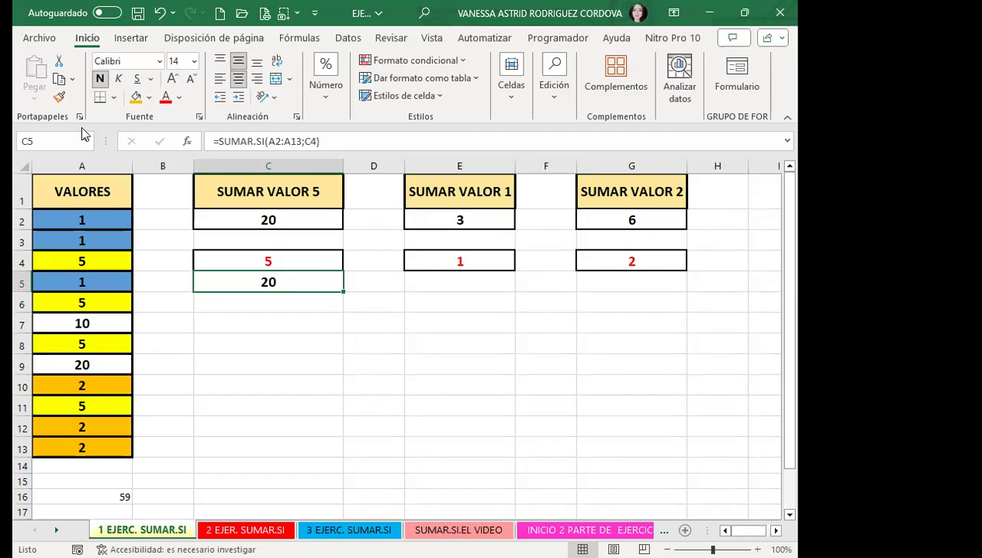
Step: Copy C5's bordered format to E5 and G5 with Format Painter
{"action": "left_click", "coordinate": [59, 97]}
{"action": "left_click", "coordinate": [456, 280]}
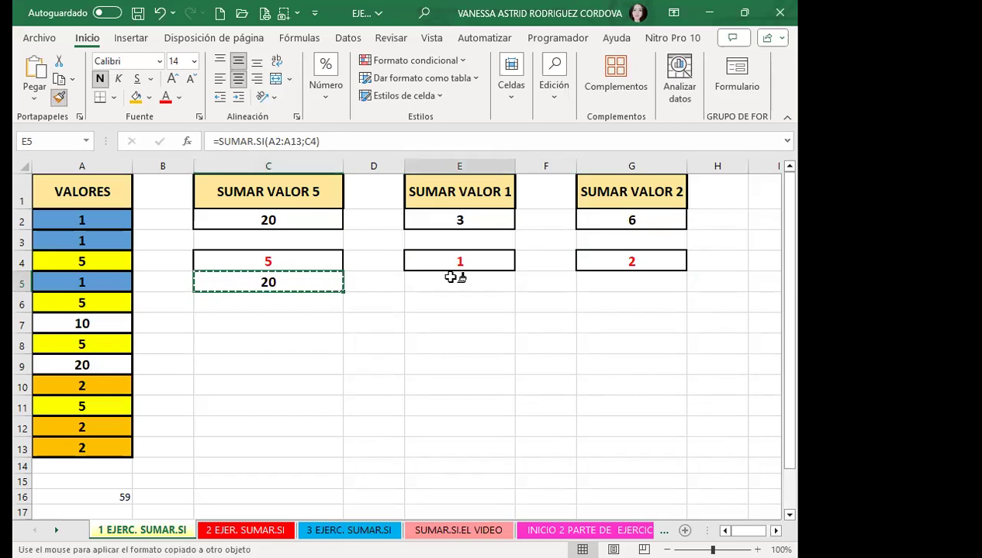
{"action": "left_click", "coordinate": [614, 282]}
{"action": "key", "text": "Escape"}
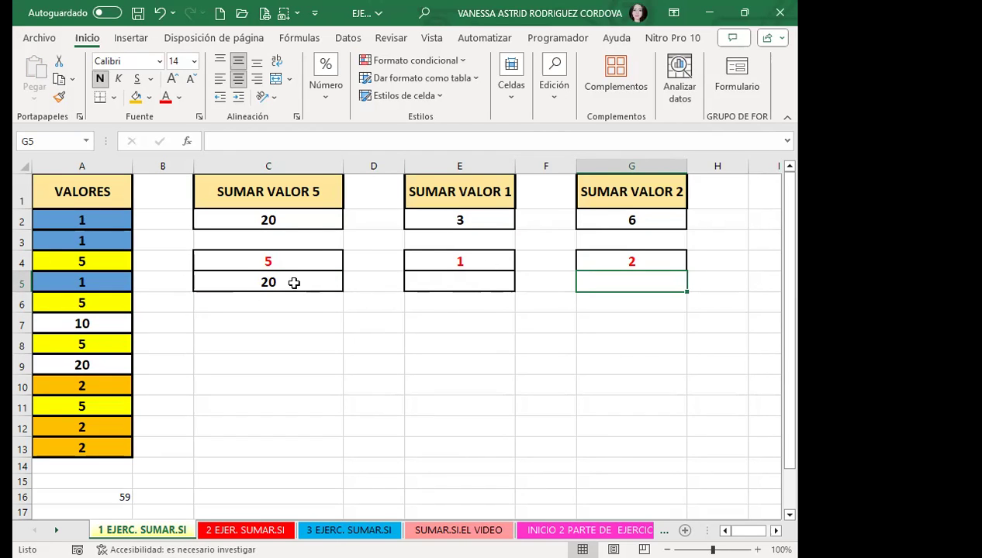
Step: Try criteria 1 and then 2 in C4, watching C5 recalculate
{"action": "left_click", "coordinate": [296, 218]}
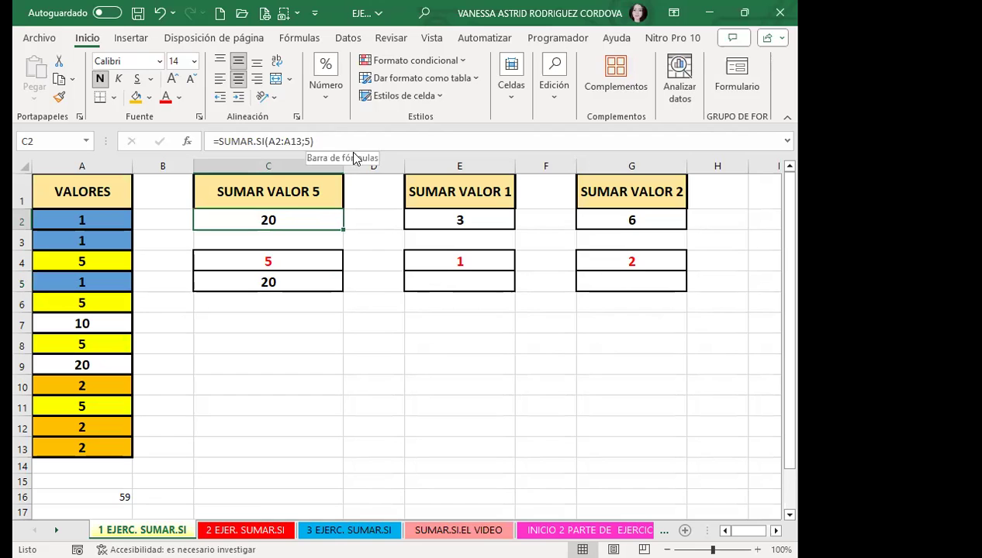
{"action": "left_click", "coordinate": [288, 261]}
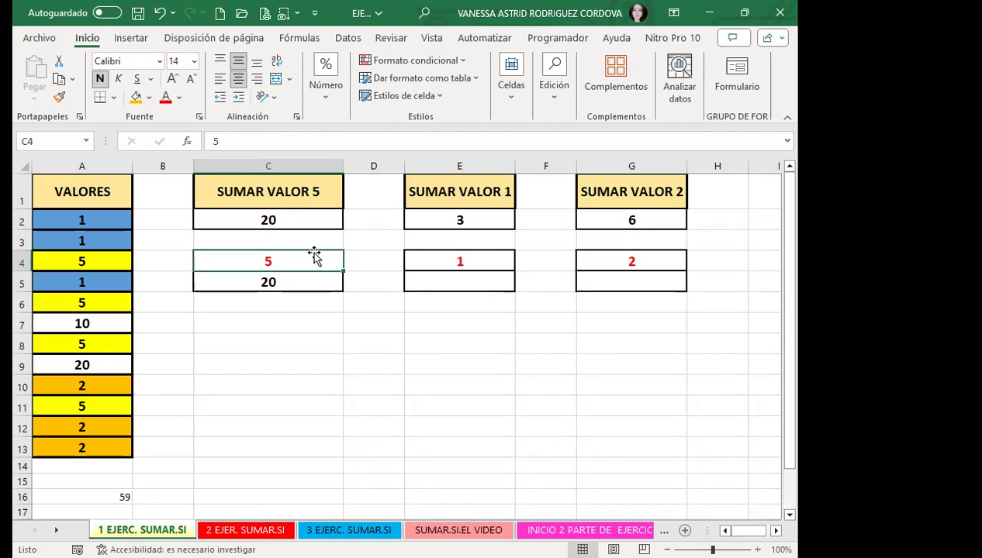
{"action": "type", "text": "1"}
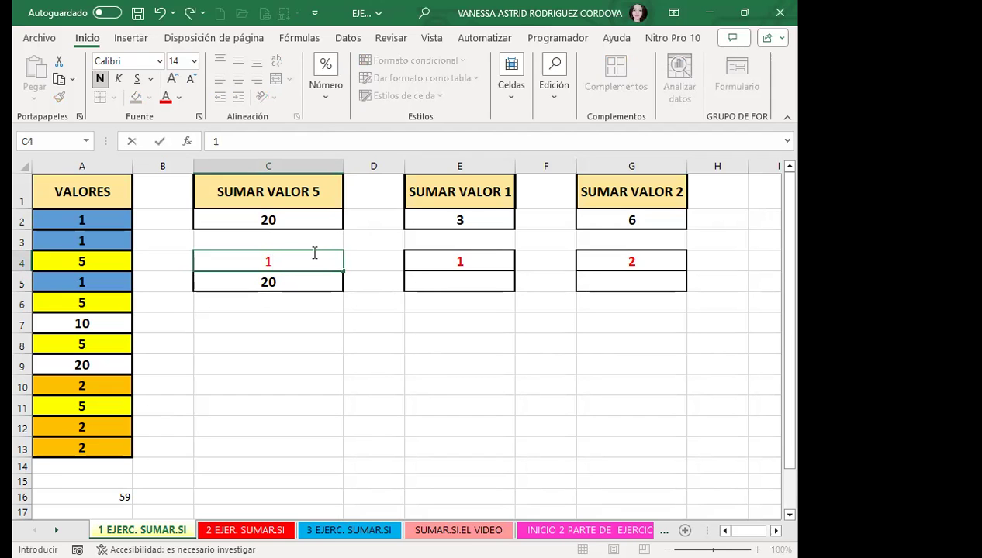
{"action": "key", "text": "Return"}
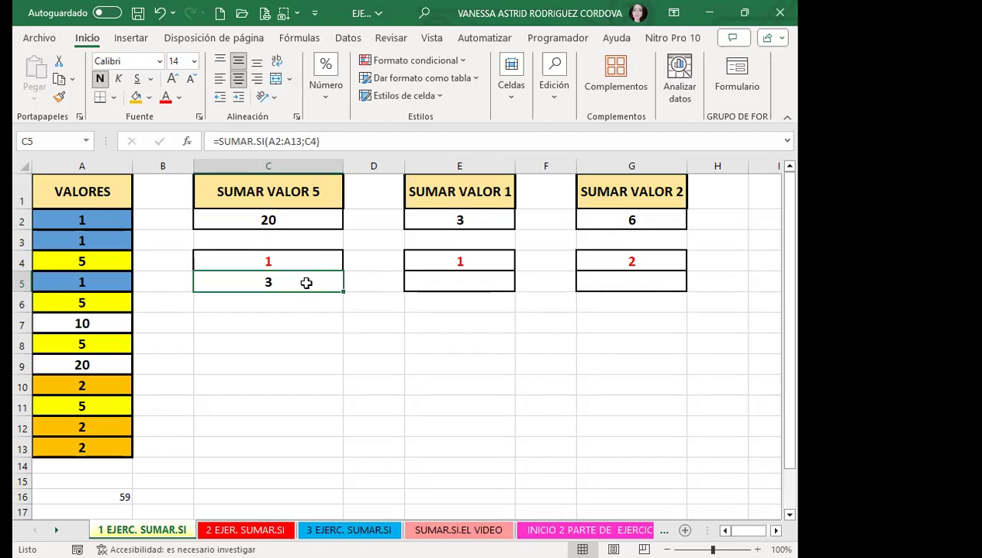
{"action": "left_click", "coordinate": [301, 263]}
{"action": "type", "text": "2"}
{"action": "key", "text": "Return"}
Step: Change C4 to 5 and then 20, leaving C5 showing 20
{"action": "left_click", "coordinate": [296, 220]}
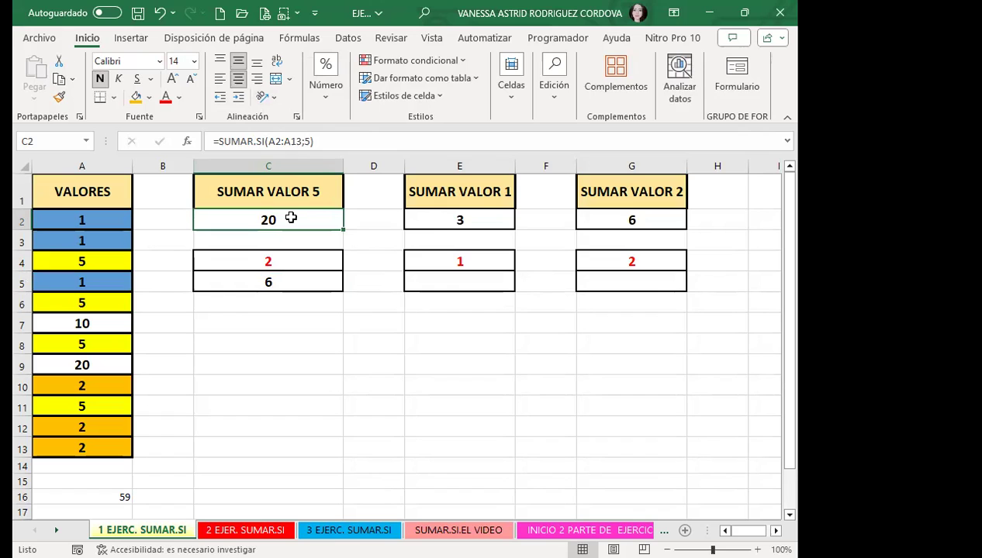
{"action": "left_click", "coordinate": [286, 263]}
{"action": "type", "text": "5"}
{"action": "key", "text": "Return"}
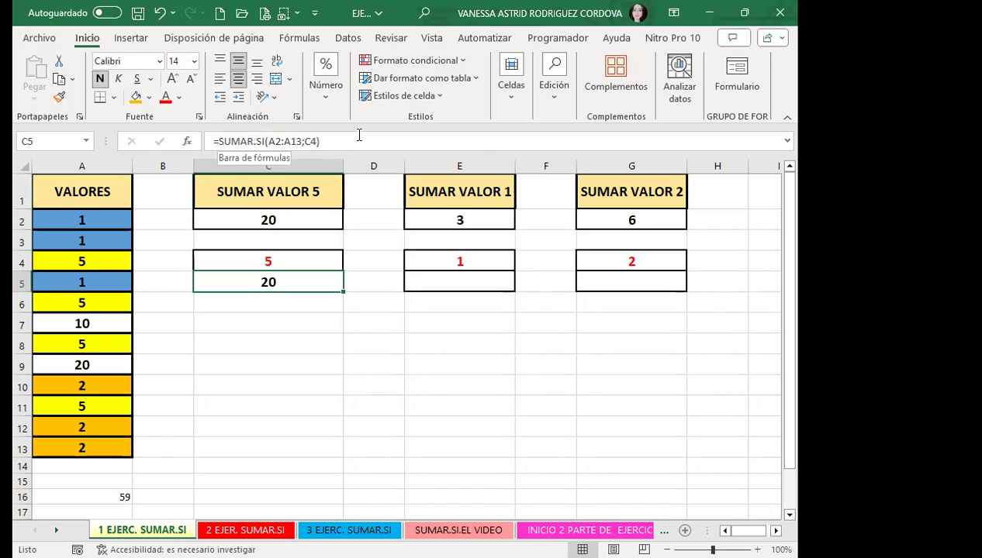
{"action": "left_click", "coordinate": [287, 261]}
{"action": "type", "text": "20"}
{"action": "key", "text": "Return"}
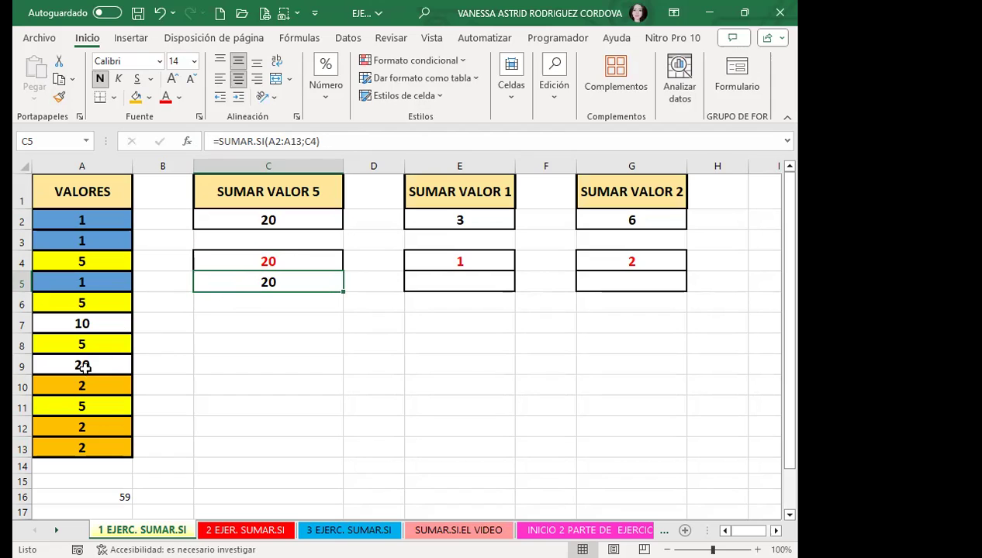
Step: Change A7 from 10 to 20 and A3 to 5 in the VALORES list
{"action": "left_click", "coordinate": [83, 366]}
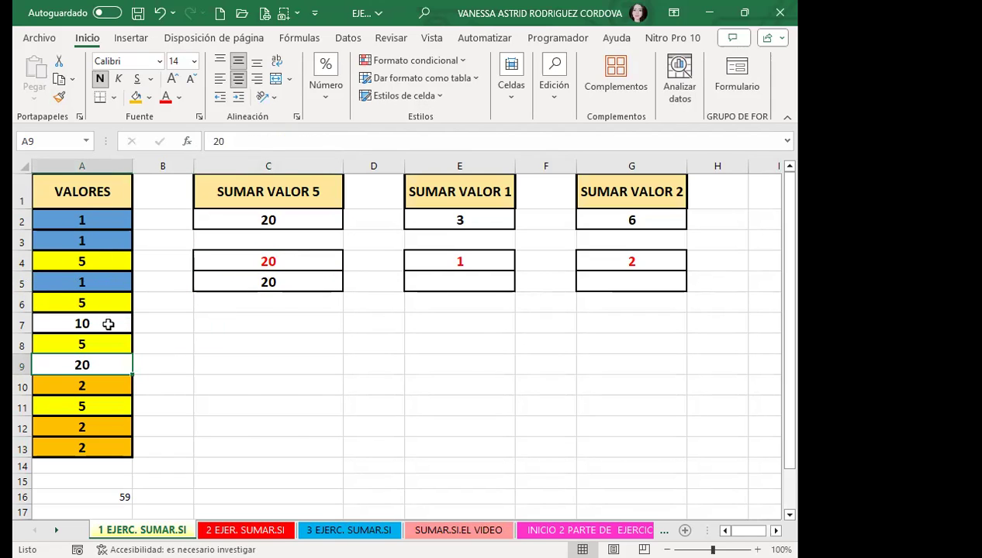
{"action": "left_click", "coordinate": [108, 324]}
{"action": "type", "text": "20"}
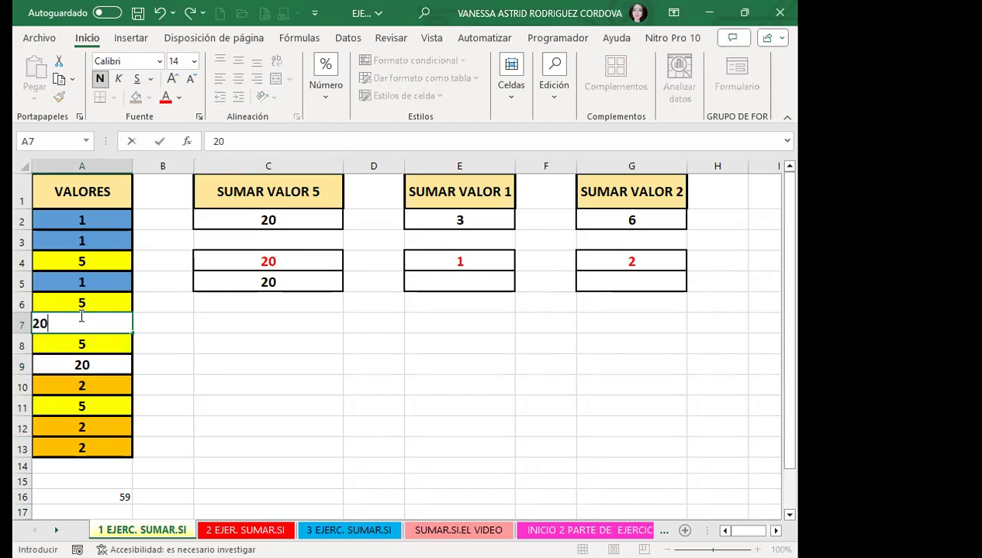
{"action": "key", "text": "Return"}
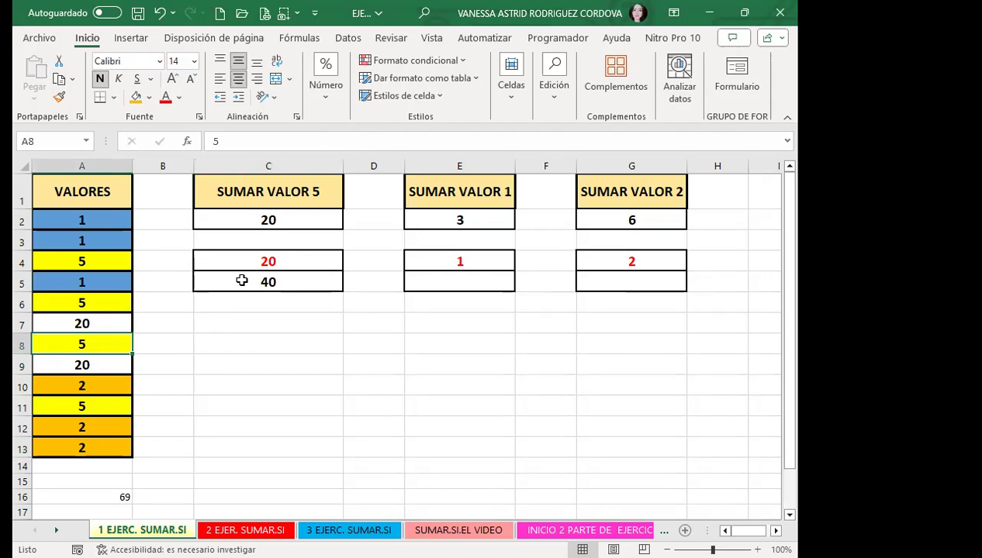
{"action": "left_click", "coordinate": [242, 281]}
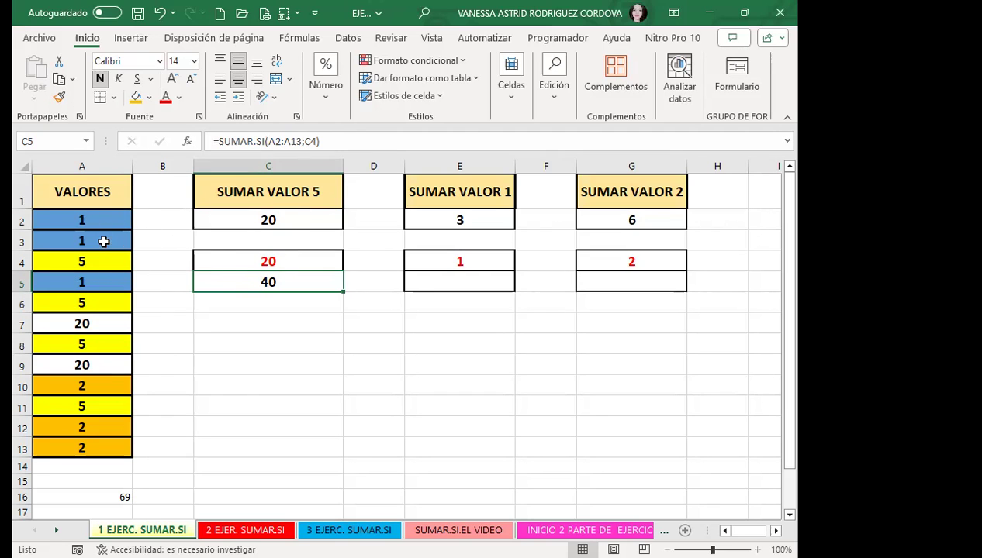
{"action": "left_click", "coordinate": [95, 244]}
{"action": "type", "text": "5"}
{"action": "key", "text": "Return"}
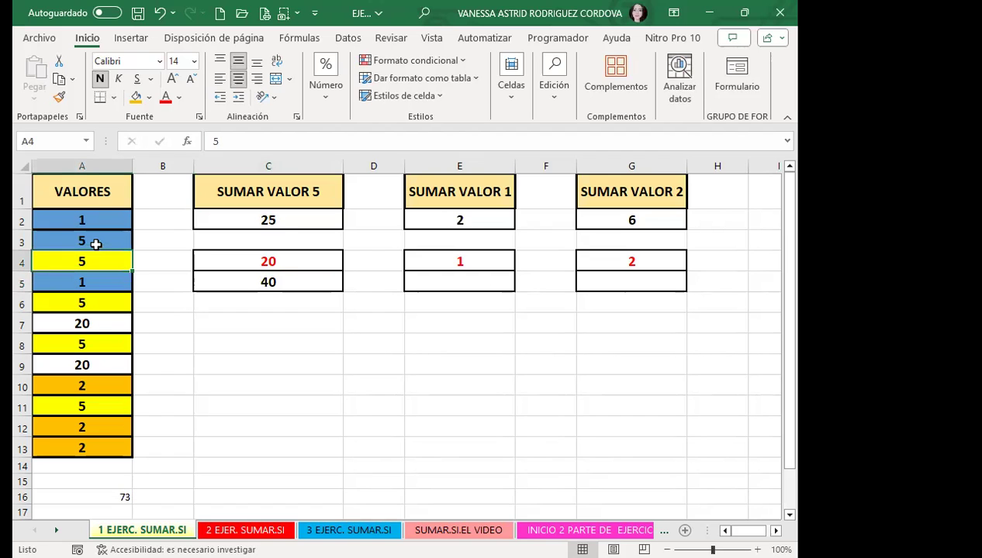
Step: Set criterion C4 back to 5, then go to the 2 EJER. SUMAR.SI sheet
{"action": "left_click", "coordinate": [215, 259]}
{"action": "type", "text": "5"}
{"action": "key", "text": "Return"}
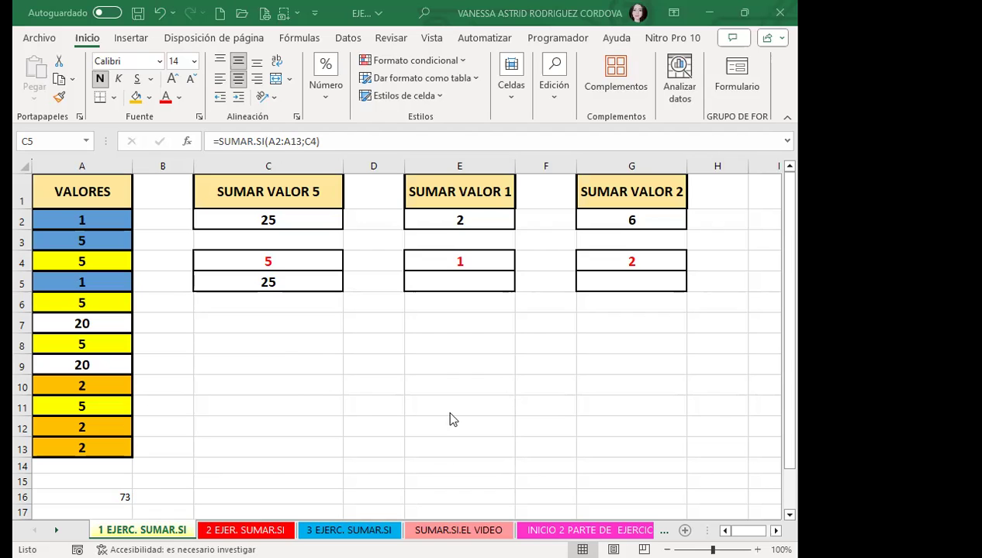
{"action": "key", "text": "ctrl+Page_Down"}
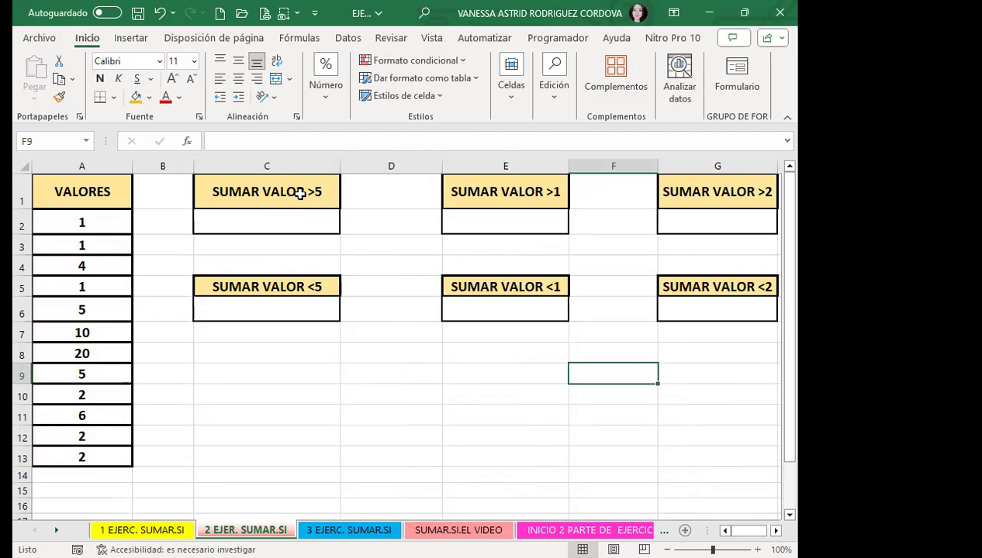
Step: Enter =SUMAR.SI(A2:A13;">5") in C2 under SUMAR VALOR >5
{"action": "left_click", "coordinate": [272, 223]}
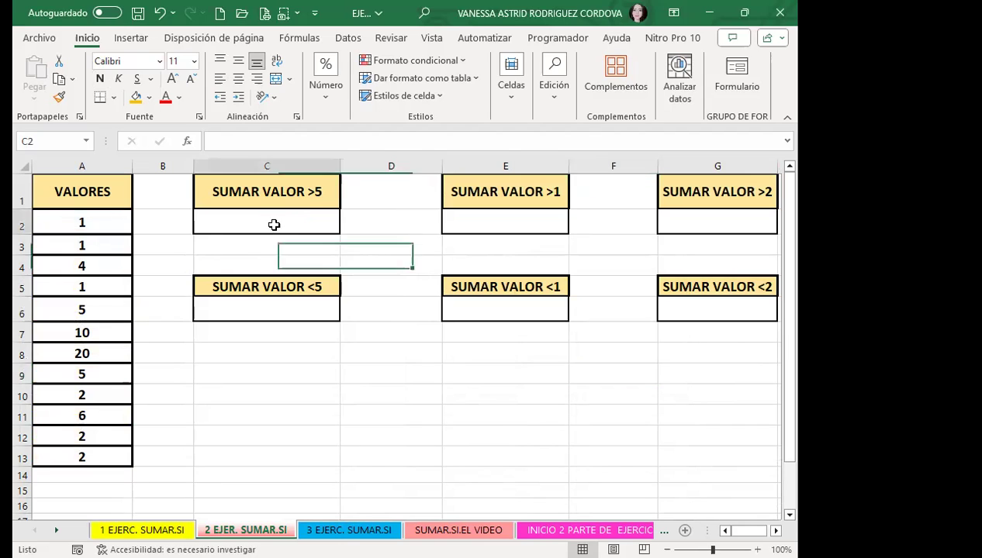
{"action": "type", "text": "="}
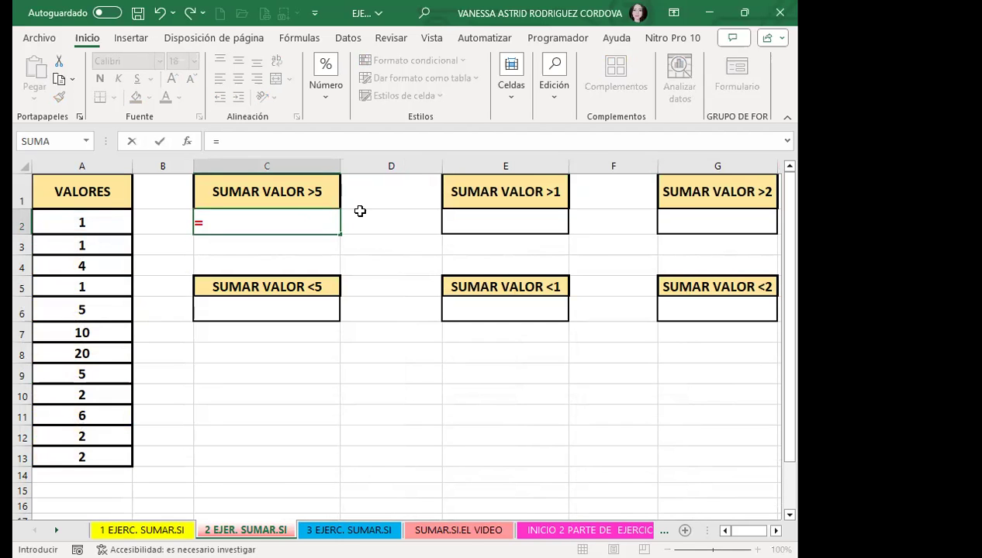
{"action": "type", "text": "SUMAR"}
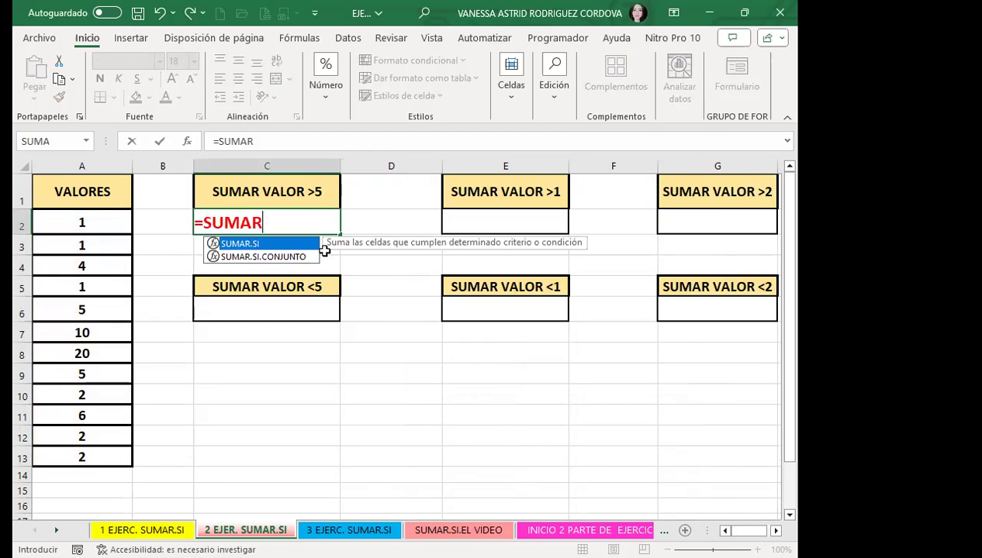
{"action": "key", "text": "Tab"}
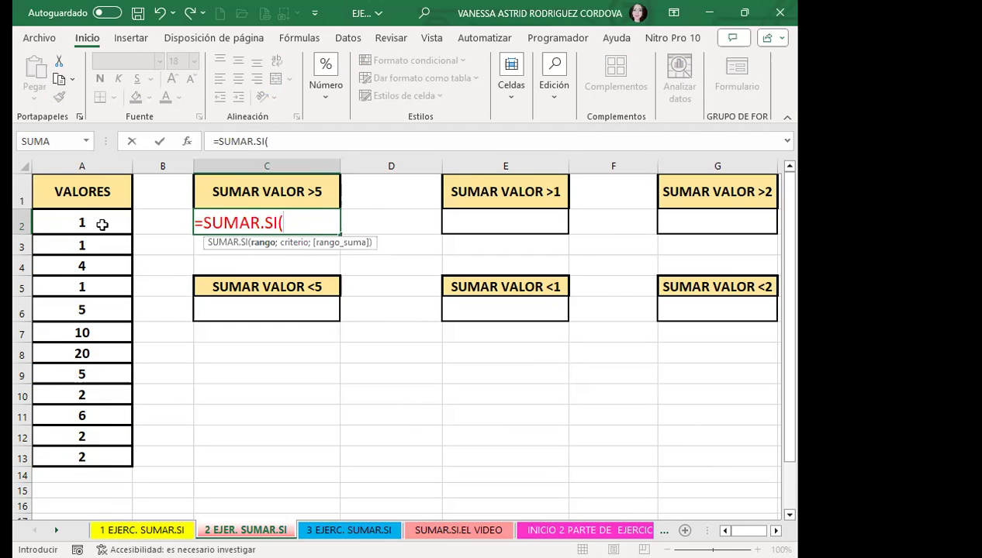
{"action": "left_click_drag", "start_coordinate": [102, 224], "coordinate": [83, 458]}
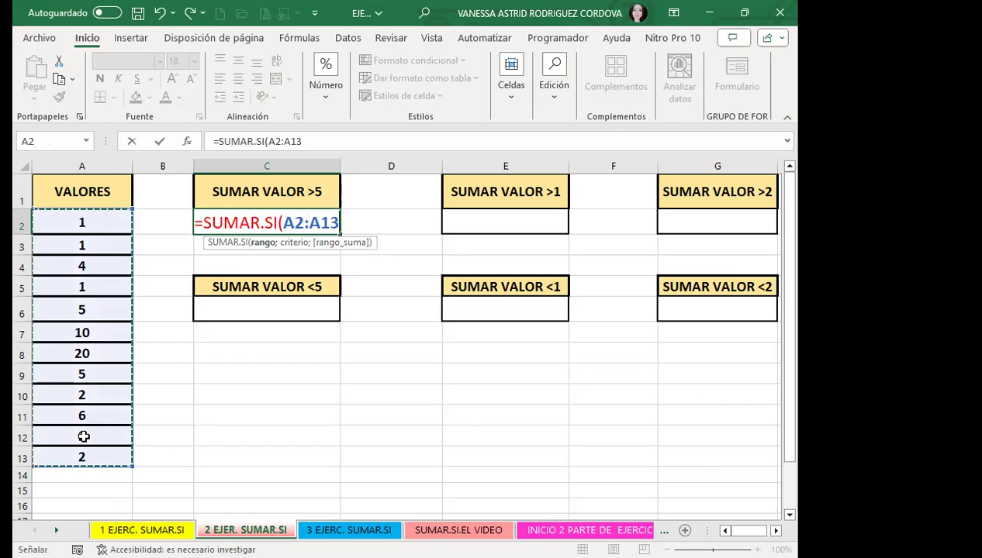
{"action": "type", "text": ";"}
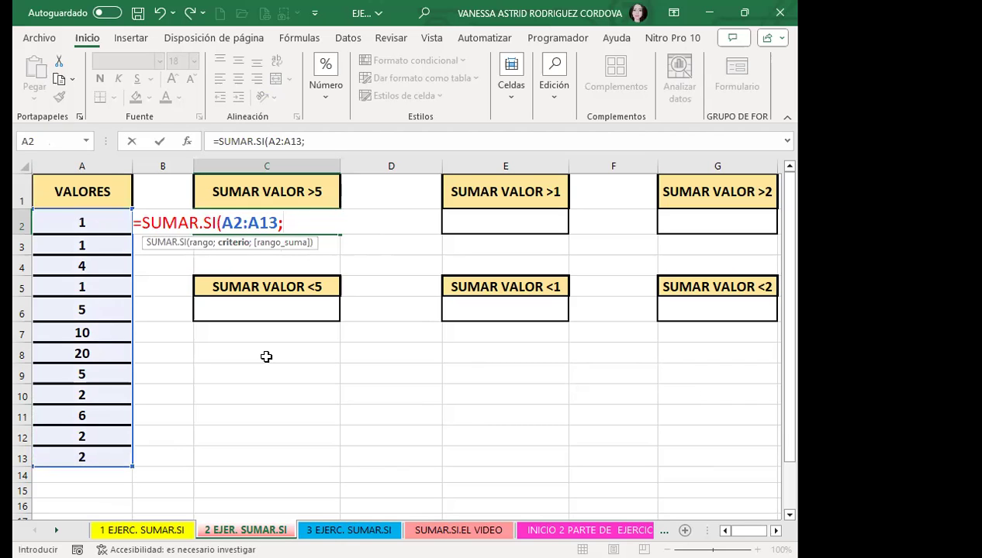
{"action": "type", "text": "\""}
{"action": "type", "text": ">"}
{"action": "type", "text": "5"}
{"action": "type", "text": "\")"}
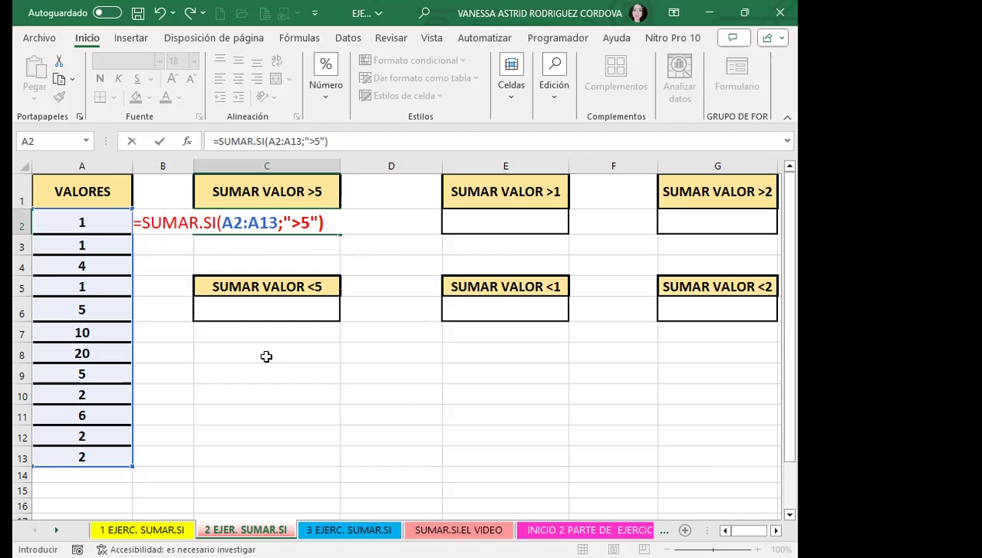
{"action": "key", "text": "Return"}
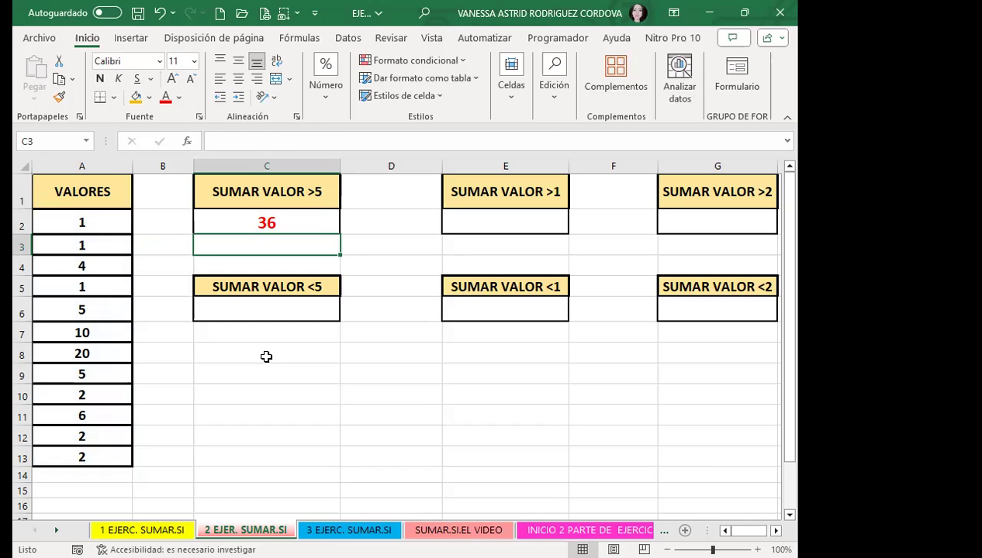
Step: Enter =SUMAR.SI(A2:A13;"<5") in C6 and confirm it returns 13
{"action": "left_click", "coordinate": [283, 310]}
{"action": "type", "text": "="}
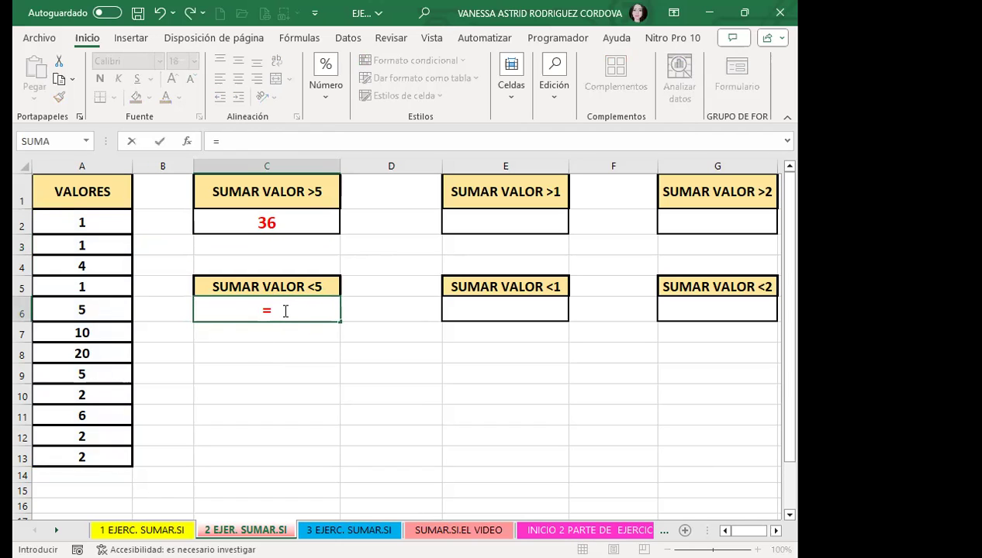
{"action": "type", "text": "S"}
{"action": "type", "text": "UMAR"}
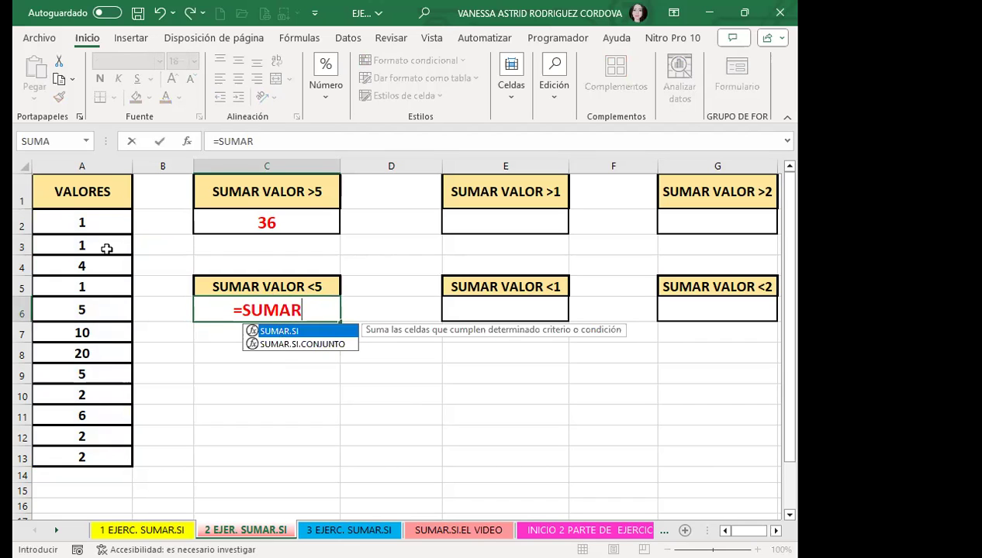
{"action": "key", "text": "Tab"}
{"action": "left_click", "coordinate": [105, 229]}
{"action": "left_click", "coordinate": [105, 454], "text": "shift"}
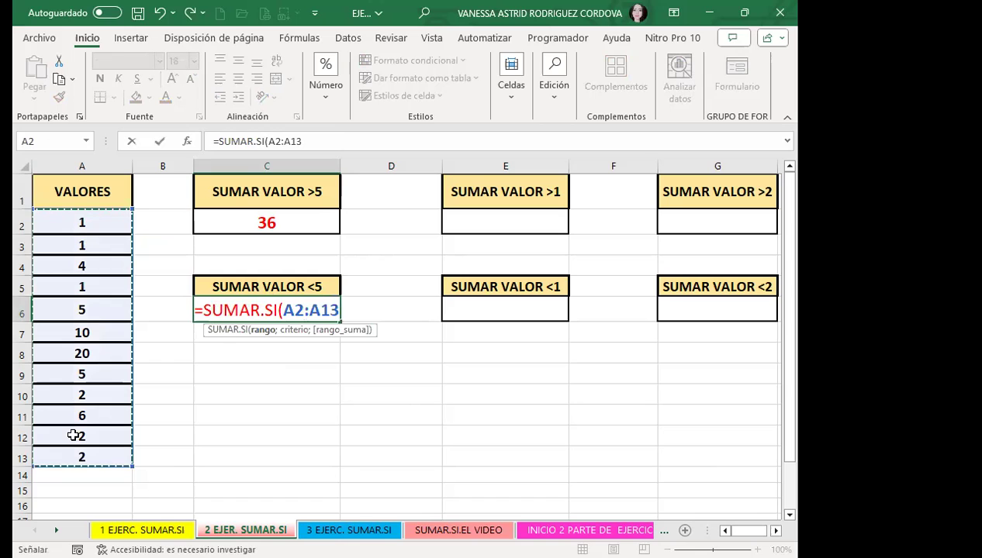
{"action": "type", "text": ";\""}
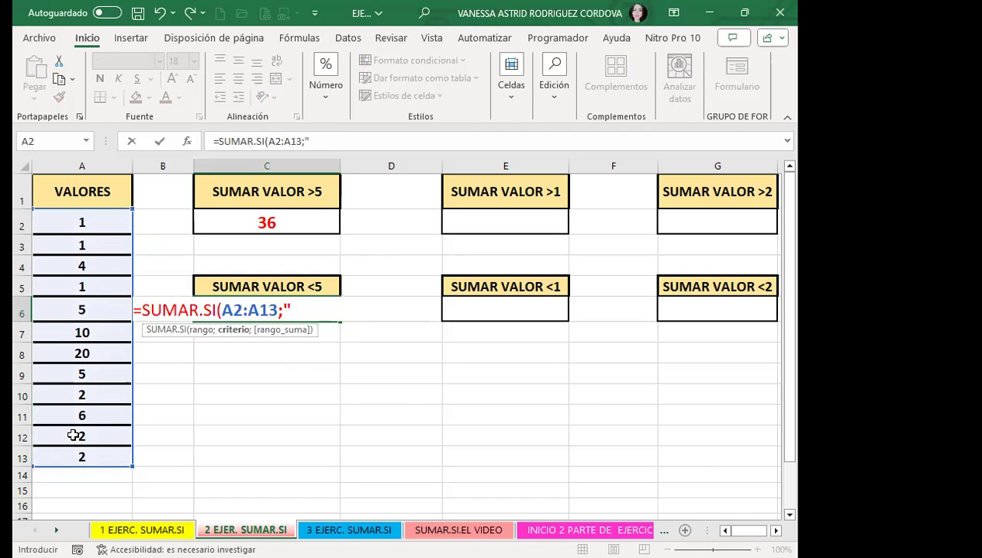
{"action": "type", "text": "<"}
{"action": "type", "text": "5\""}
{"action": "type", "text": ")"}
{"action": "key", "text": "Return"}
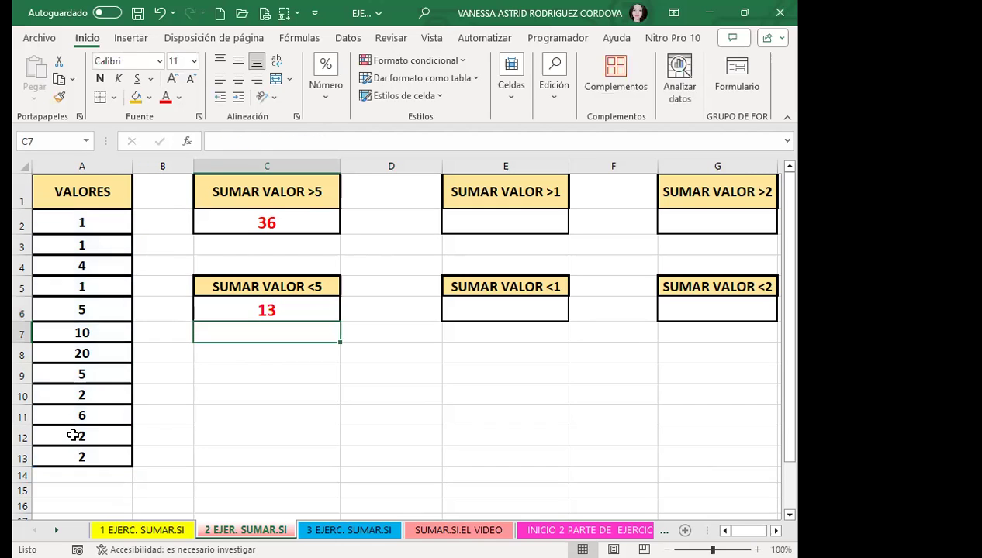
{"action": "left_click", "coordinate": [310, 308]}
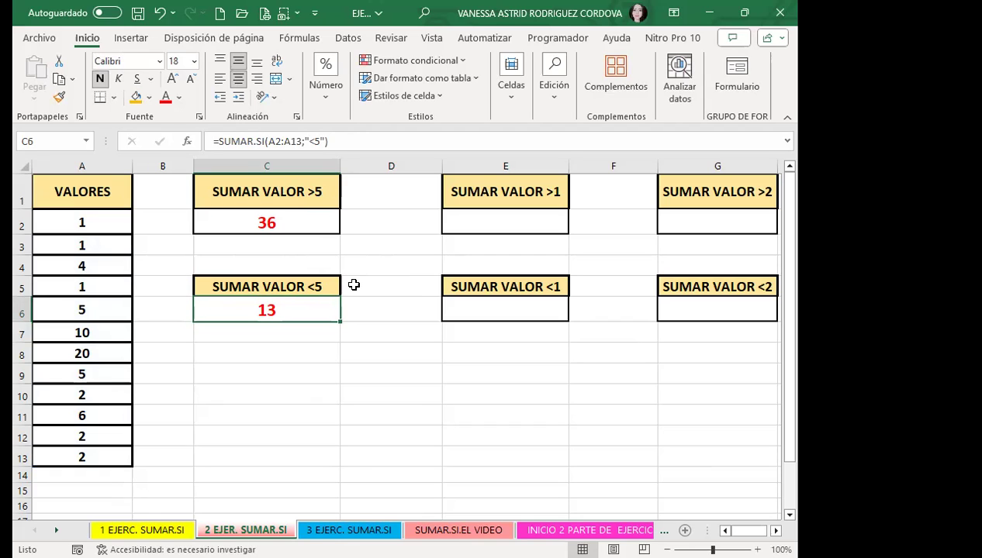
Step: Type the criterion >5 in C8 and give it the yellow SUMAR VALOR <5 header style
{"action": "left_click", "coordinate": [285, 353]}
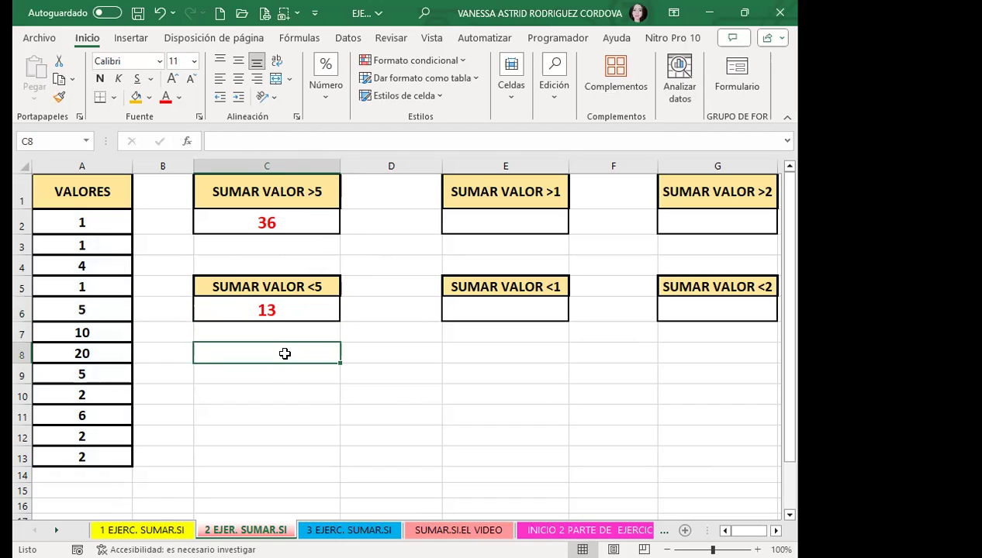
{"action": "type", "text": ">5"}
{"action": "key", "text": "Return"}
{"action": "left_click", "coordinate": [284, 354]}
{"action": "left_click", "coordinate": [285, 290]}
{"action": "left_click", "coordinate": [59, 96]}
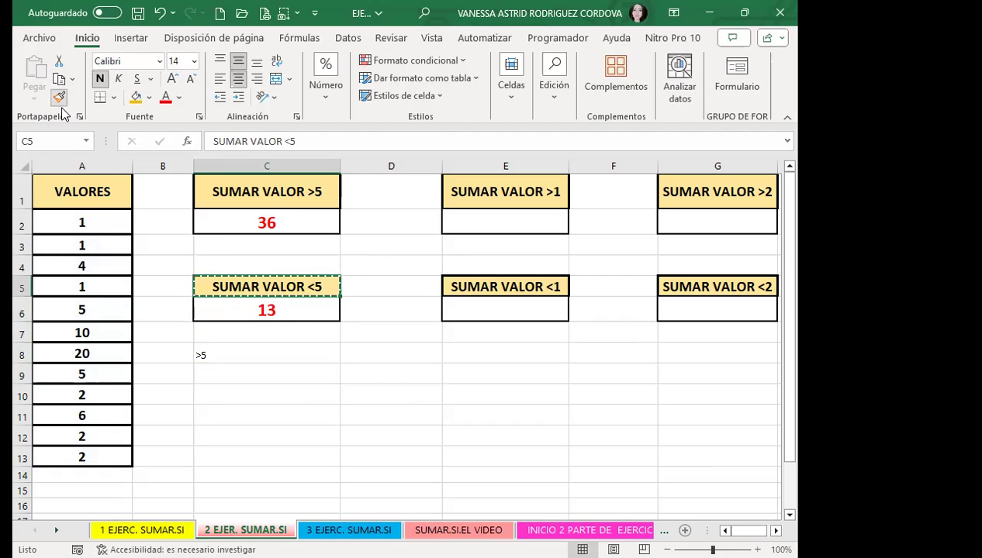
{"action": "left_click", "coordinate": [271, 353]}
Step: Enter =SUMAR.SI(A2:A13;C8) in C9 using C8 as the criterion
{"action": "left_click", "coordinate": [252, 370]}
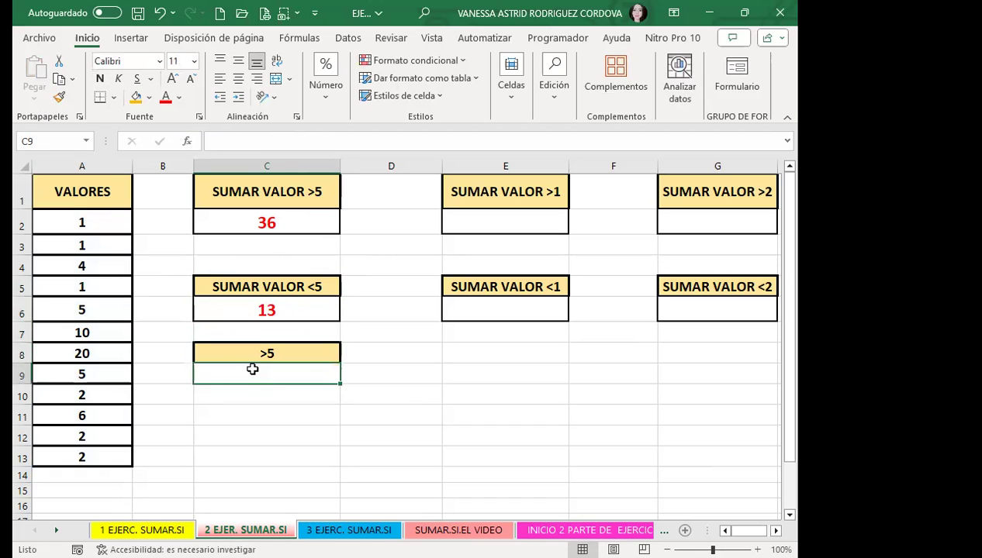
{"action": "type", "text": "="}
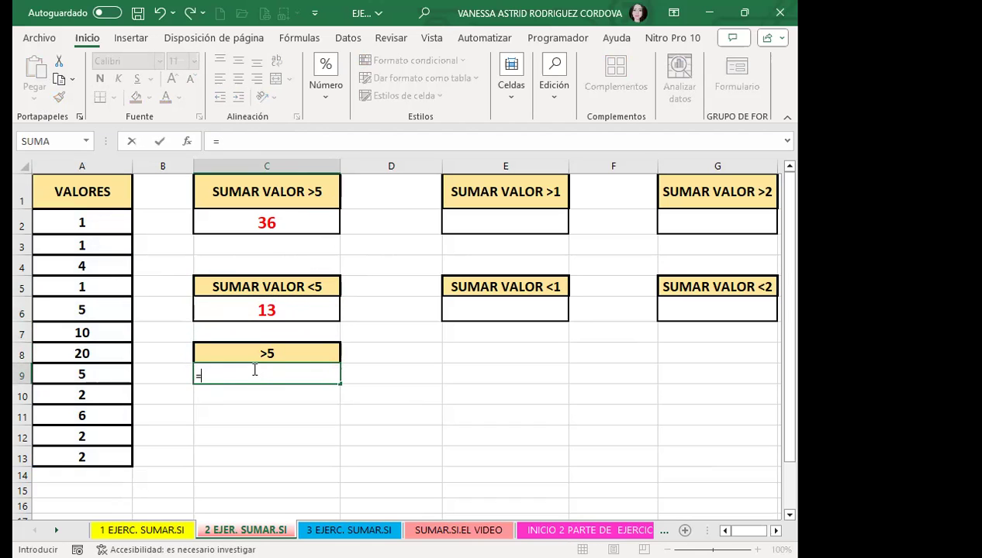
{"action": "type", "text": "UMAR"}
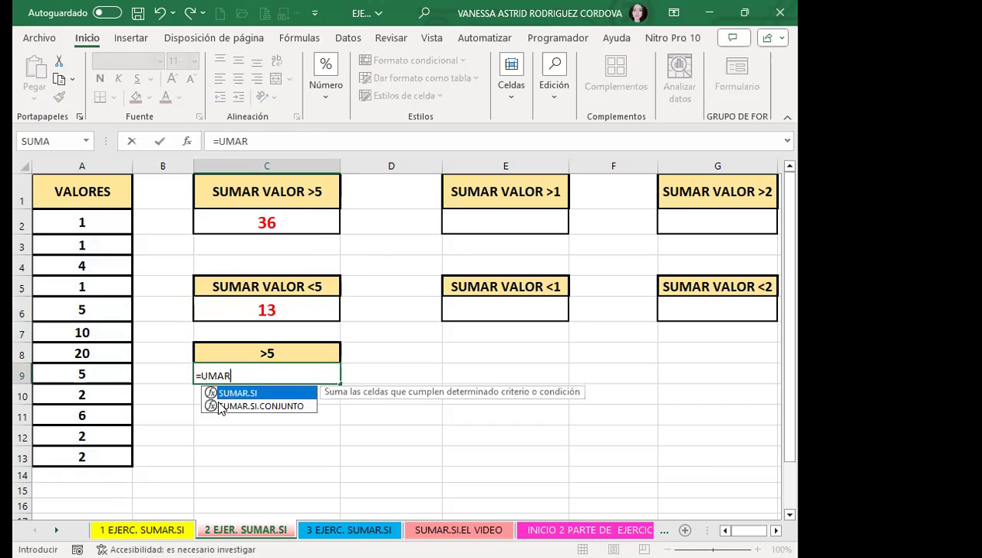
{"action": "key", "text": "Tab"}
{"action": "left_click_drag", "start_coordinate": [82, 222], "coordinate": [84, 455]}
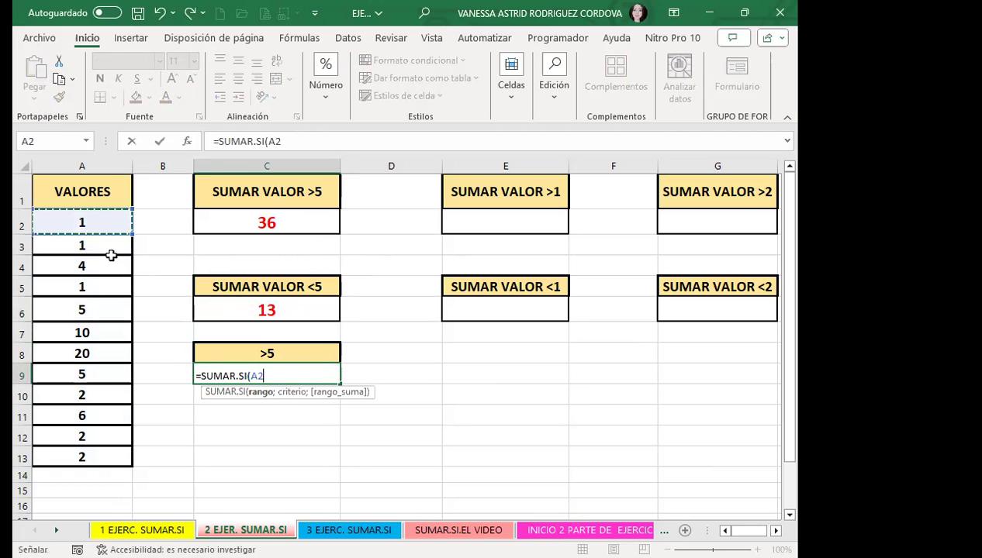
{"action": "type", "text": ":A13;"}
{"action": "left_click", "coordinate": [295, 358]}
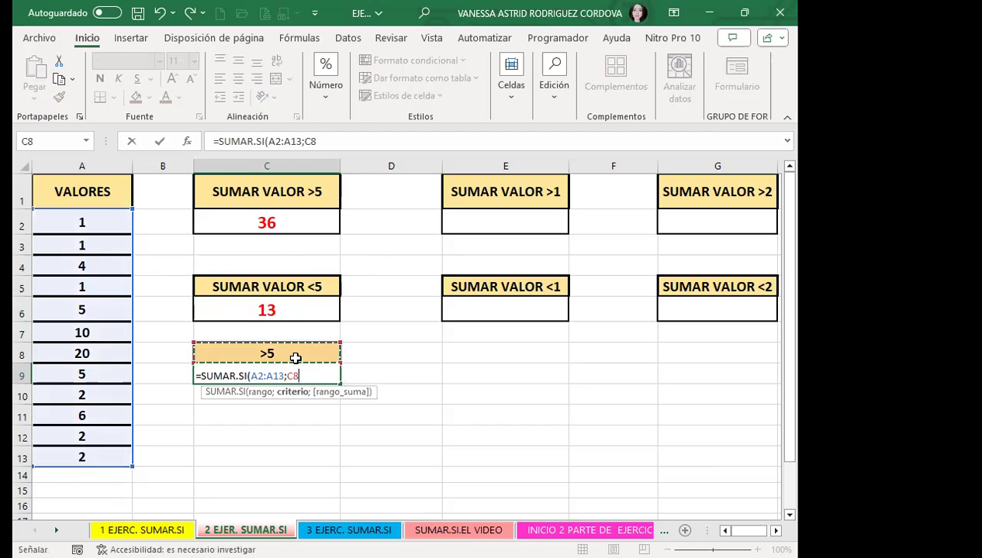
{"action": "key", "text": "Return"}
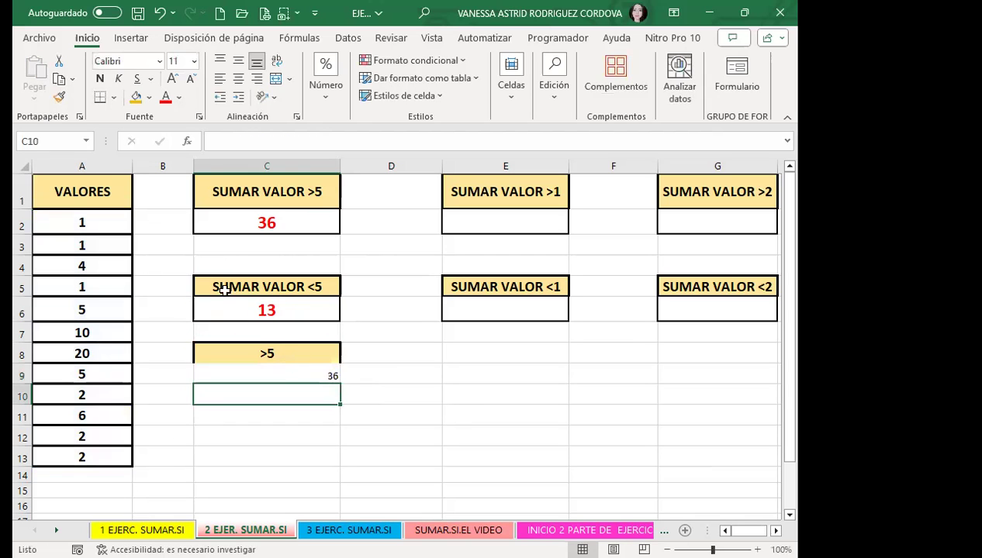
Step: Copy C2's red bordered formatting onto C9 with Format Painter
{"action": "left_click", "coordinate": [239, 223]}
{"action": "left_click", "coordinate": [60, 97]}
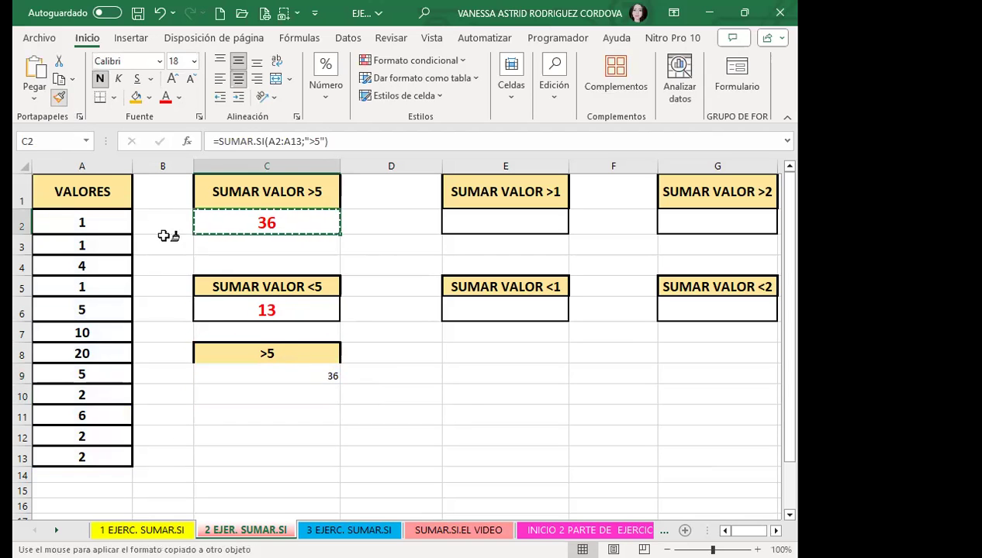
{"action": "left_click", "coordinate": [270, 375]}
{"action": "left_click", "coordinate": [312, 423]}
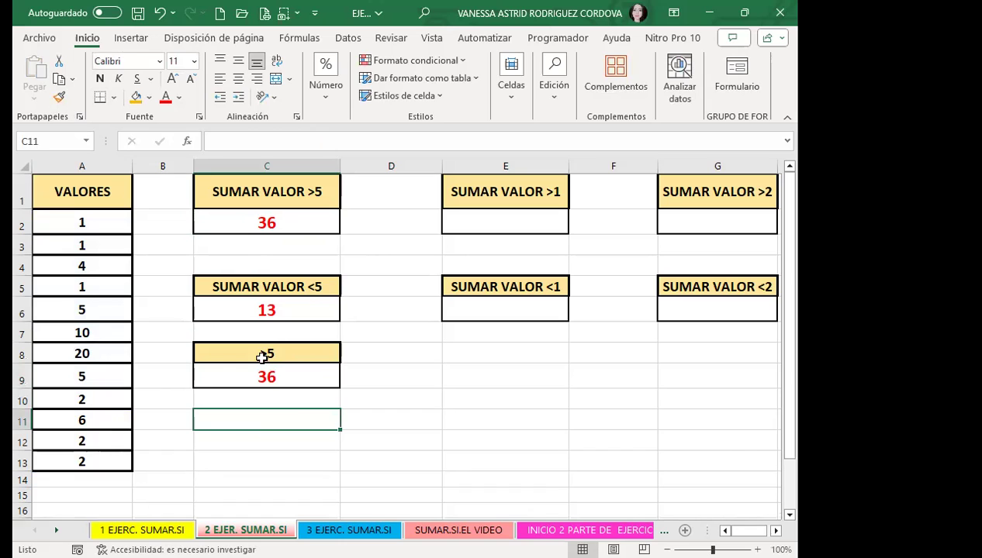
Step: Test the C8 criterion as <5, then restore >5 so C9 shows 36
{"action": "double_click", "coordinate": [263, 356]}
{"action": "key", "text": "BackSpace"}
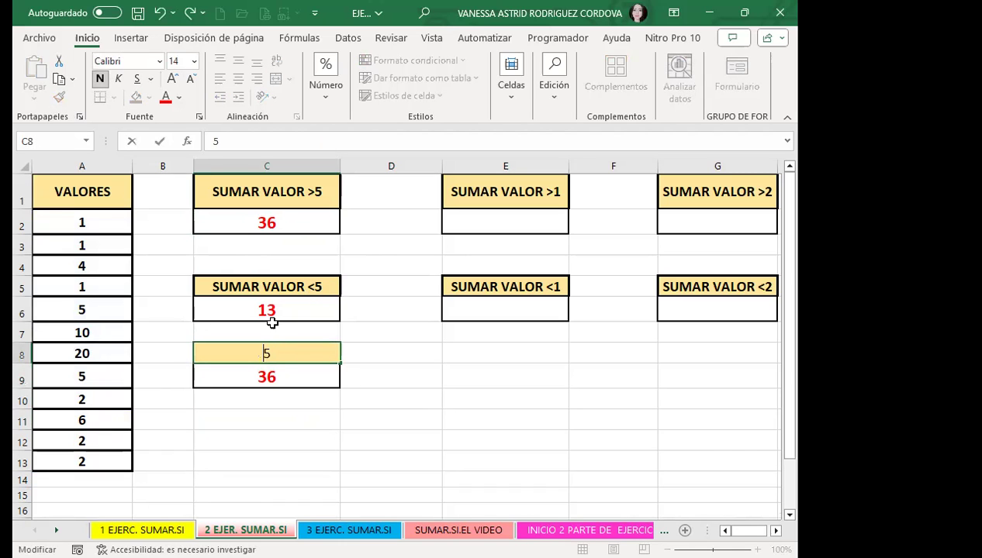
{"action": "type", "text": "<"}
{"action": "key", "text": "Return"}
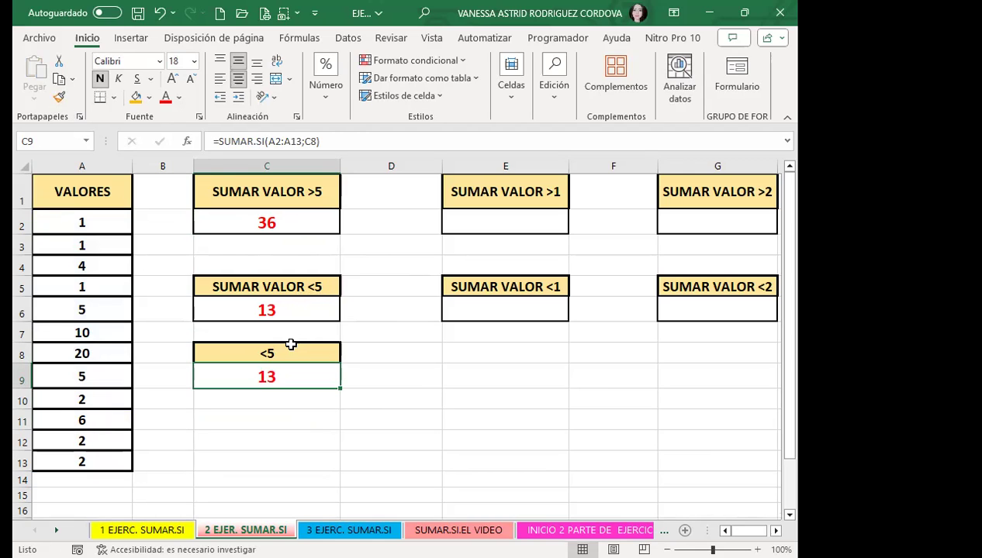
{"action": "left_click", "coordinate": [316, 344]}
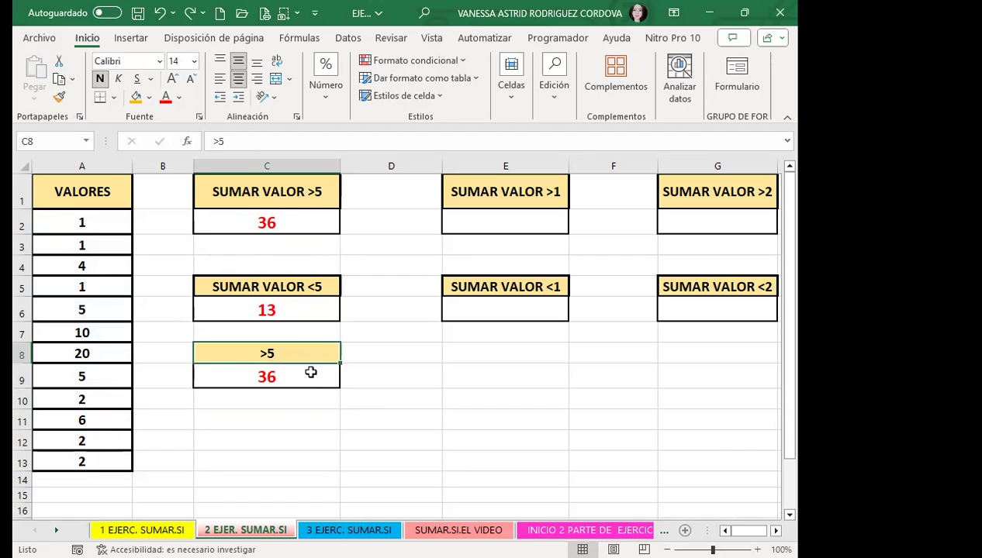
{"action": "left_click", "coordinate": [311, 374]}
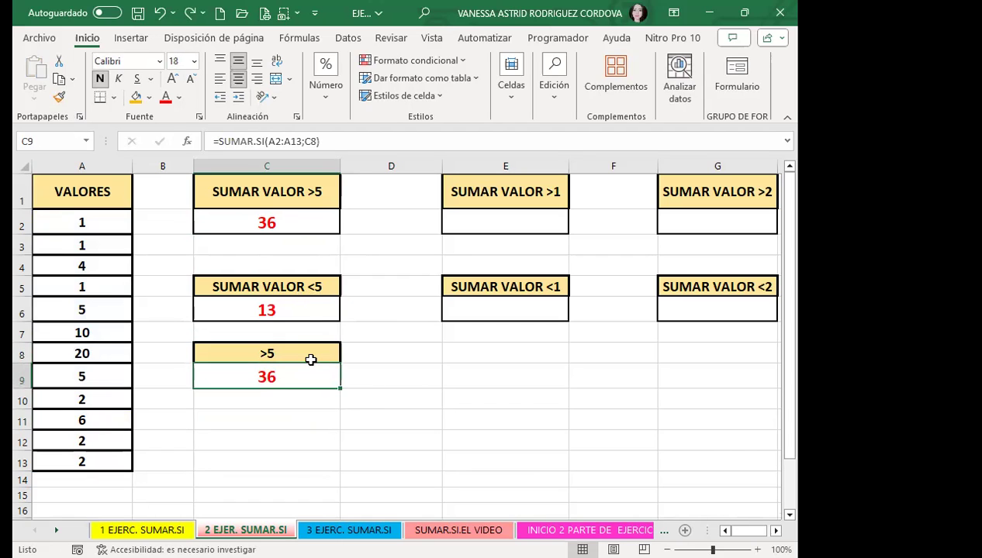
Step: Enter =SUMAR.SI(A2:A13;">1") in E2, fixing a typo, to get 56
{"action": "left_click", "coordinate": [508, 224]}
{"action": "type", "text": "="}
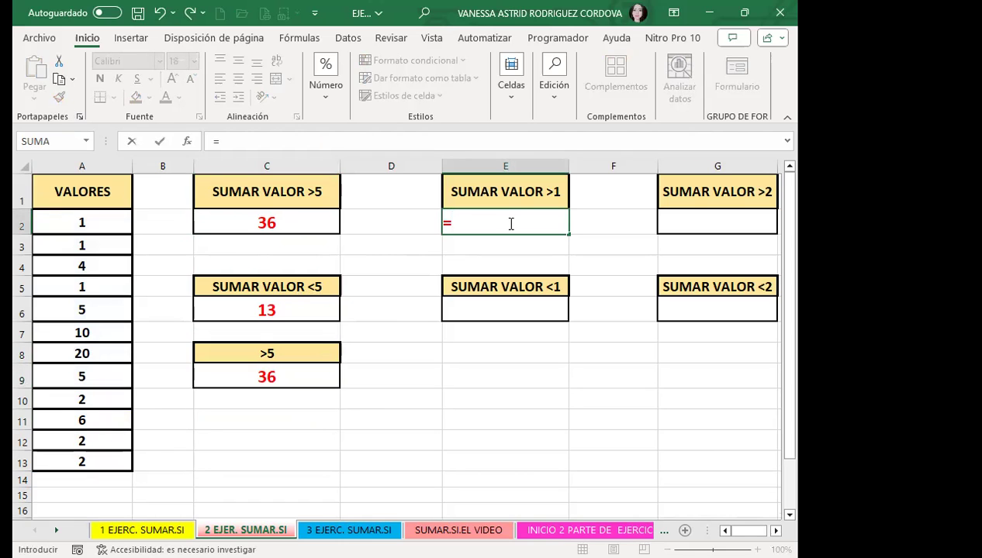
{"action": "type", "text": "SUMAR"}
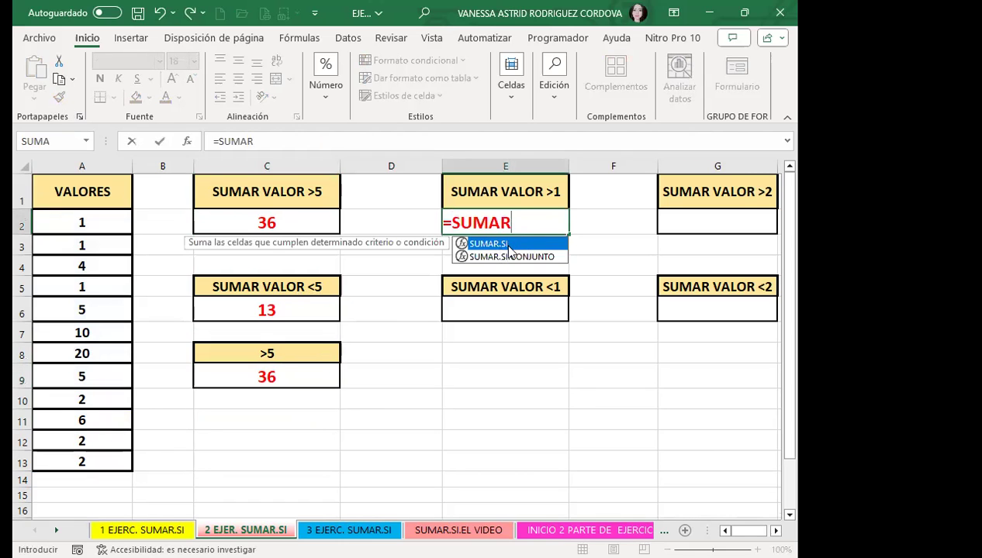
{"action": "key", "text": "Tab"}
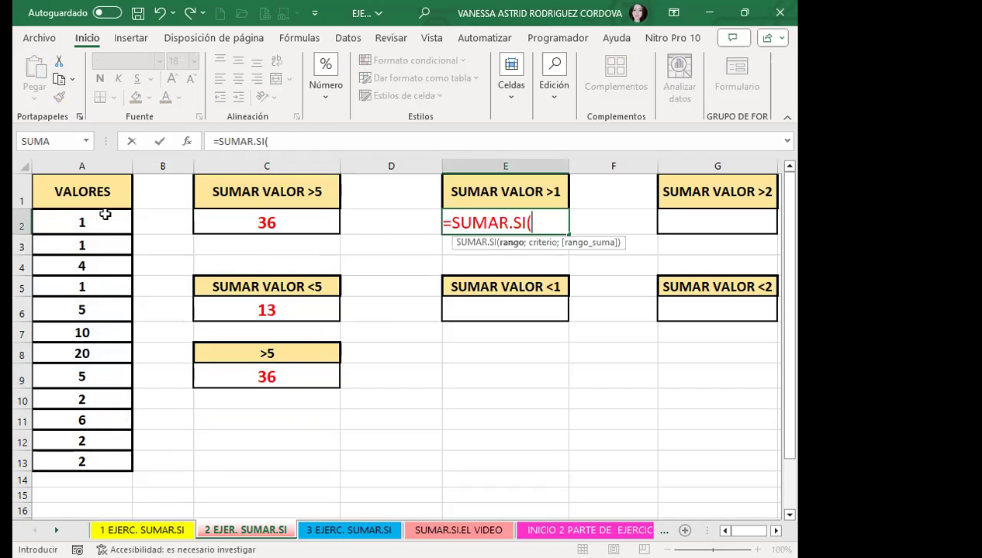
{"action": "left_click", "coordinate": [100, 216]}
{"action": "type", "text": ":A12"}
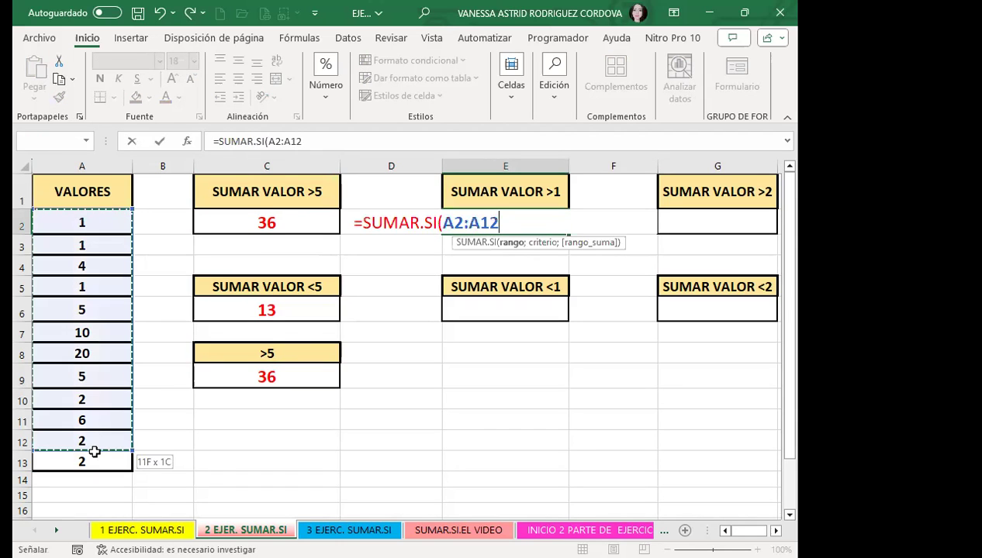
{"action": "left_click_drag", "start_coordinate": [92, 284], "coordinate": [84, 455]}
{"action": "type", "text": ";"}
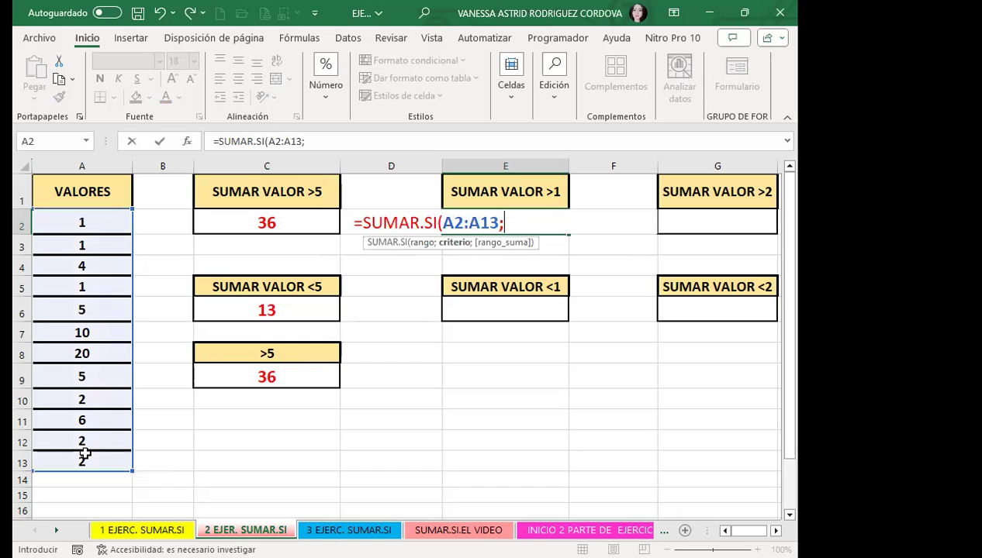
{"action": "type", "text": "\""}
{"action": "type", "text": ">"}
{"action": "type", "text": "1!)"}
{"action": "key", "text": "BackSpace"}
{"action": "key", "text": "BackSpace"}
{"action": "type", "text": "\")"}
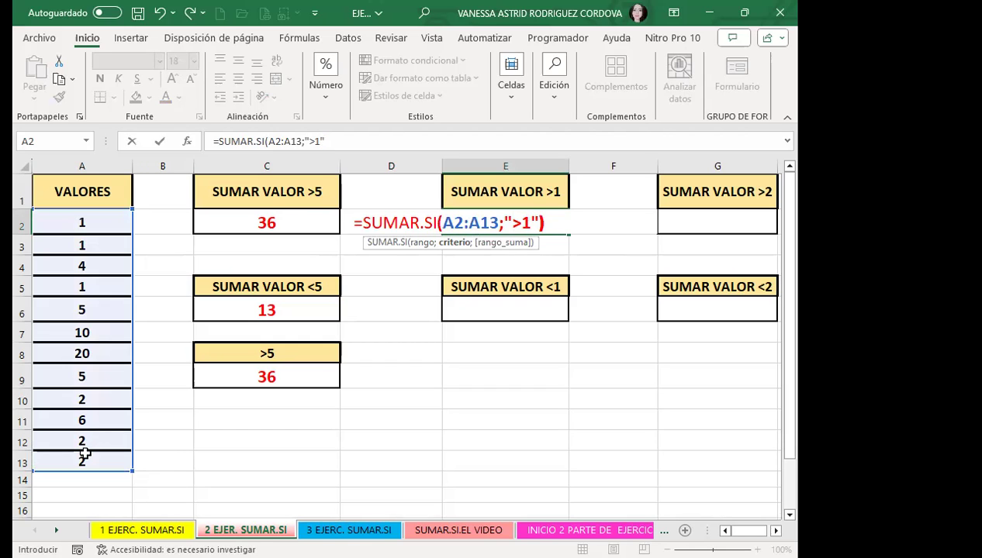
{"action": "key", "text": "Return"}
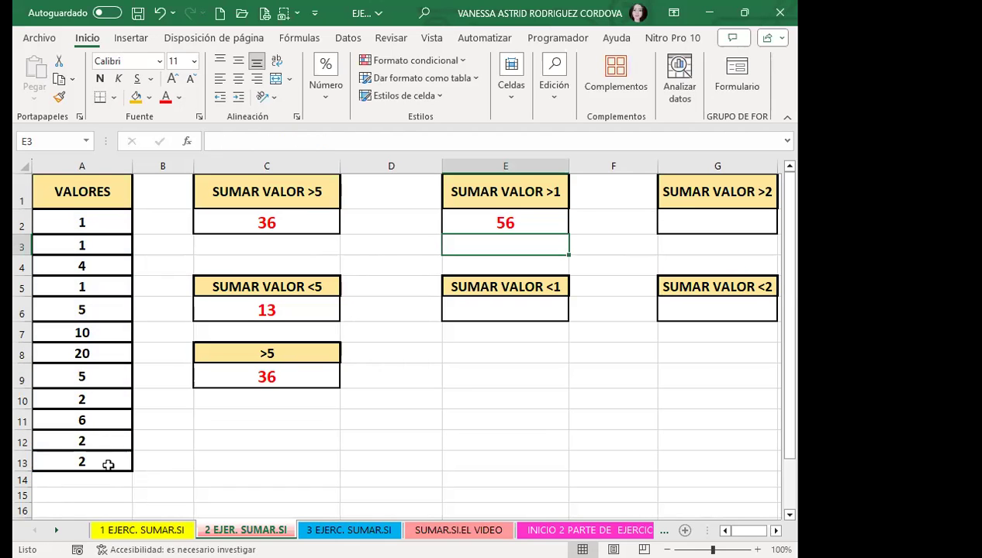
Step: Enter =SUMAR.SI(A2:A13;"<1") in E6 and check that it returns 0
{"action": "left_click", "coordinate": [512, 315]}
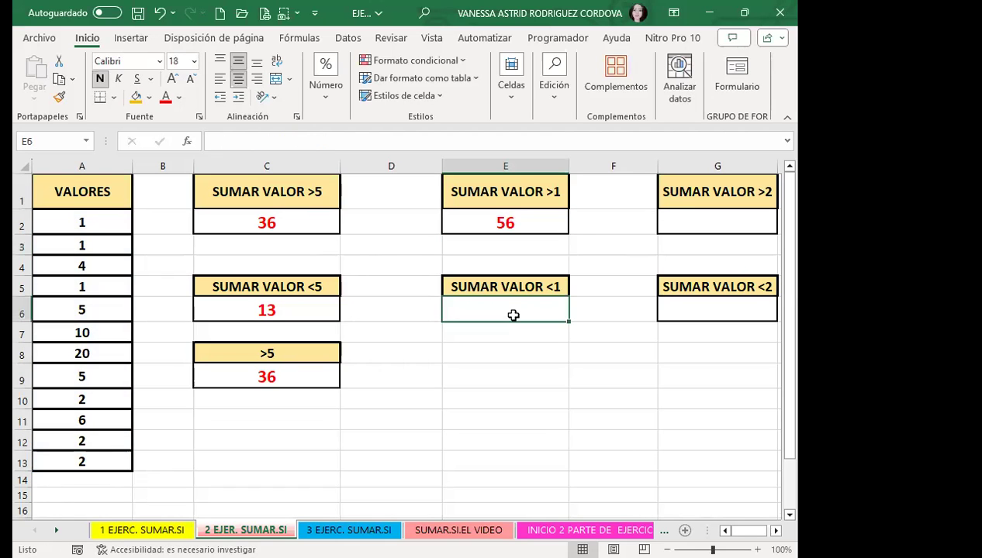
{"action": "type", "text": "="}
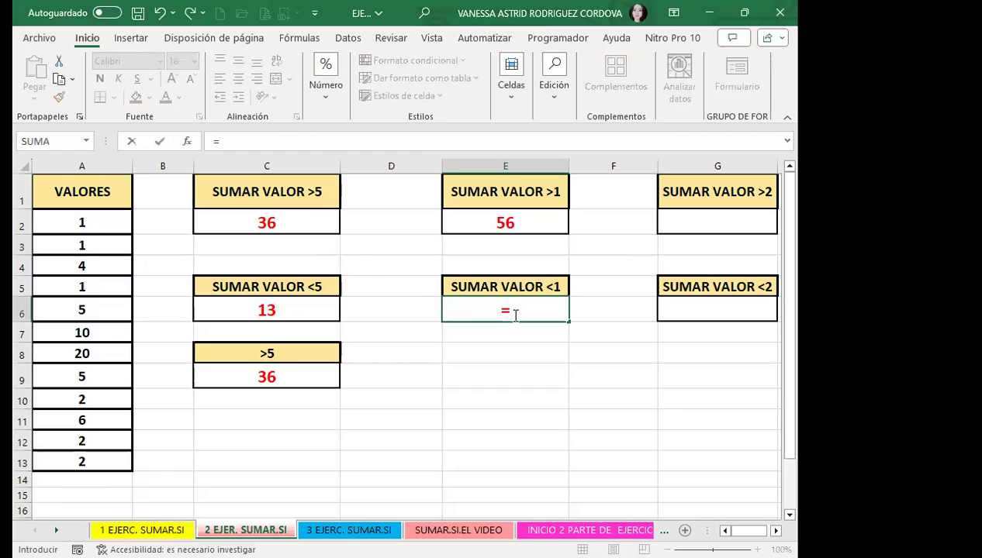
{"action": "type", "text": "SUMAR"}
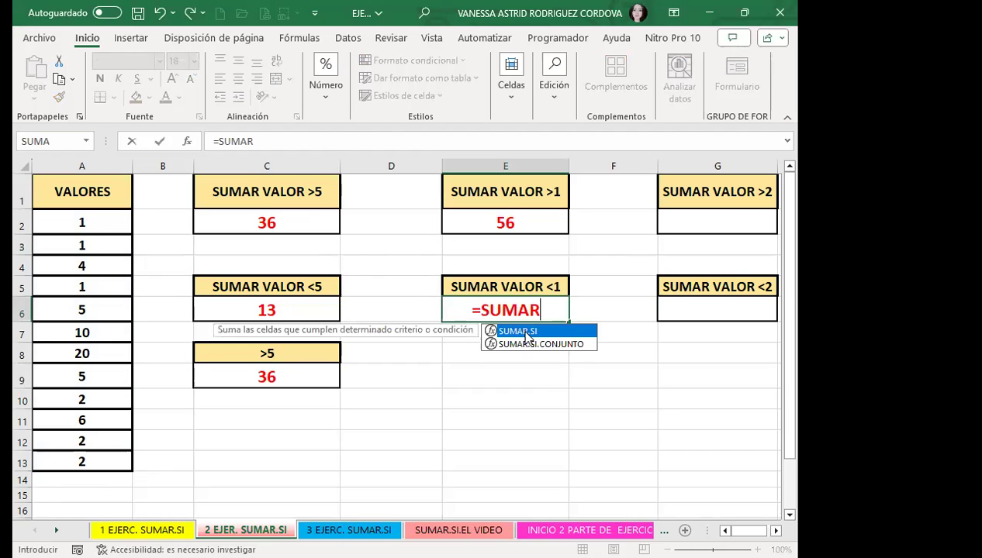
{"action": "key", "text": "Tab"}
{"action": "left_click_drag", "start_coordinate": [82, 223], "coordinate": [61, 462]}
{"action": "type", "text": ";\""}
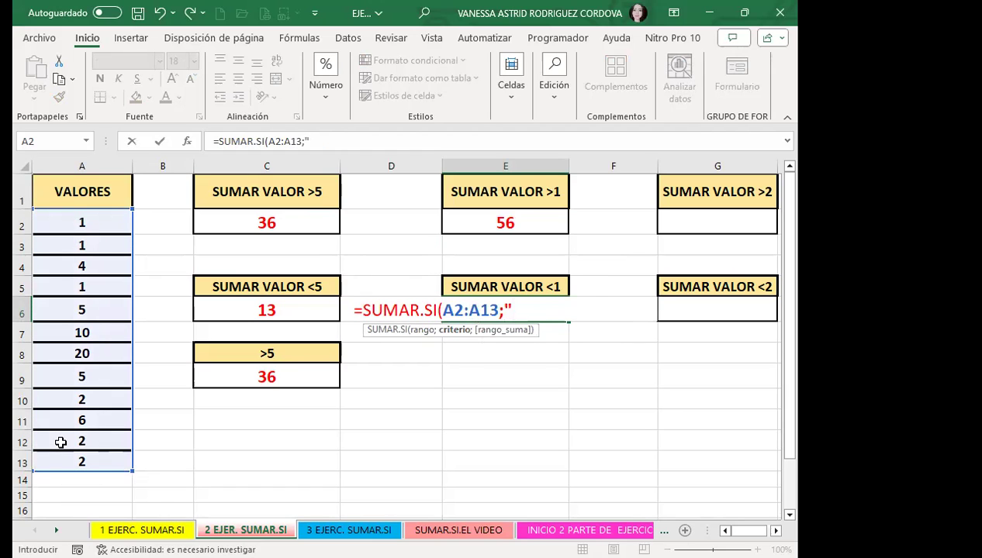
{"action": "type", "text": "<1\")"}
{"action": "key", "text": "Return"}
{"action": "left_click", "coordinate": [464, 310]}
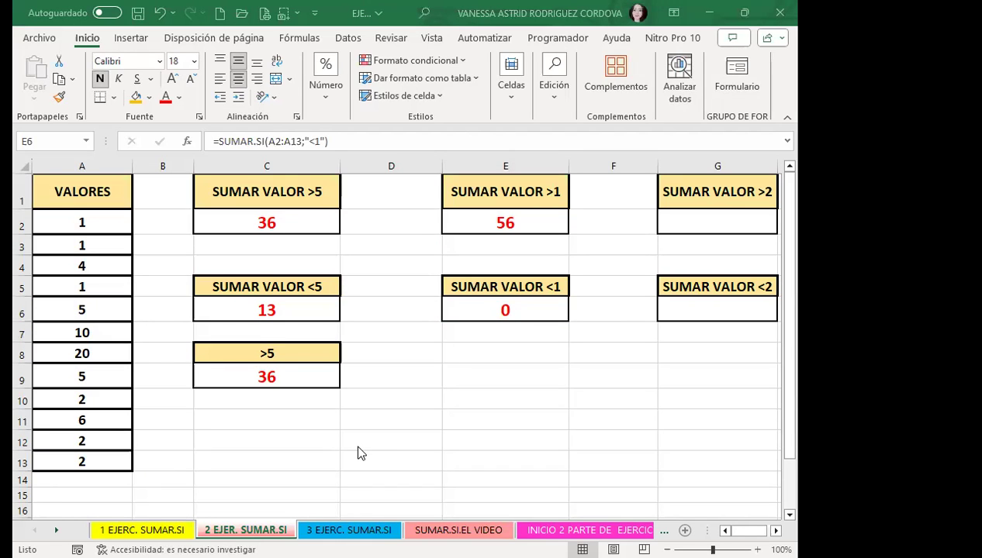
{"action": "left_click", "coordinate": [489, 315]}
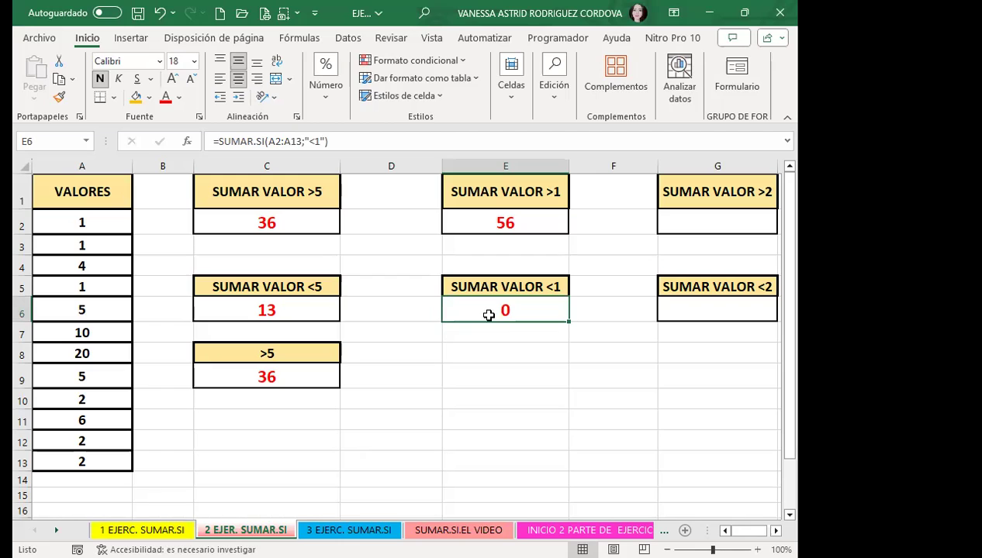
{"action": "left_click", "coordinate": [289, 304]}
{"action": "left_click", "coordinate": [303, 192]}
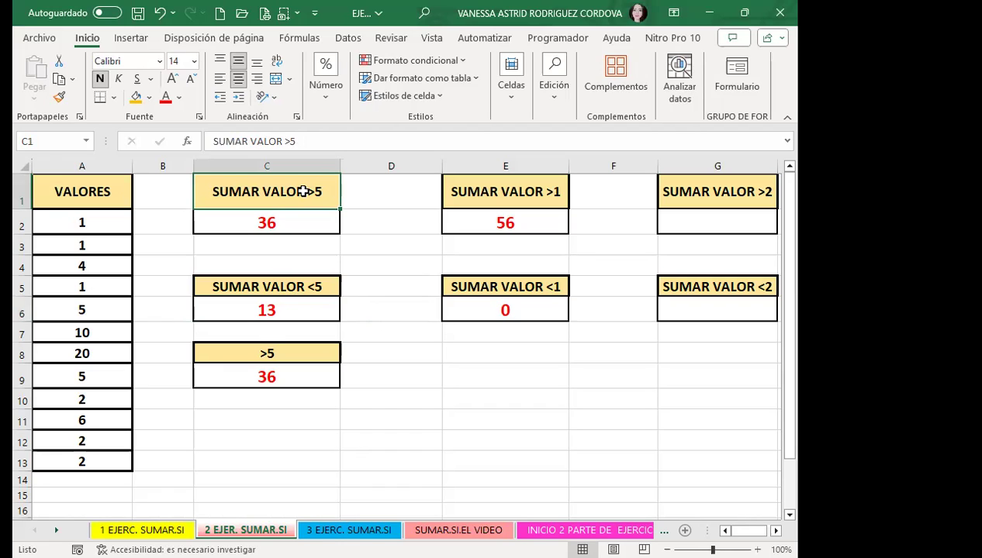
{"action": "left_click", "coordinate": [294, 309]}
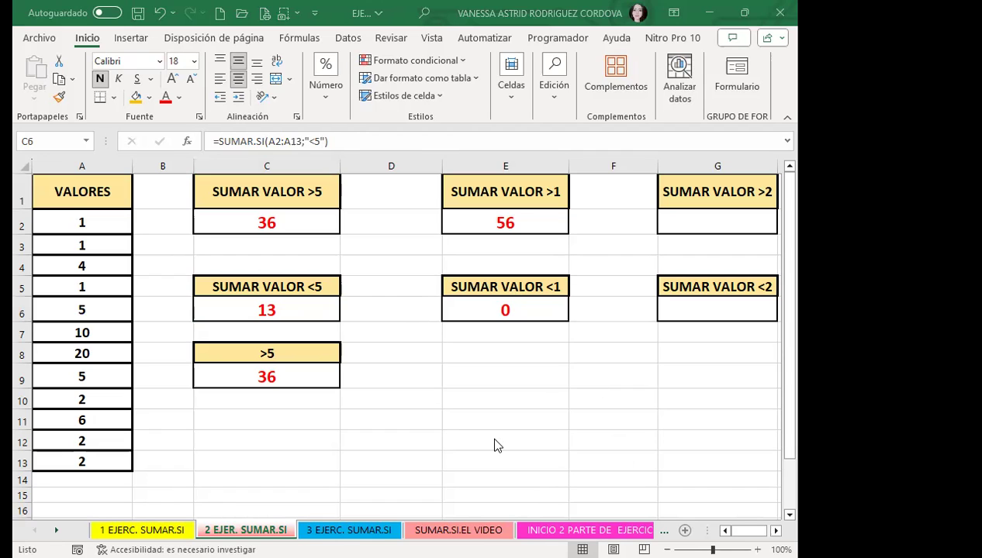
{"action": "left_click", "coordinate": [314, 529]}
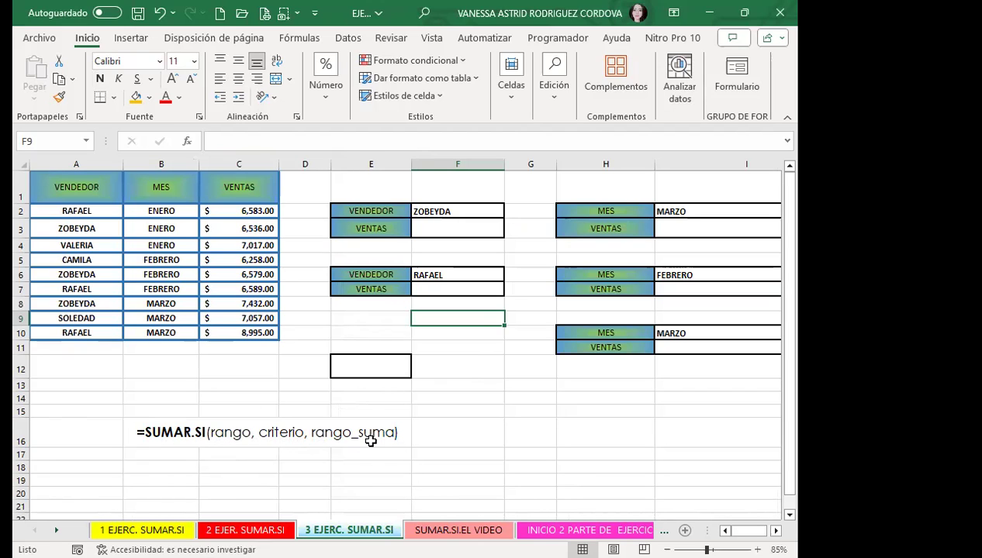
Step: Select the vendor sales table on '3 EJERC. SUMAR.SI', then select result cell F3
{"action": "left_click", "coordinate": [101, 187]}
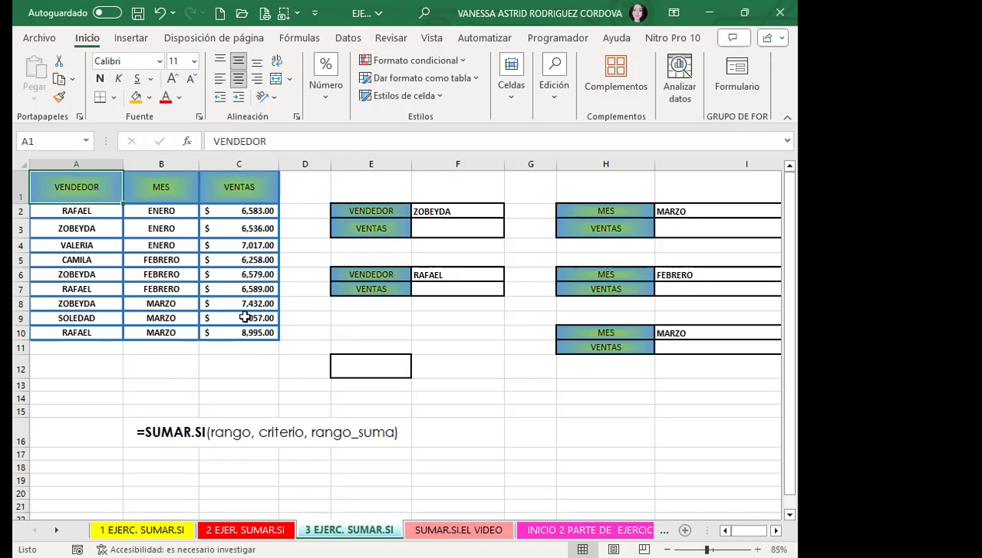
{"action": "left_click", "coordinate": [431, 230]}
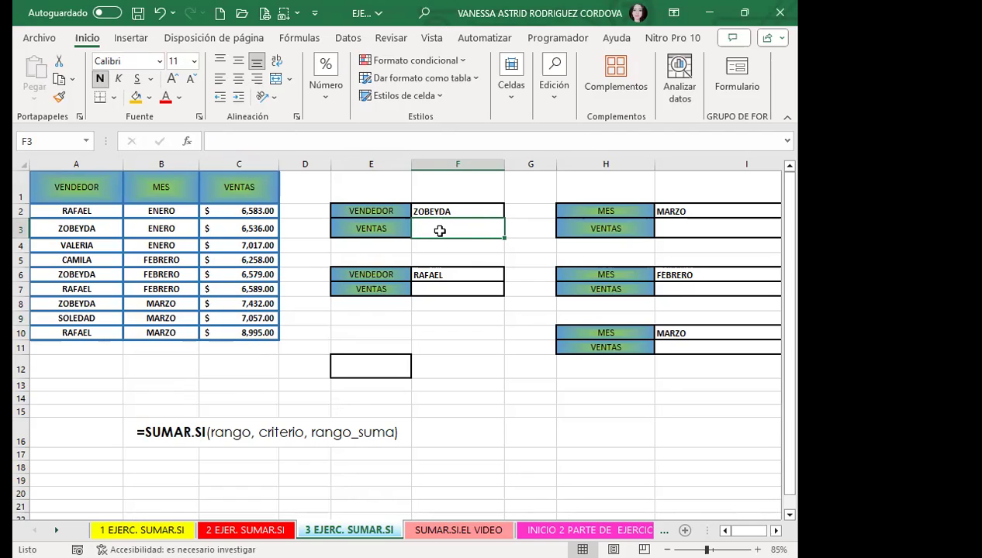
Step: Enter =SUMAR.SI(A2:A10;F2;C2:C10) in F3 to get $20,547.00
{"action": "type", "text": "="}
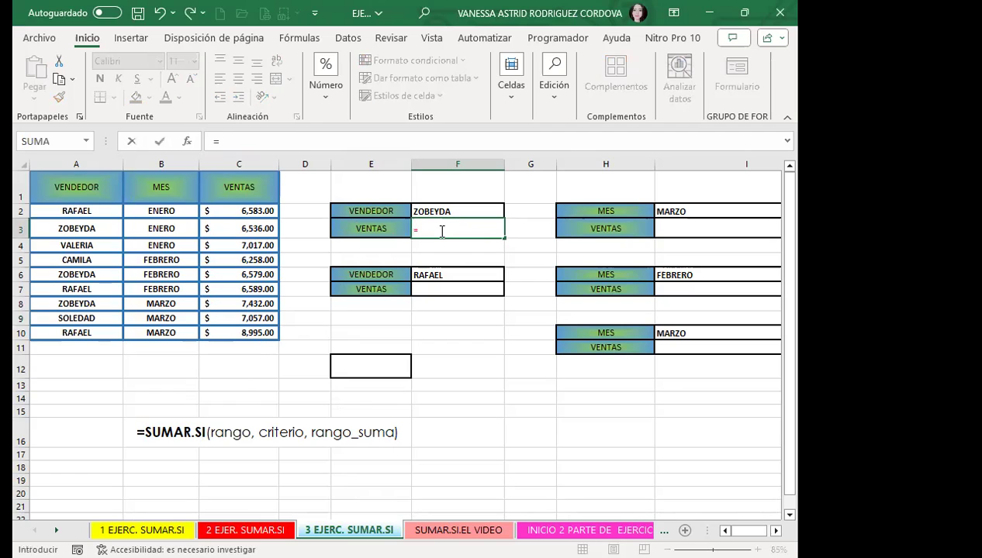
{"action": "type", "text": "S"}
{"action": "type", "text": "UMAR"}
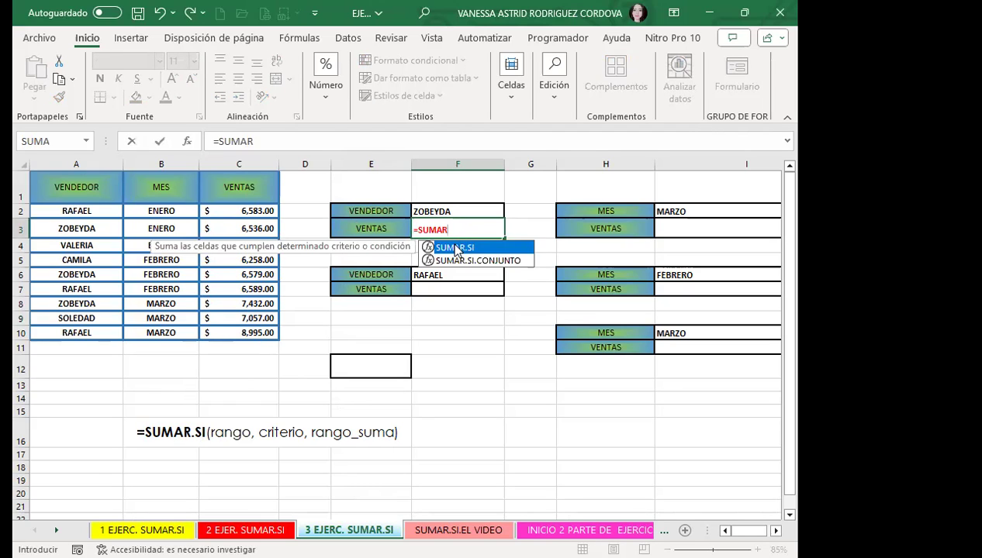
{"action": "double_click", "coordinate": [428, 248]}
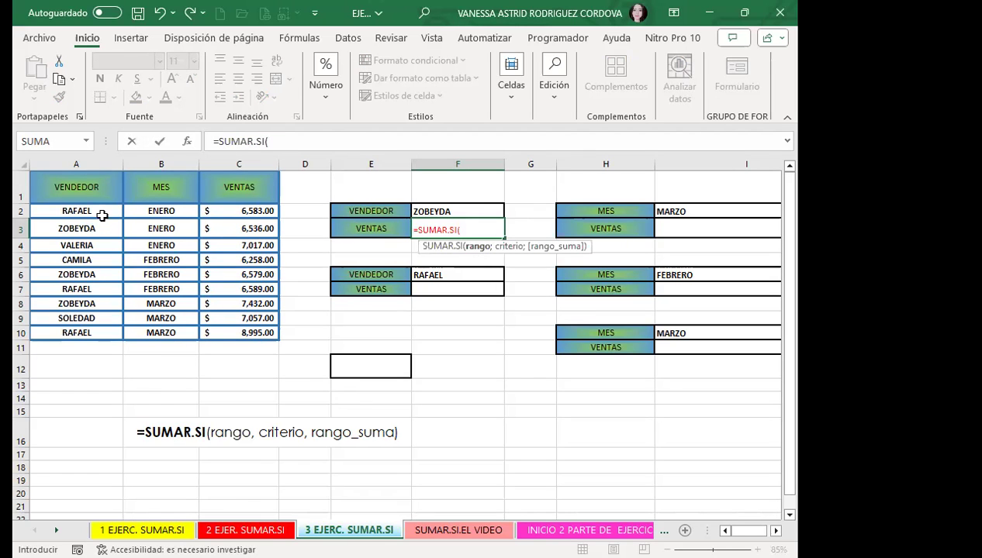
{"action": "left_click_drag", "start_coordinate": [103, 206], "coordinate": [101, 228]}
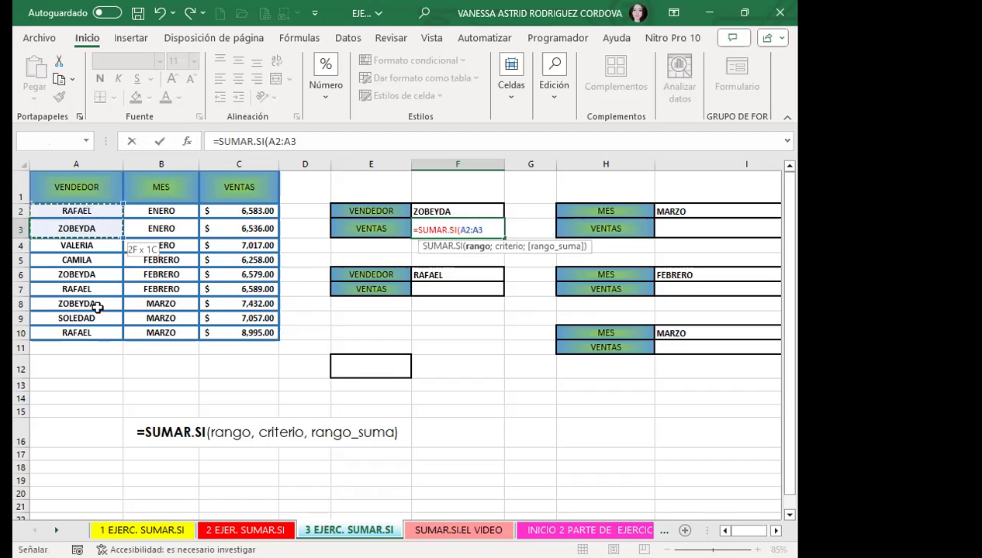
{"action": "left_click_drag", "start_coordinate": [93, 328], "coordinate": [93, 330]}
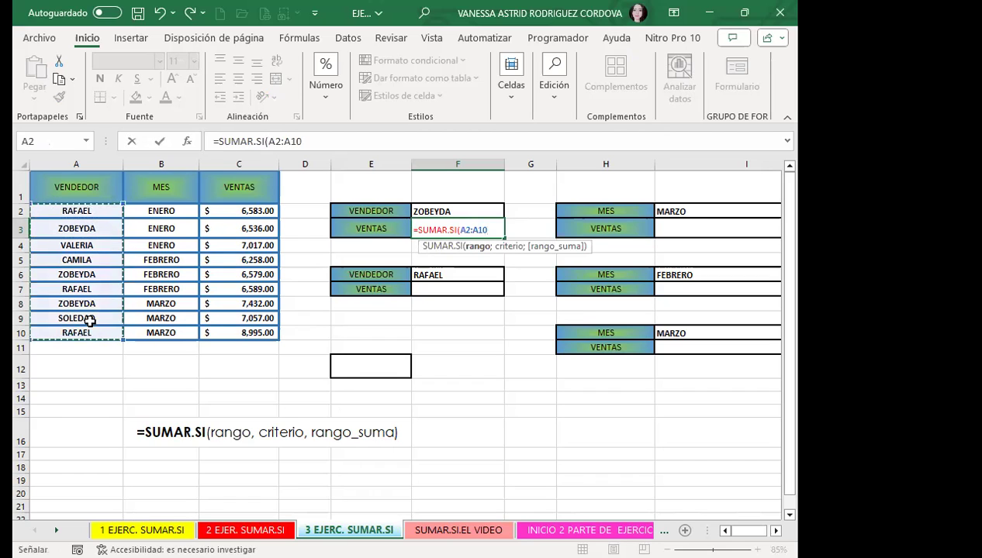
{"action": "type", "text": ";"}
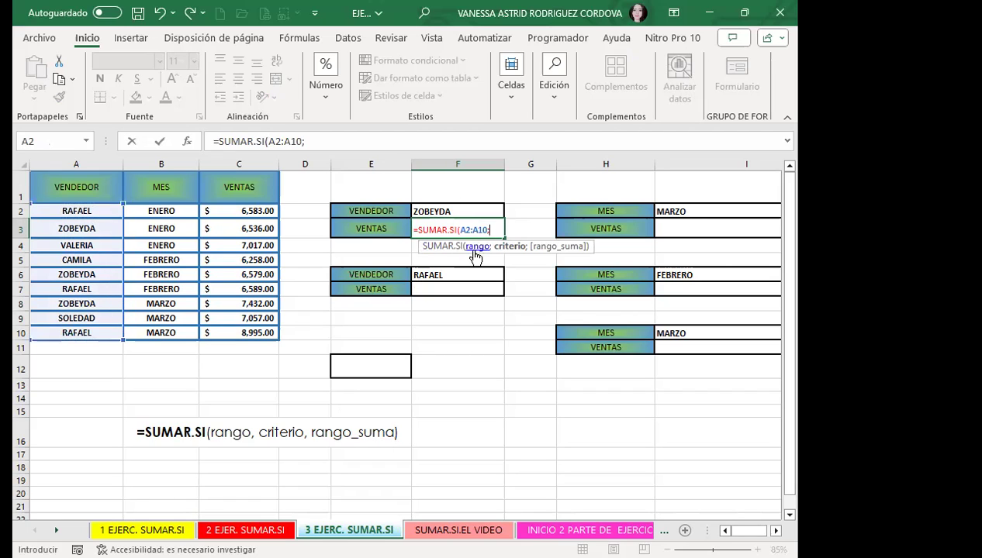
{"action": "left_click", "coordinate": [463, 209]}
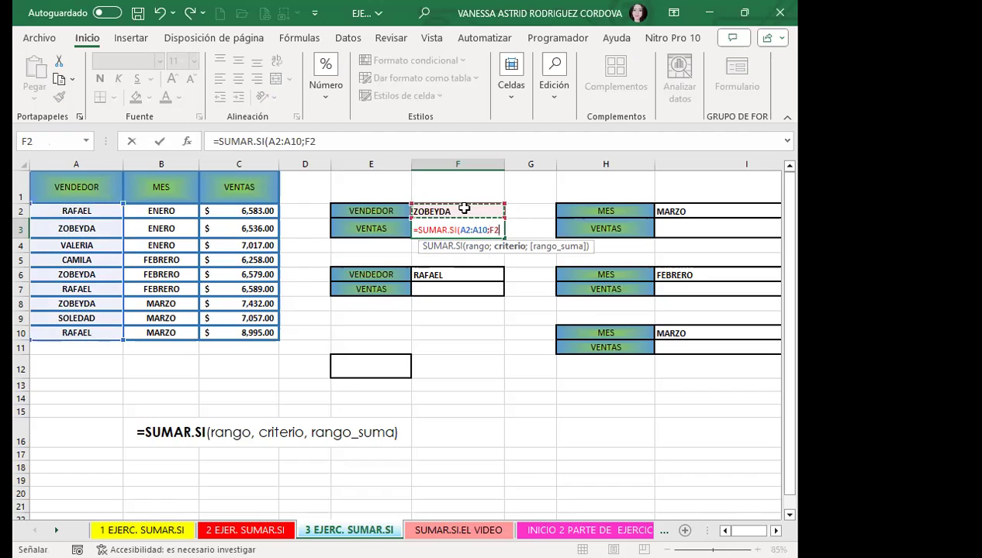
{"action": "type", "text": ";"}
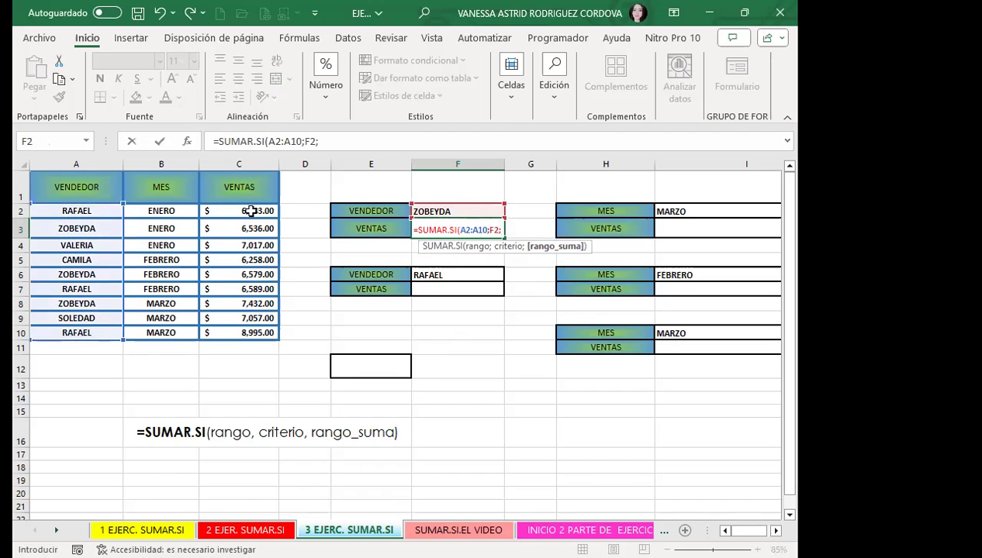
{"action": "left_click_drag", "start_coordinate": [254, 211], "coordinate": [237, 328]}
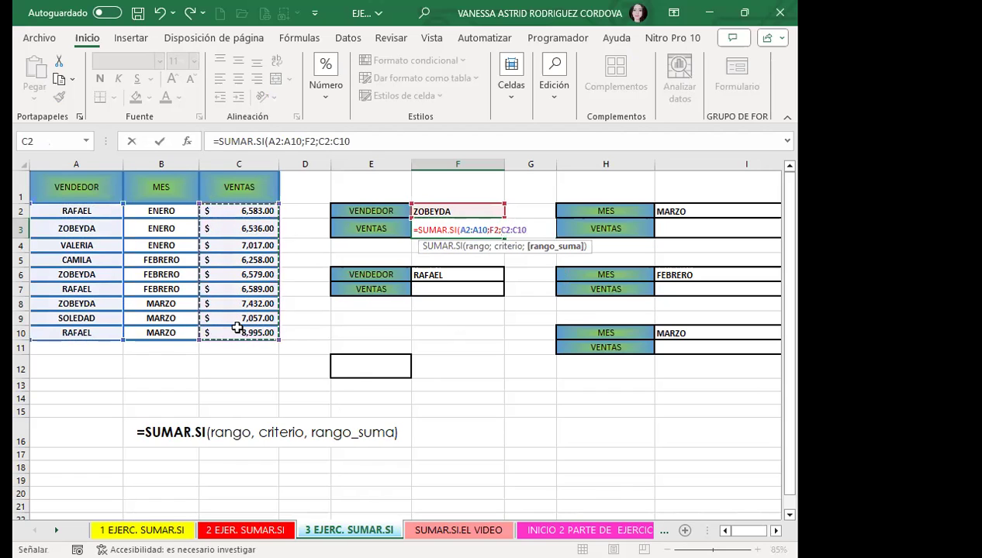
{"action": "type", "text": ")"}
{"action": "key", "text": "Return"}
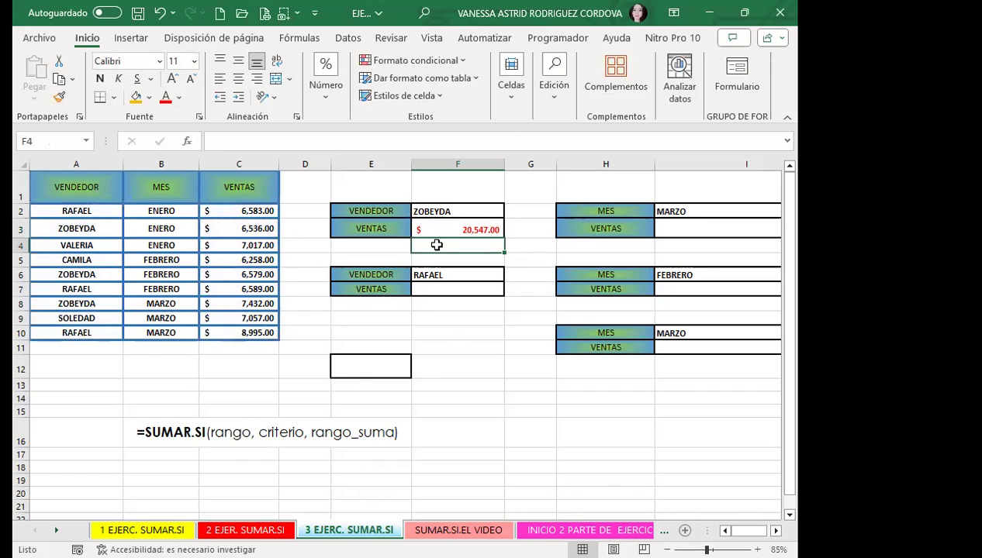
{"action": "left_click", "coordinate": [441, 229]}
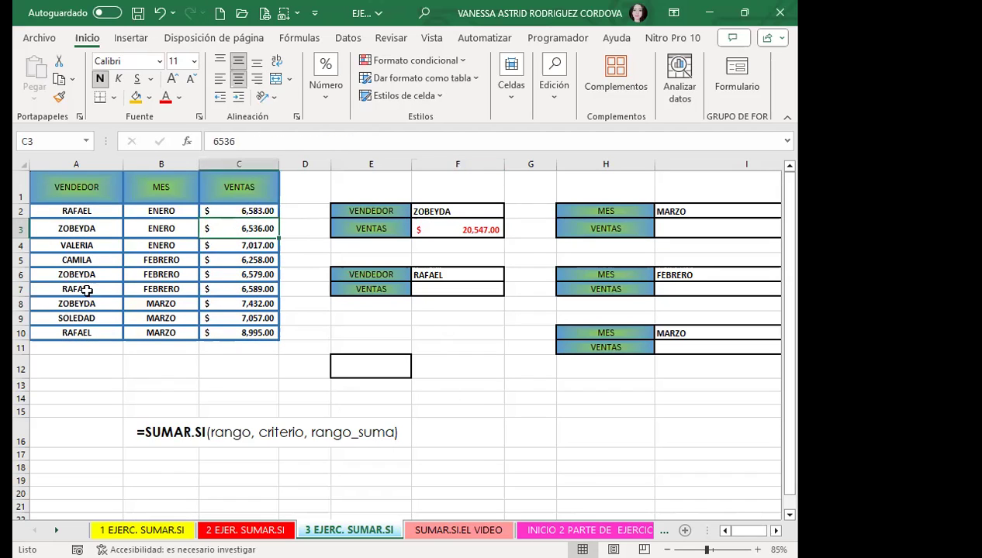
Step: Verify the vendor's sales in C3, C6 and C8 sum to 20,547, then begin =SUMAR in F7
{"action": "left_click", "coordinate": [217, 276], "text": "ctrl"}
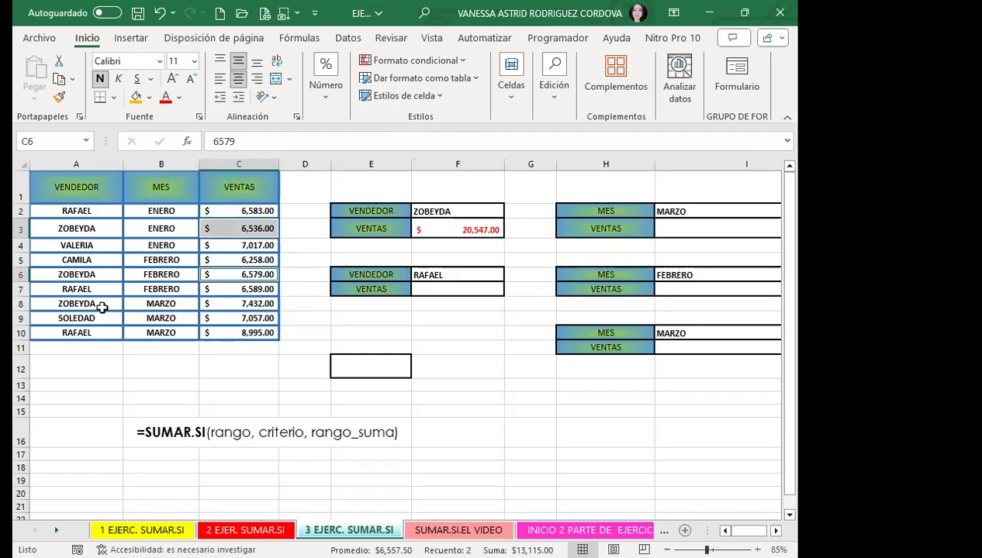
{"action": "left_click", "coordinate": [226, 305], "text": "ctrl"}
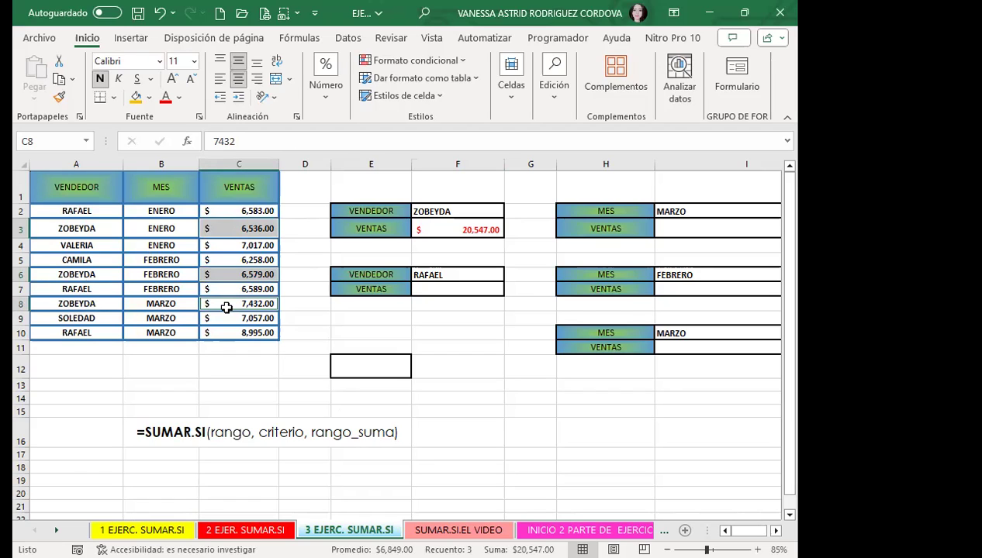
{"action": "left_click", "coordinate": [439, 290]}
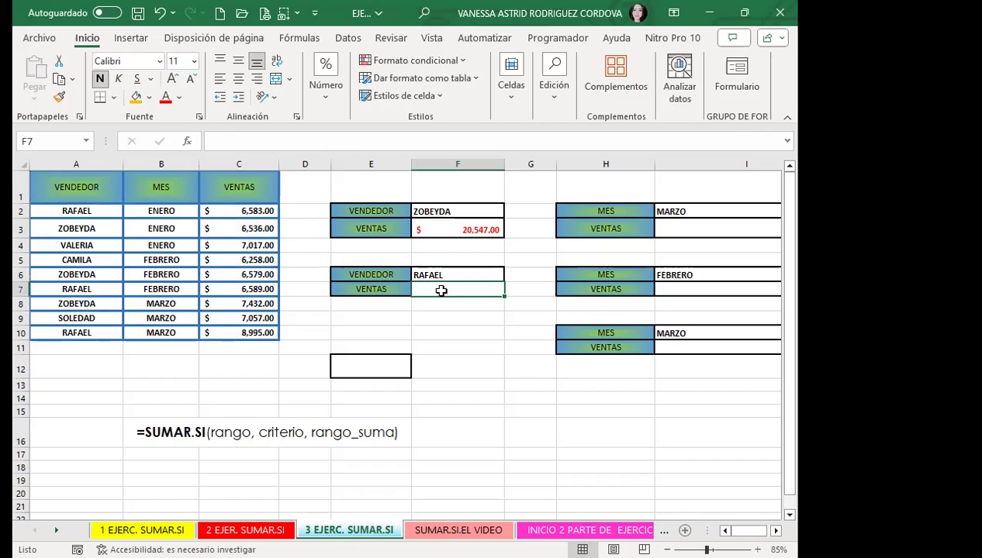
{"action": "type", "text": "="}
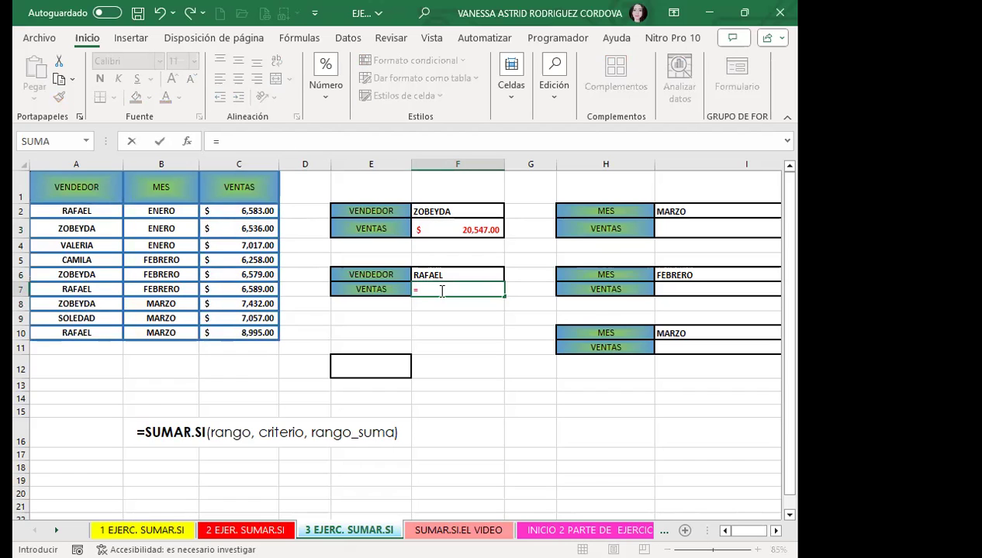
{"action": "type", "text": "SUMAR"}
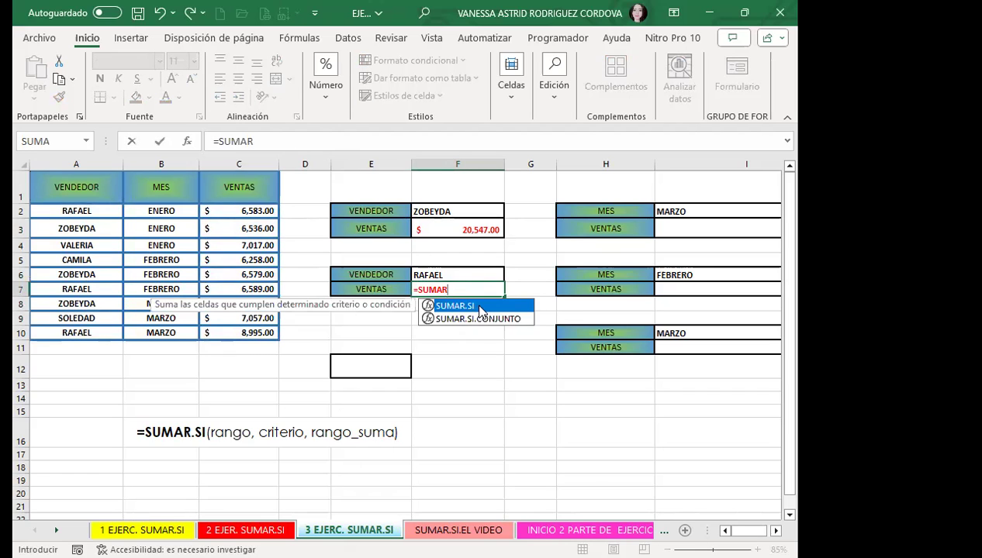
Step: Complete =SUMAR.SI(A2:A10;F6;C2:C10) in F7, giving $22,167.00
{"action": "key", "text": "Tab"}
{"action": "left_click", "coordinate": [86, 209]}
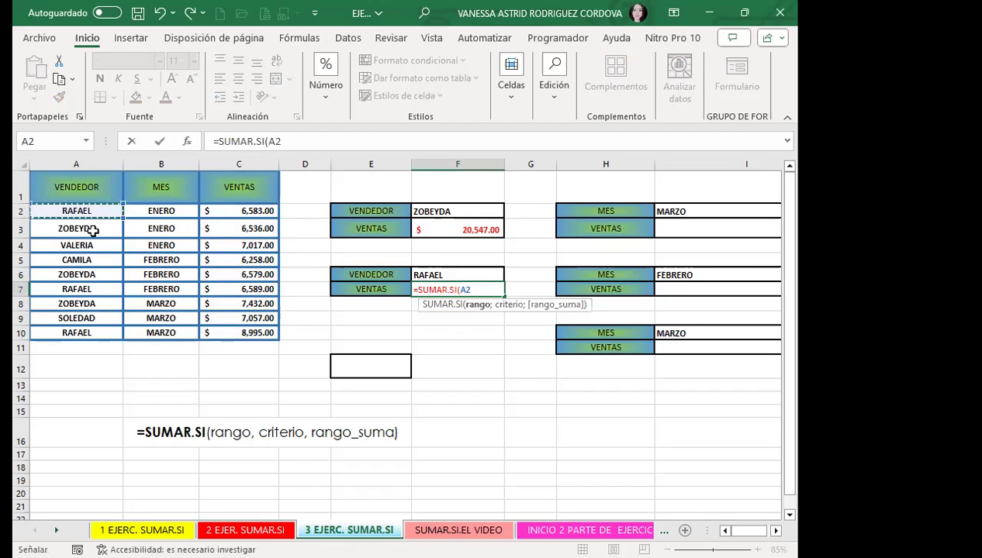
{"action": "left_click_drag", "start_coordinate": [91, 339], "coordinate": [92, 339]}
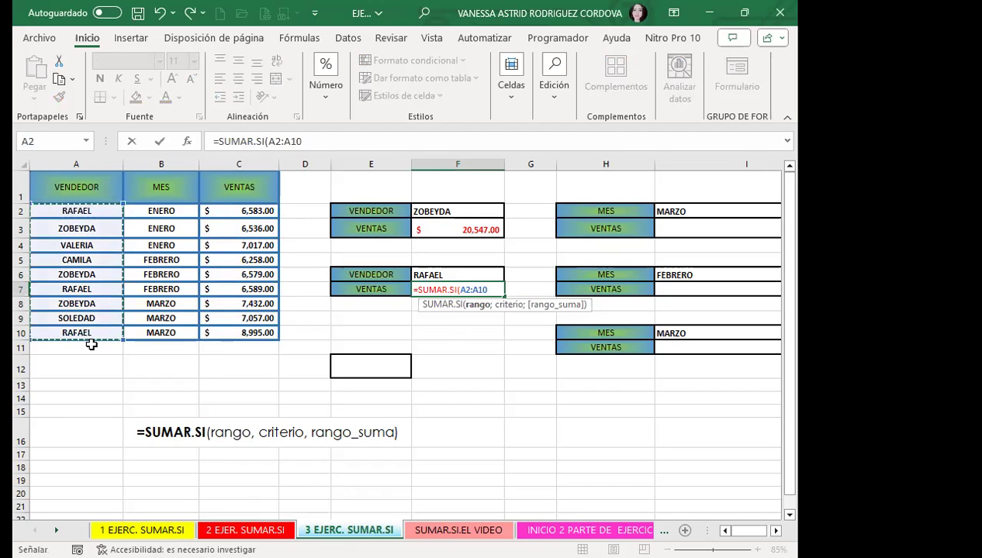
{"action": "type", "text": ";"}
{"action": "left_click", "coordinate": [465, 275]}
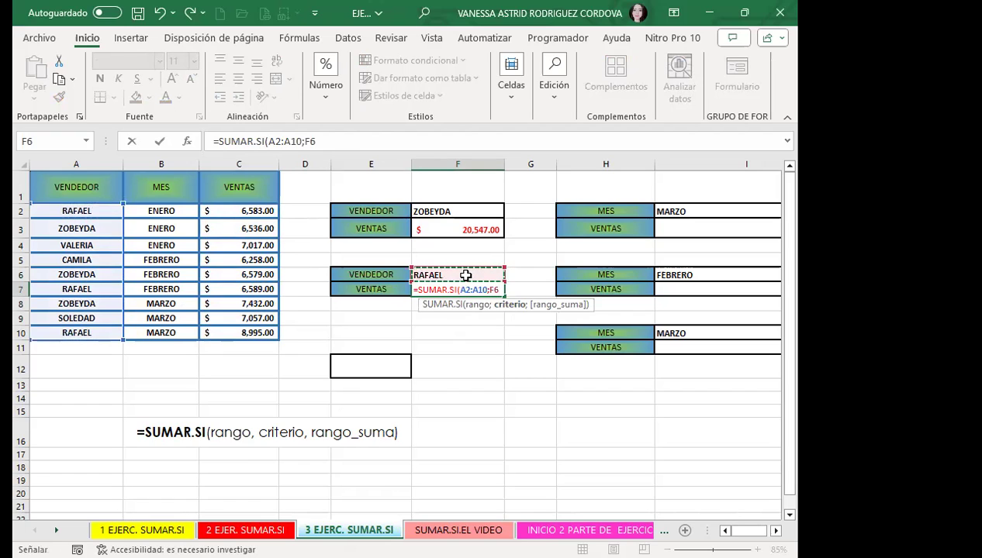
{"action": "type", "text": ";"}
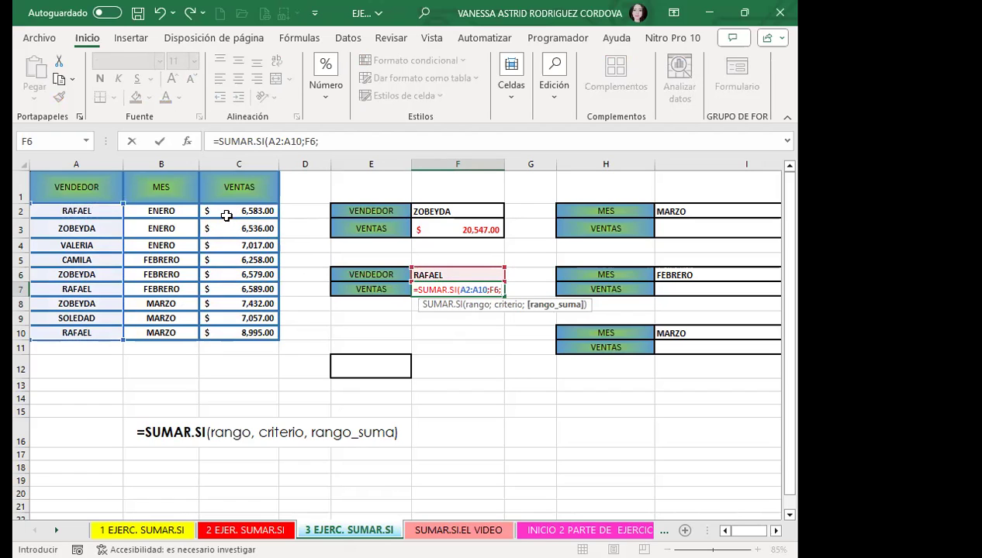
{"action": "left_click", "coordinate": [237, 214]}
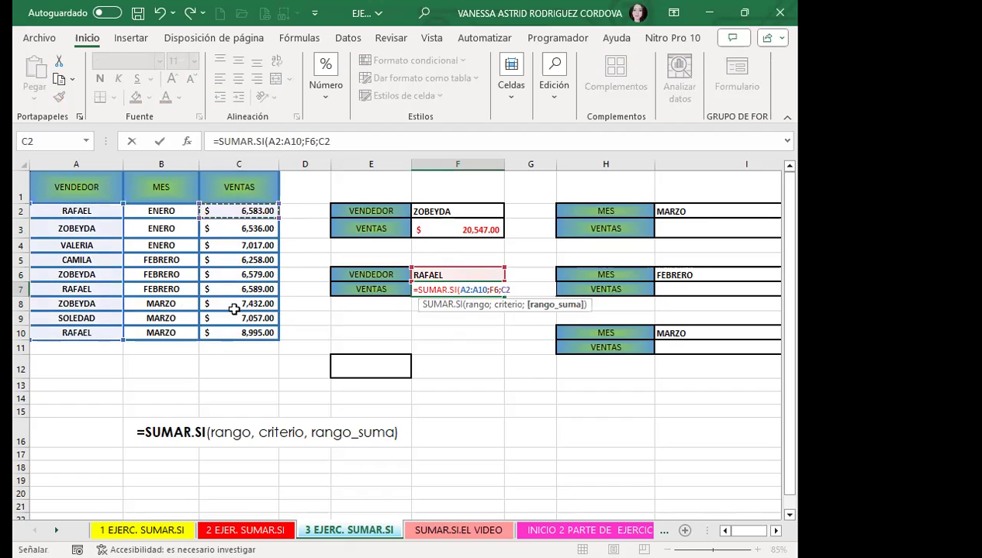
{"action": "left_click", "coordinate": [231, 331], "text": "shift"}
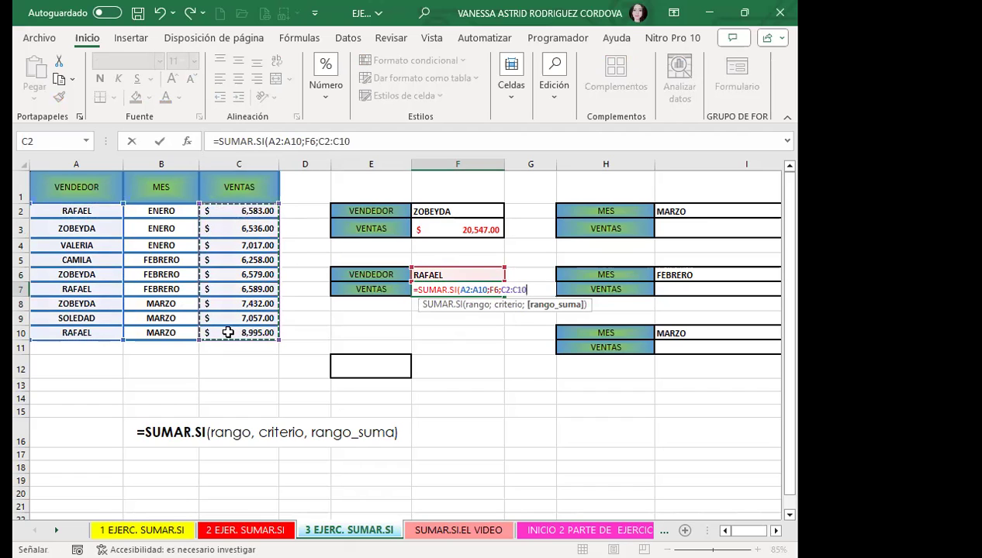
{"action": "key", "text": "Return"}
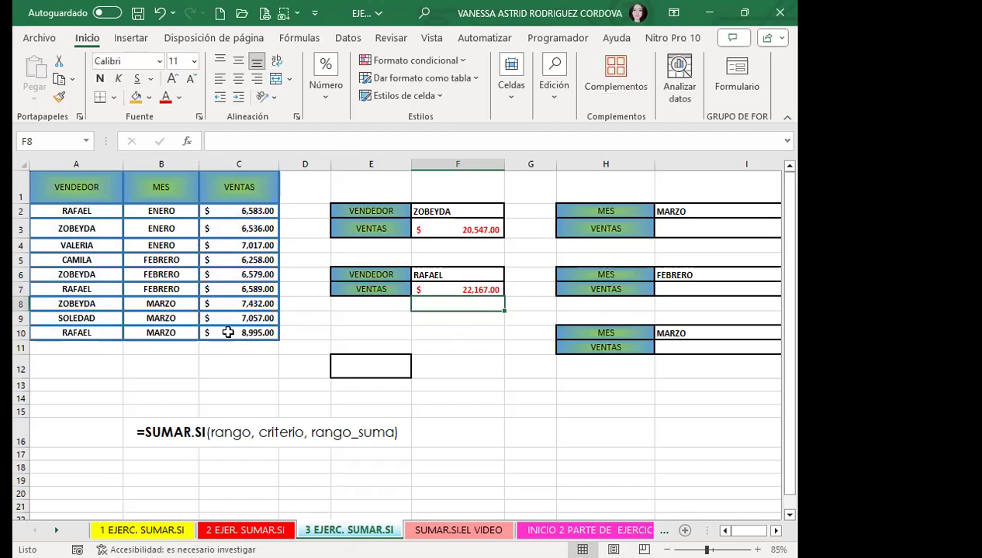
Step: Change the vendor criteria to VALERIA in F2 and CAMILA in F6, giving $7,017.00 and $6,258.00
{"action": "left_click", "coordinate": [428, 289]}
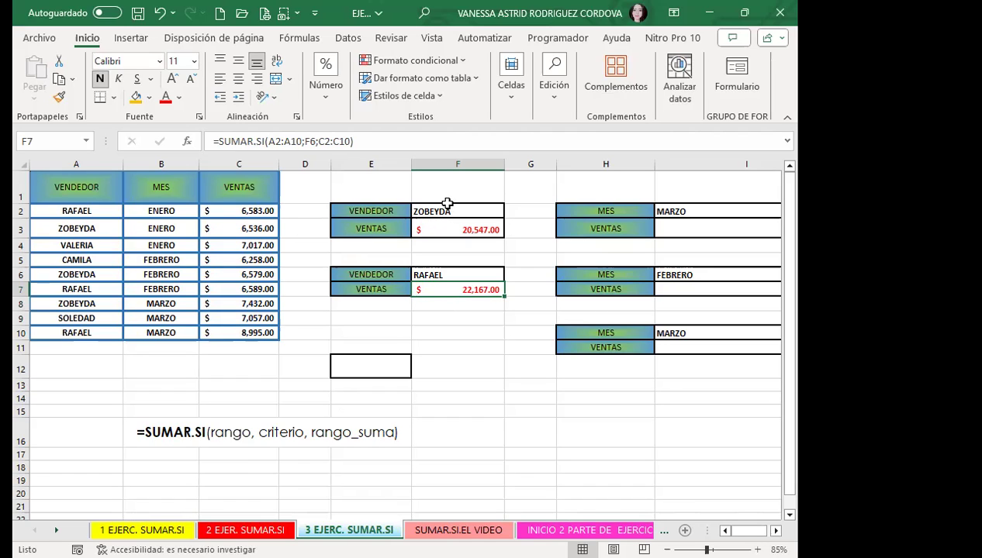
{"action": "left_click", "coordinate": [469, 207]}
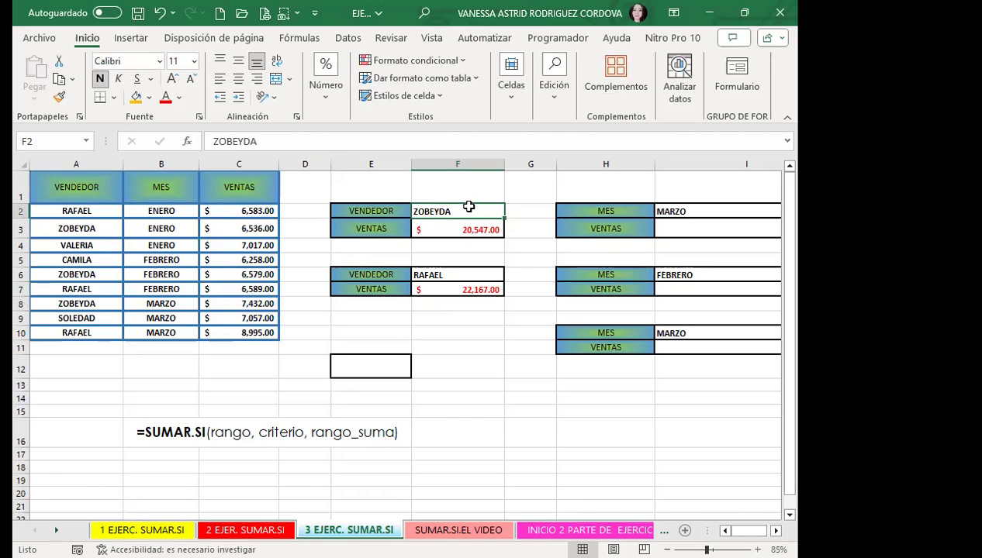
{"action": "type", "text": "VALERIA"}
{"action": "key", "text": "Return"}
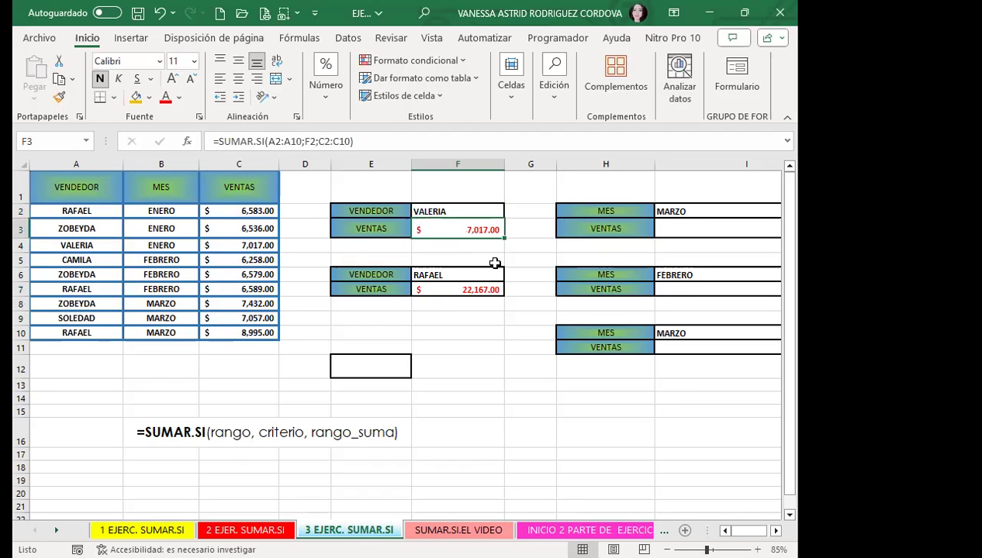
{"action": "left_click", "coordinate": [450, 273]}
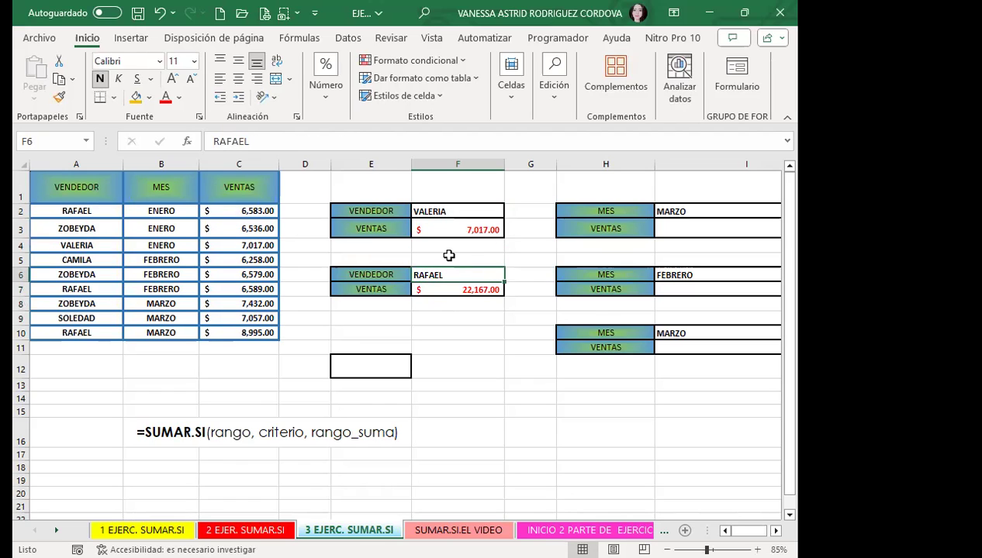
{"action": "type", "text": "CAMILA"}
{"action": "key", "text": "Return"}
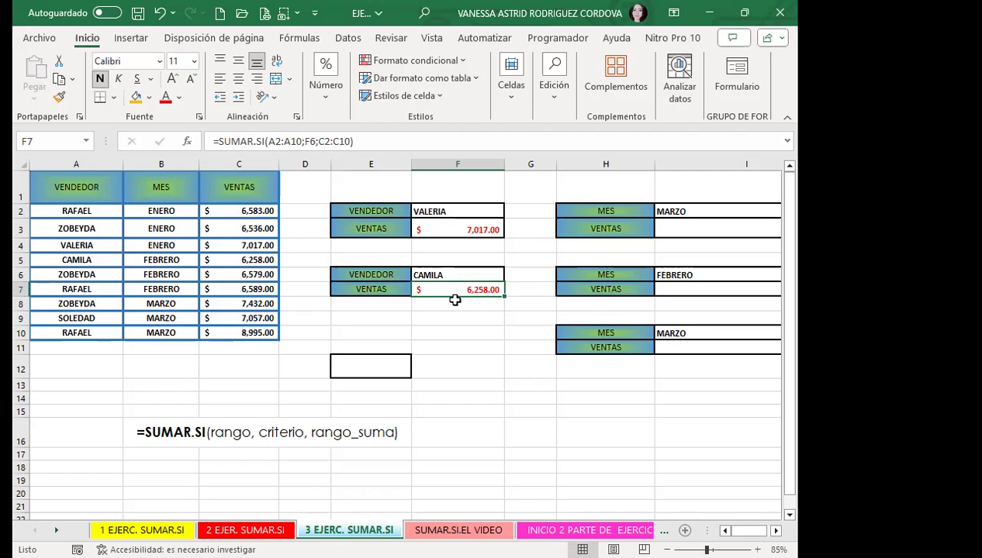
Step: Zoom the sheet to show the whole table and narrow column G
{"action": "left_click", "coordinate": [775, 530]}
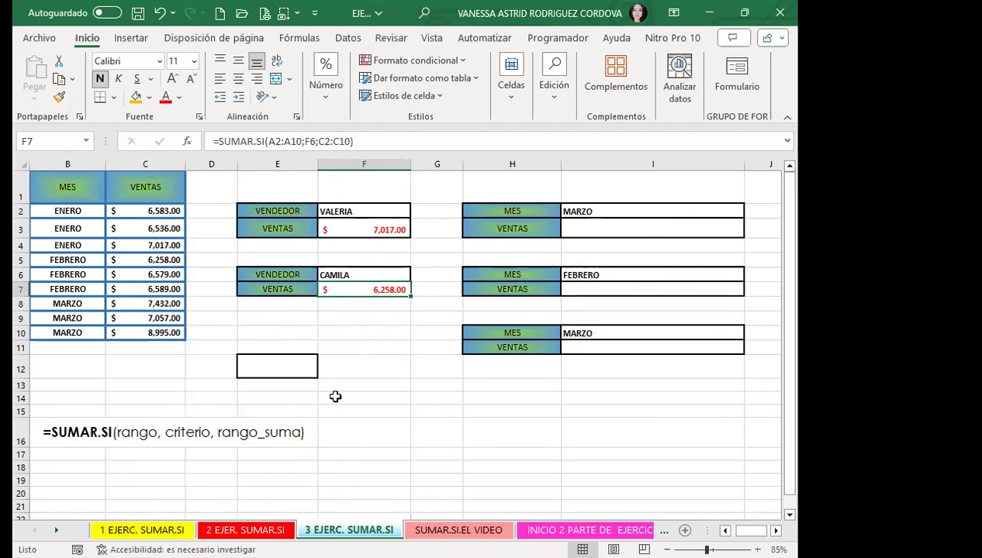
{"action": "left_click", "coordinate": [677, 549]}
{"action": "left_click", "coordinate": [677, 550]}
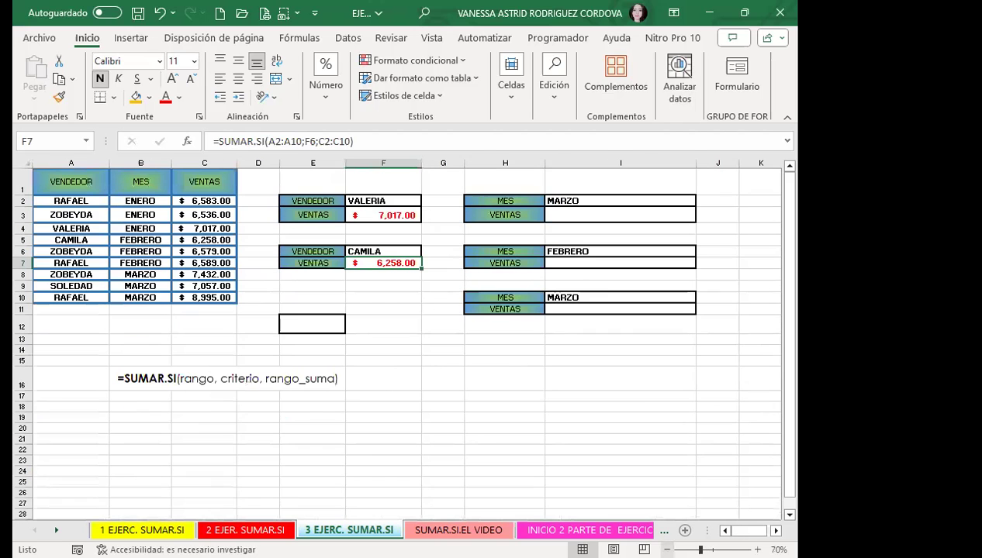
{"action": "left_click", "coordinate": [757, 549]}
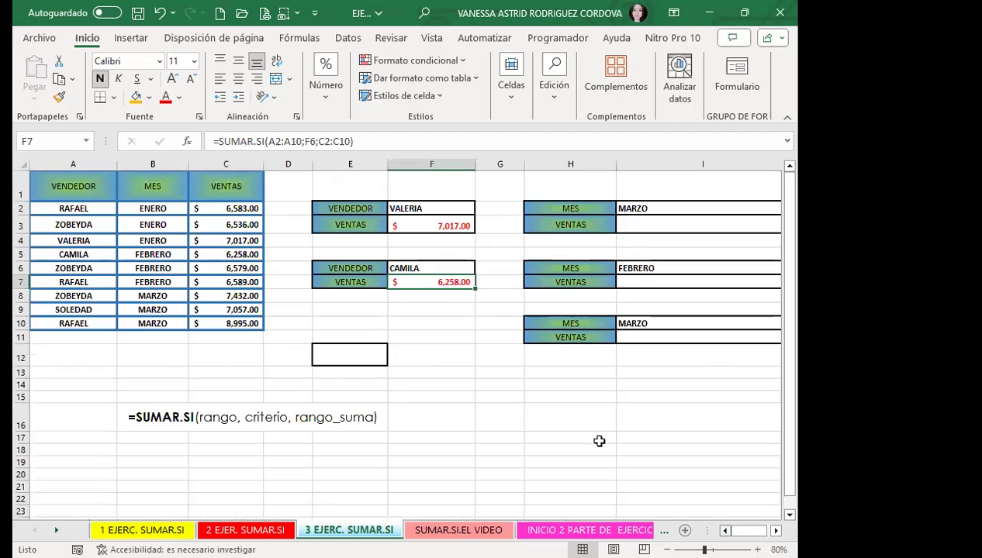
{"action": "left_click", "coordinate": [676, 222]}
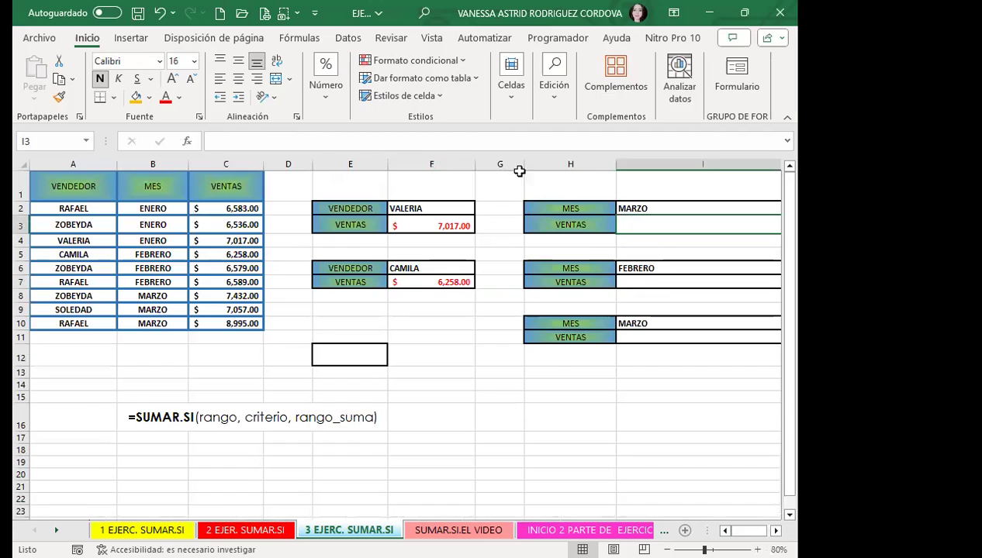
{"action": "left_click_drag", "start_coordinate": [523, 164], "coordinate": [482, 164]}
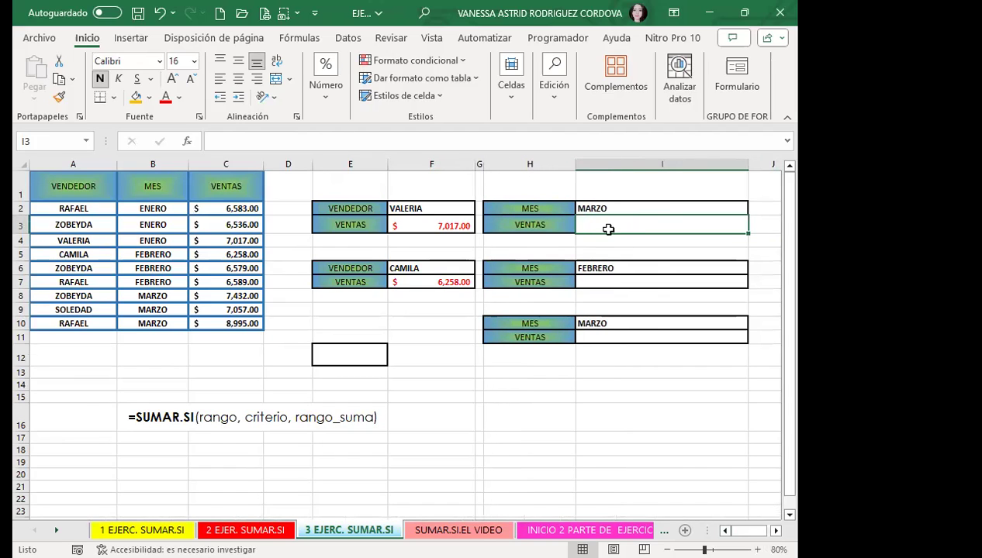
Step: Enter =SUMAR.SI(B2:B10;I2;C2:C10) in I3 to total MARZO sales, $23,484.00
{"action": "type", "text": "="}
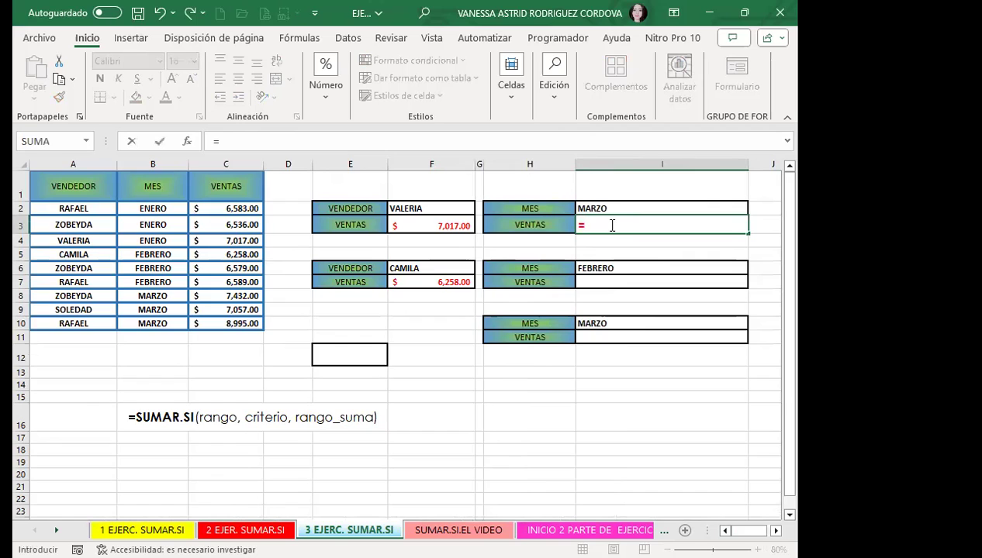
{"action": "type", "text": "SUMAR"}
{"action": "key", "text": "Tab"}
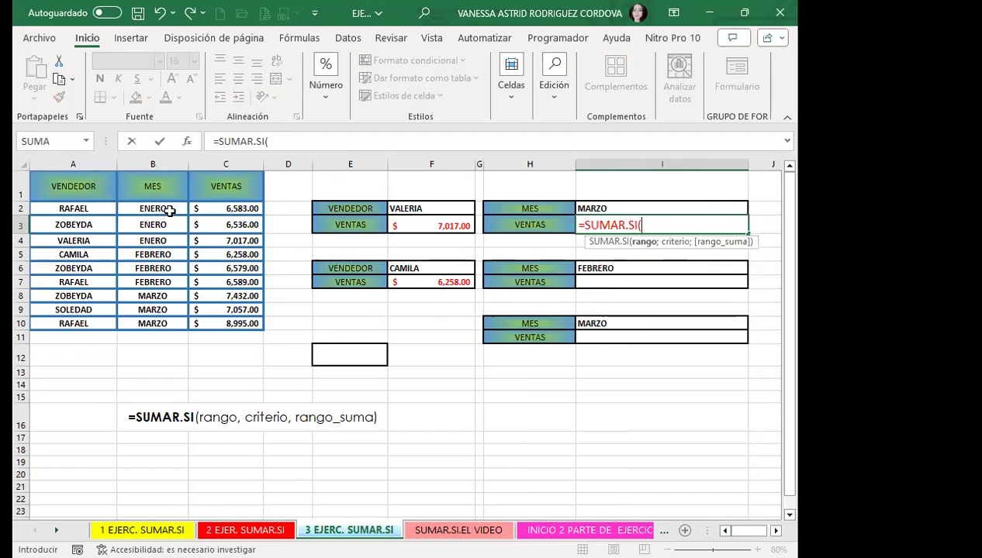
{"action": "left_click", "coordinate": [169, 209]}
{"action": "left_click_drag", "start_coordinate": [171, 225], "coordinate": [174, 323]}
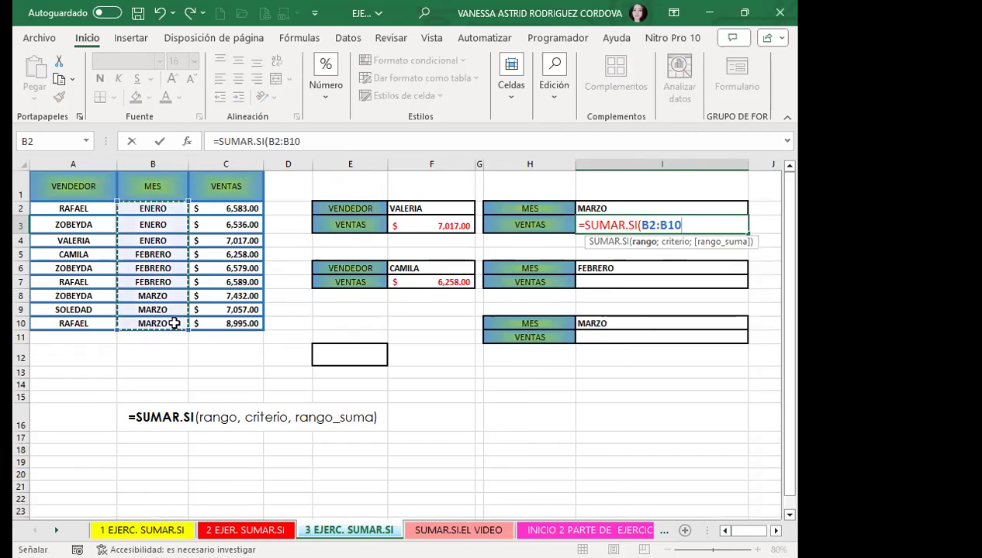
{"action": "type", "text": ";"}
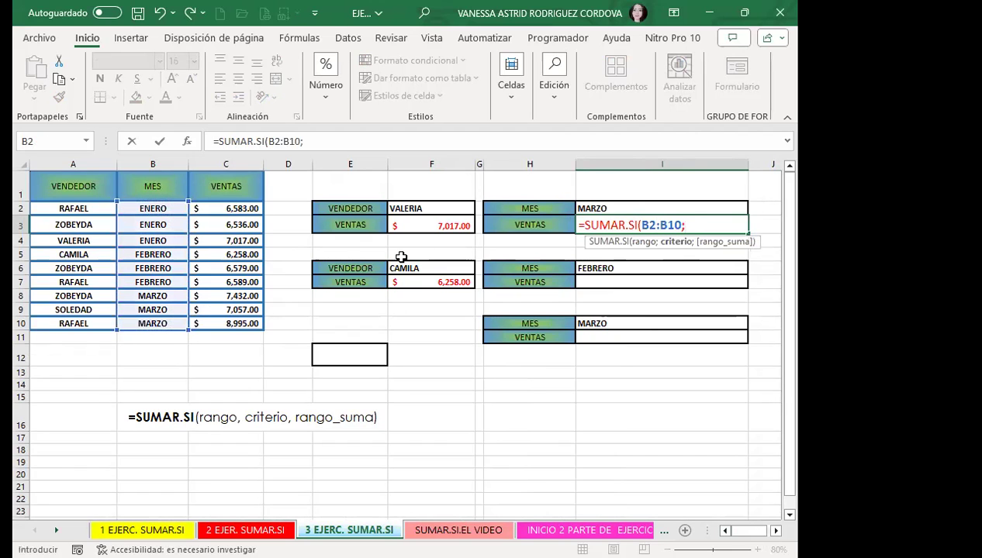
{"action": "left_click", "coordinate": [628, 208]}
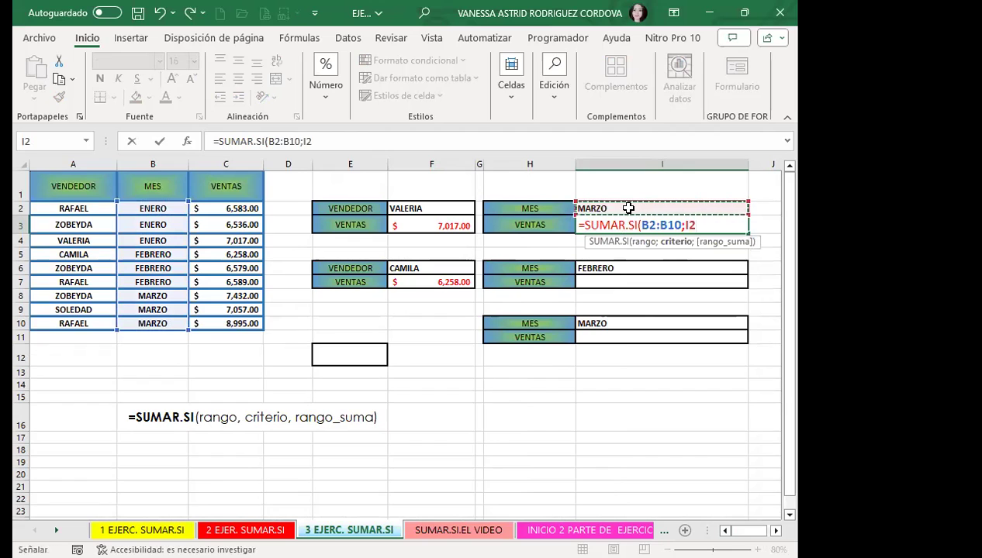
{"action": "type", "text": ";"}
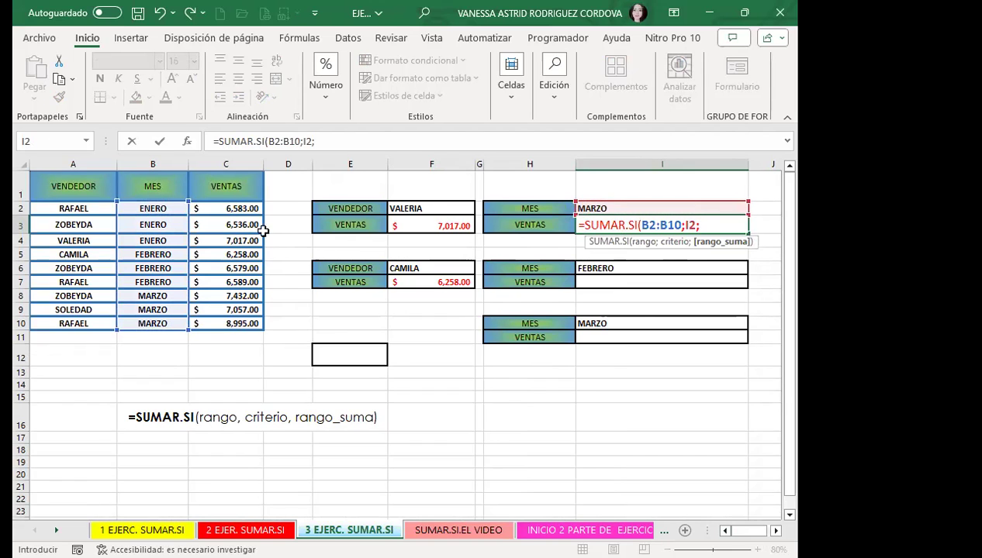
{"action": "left_click", "coordinate": [242, 206]}
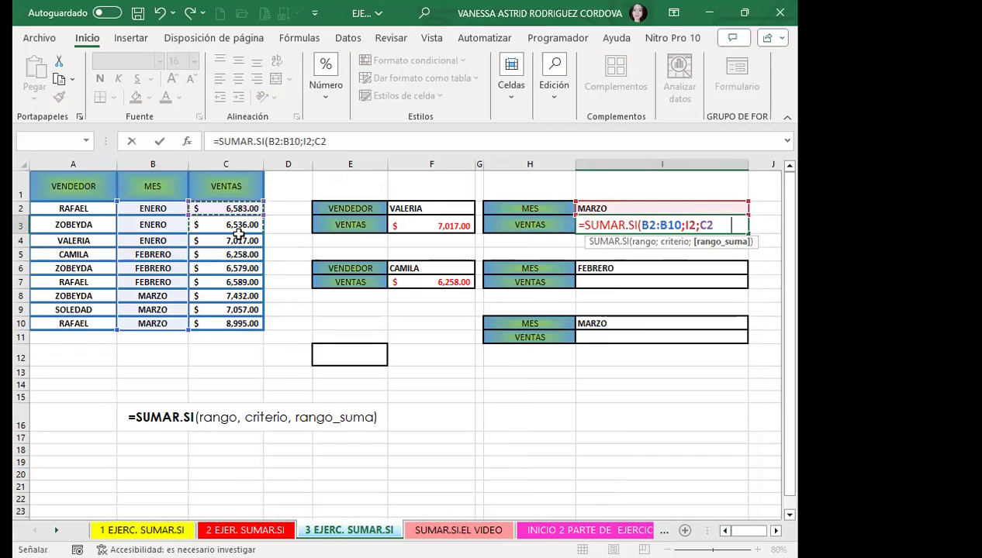
{"action": "left_click_drag", "start_coordinate": [228, 323], "coordinate": [230, 320]}
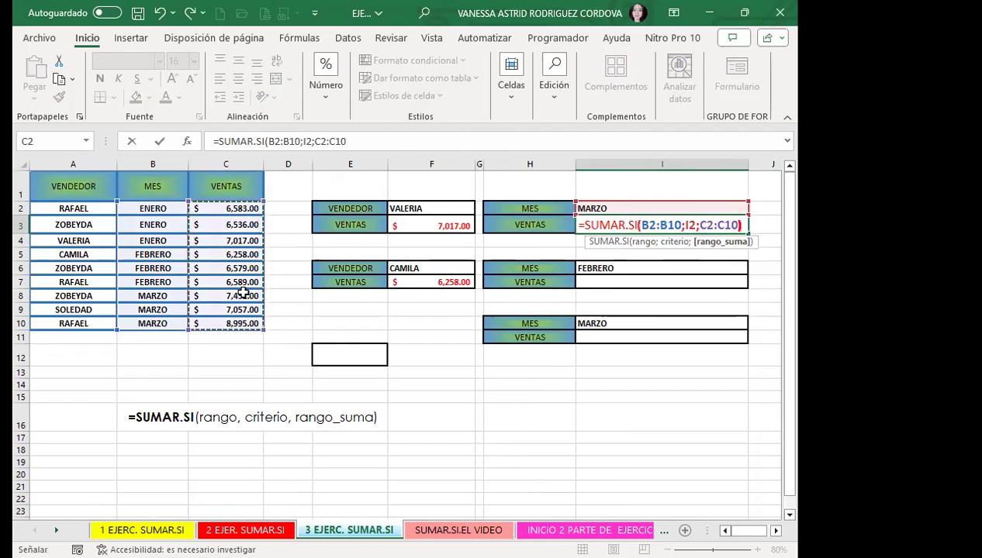
{"action": "type", "text": ")"}
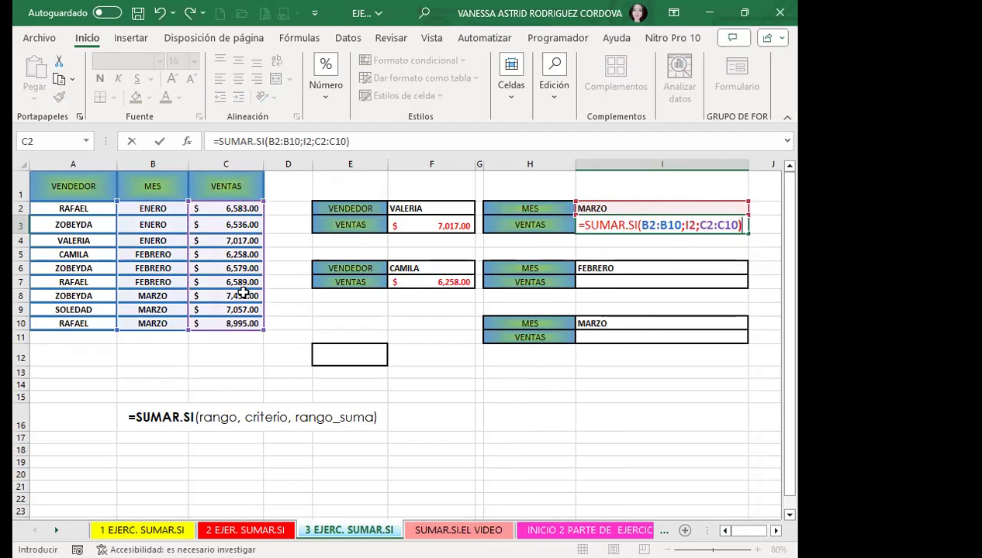
{"action": "key", "text": "Return"}
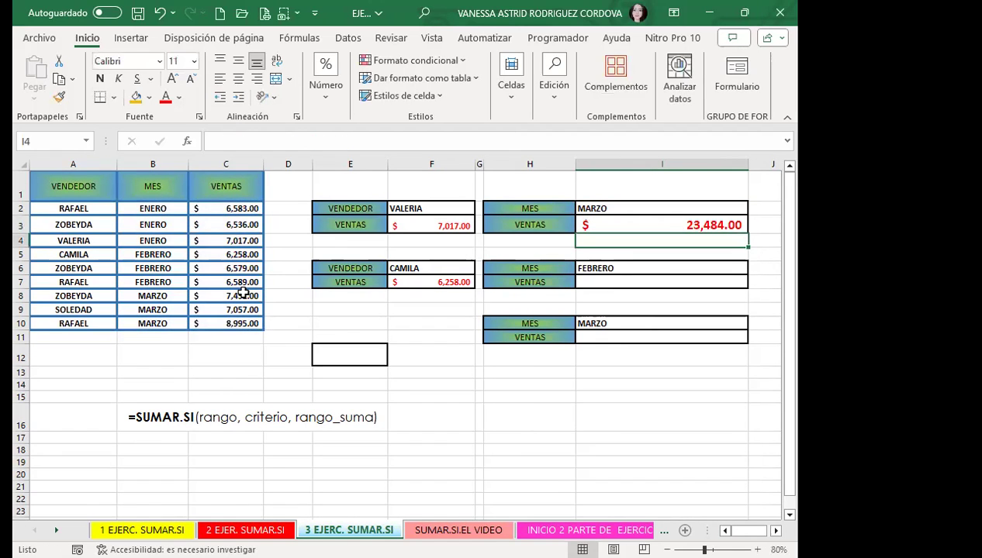
{"action": "left_click", "coordinate": [646, 221]}
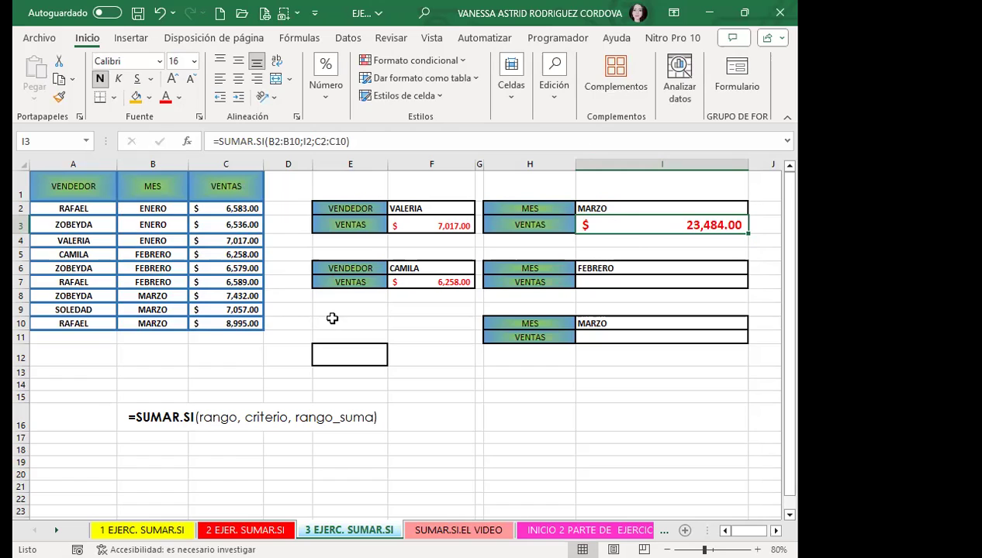
{"action": "left_click", "coordinate": [438, 205]}
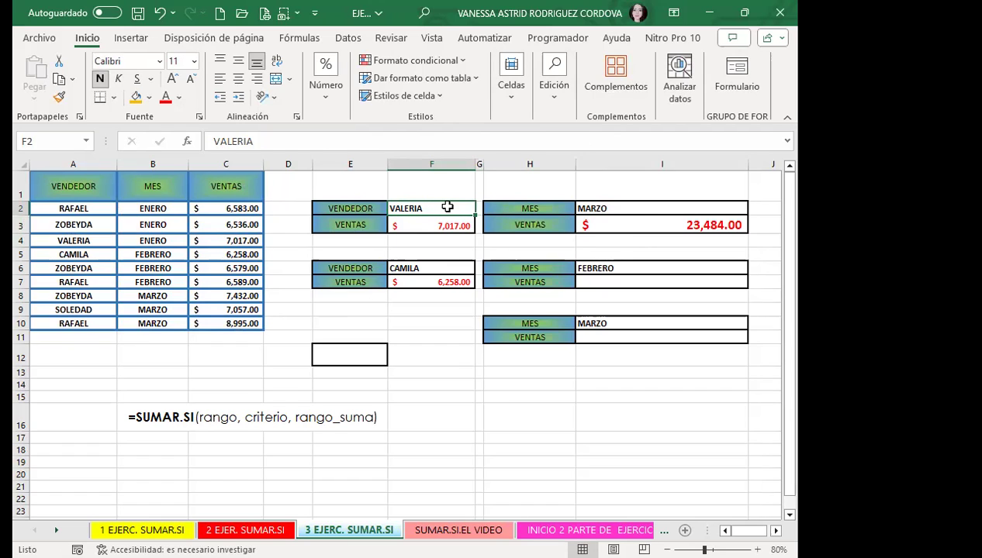
{"action": "left_click", "coordinate": [642, 210]}
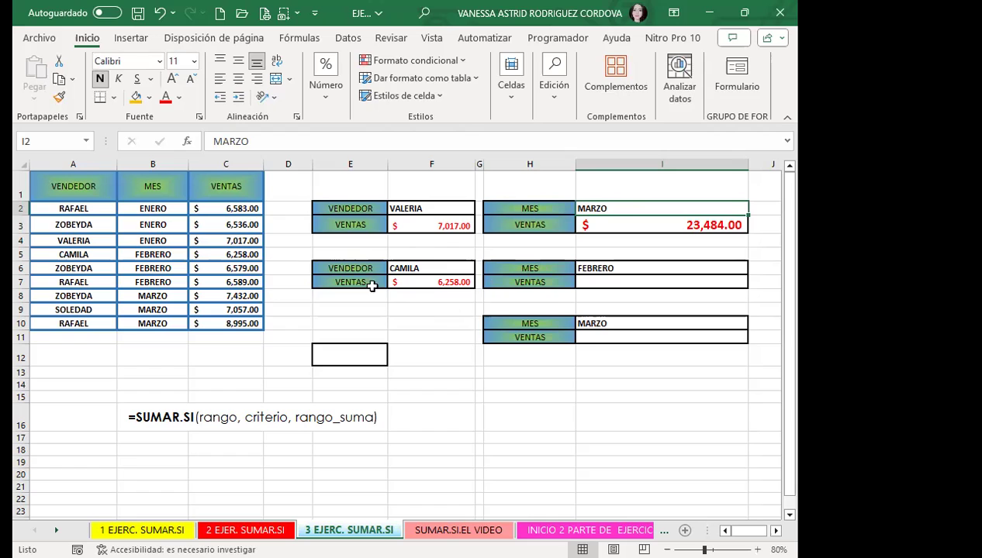
{"action": "left_click", "coordinate": [341, 206]}
{"action": "left_click_drag", "start_coordinate": [397, 218], "coordinate": [429, 221]}
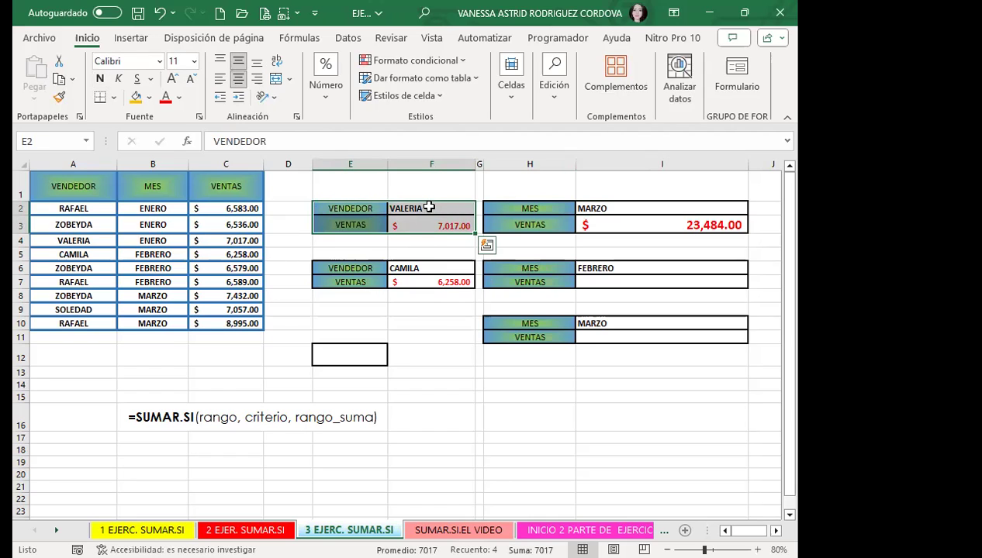
{"action": "left_click", "coordinate": [425, 208]}
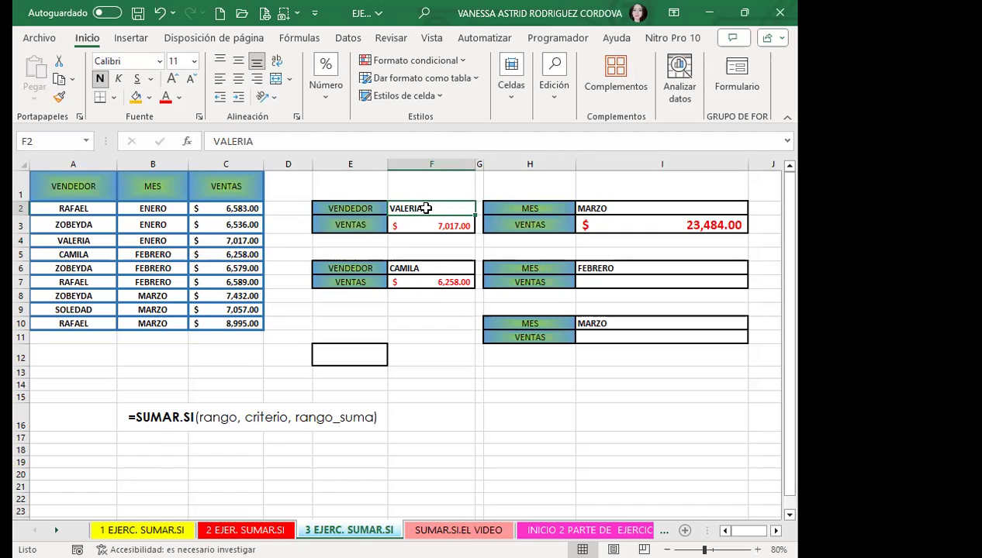
{"action": "left_click", "coordinate": [421, 319]}
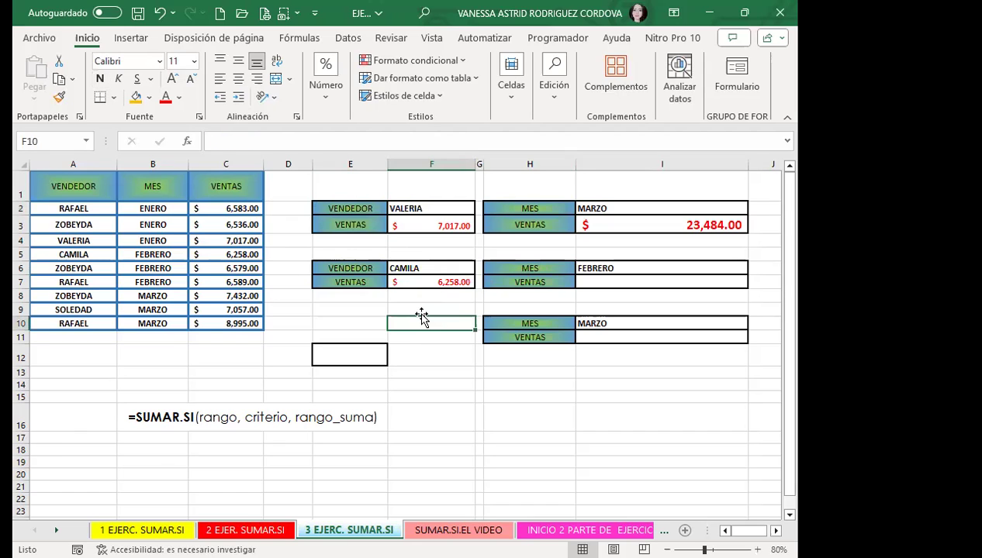
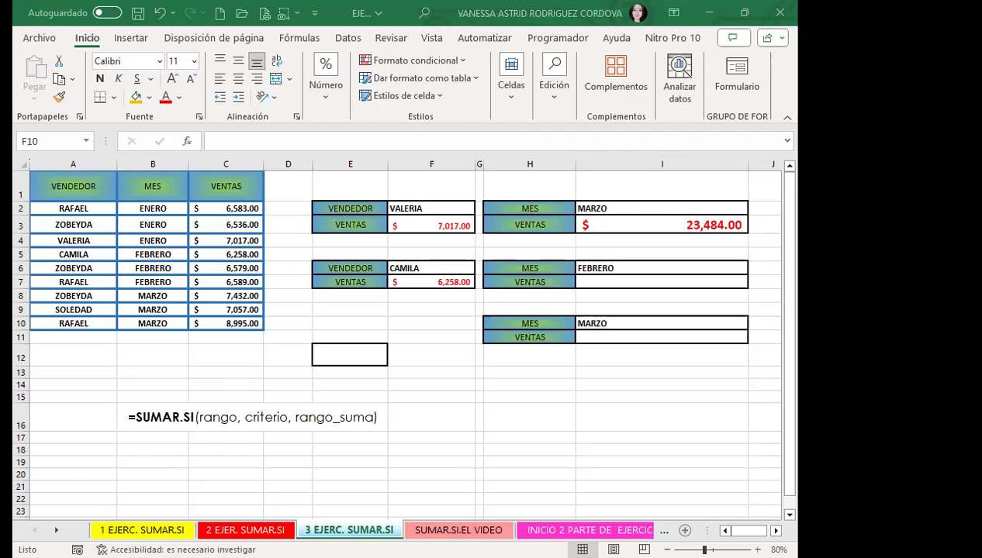
Step: Go to the SUMAR.SI.EL VIDEO sheet with the January visits table, shifted one column right
{"action": "left_click", "coordinate": [423, 527]}
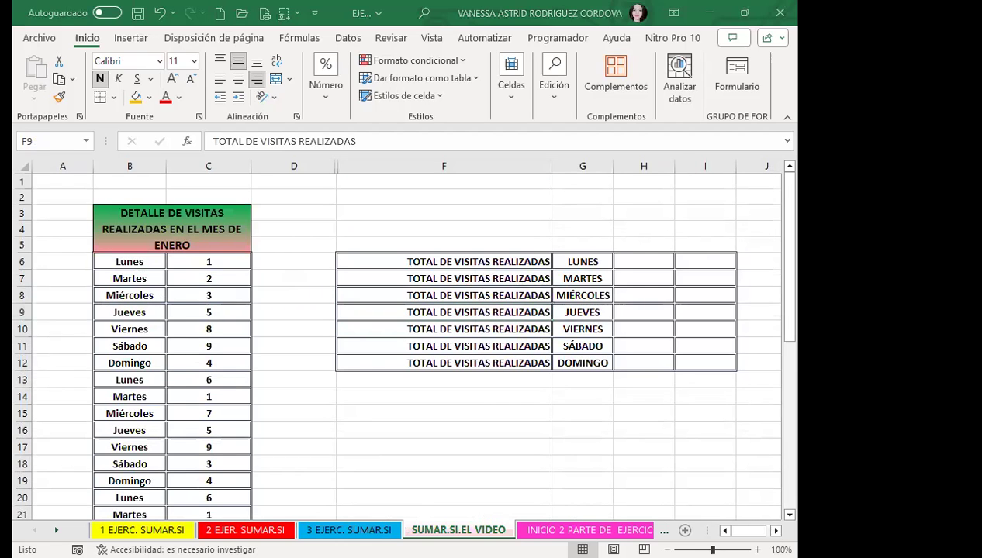
{"action": "scroll", "coordinate": [346, 416], "scroll_direction": "right", "scroll_amount": 1}
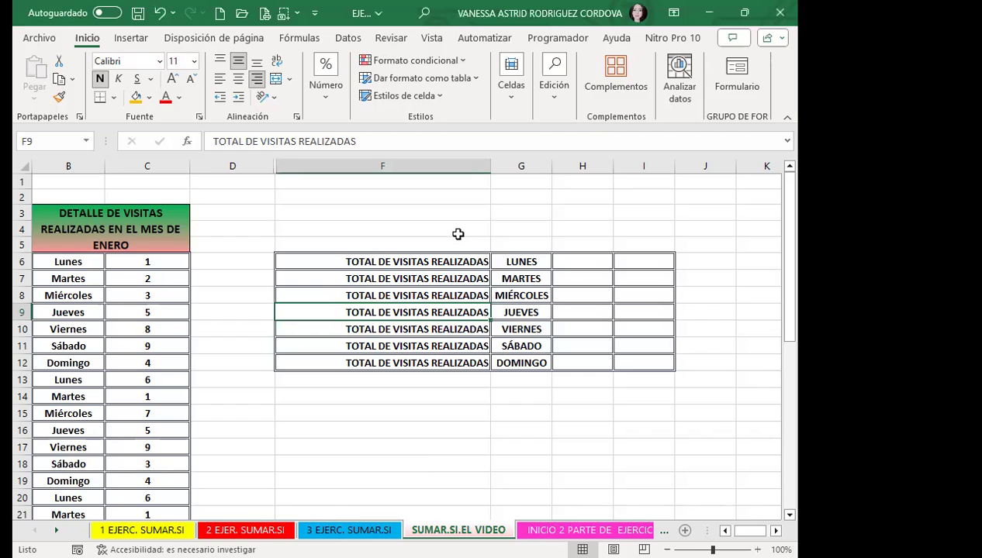
Step: Give the F6:G12 totals block a thick outside border
{"action": "left_click_drag", "start_coordinate": [391, 263], "coordinate": [498, 360]}
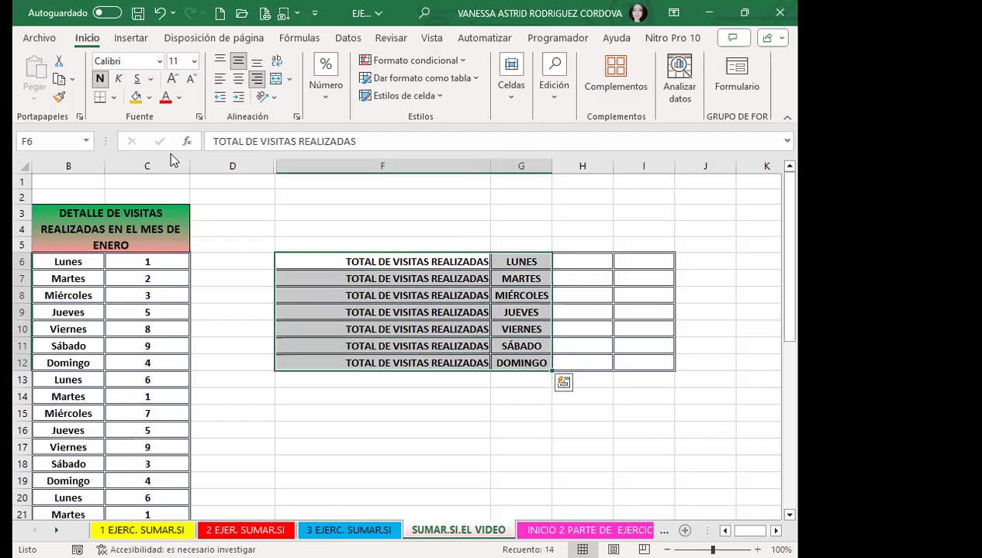
{"action": "left_click", "coordinate": [113, 95]}
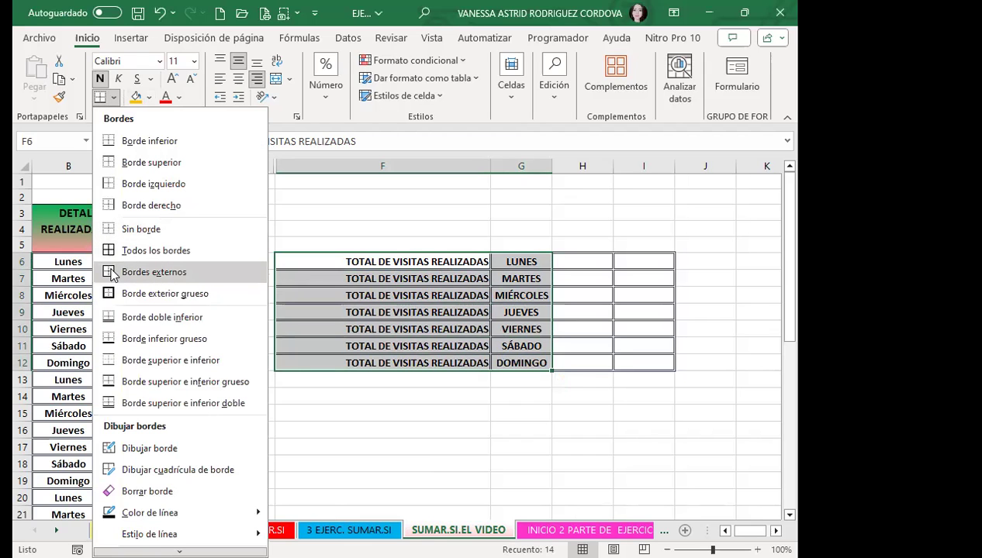
{"action": "left_click", "coordinate": [113, 273]}
{"action": "left_click", "coordinate": [113, 97]}
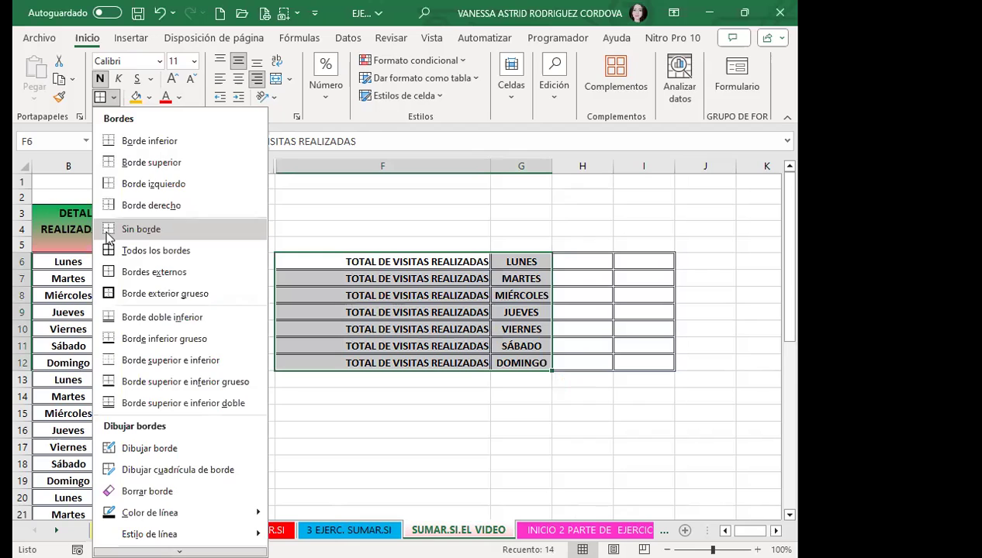
{"action": "left_click", "coordinate": [108, 237]}
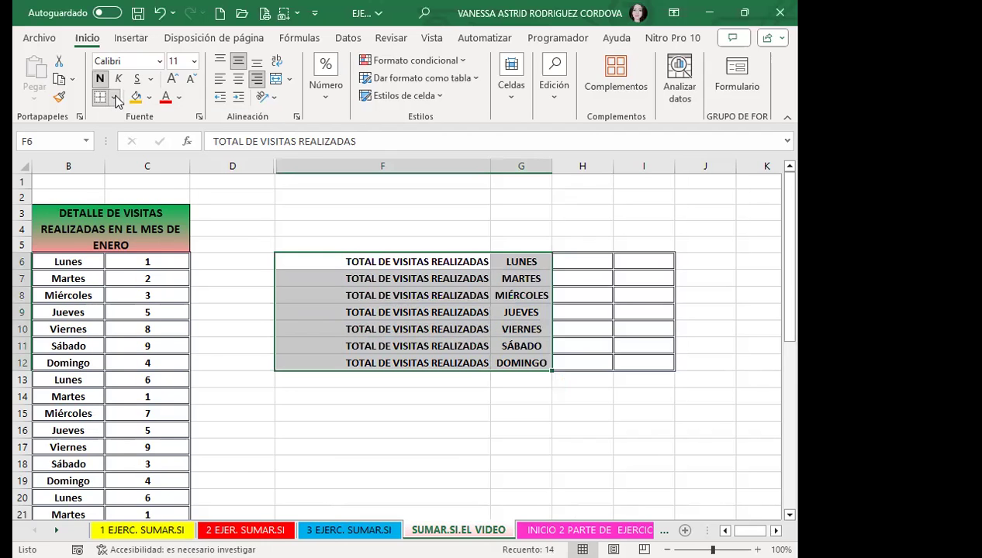
{"action": "left_click", "coordinate": [115, 98]}
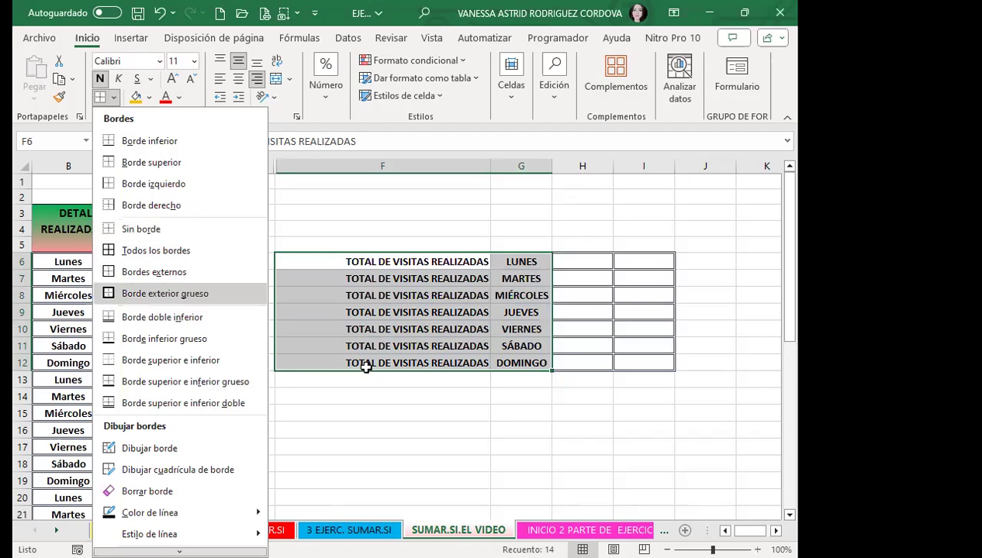
{"action": "left_click", "coordinate": [382, 414]}
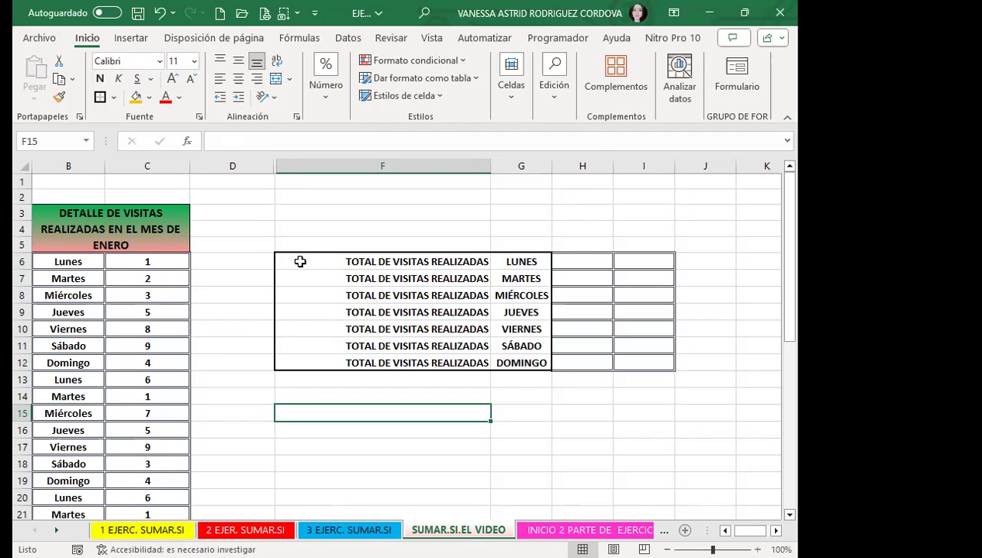
Step: Add a bottom dividing line under each weekday row, MIÉRCOLES through SÁBADO
{"action": "left_click_drag", "start_coordinate": [300, 261], "coordinate": [506, 262]}
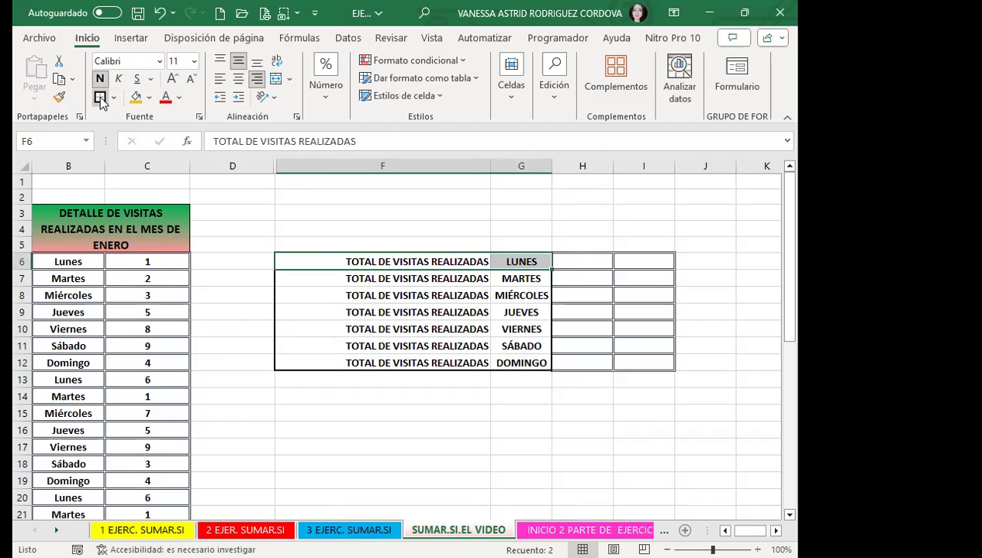
{"action": "left_click_drag", "start_coordinate": [318, 279], "coordinate": [496, 278]}
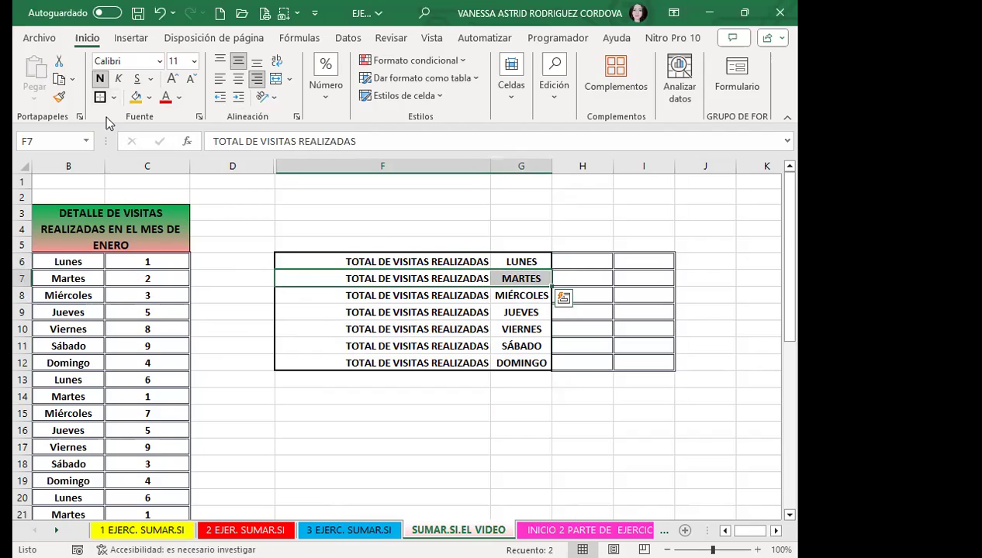
{"action": "left_click_drag", "start_coordinate": [333, 296], "coordinate": [505, 288]}
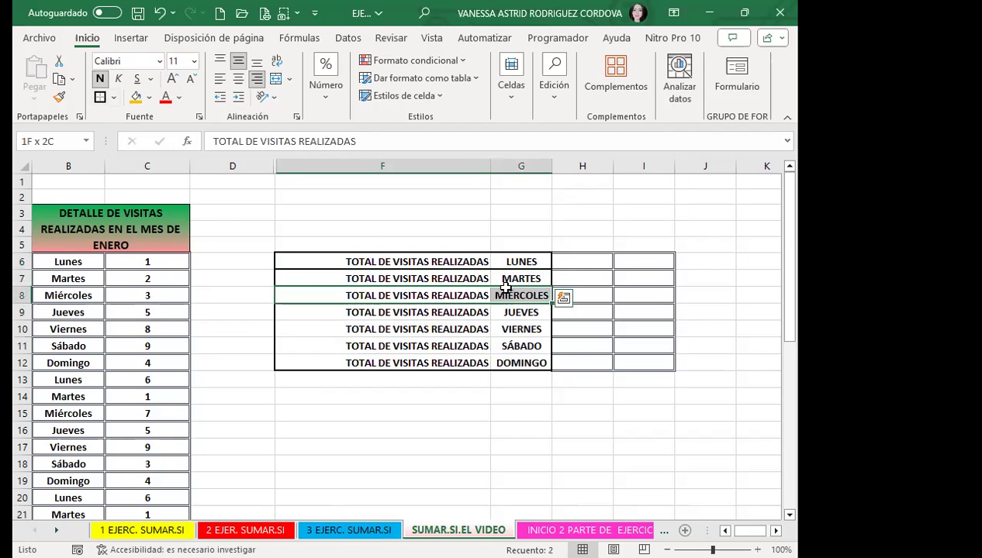
{"action": "left_click", "coordinate": [99, 97]}
{"action": "left_click_drag", "start_coordinate": [334, 311], "coordinate": [504, 306]}
{"action": "left_click", "coordinate": [100, 97]}
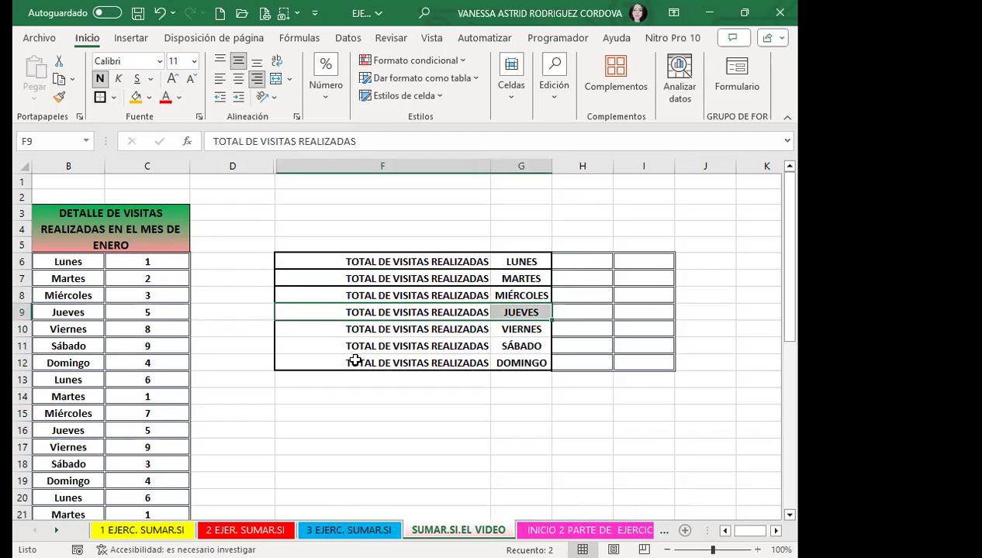
{"action": "left_click_drag", "start_coordinate": [336, 335], "coordinate": [506, 324]}
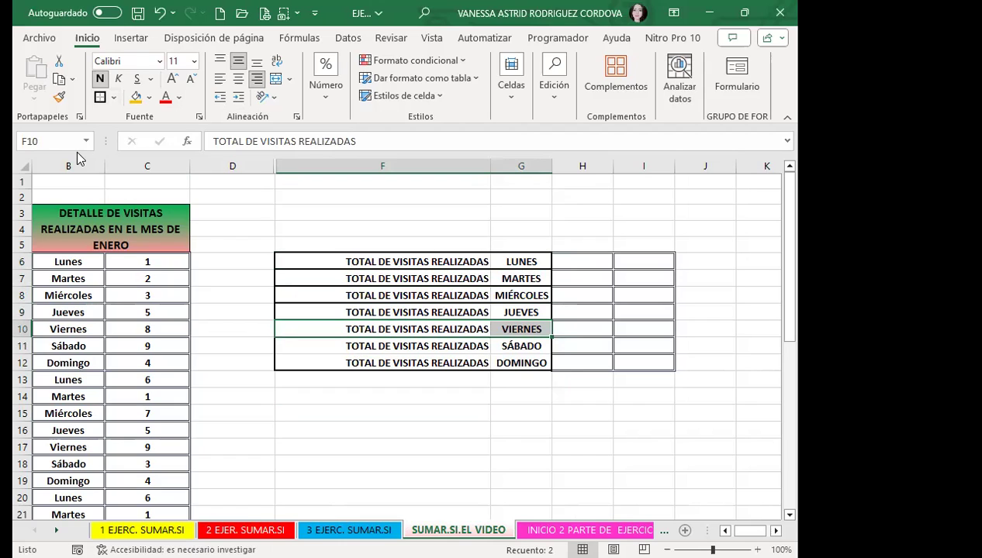
{"action": "left_click", "coordinate": [99, 97]}
{"action": "left_click_drag", "start_coordinate": [333, 344], "coordinate": [492, 348]}
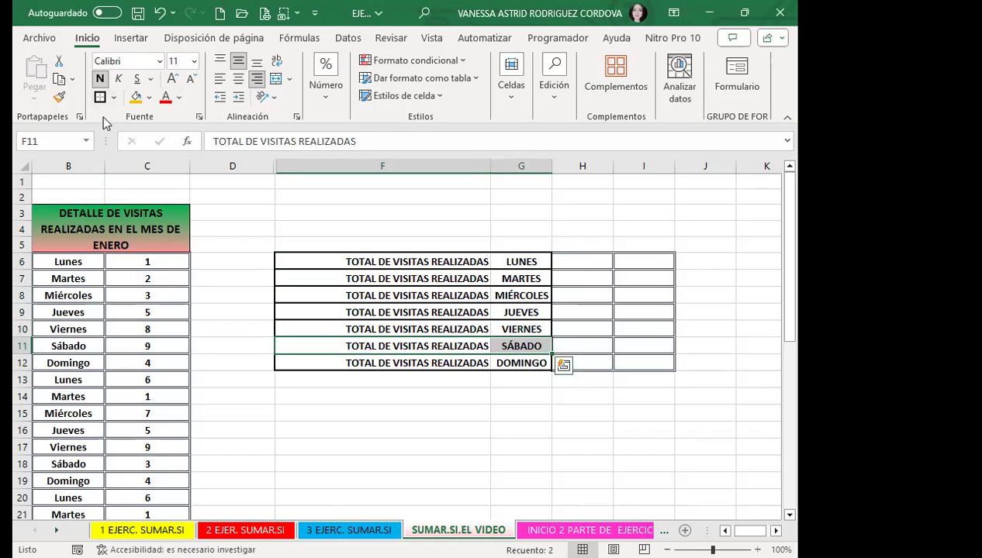
{"action": "left_click", "coordinate": [352, 413]}
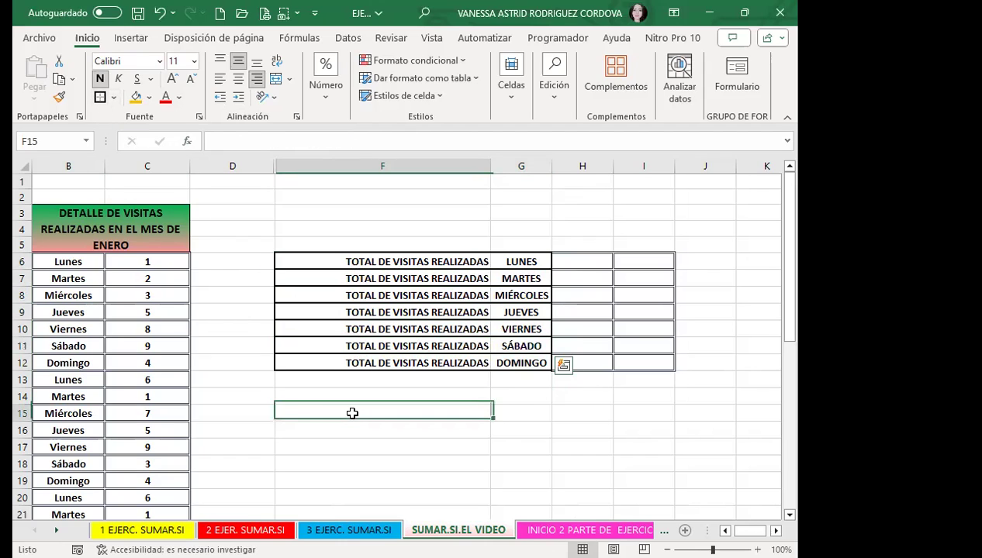
{"action": "left_click", "coordinate": [573, 260]}
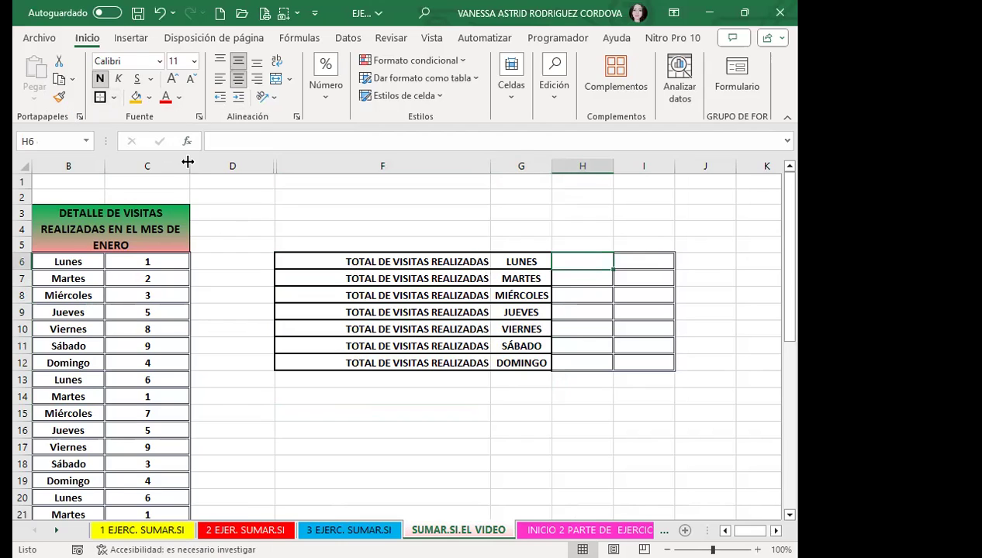
Step: Start a SUMAR.SI in H6 over day range B6:B40 with criterion "LUNES"
{"action": "left_click", "coordinate": [590, 279]}
{"action": "left_click", "coordinate": [583, 263]}
{"action": "type", "text": "="}
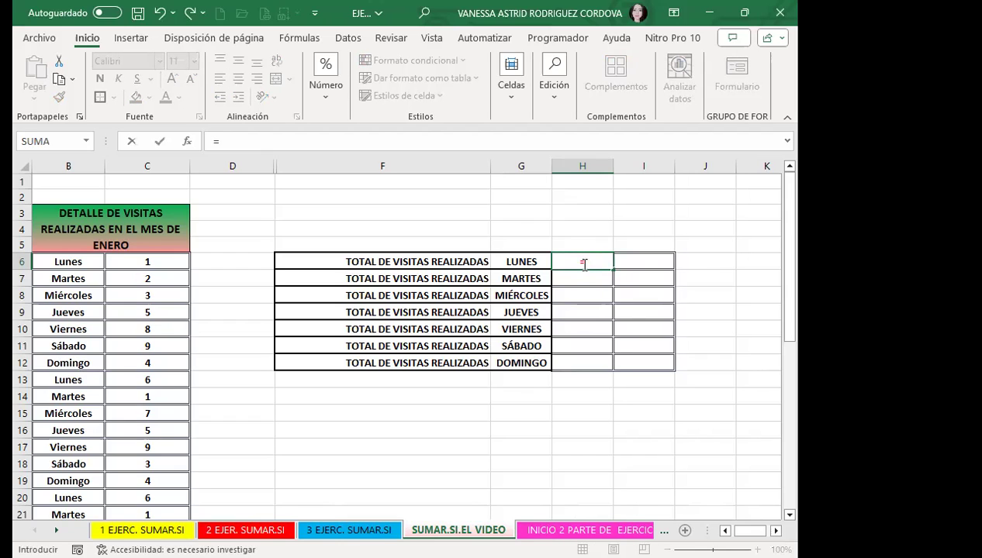
{"action": "type", "text": "SUMAR"}
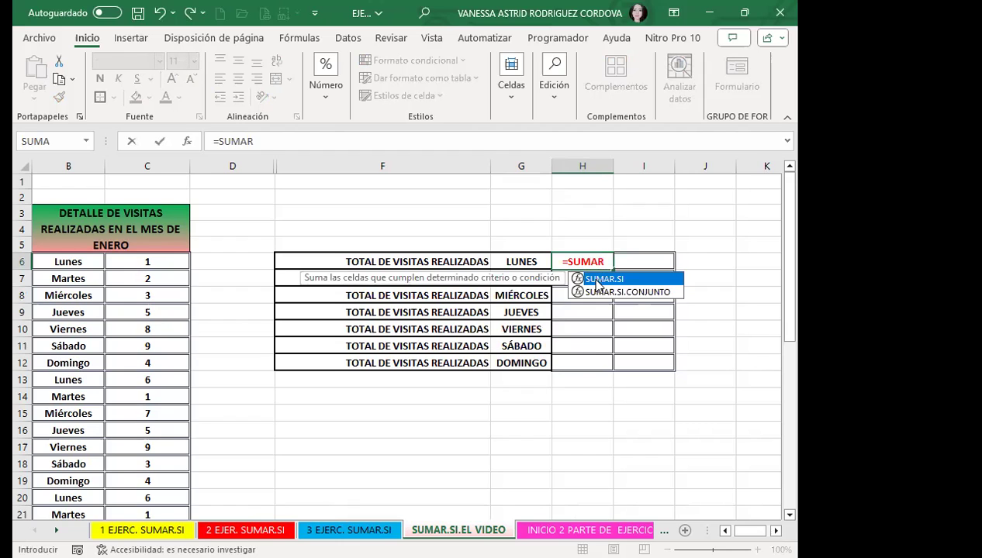
{"action": "key", "text": "Tab"}
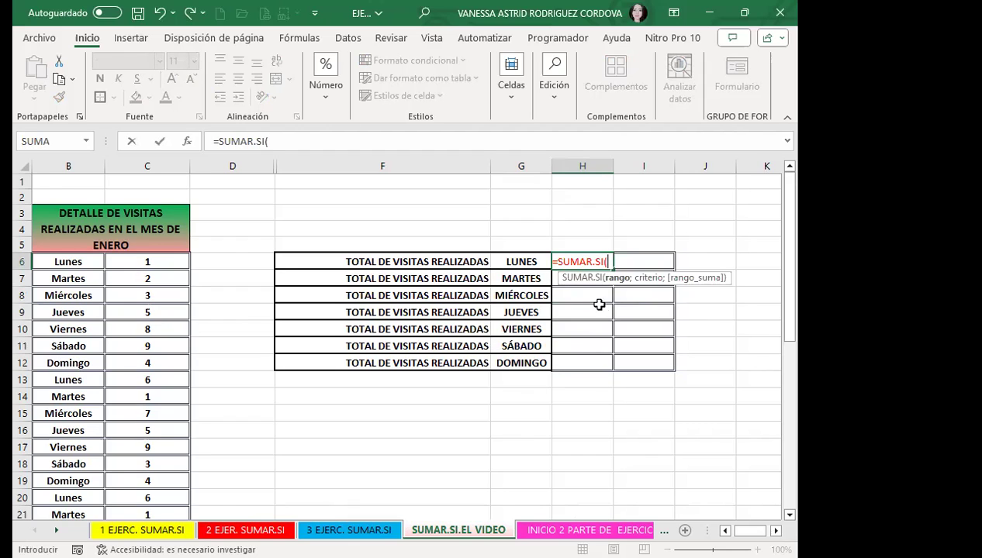
{"action": "left_click", "coordinate": [68, 260]}
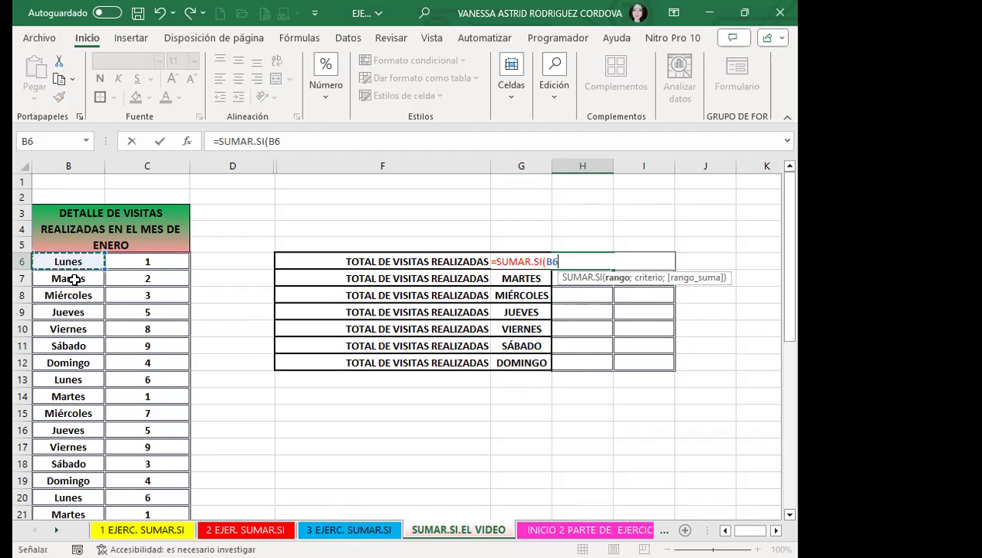
{"action": "key", "text": "ctrl+shift+Down"}
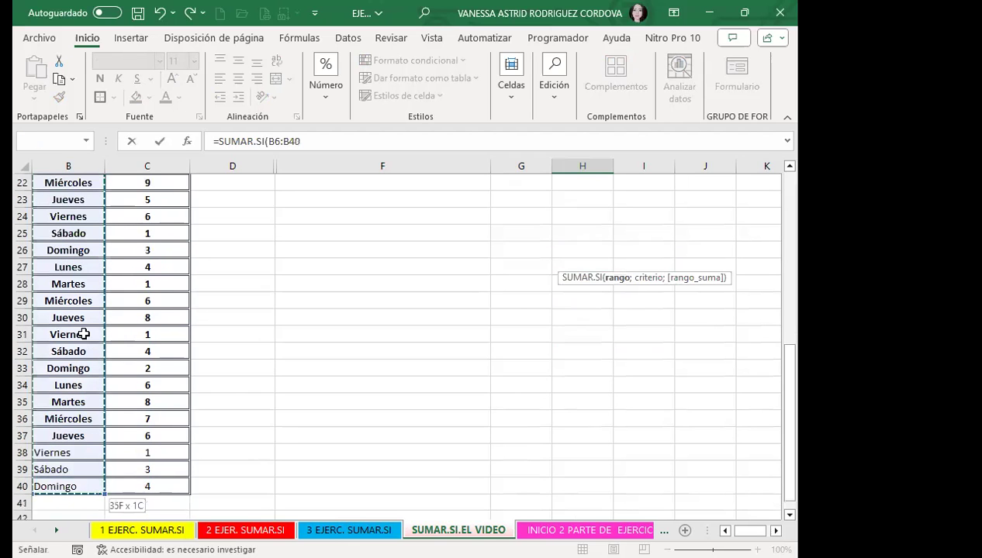
{"action": "scroll", "coordinate": [554, 421], "scroll_direction": "up", "scroll_amount": 7}
{"action": "type", "text": ";\""}
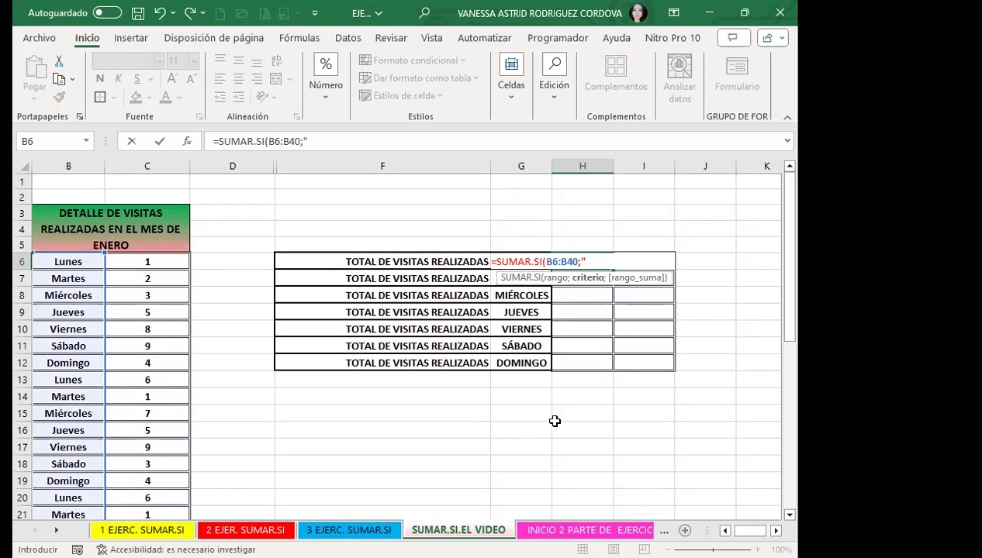
{"action": "type", "text": "LUNES\";"}
Step: Finish the formula with sum range C6:C40, giving a Monday total of 23
{"action": "left_click", "coordinate": [161, 257]}
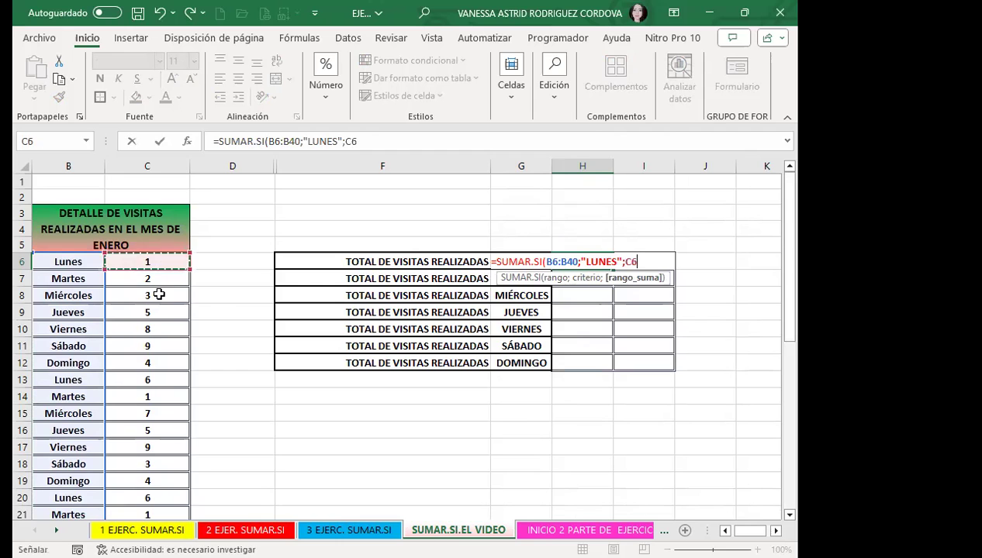
{"action": "left_click_drag", "start_coordinate": [158, 295], "coordinate": [155, 508]}
{"action": "scroll", "coordinate": [244, 403], "scroll_direction": "down", "scroll_amount": 1}
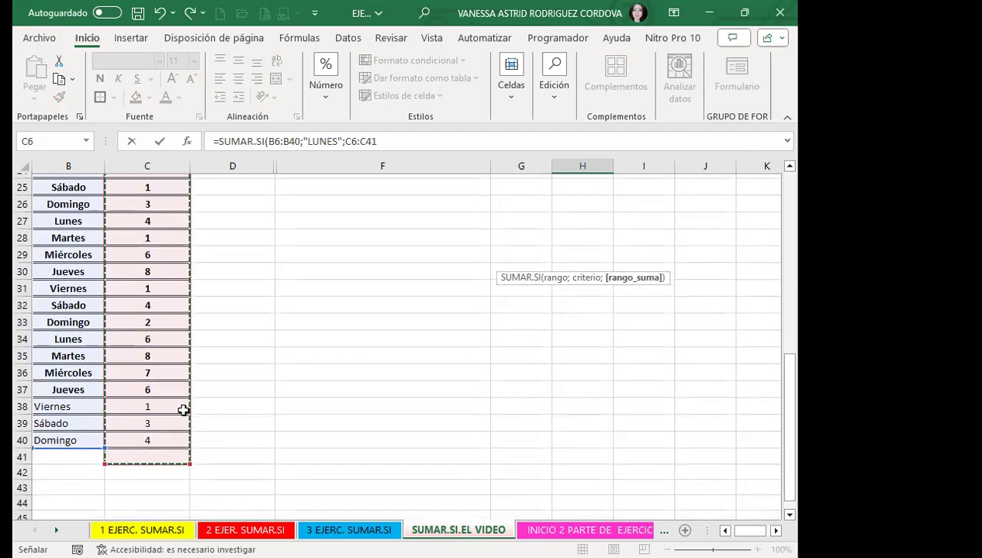
{"action": "scroll", "coordinate": [167, 333], "scroll_direction": "up", "scroll_amount": 5}
{"action": "scroll", "coordinate": [151, 260], "scroll_direction": "up", "scroll_amount": 2}
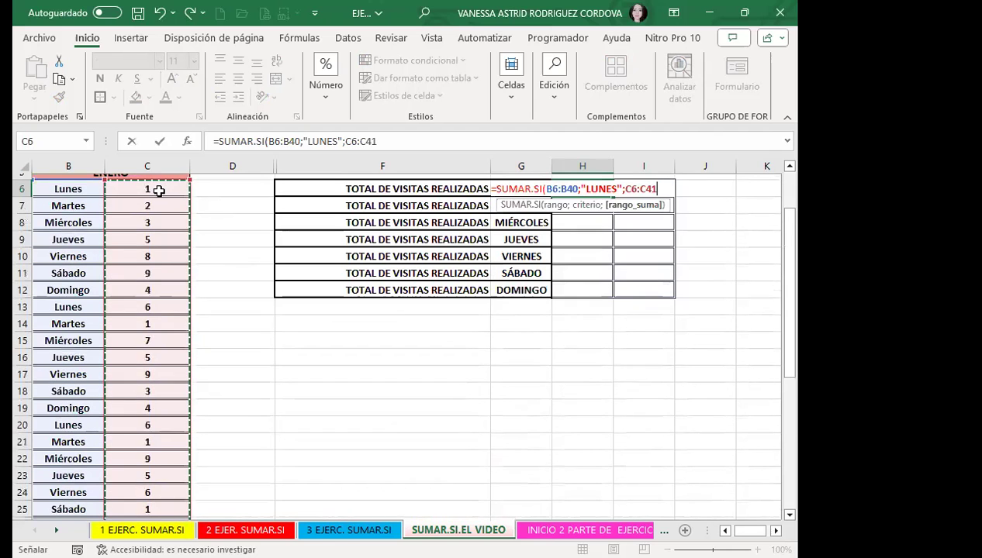
{"action": "left_click_drag", "start_coordinate": [158, 190], "coordinate": [162, 224]}
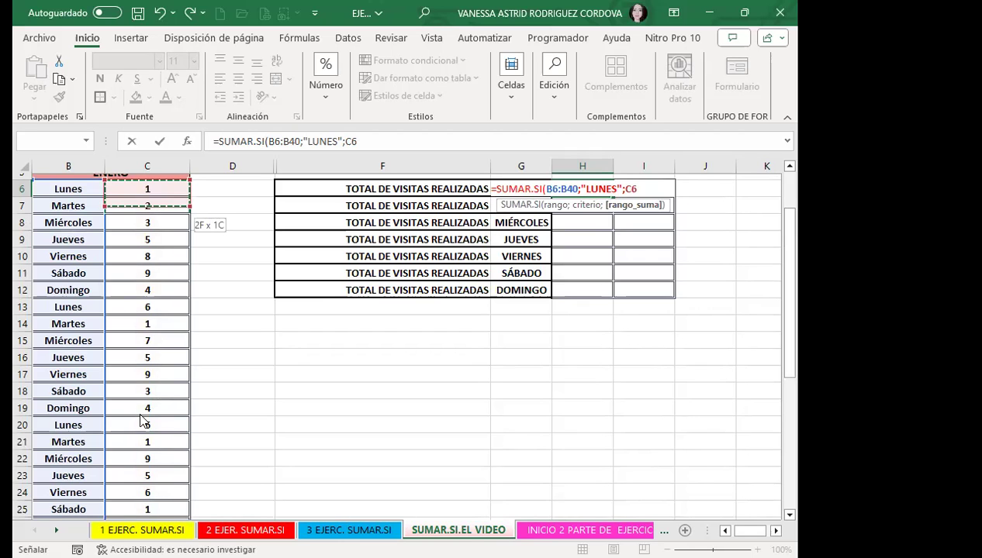
{"action": "key", "text": "ctrl+shift+Down"}
{"action": "scroll", "coordinate": [449, 336], "scroll_direction": "up", "scroll_amount": 5}
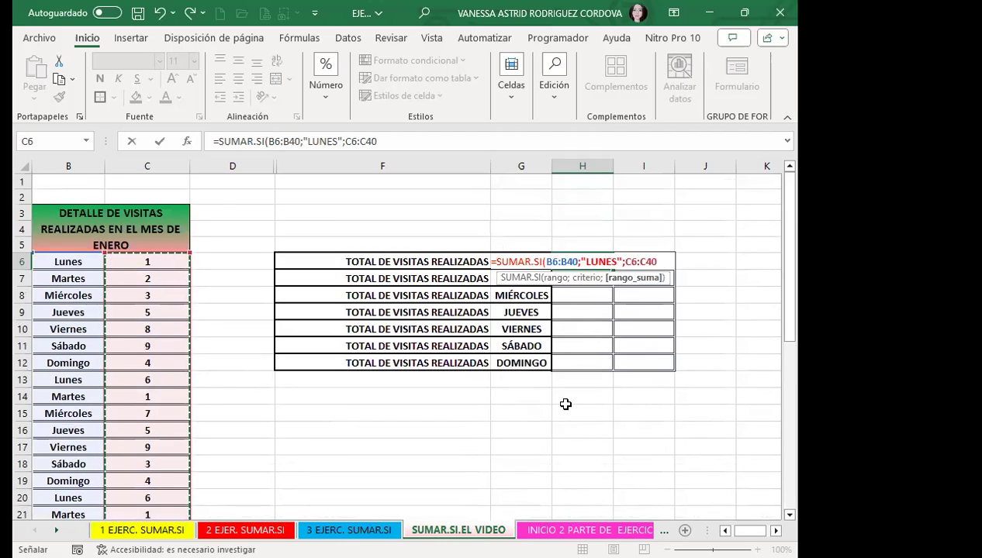
{"action": "key", "text": "Return"}
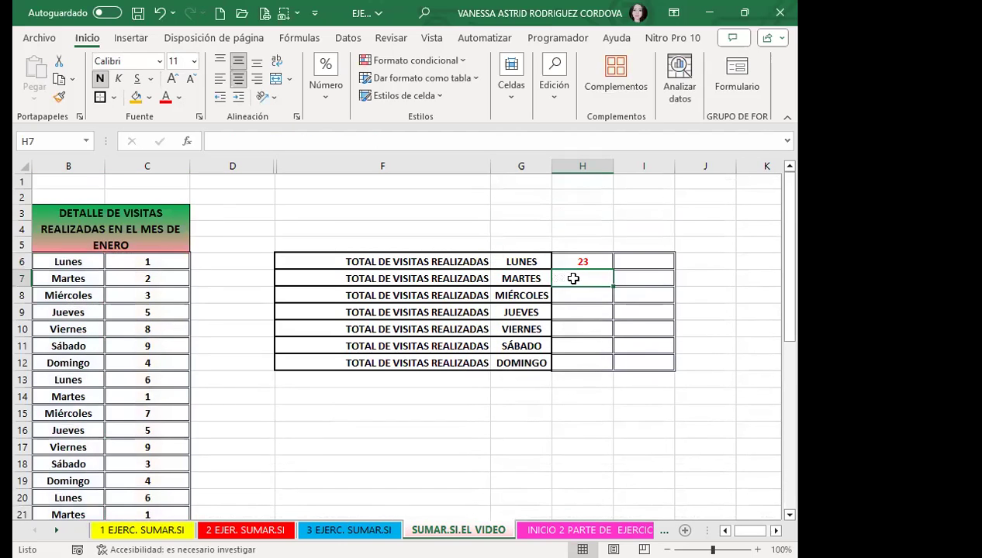
Step: Fill the H6 formula down to H11 and compare the shifted ranges in H7, all returning 22
{"action": "left_click", "coordinate": [569, 263]}
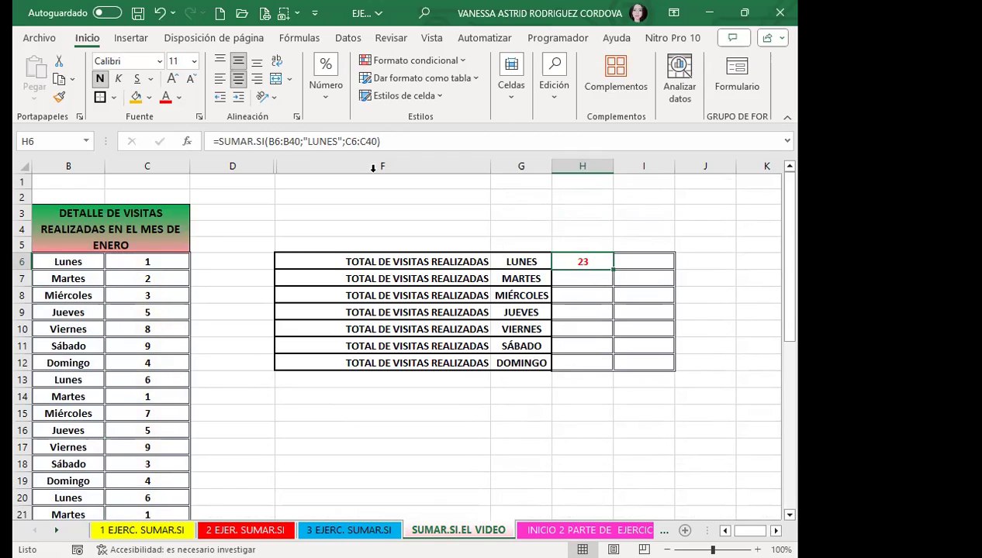
{"action": "left_click", "coordinate": [580, 278]}
{"action": "left_click", "coordinate": [581, 260]}
{"action": "left_click_drag", "start_coordinate": [615, 271], "coordinate": [611, 347]}
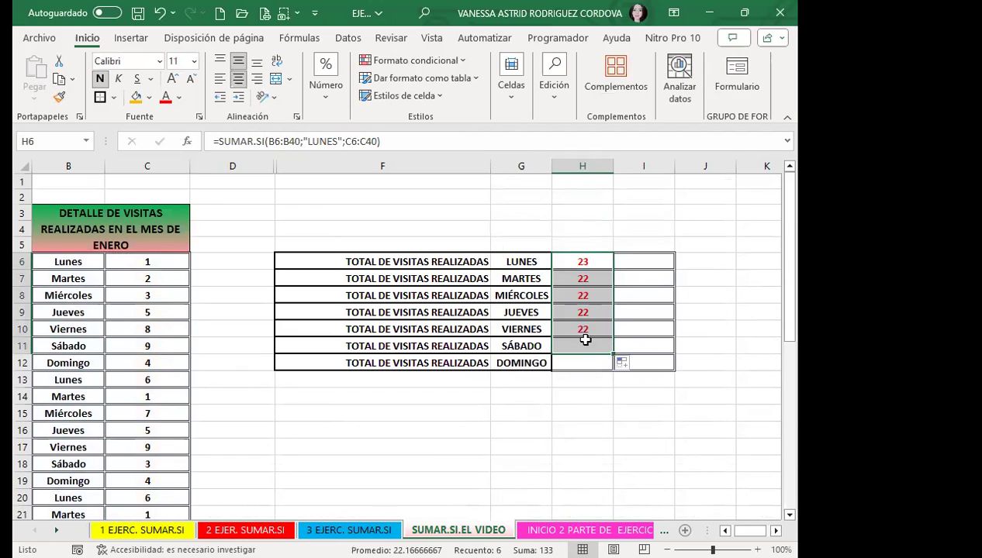
{"action": "left_click", "coordinate": [566, 280]}
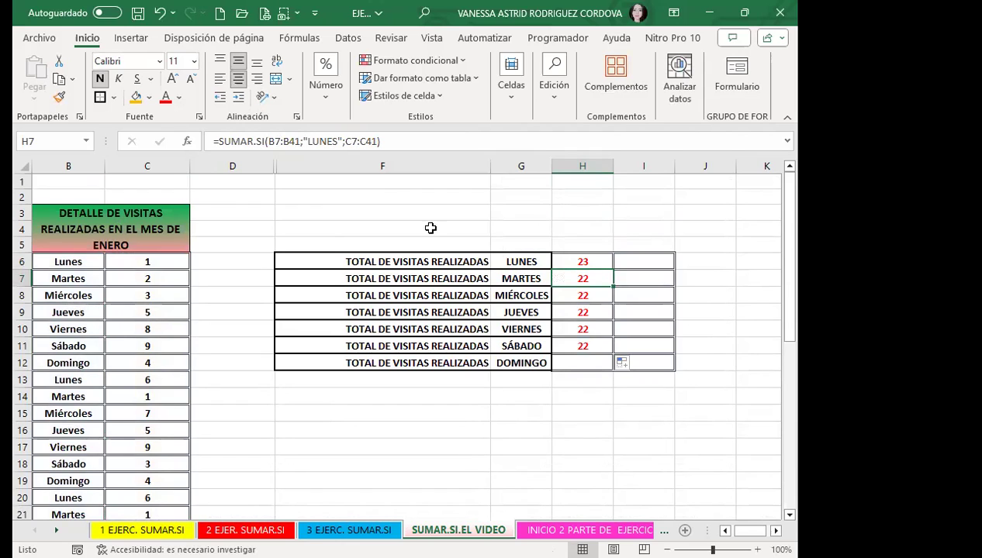
{"action": "left_click", "coordinate": [566, 261]}
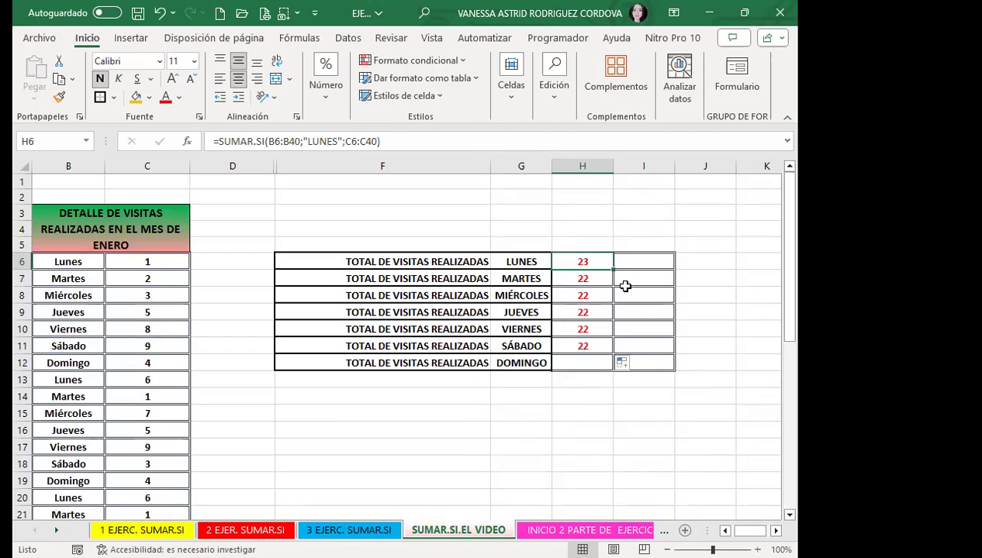
{"action": "left_click", "coordinate": [583, 279]}
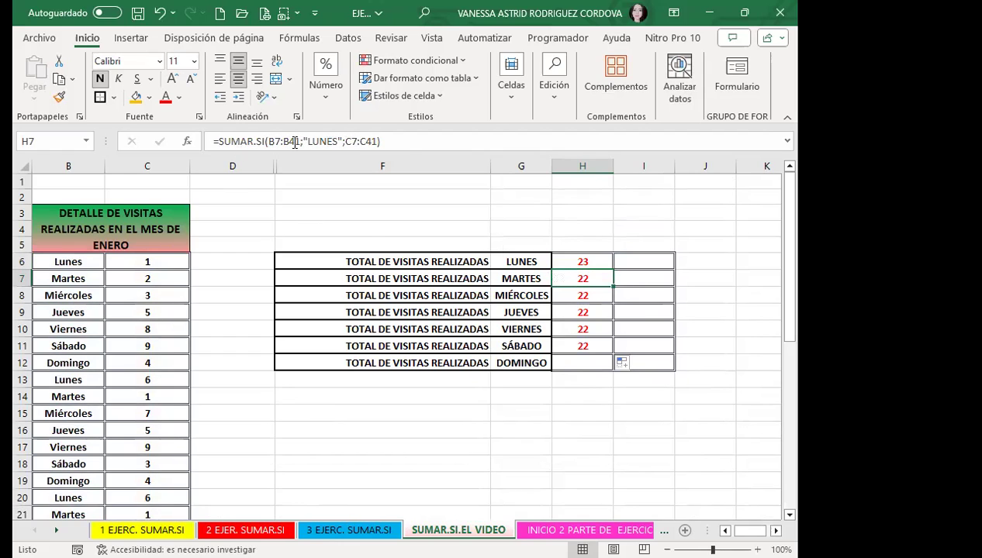
Step: Inspect the SÁBADO formula in H11 to see its shifted ranges, leaving it unchanged
{"action": "left_click", "coordinate": [578, 349]}
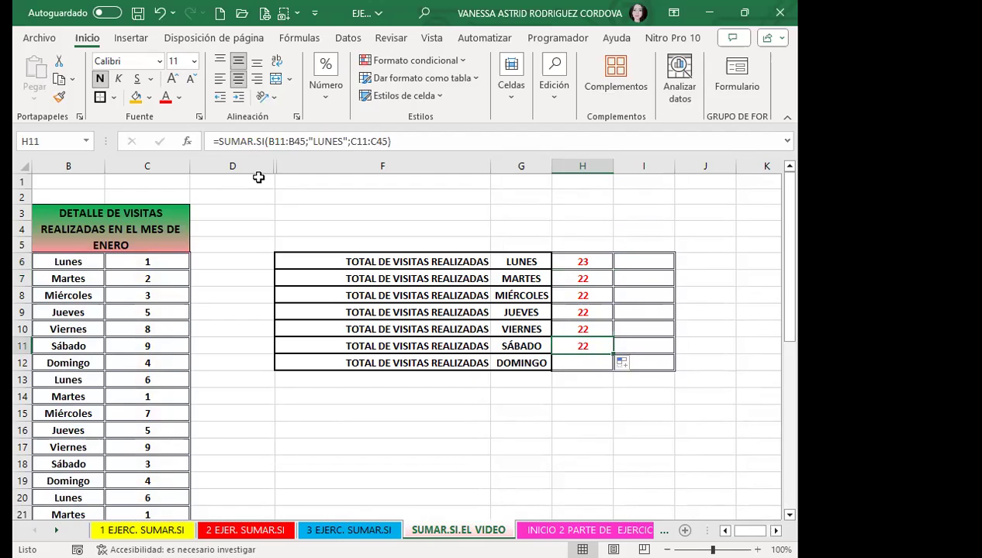
{"action": "double_click", "coordinate": [587, 345]}
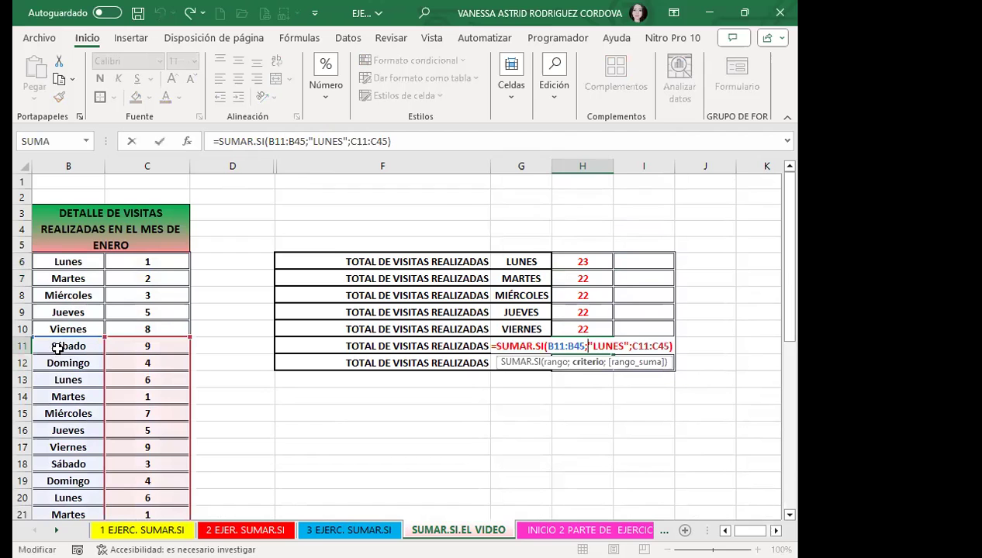
{"action": "scroll", "coordinate": [258, 370], "scroll_direction": "down", "scroll_amount": 3}
{"action": "scroll", "coordinate": [258, 371], "scroll_direction": "down", "scroll_amount": 9}
{"action": "scroll", "coordinate": [258, 371], "scroll_direction": "down", "scroll_amount": 3}
{"action": "scroll", "coordinate": [258, 371], "scroll_direction": "up", "scroll_amount": 3}
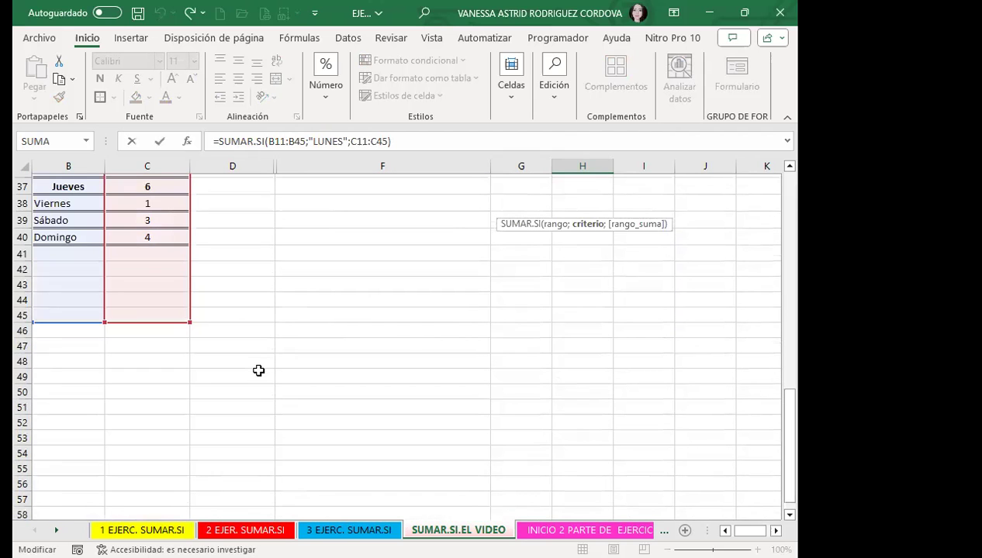
{"action": "scroll", "coordinate": [258, 370], "scroll_direction": "up", "scroll_amount": 3}
{"action": "scroll", "coordinate": [258, 371], "scroll_direction": "up", "scroll_amount": 3}
{"action": "scroll", "coordinate": [258, 370], "scroll_direction": "up", "scroll_amount": 5}
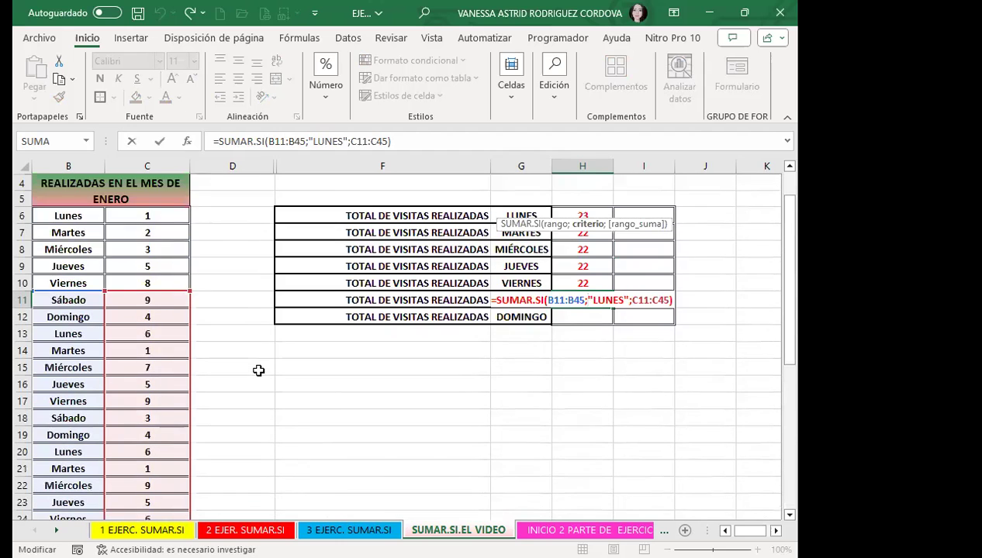
{"action": "scroll", "coordinate": [258, 371], "scroll_direction": "up", "scroll_amount": 1}
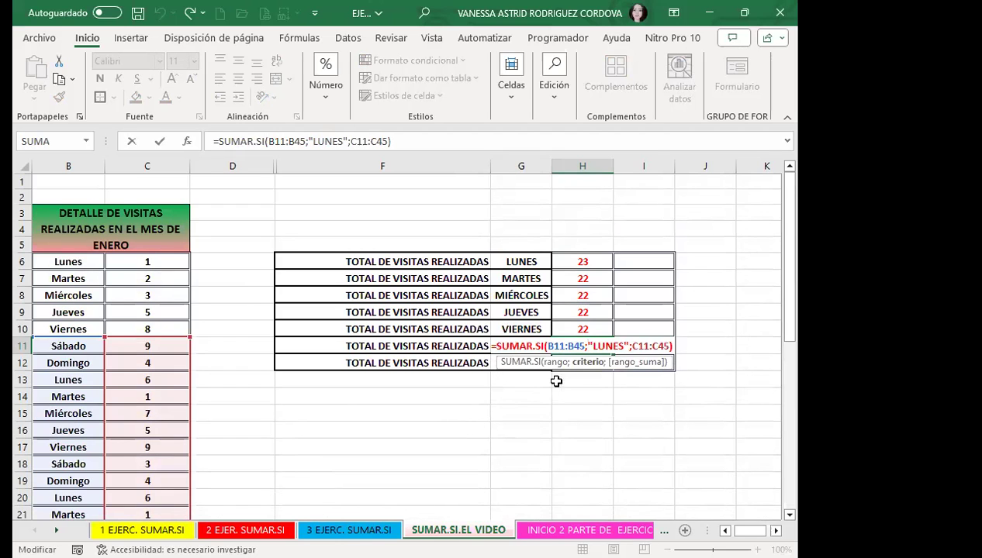
{"action": "key", "text": "Return"}
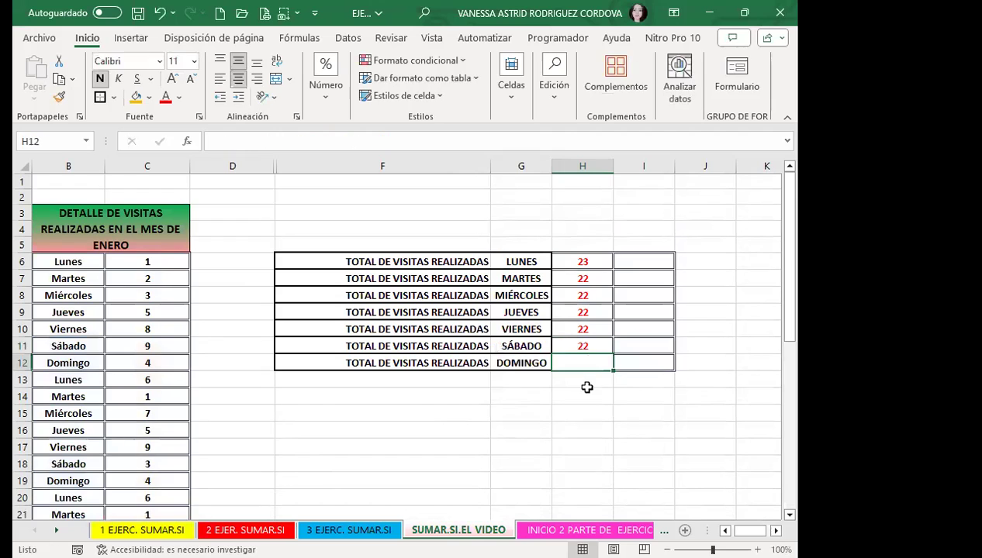
Step: Clear the copied totals in H7:H11
{"action": "left_click_drag", "start_coordinate": [603, 261], "coordinate": [603, 345]}
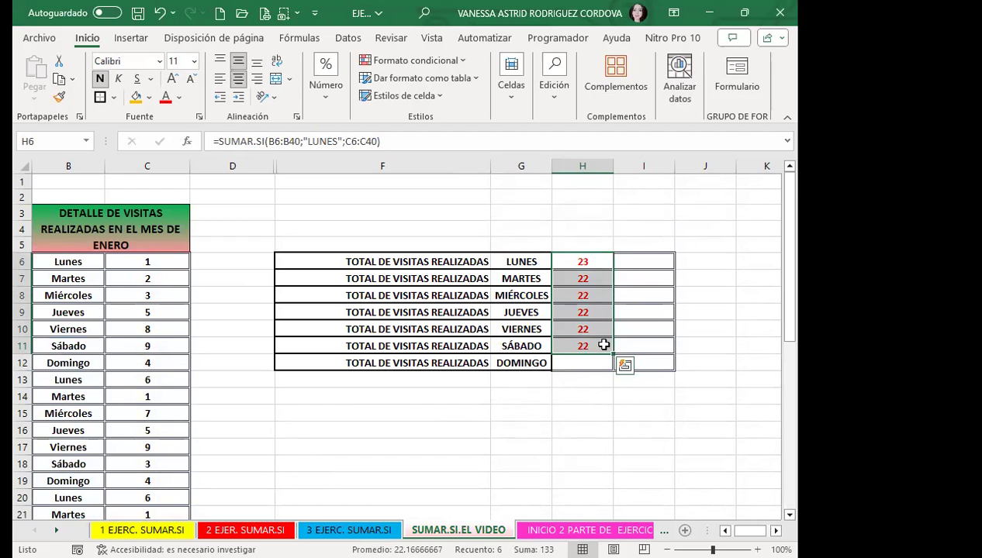
{"action": "left_click_drag", "start_coordinate": [564, 278], "coordinate": [560, 338]}
{"action": "key", "text": "Delete"}
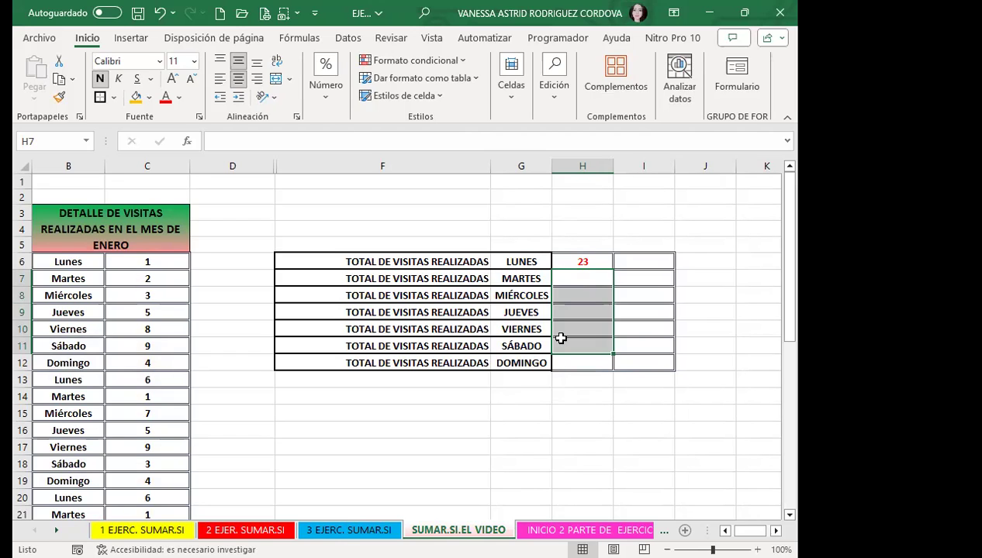
{"action": "left_click", "coordinate": [583, 228]}
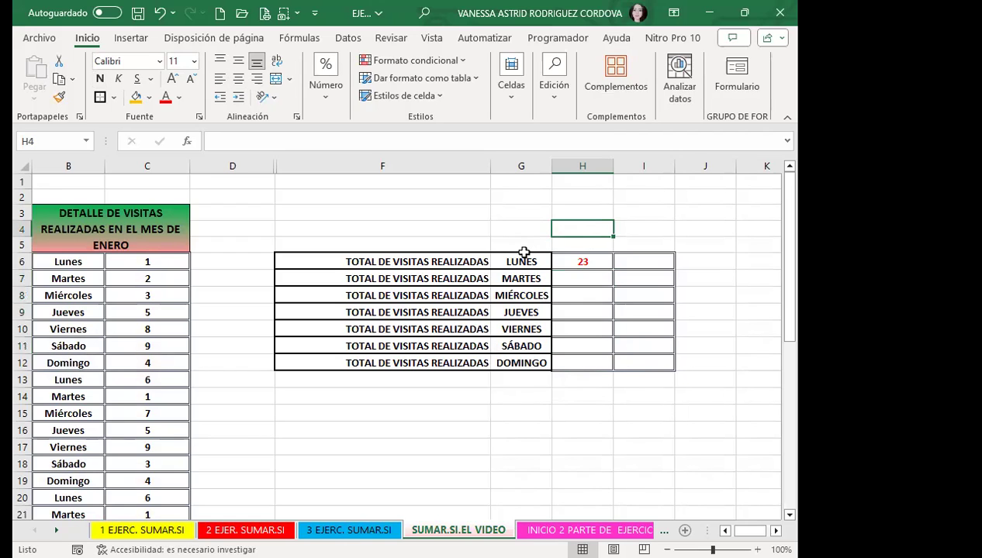
{"action": "left_click_drag", "start_coordinate": [518, 261], "coordinate": [516, 362]}
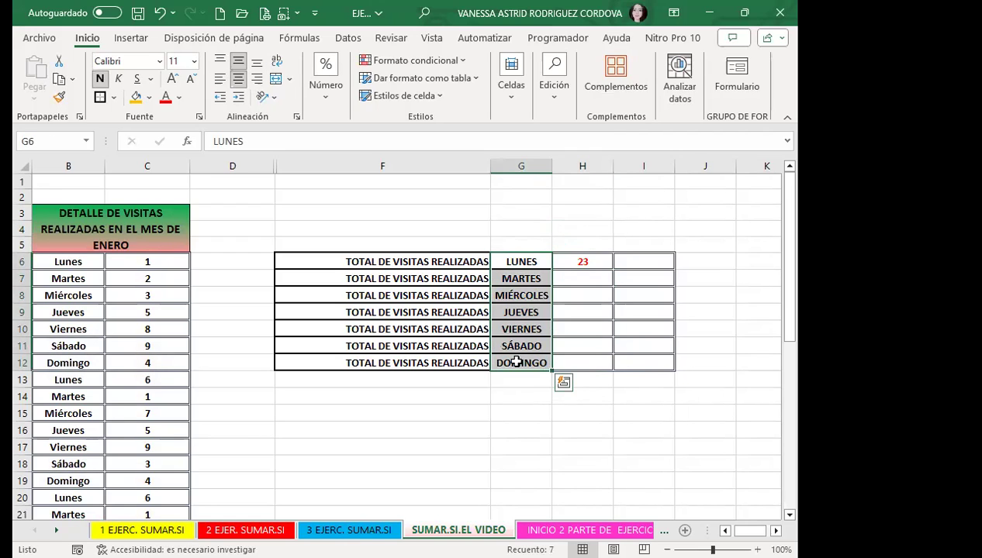
{"action": "left_click", "coordinate": [539, 329]}
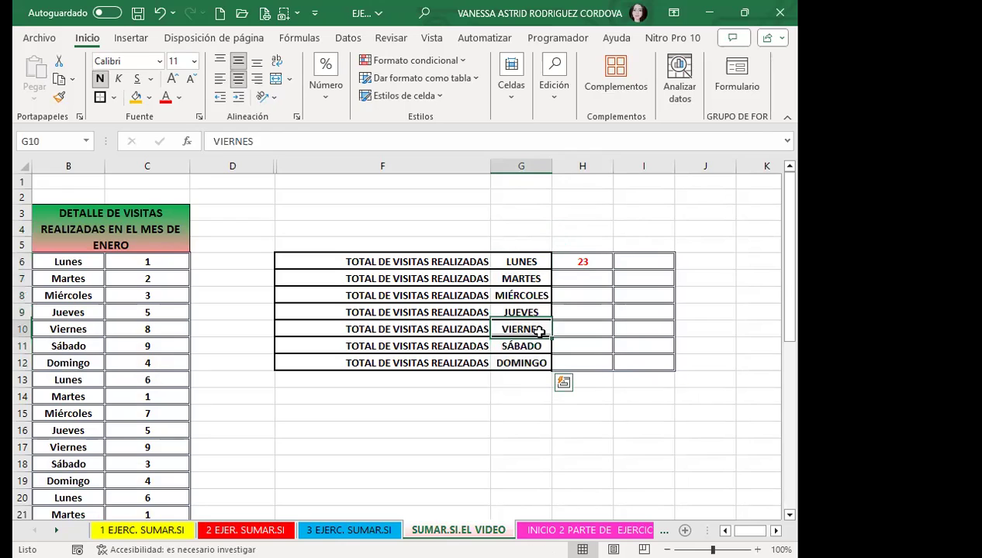
{"action": "left_click", "coordinate": [636, 261]}
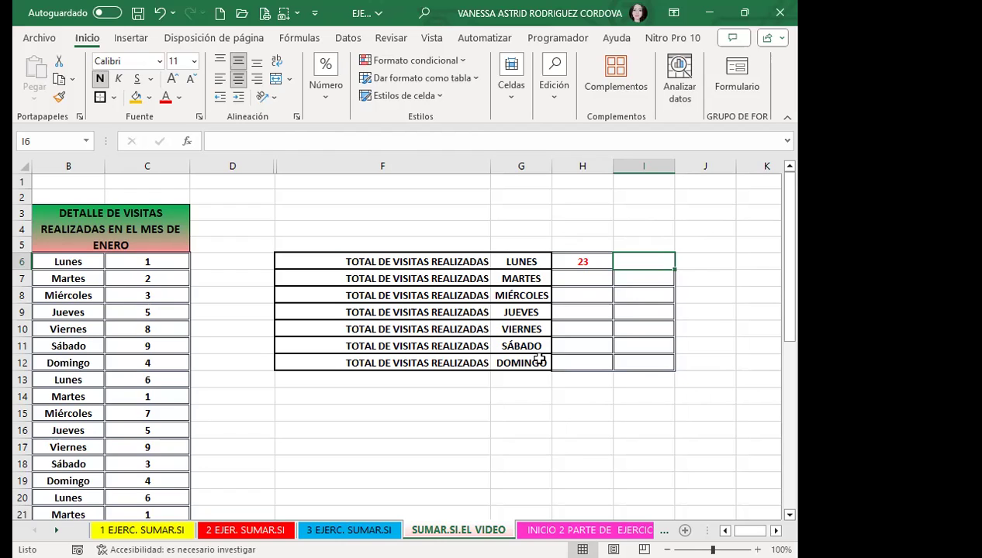
{"action": "left_click", "coordinate": [392, 256]}
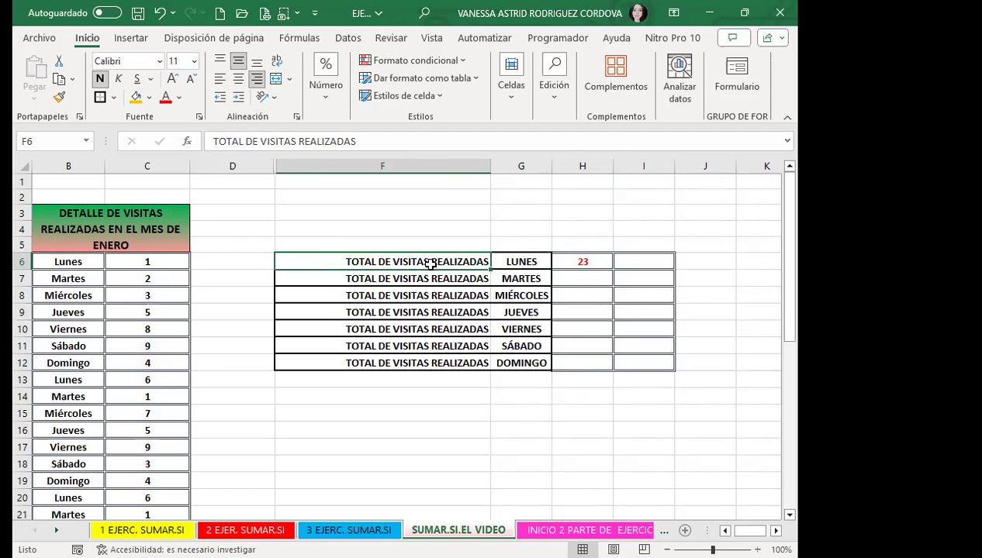
{"action": "left_click", "coordinate": [516, 259]}
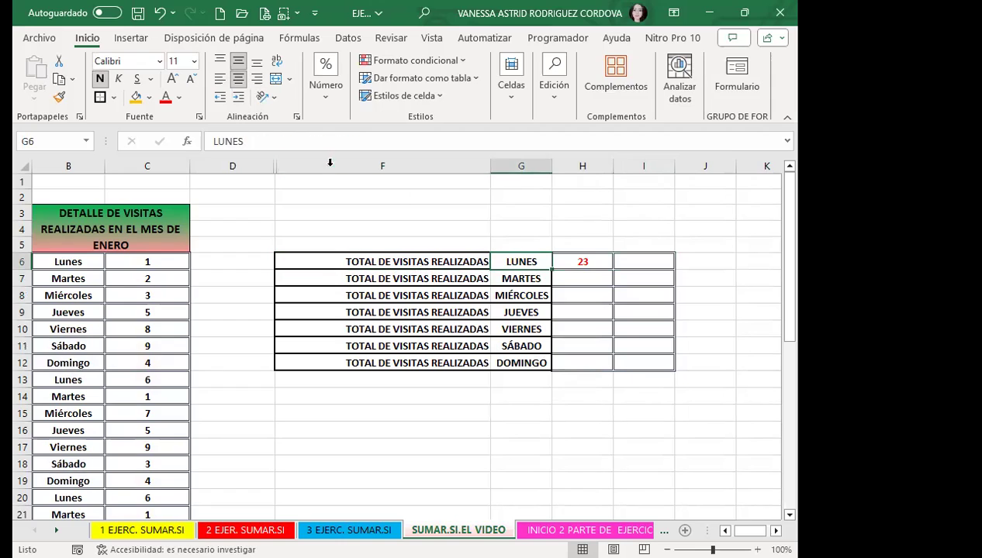
{"action": "left_click", "coordinate": [526, 301]}
{"action": "left_click", "coordinate": [521, 330]}
{"action": "left_click", "coordinate": [512, 262]}
{"action": "mouse_move", "coordinate": [326, 262]}
{"action": "left_mouse_down"}
{"action": "mouse_move", "coordinate": [503, 344]}
{"action": "mouse_move", "coordinate": [509, 364]}
{"action": "left_mouse_up"}
{"action": "left_click", "coordinate": [150, 99]}
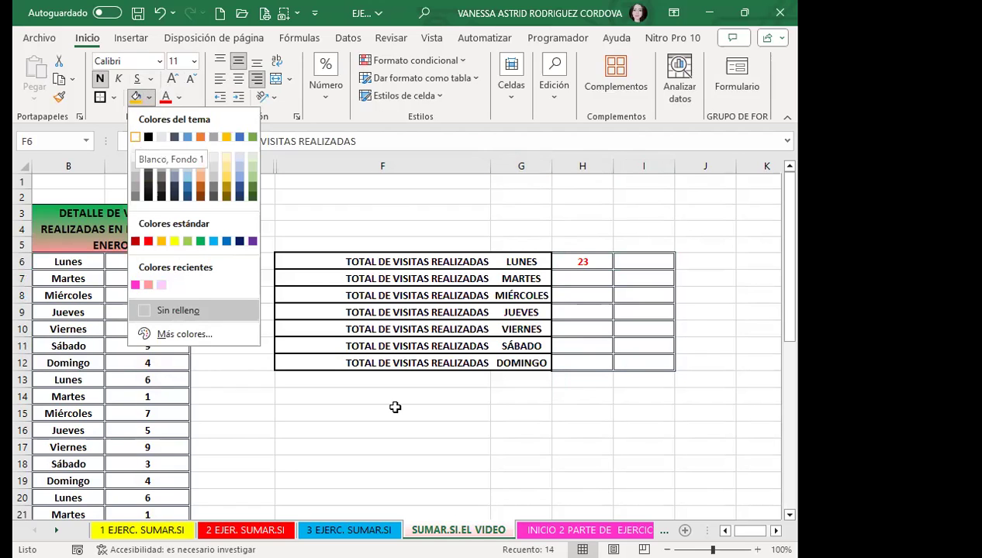
{"action": "left_click", "coordinate": [426, 407]}
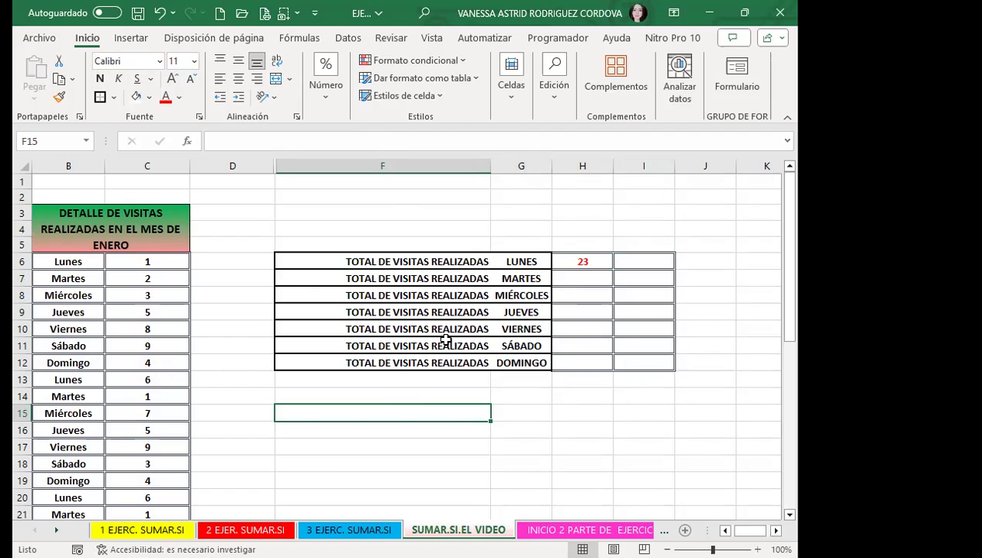
{"action": "left_click", "coordinate": [438, 377]}
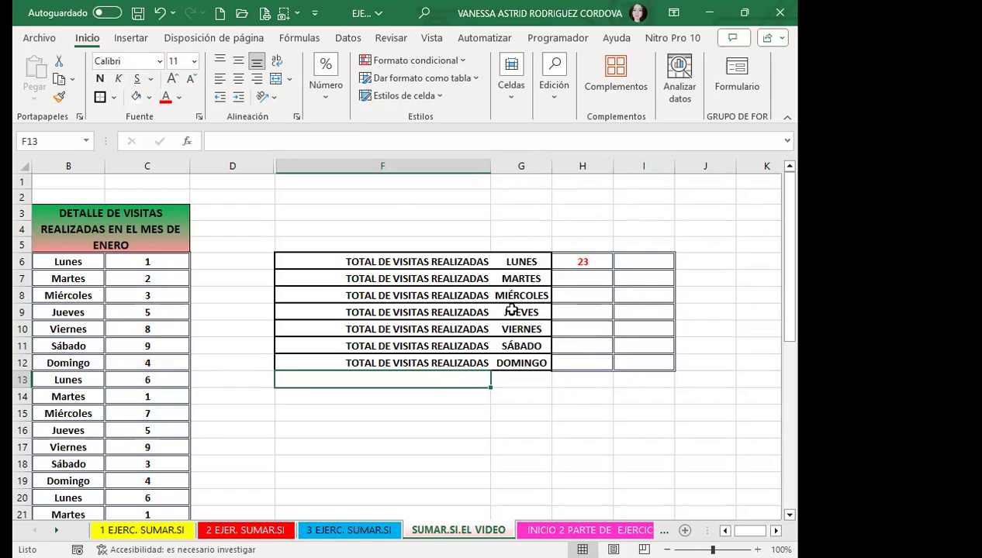
{"action": "left_click", "coordinate": [645, 264]}
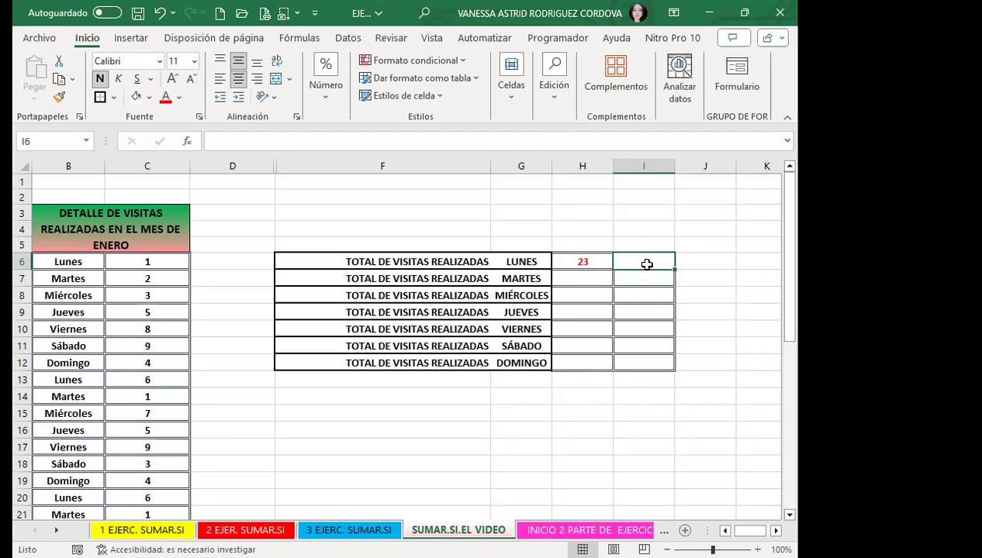
Step: Start a SUMAR.SI in I6 with the weekday column B6:B40 as range
{"action": "type", "text": "="}
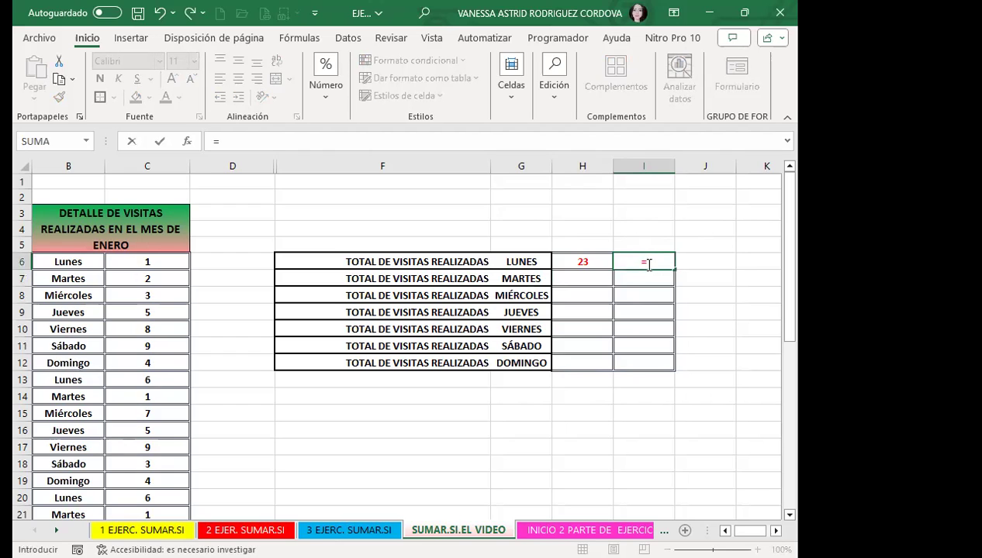
{"action": "type", "text": "SUMAR"}
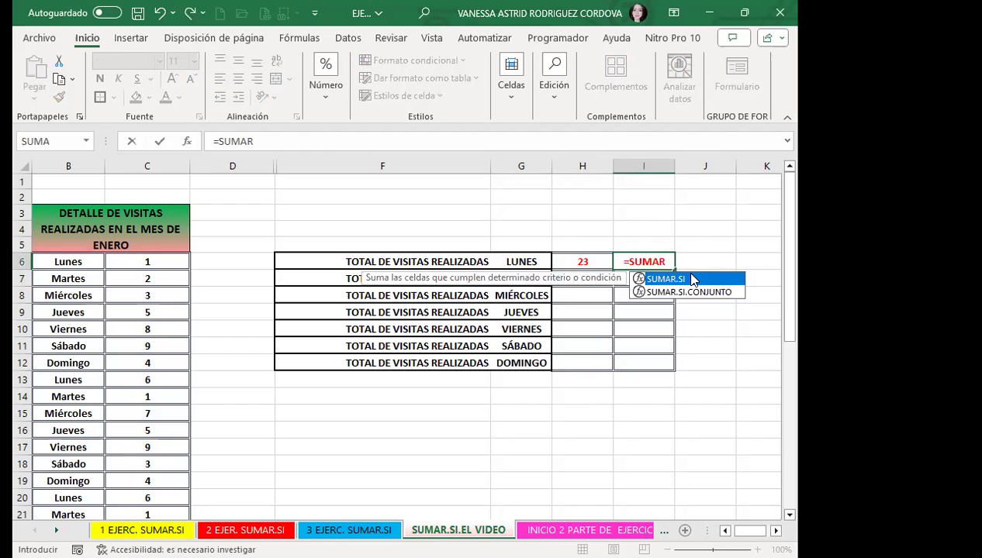
{"action": "double_click", "coordinate": [690, 279]}
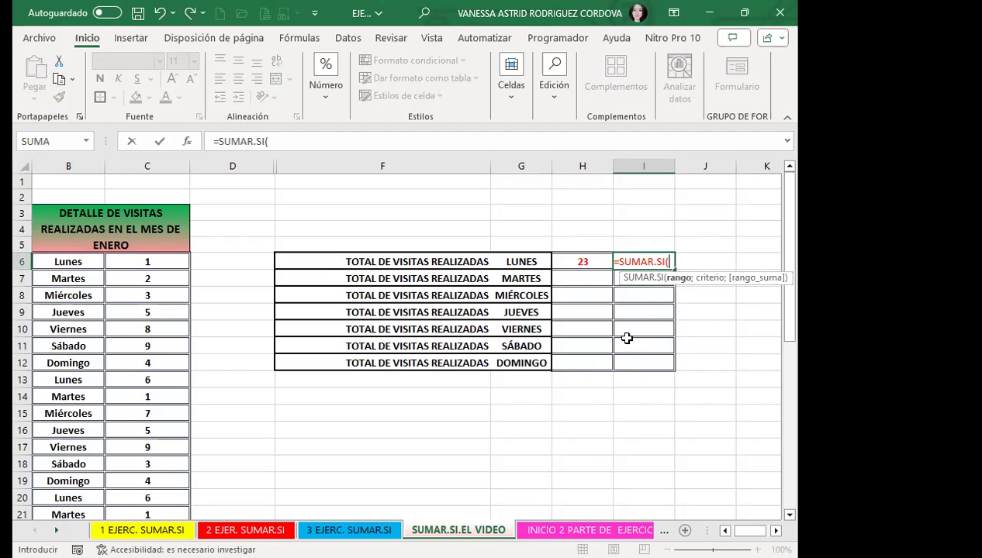
{"action": "left_click", "coordinate": [81, 262]}
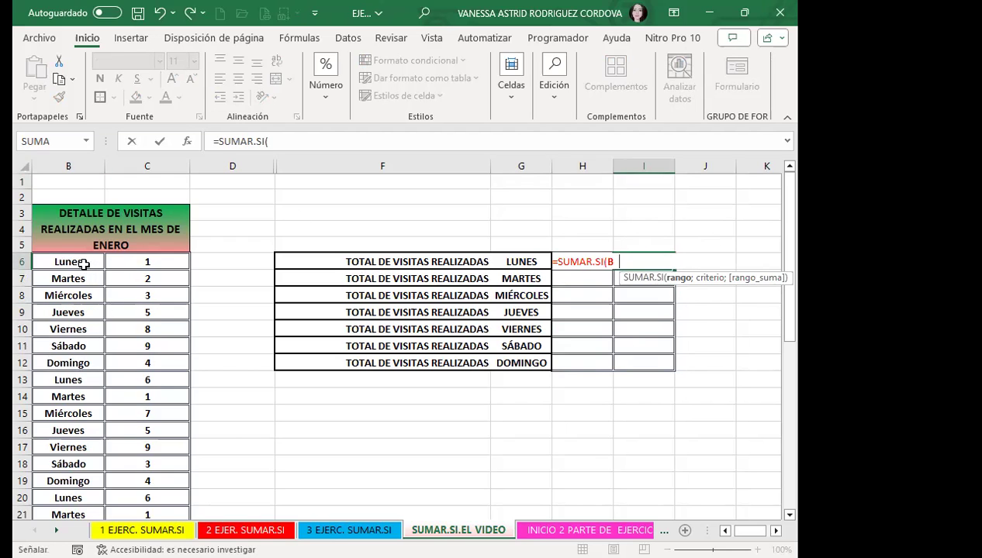
{"action": "left_click_drag", "start_coordinate": [83, 274], "coordinate": [48, 482]}
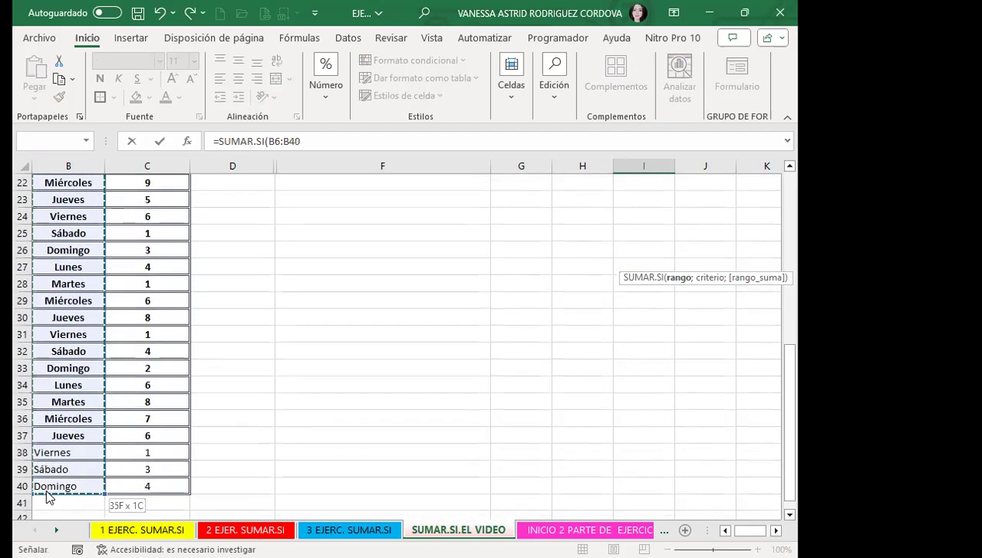
{"action": "scroll", "coordinate": [583, 383], "scroll_direction": "up", "scroll_amount": 5}
{"action": "scroll", "coordinate": [582, 383], "scroll_direction": "up", "scroll_amount": 2}
{"action": "scroll", "coordinate": [729, 339], "scroll_direction": "up", "scroll_amount": 1}
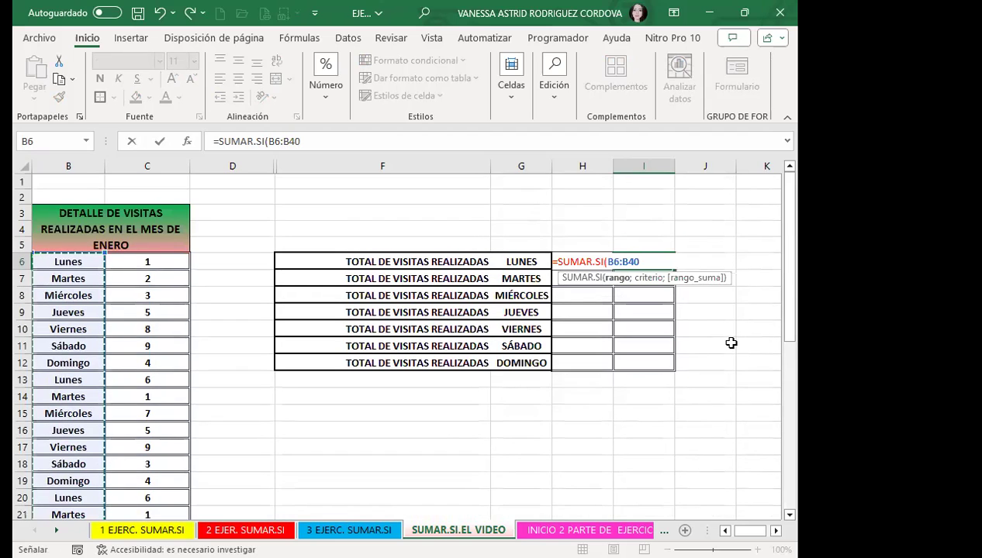
{"action": "type", "text": ";"}
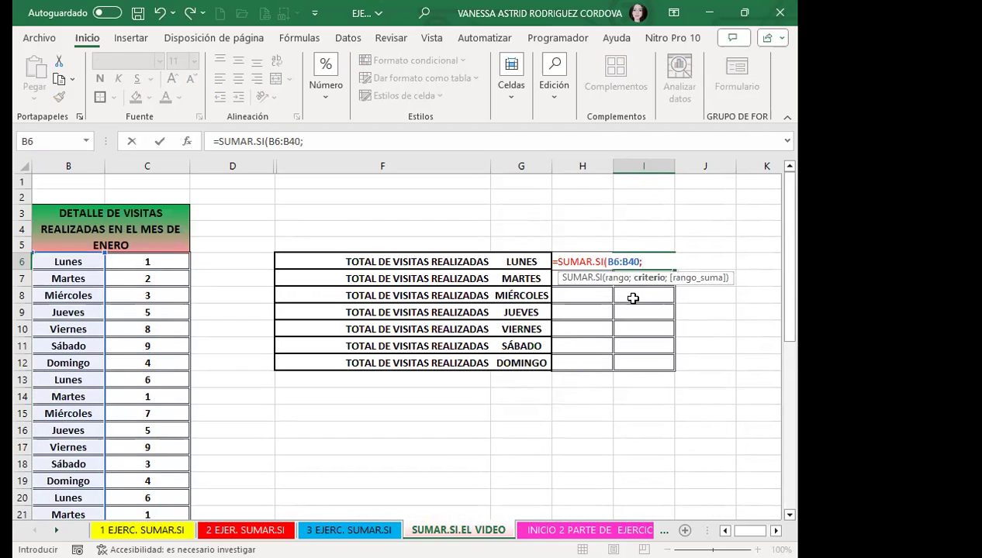
Step: Use G6 as the criterion and C6:C40 as sum range, returning 23
{"action": "left_click", "coordinate": [517, 262]}
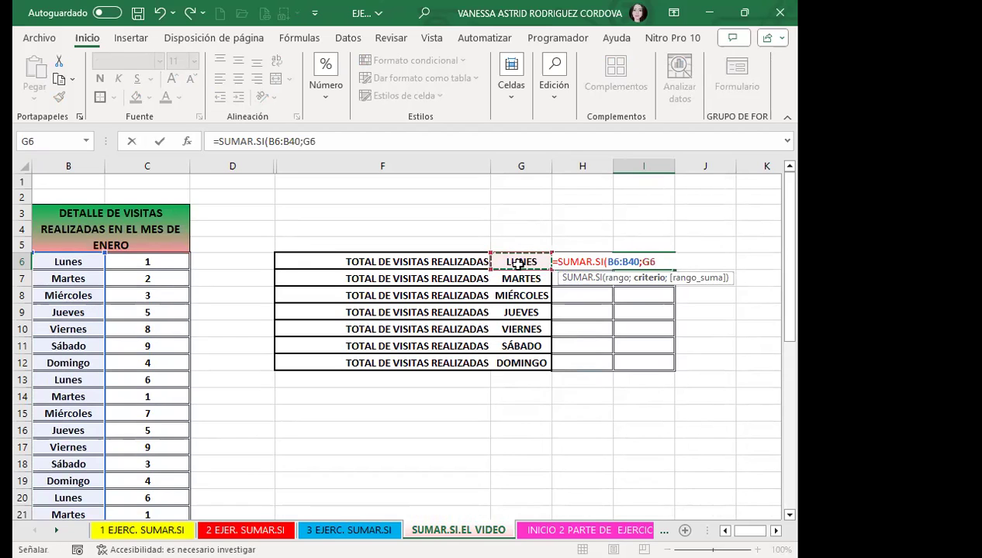
{"action": "type", "text": ";"}
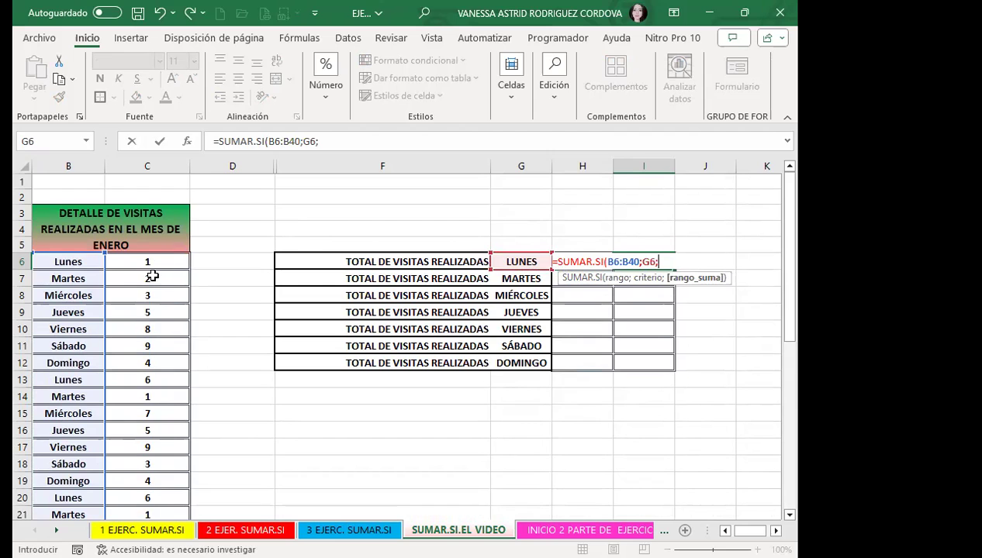
{"action": "left_click", "coordinate": [171, 263]}
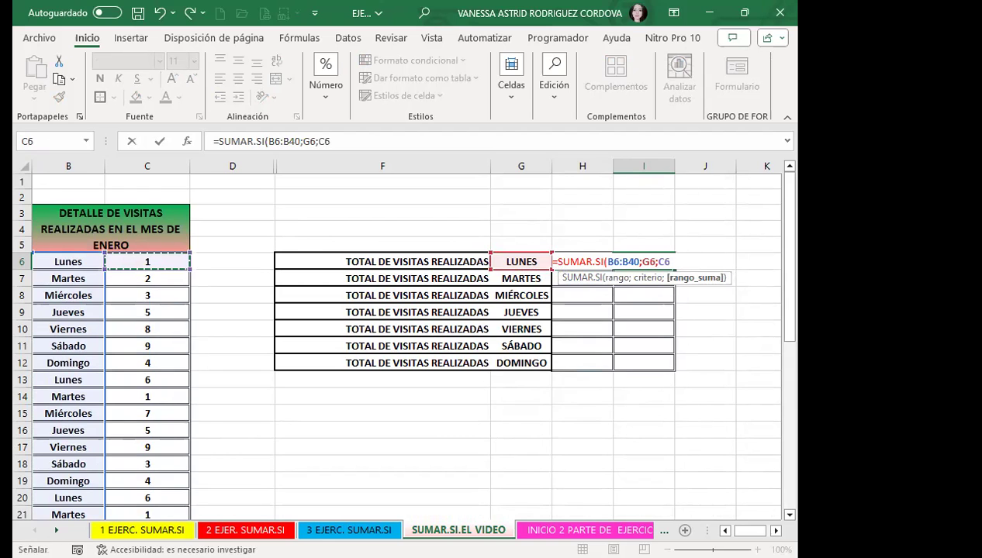
{"action": "key", "text": "ctrl+shift+Down"}
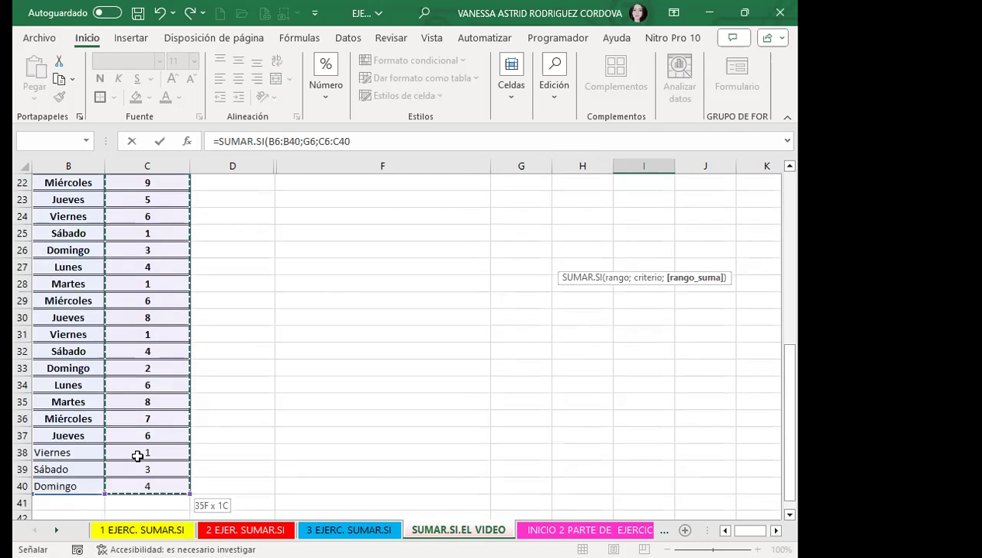
{"action": "scroll", "coordinate": [381, 322], "scroll_direction": "up", "scroll_amount": 3}
{"action": "scroll", "coordinate": [589, 281], "scroll_direction": "up", "scroll_amount": 4}
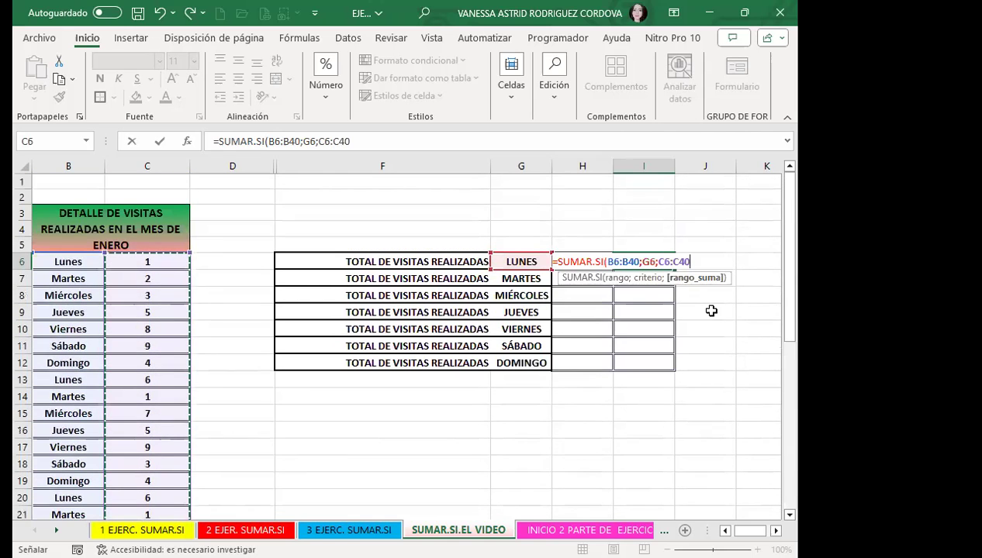
{"action": "key", "text": "Return"}
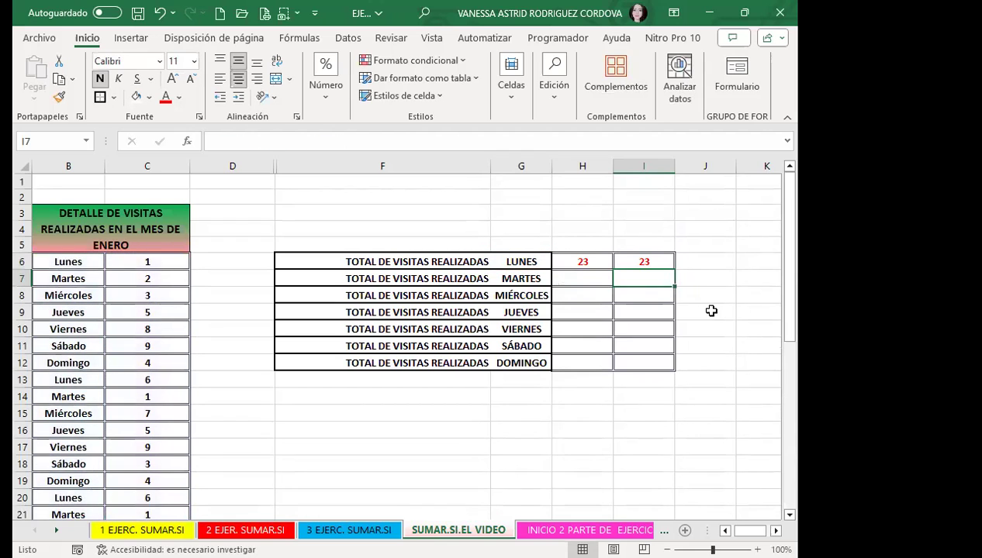
{"action": "left_click", "coordinate": [591, 260]}
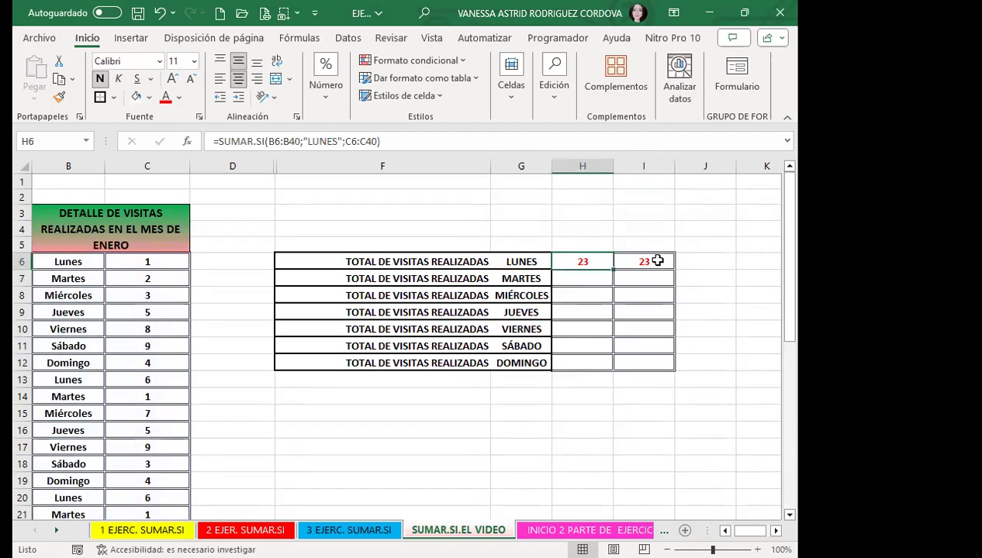
{"action": "left_click", "coordinate": [656, 260]}
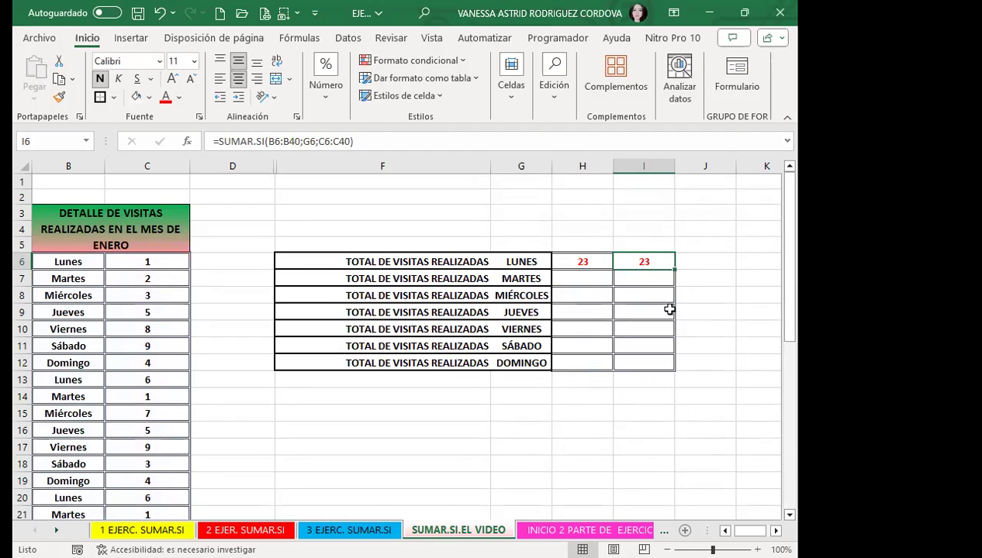
{"action": "left_click_drag", "start_coordinate": [673, 269], "coordinate": [669, 304]}
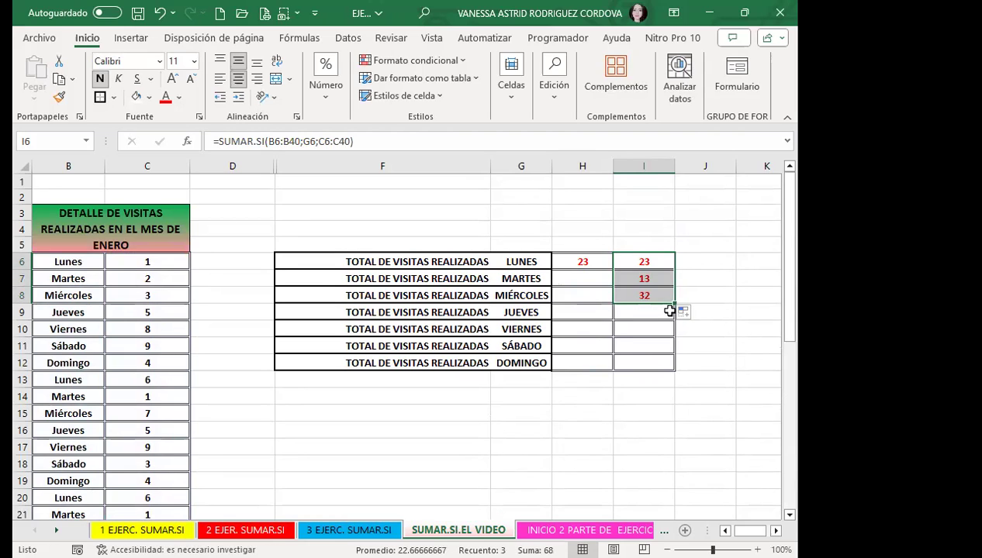
{"action": "left_click", "coordinate": [644, 296]}
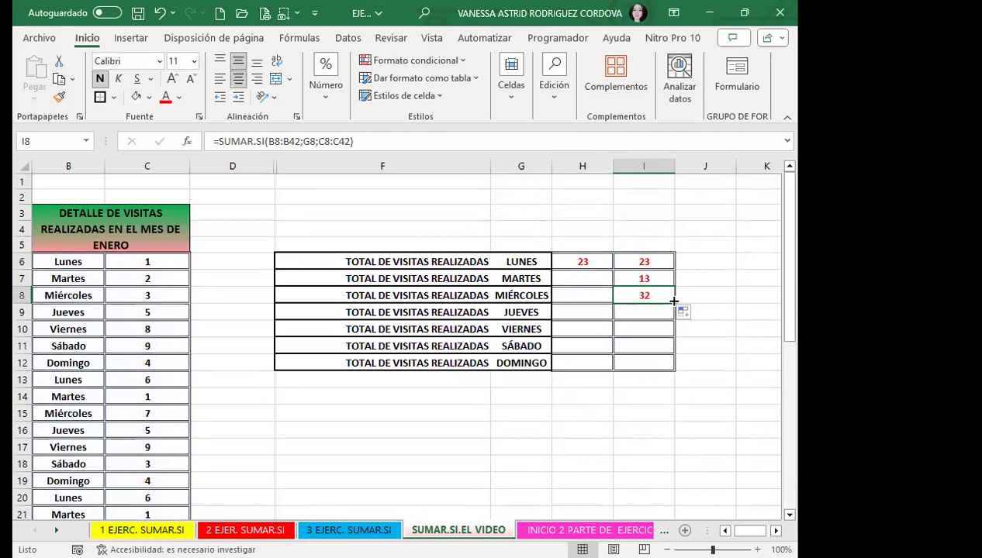
{"action": "left_click_drag", "start_coordinate": [674, 306], "coordinate": [652, 349]}
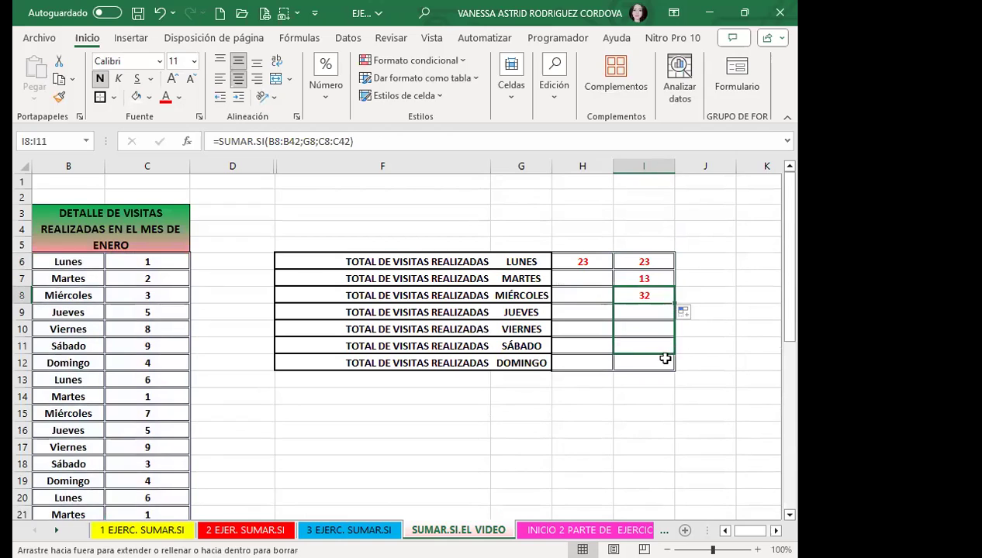
{"action": "left_click", "coordinate": [631, 344]}
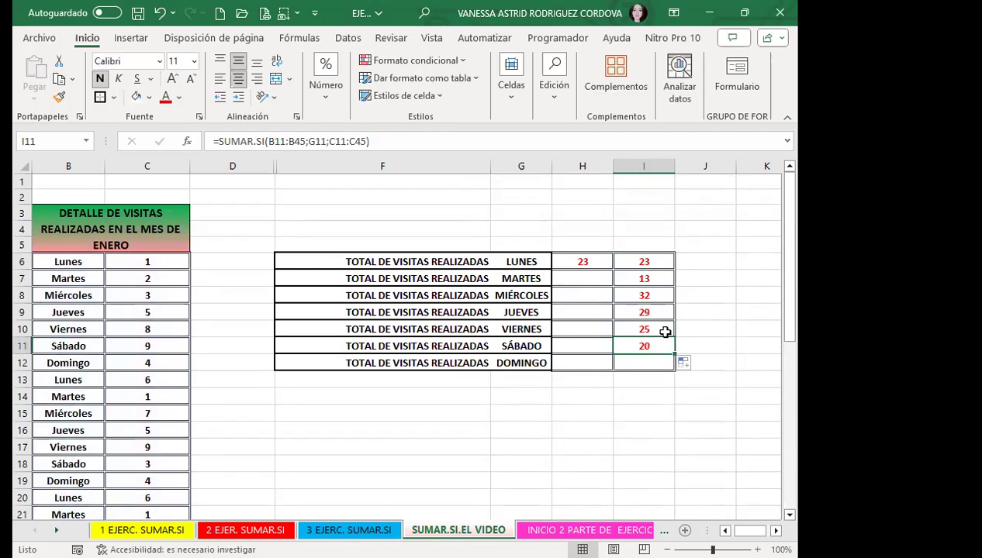
{"action": "double_click", "coordinate": [628, 348]}
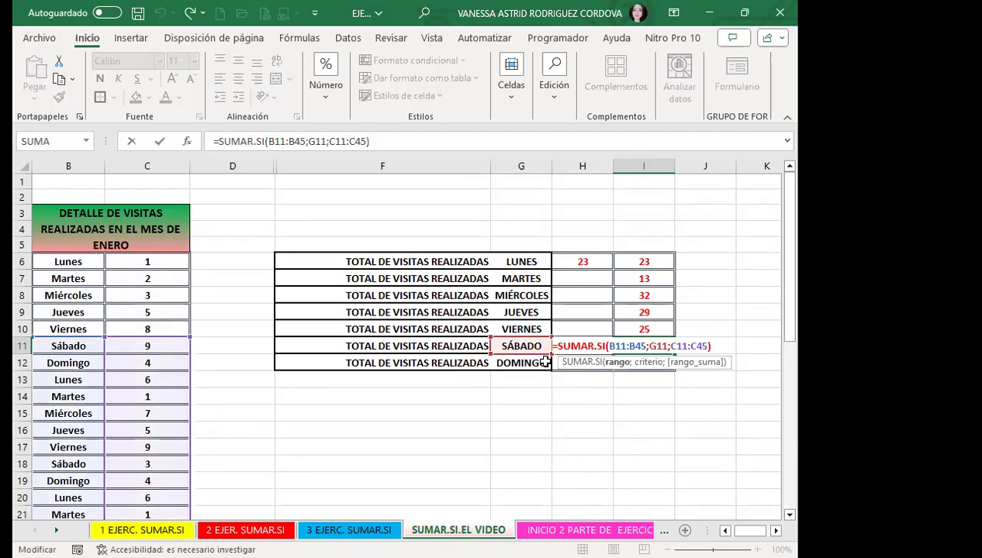
{"action": "key", "text": "Escape"}
{"action": "left_click_drag", "start_coordinate": [658, 280], "coordinate": [677, 361]}
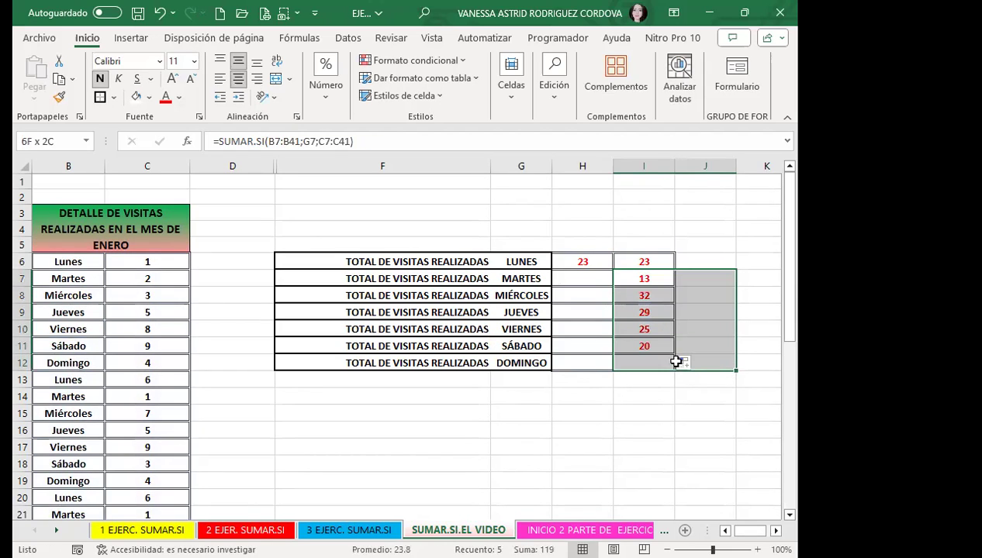
Step: Make the I6 formula's references absolute with F4 and fill it down to I12
{"action": "key", "text": "Delete"}
{"action": "left_click", "coordinate": [644, 262]}
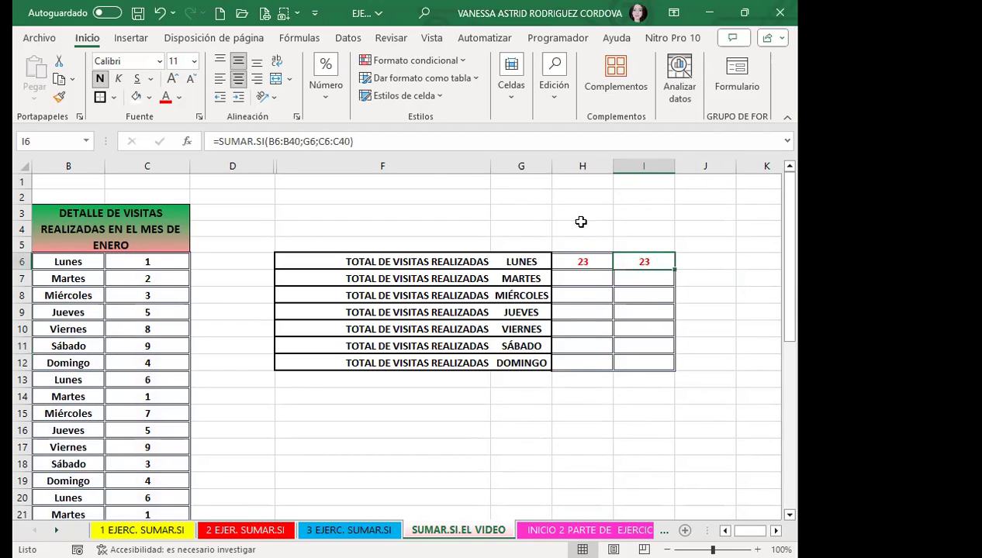
{"action": "left_click", "coordinate": [291, 142]}
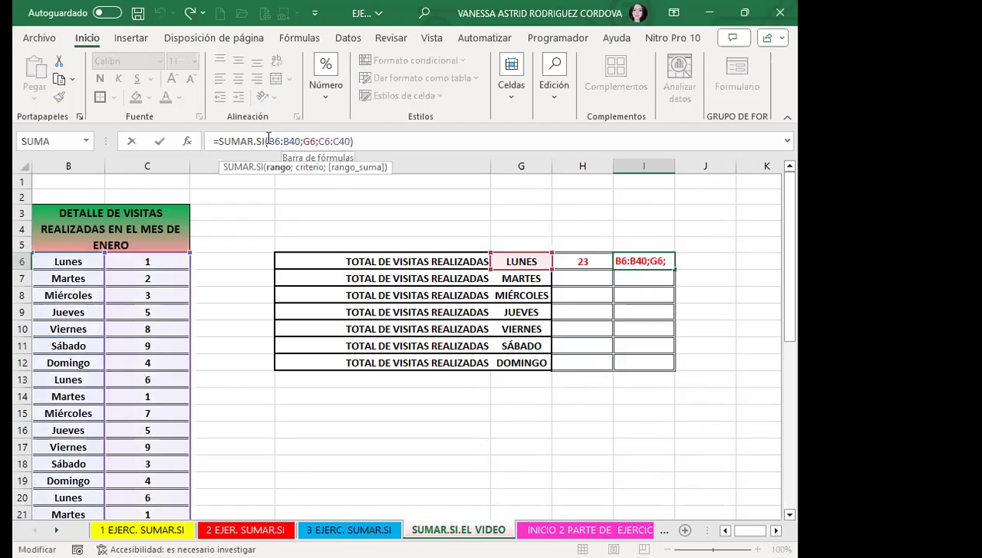
{"action": "left_click_drag", "start_coordinate": [269, 142], "coordinate": [383, 141]}
{"action": "key", "text": "F4"}
{"action": "key", "text": "F4"}
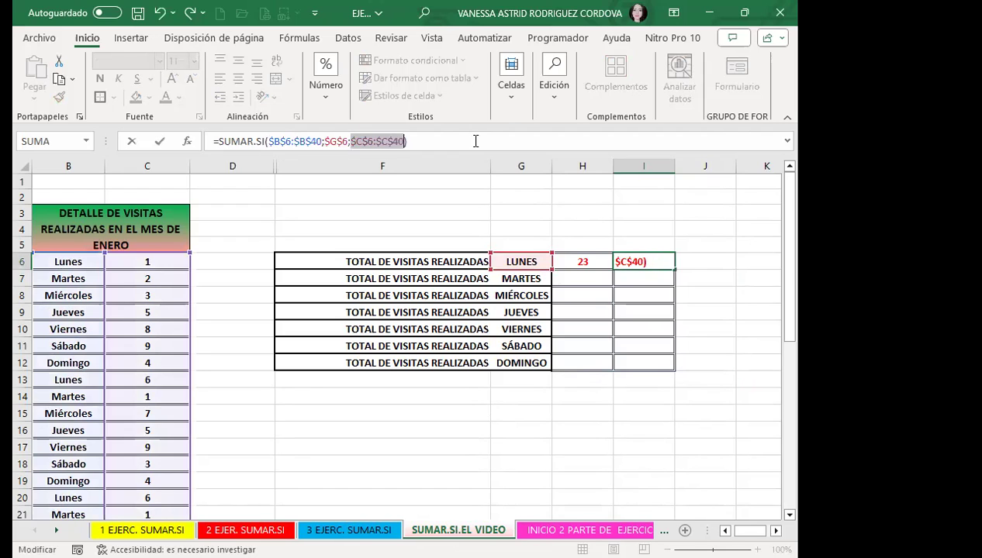
{"action": "key", "text": "Return"}
{"action": "left_click", "coordinate": [642, 263]}
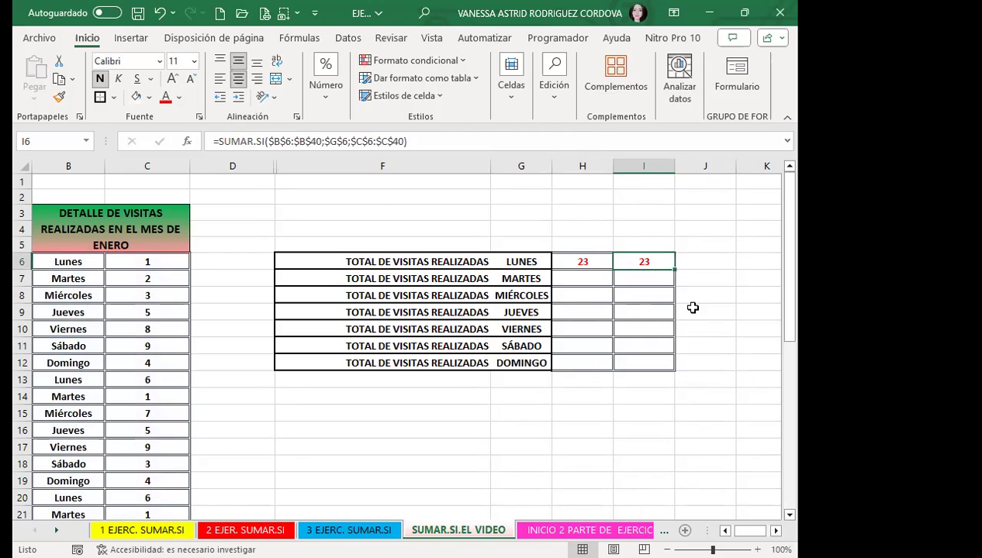
{"action": "left_click_drag", "start_coordinate": [675, 269], "coordinate": [676, 366]}
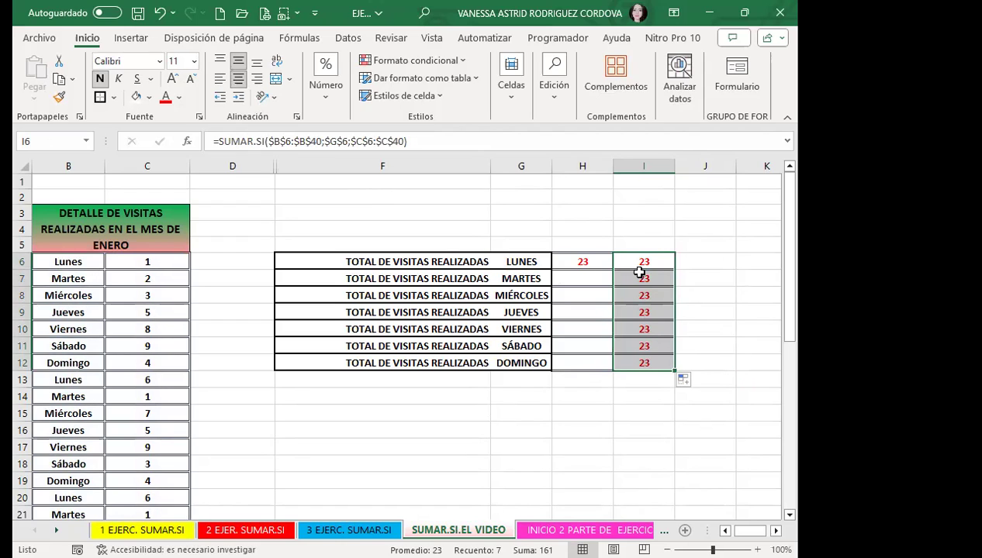
Step: Change the criterion to $G6 and refill down to I12, adding DOMINGO at 17
{"action": "left_click", "coordinate": [636, 262]}
{"action": "left_click", "coordinate": [323, 142]}
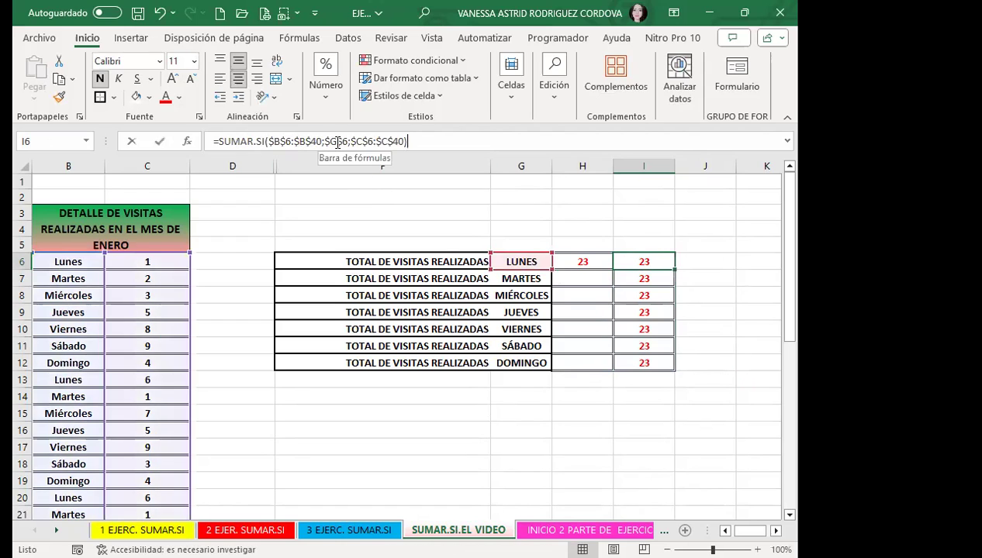
{"action": "key", "text": "F4"}
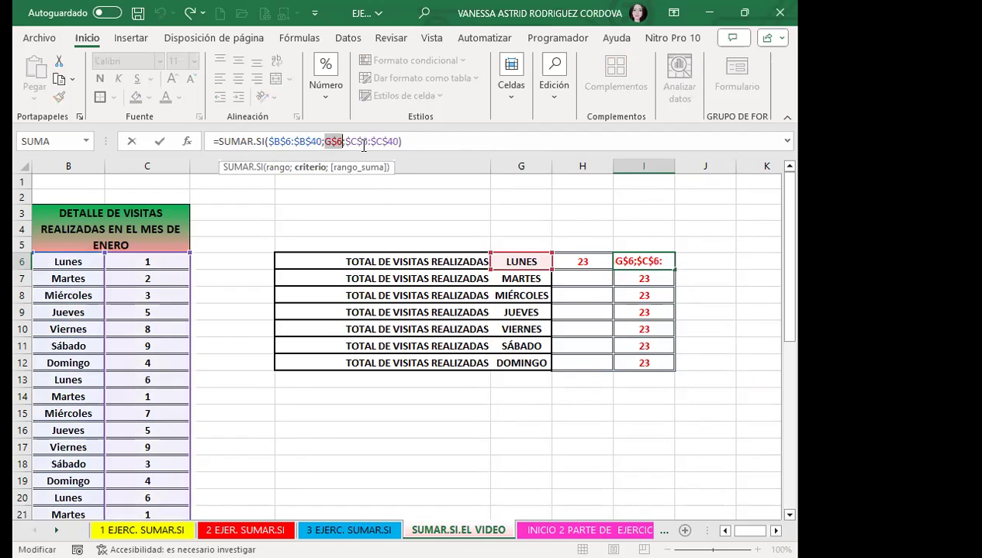
{"action": "key", "text": "F4"}
{"action": "key", "text": "Return"}
{"action": "left_click", "coordinate": [652, 260]}
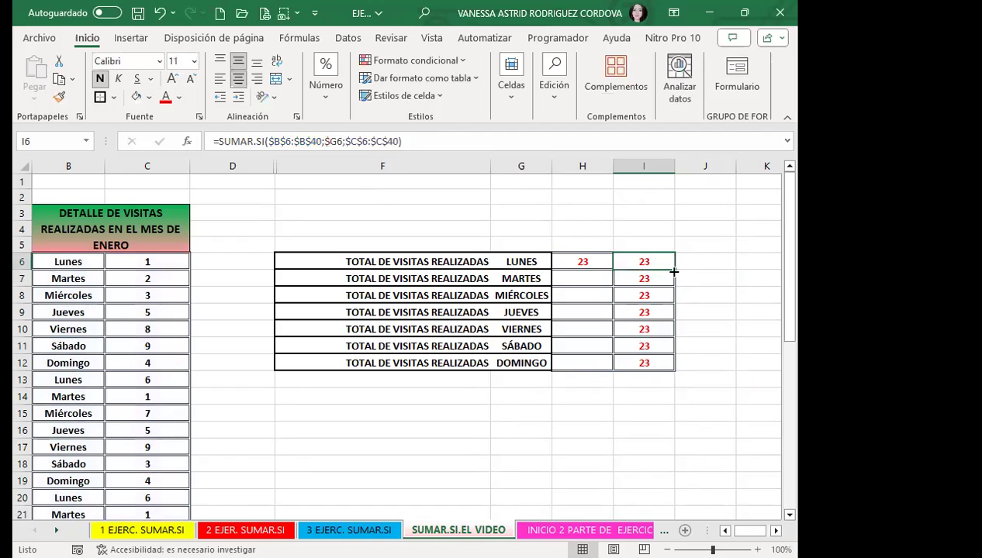
{"action": "left_click_drag", "start_coordinate": [674, 271], "coordinate": [663, 354]}
{"action": "key", "text": "ctrl+c"}
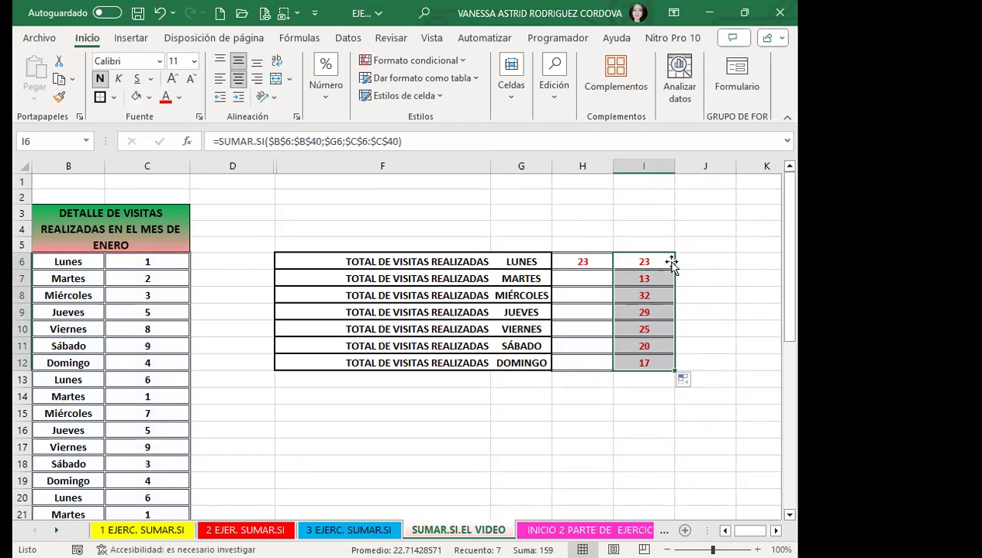
{"action": "left_click", "coordinate": [650, 262]}
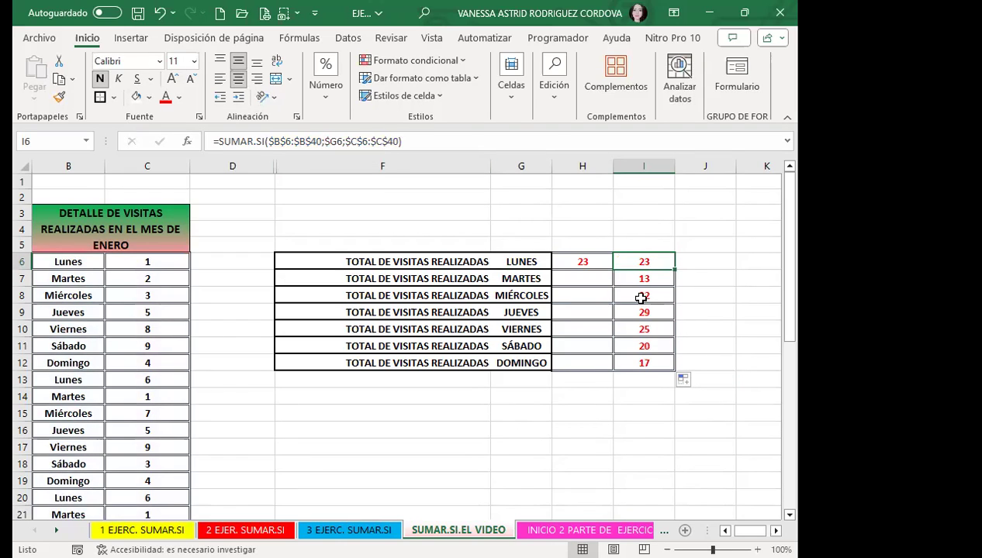
Step: Review the SUMAR.SI formulas in I6:I8 against the original LUNES formula in H6
{"action": "key", "text": "Down"}
{"action": "key", "text": "Down"}
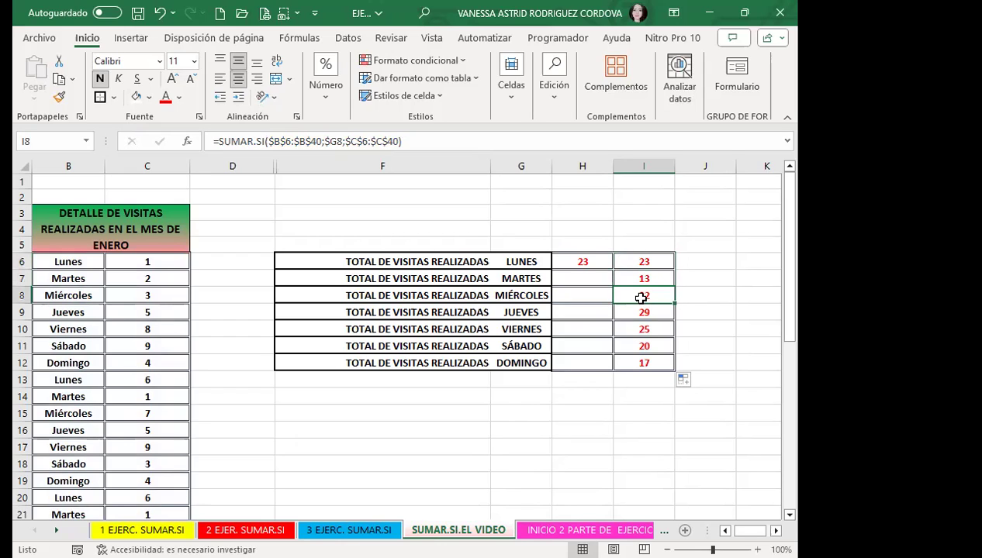
{"action": "key", "text": "Down"}
{"action": "key", "text": "Down"}
{"action": "key", "text": "Down"}
{"action": "key", "text": "Down"}
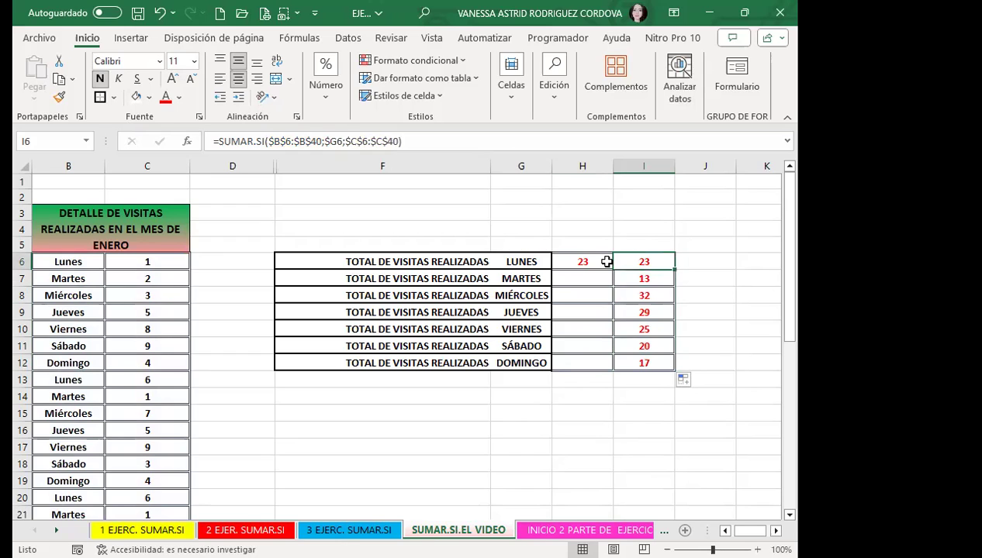
{"action": "left_click", "coordinate": [602, 259]}
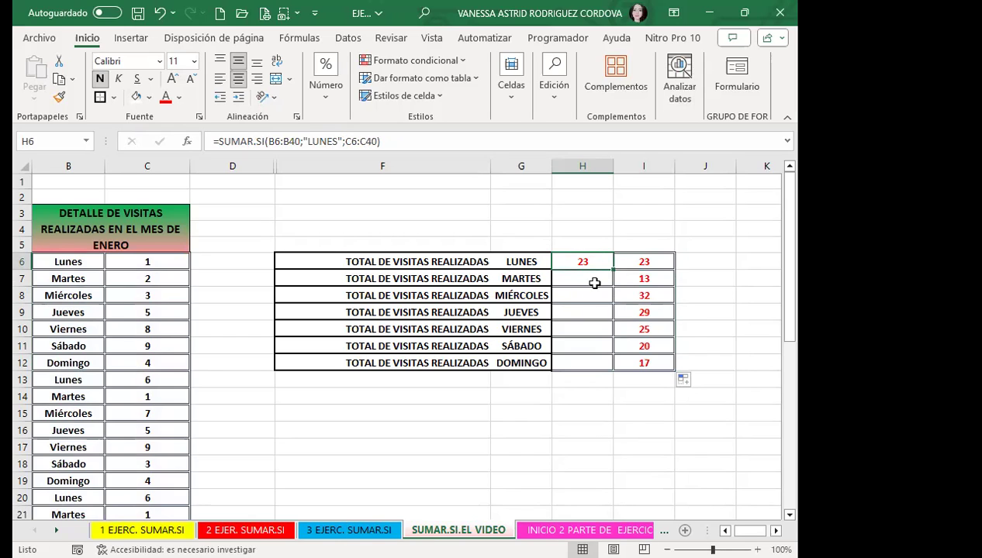
{"action": "left_click", "coordinate": [628, 260]}
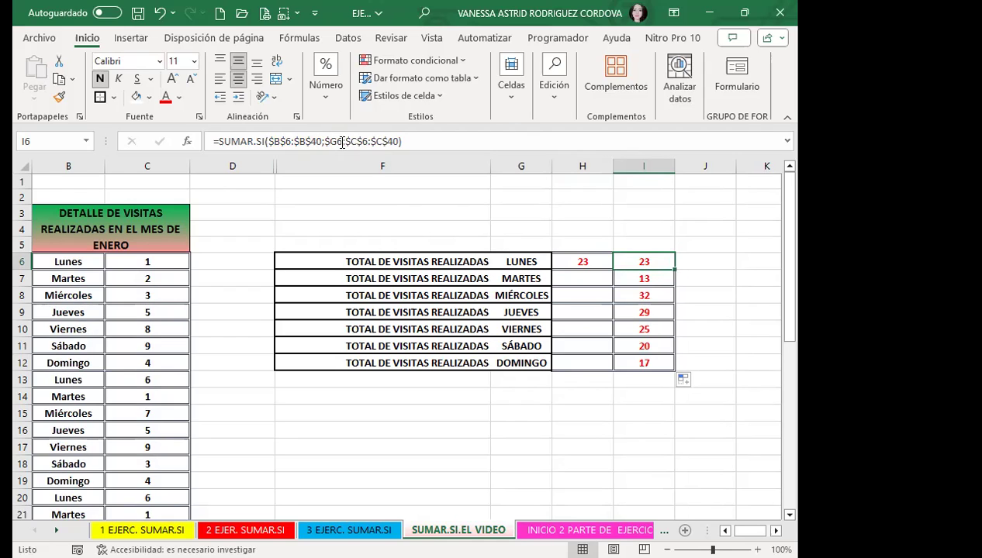
{"action": "left_click", "coordinate": [651, 362]}
{"action": "left_click", "coordinate": [648, 313]}
{"action": "left_click", "coordinate": [638, 290]}
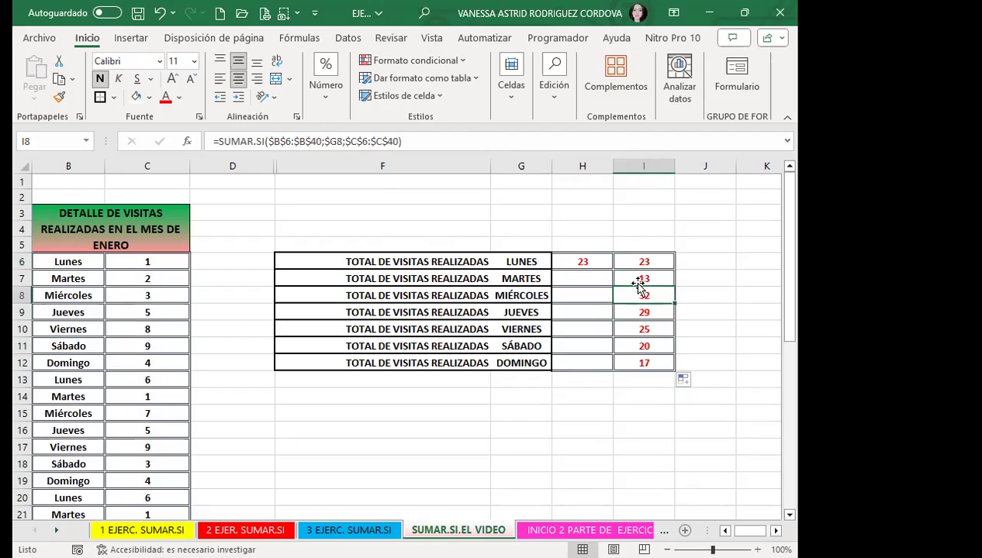
{"action": "left_click", "coordinate": [633, 262]}
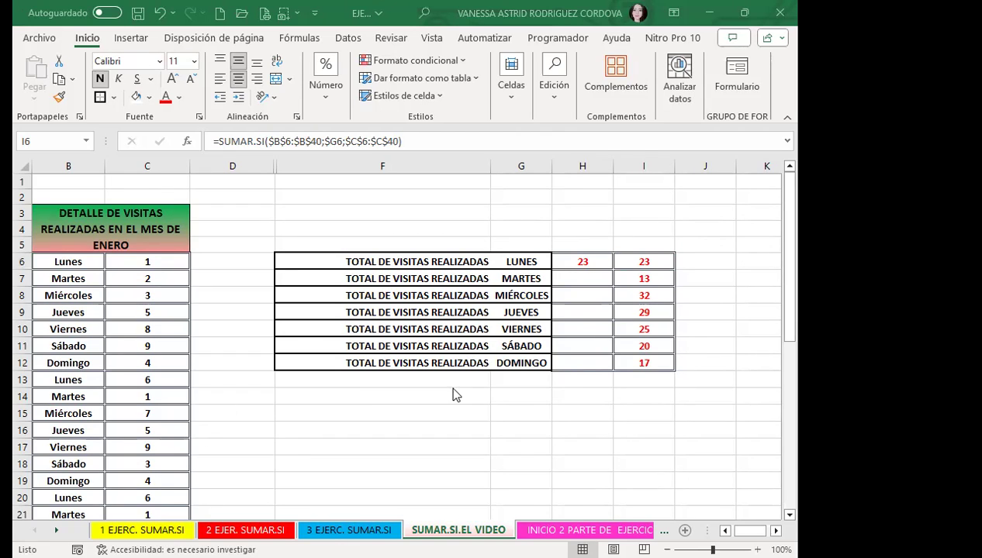
Step: Dismiss the paste marker and switch to slide 6 of the PowerPoint presentation
{"action": "key", "text": "ctrl+v"}
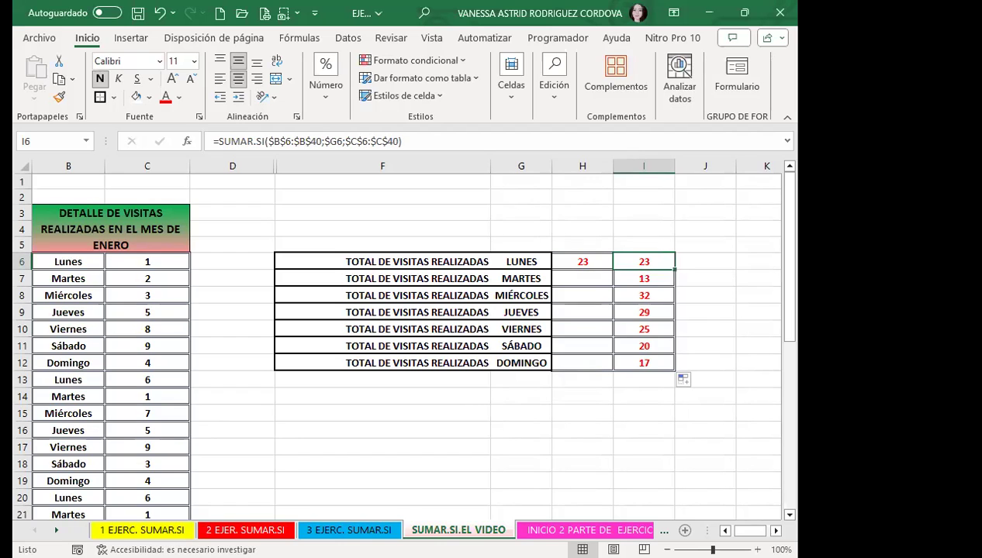
{"action": "key", "text": "Escape"}
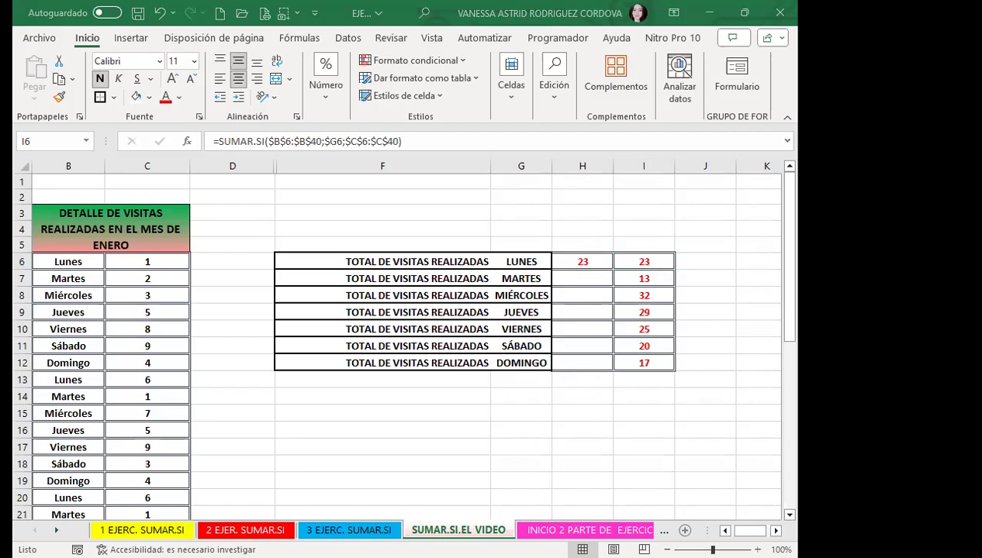
{"action": "key", "text": "alt+Tab"}
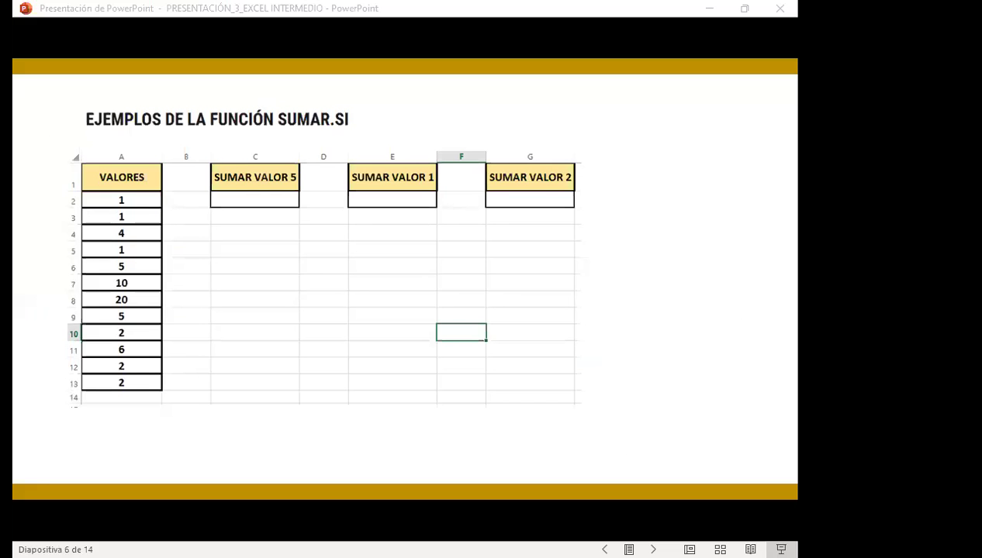
Step: Advance to slide 7, 'Función Contar. SI', showing =CONTAR.SI(rango,criterio)
{"action": "left_click", "coordinate": [729, 353]}
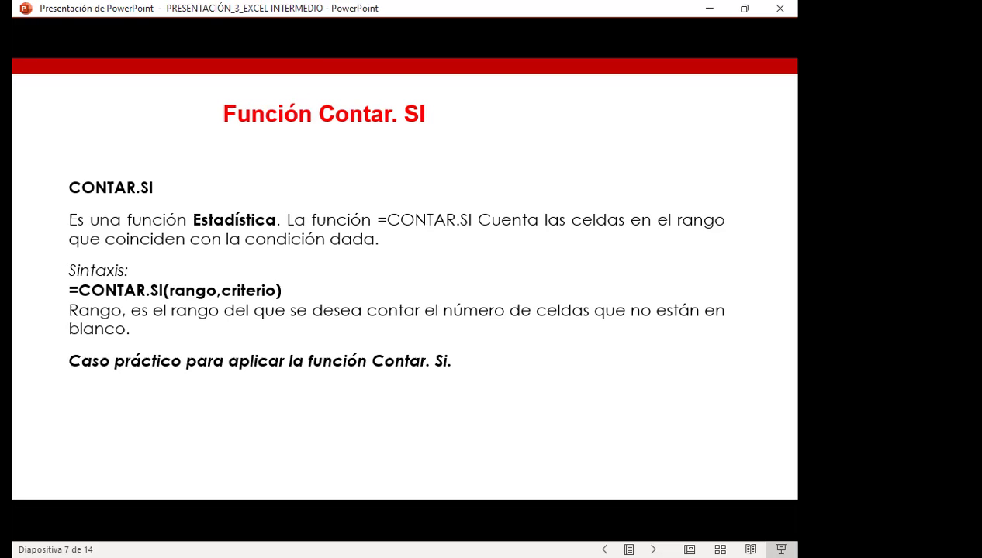
Step: Advance to slide 8, the exercise counting 8 HOMBRES and 7 MUJERES
{"action": "key", "text": "Right"}
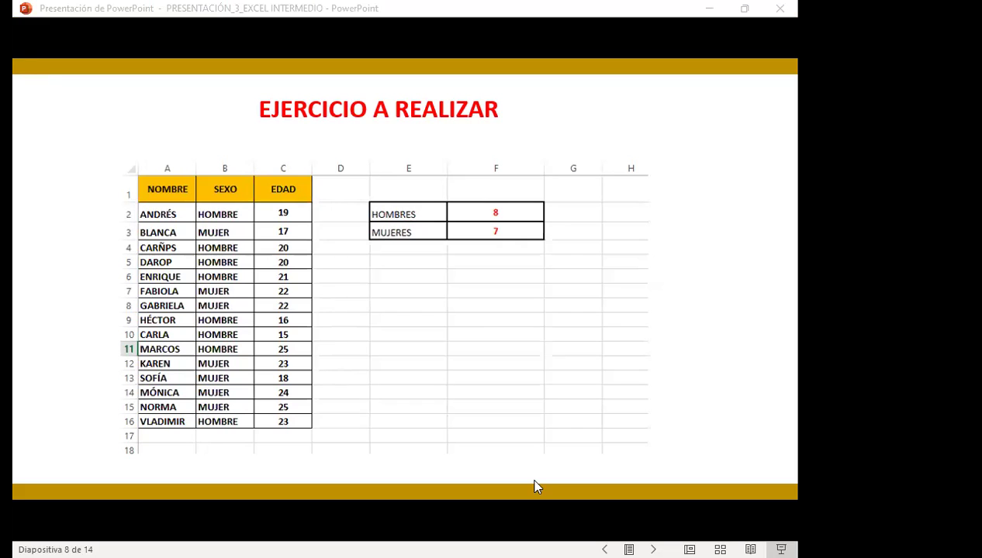
Step: Return to the EJERCICIO CONTAR.SI 1 sheet and select cell F2 for the HOMBRES count
{"action": "key", "text": "alt+Tab"}
{"action": "key", "text": "ctrl+Page_Down"}
{"action": "key", "text": "Left"}
{"action": "key", "text": "Up"}
{"action": "key", "text": "Up"}
{"action": "key", "text": "Up"}
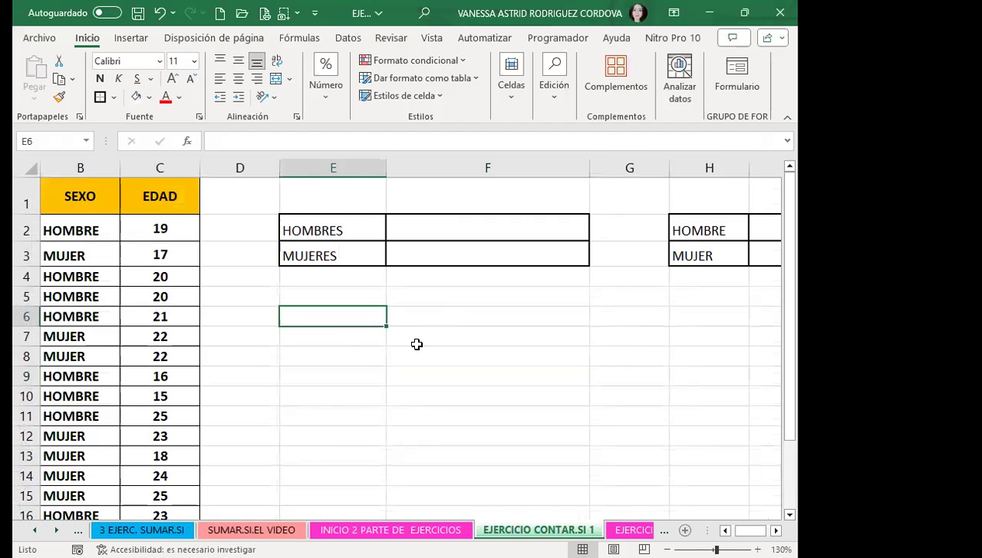
{"action": "left_click", "coordinate": [415, 229]}
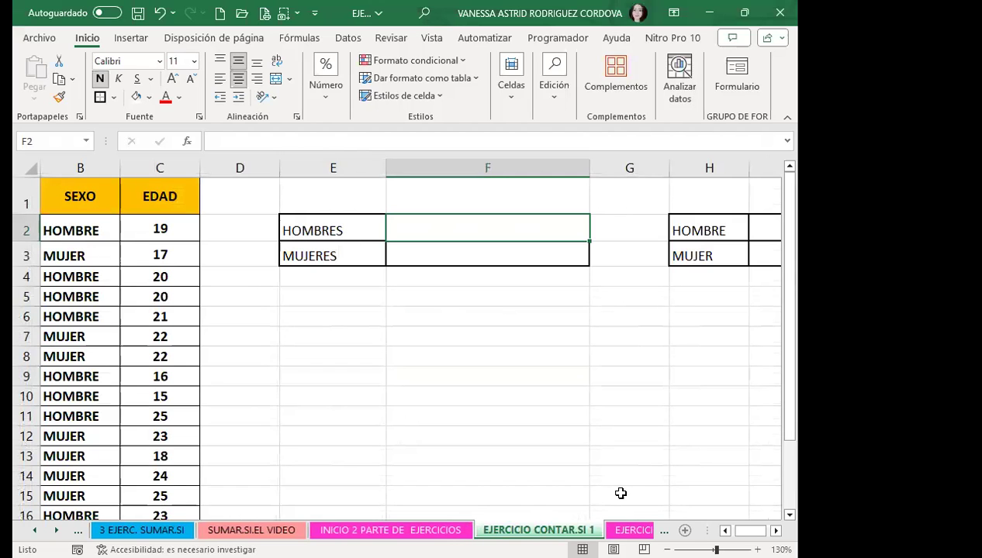
{"action": "scroll", "coordinate": [613, 489], "scroll_direction": "left", "scroll_amount": 1}
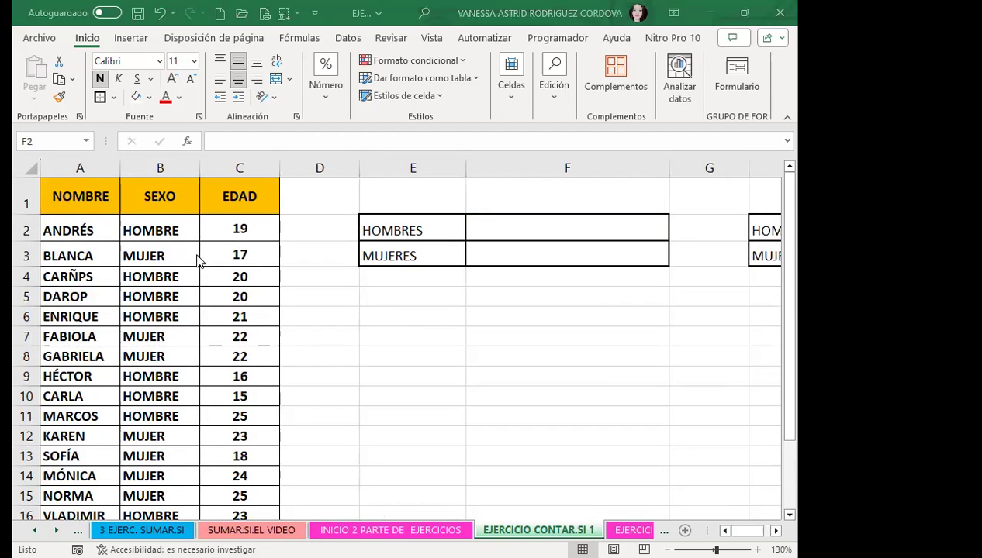
{"action": "left_click", "coordinate": [514, 231]}
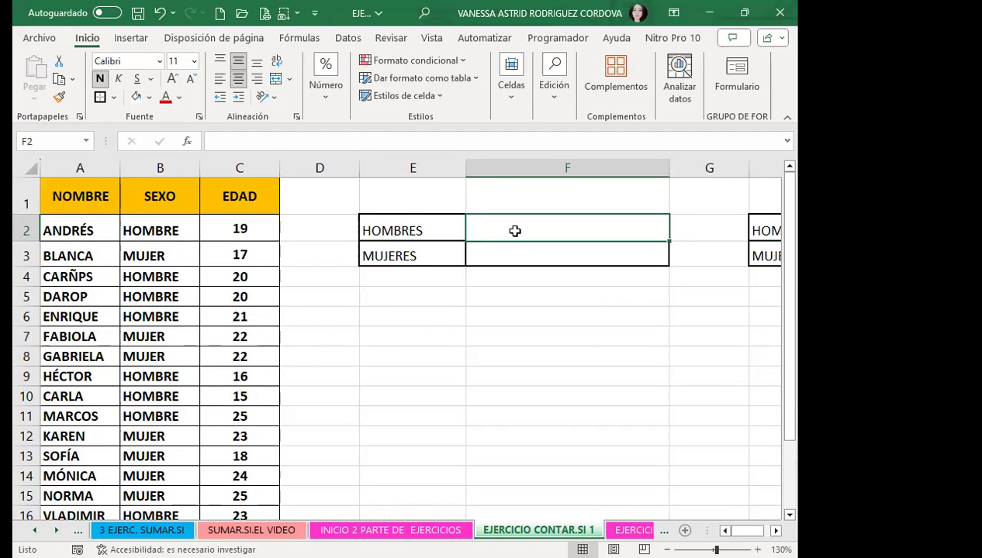
Step: Enter =CONTAR.SI(B2:B16;"HOMBRE") in F2, which gives 8
{"action": "type", "text": "="}
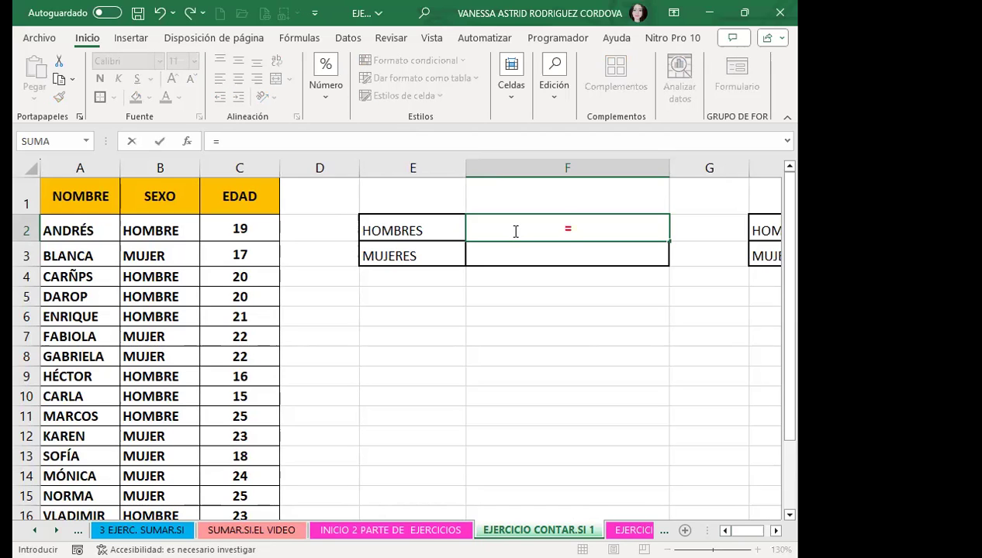
{"action": "type", "text": "CONAR"}
{"action": "key", "text": "BackSpace"}
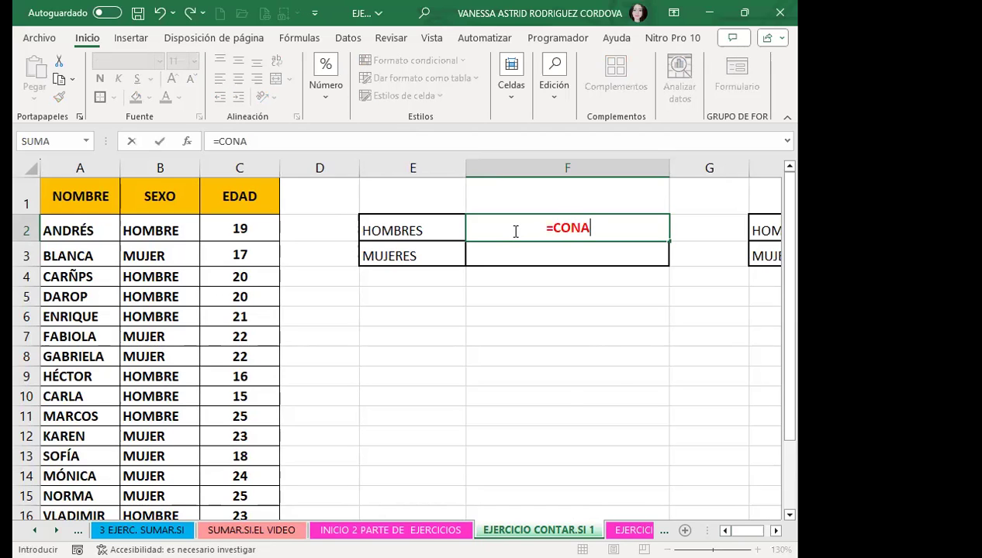
{"action": "key", "text": "BackSpace"}
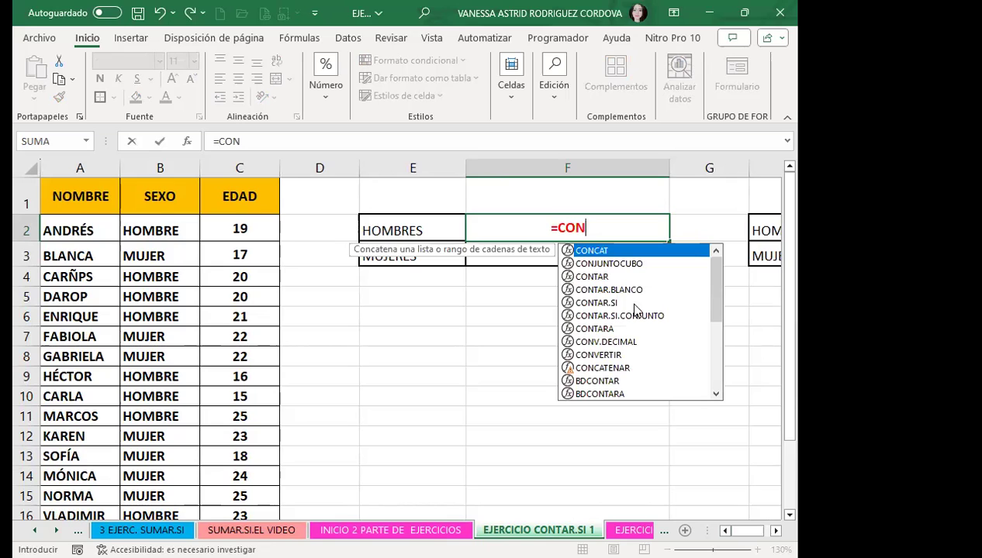
{"action": "left_click", "coordinate": [613, 304]}
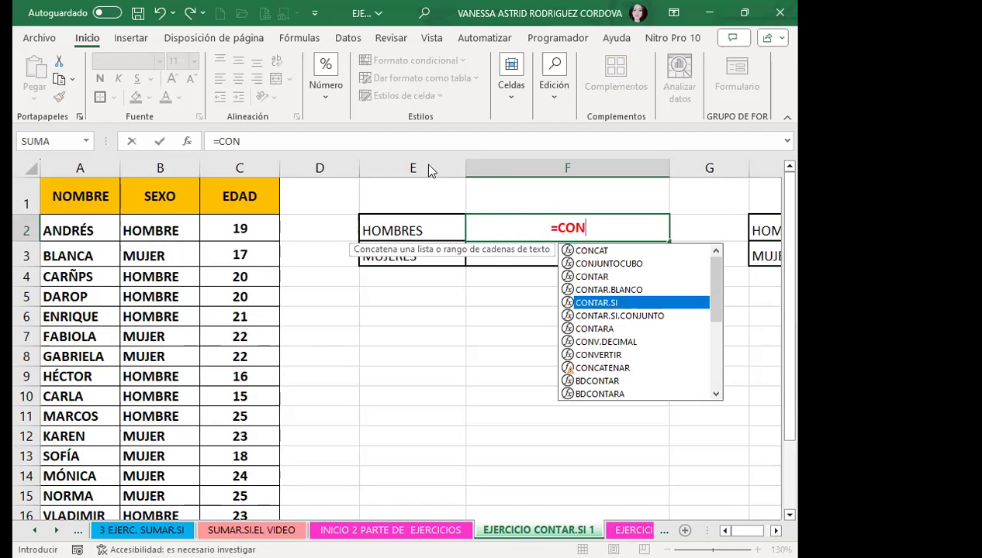
{"action": "key", "text": "Tab"}
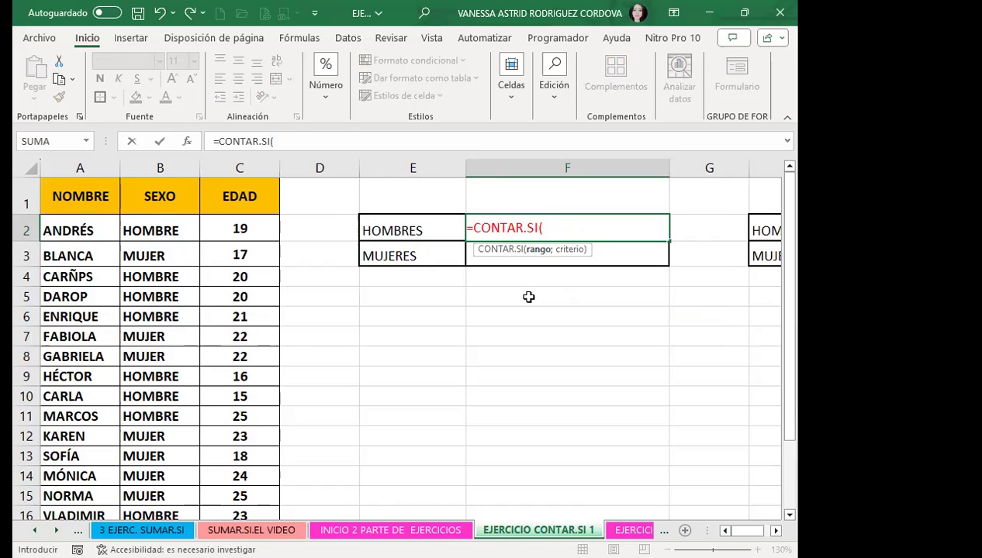
{"action": "left_click", "coordinate": [180, 229]}
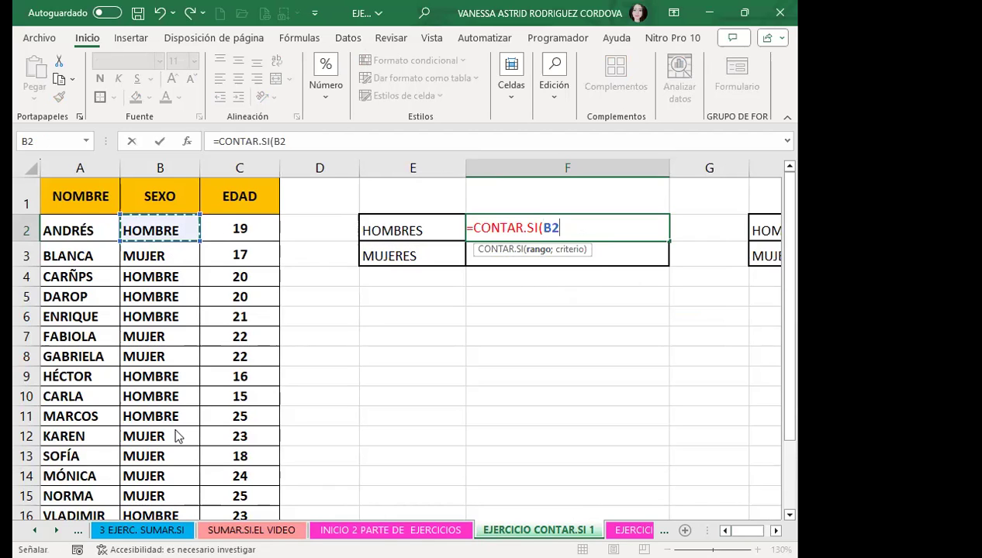
{"action": "key", "text": "ctrl+shift+Down"}
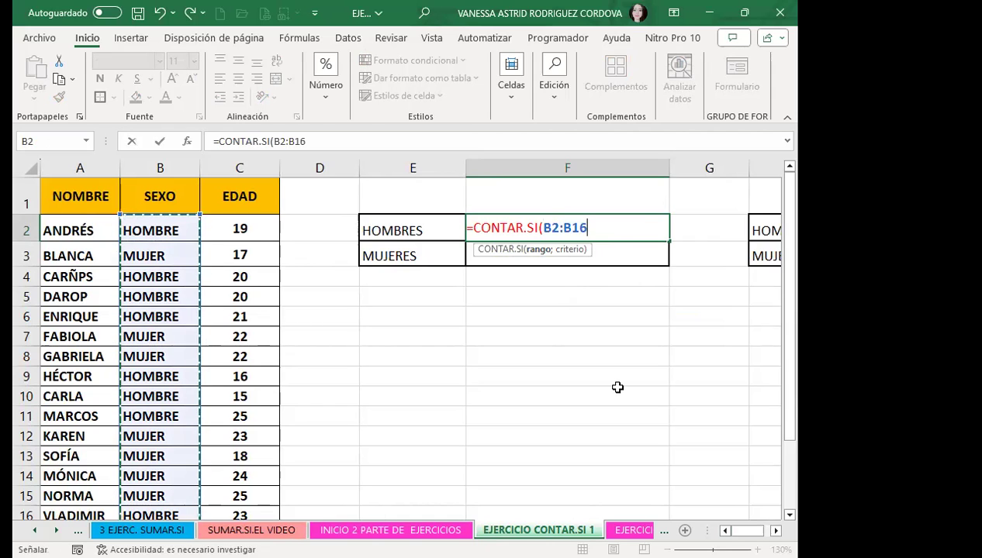
{"action": "type", "text": ";"}
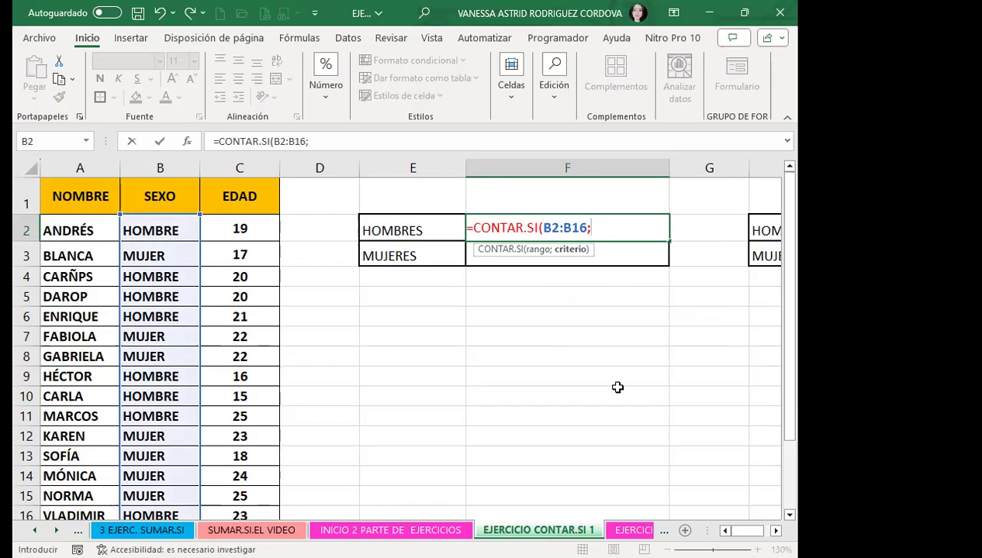
{"action": "type", "text": "\"HOMBRE"}
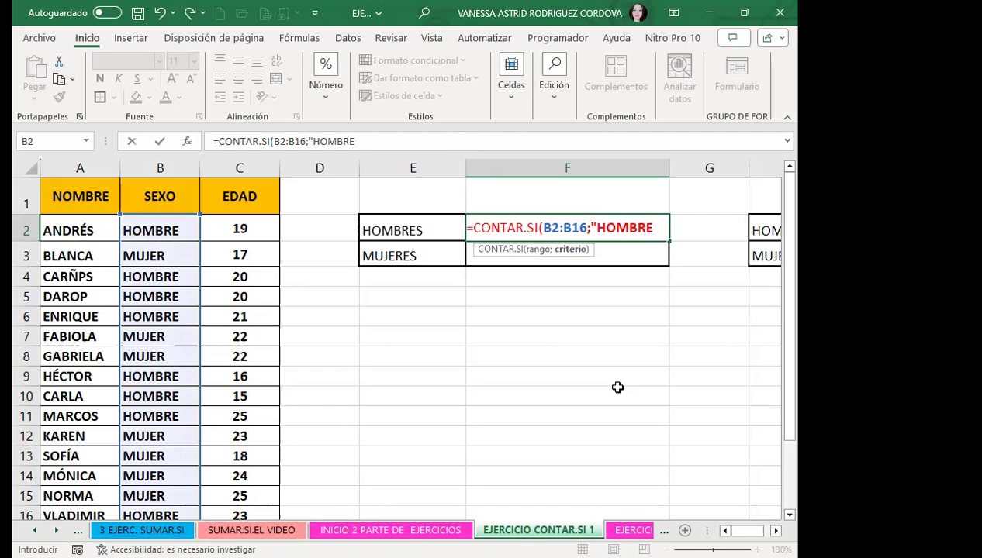
{"action": "type", "text": "\""}
{"action": "type", "text": ")"}
{"action": "key", "text": "Return"}
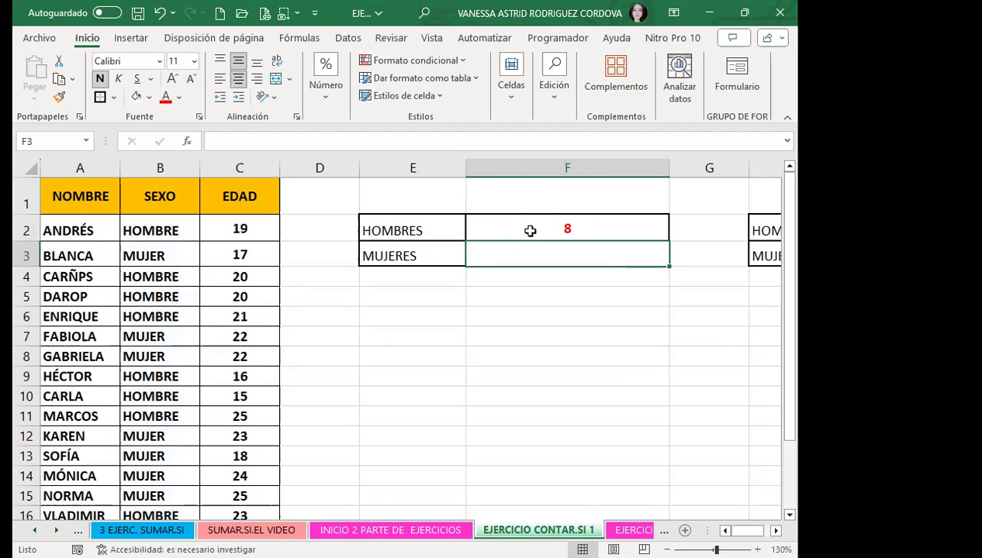
{"action": "left_click", "coordinate": [371, 227]}
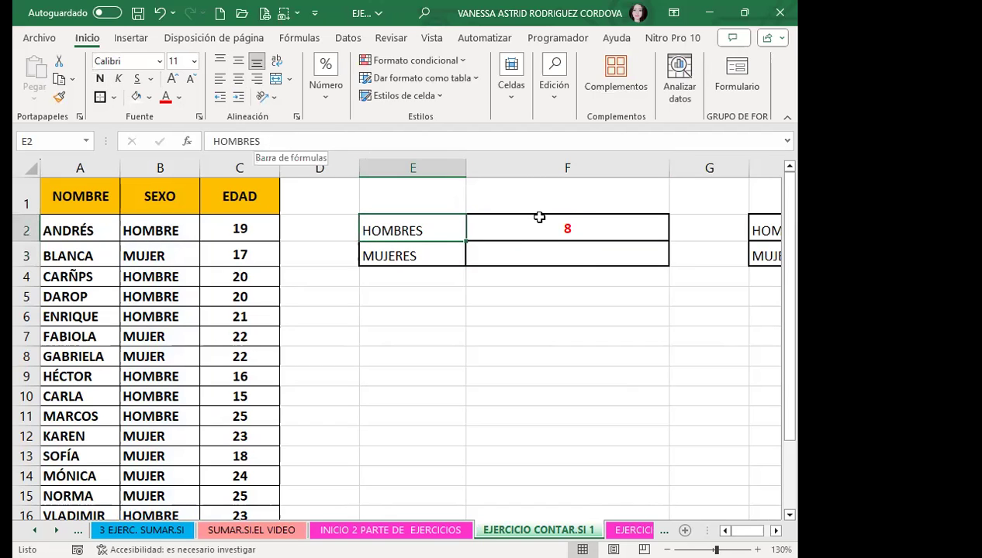
{"action": "left_click", "coordinate": [520, 254]}
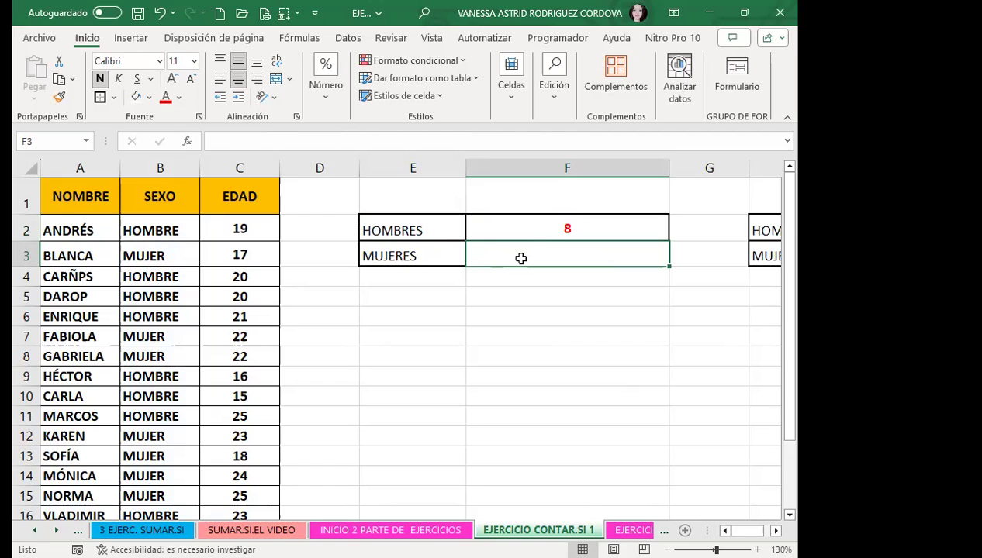
Step: Enter =CONTAR.SI(B2:B16;"MUJER") in F3 to count the 7 women
{"action": "type", "text": "="}
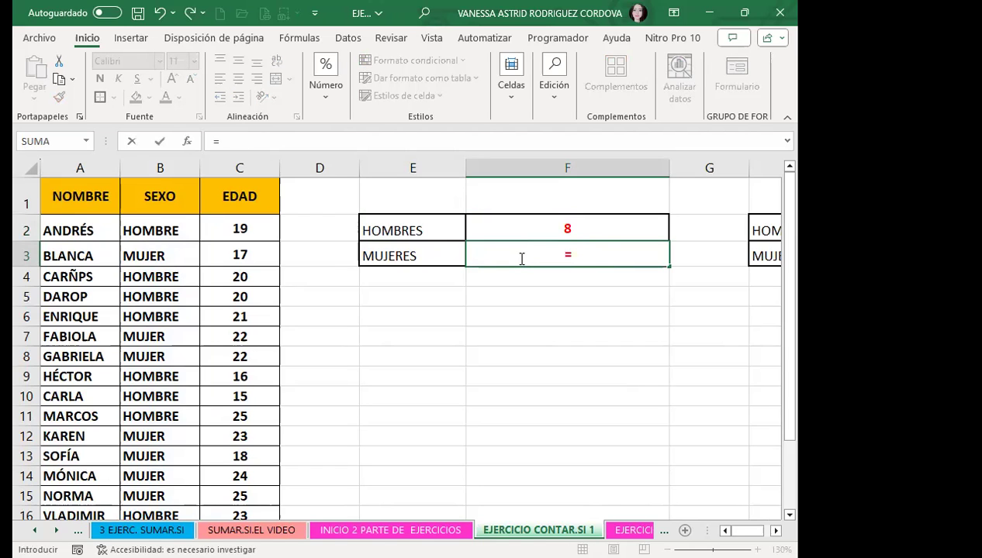
{"action": "type", "text": "CONTA"}
{"action": "left_click", "coordinate": [583, 302]}
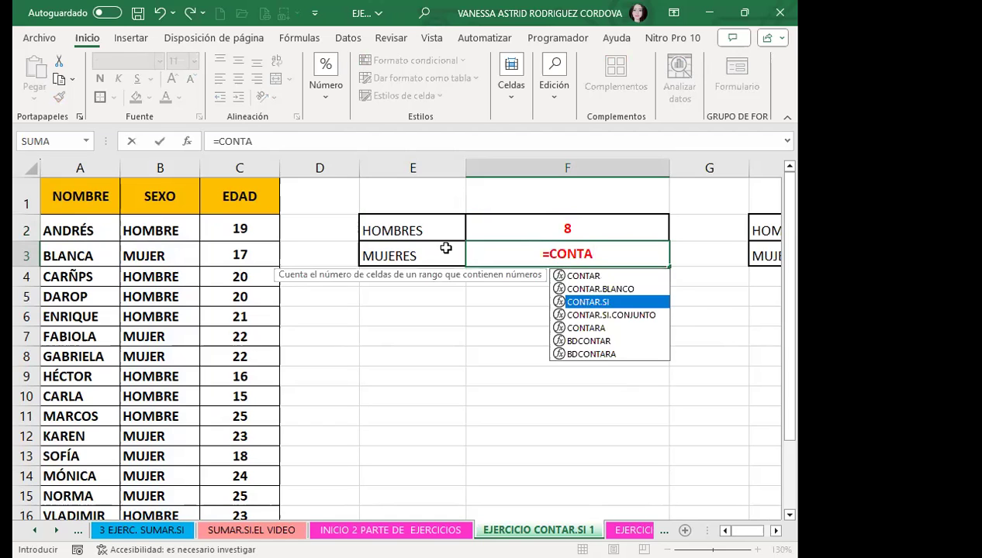
{"action": "key", "text": "Tab"}
{"action": "left_click", "coordinate": [160, 228]}
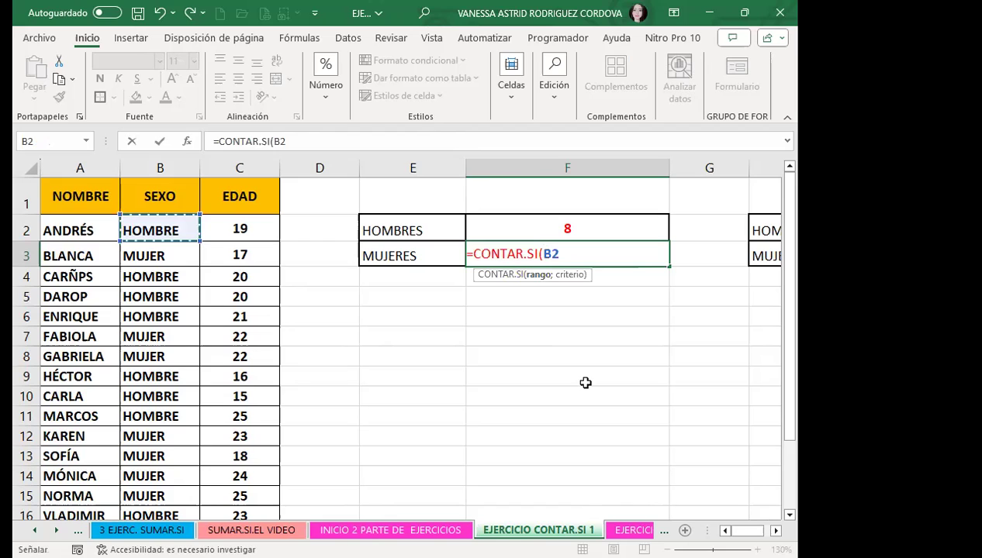
{"action": "key", "text": "ctrl+shift+Down"}
{"action": "type", "text": ":B16;\""}
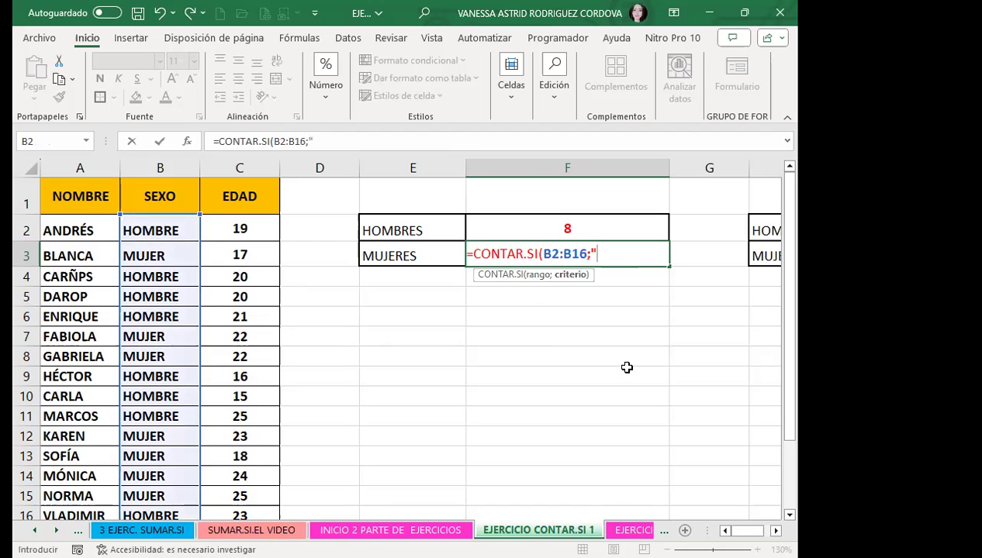
{"action": "type", "text": "MUJER\""}
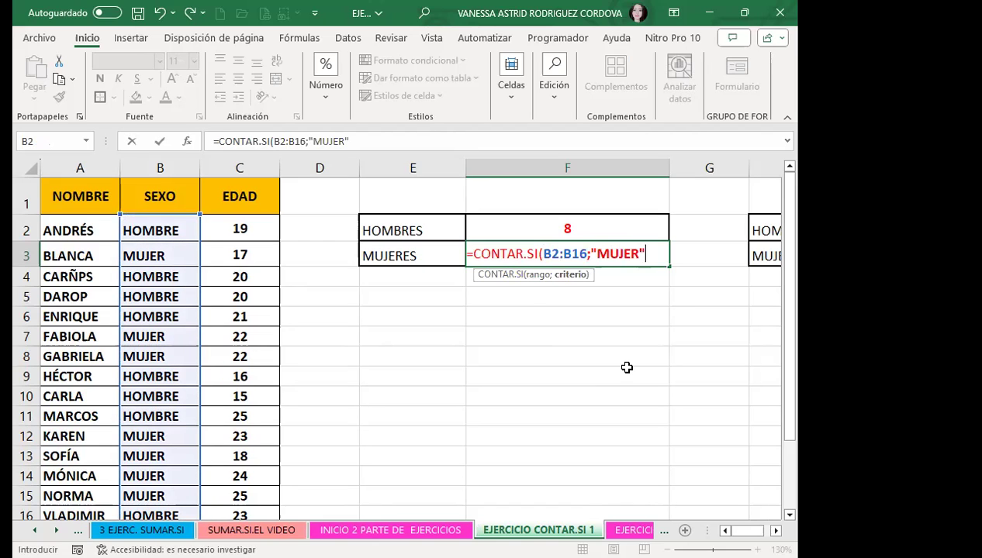
{"action": "type", "text": ")"}
{"action": "key", "text": "Return"}
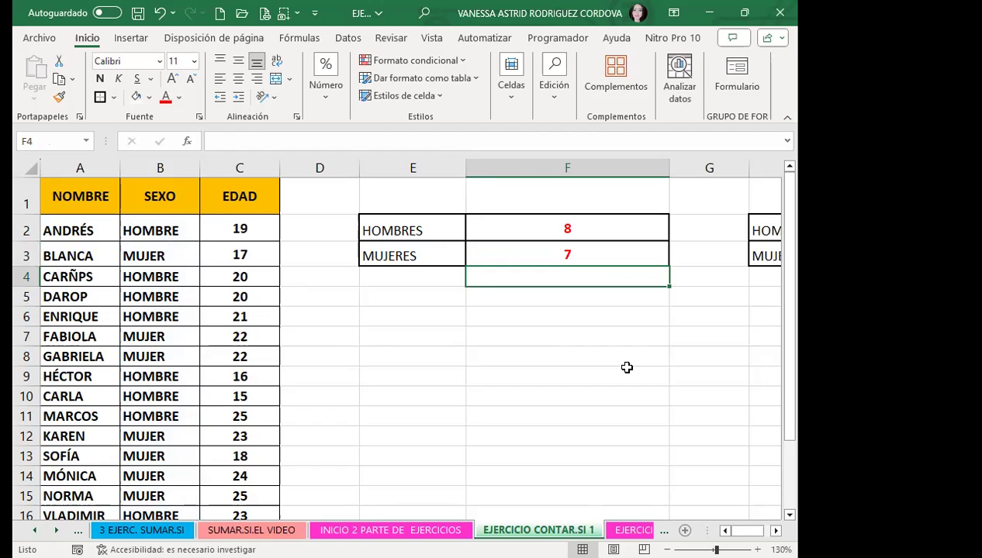
Step: Narrow columns F and D to tighten the sheet layout
{"action": "left_click", "coordinate": [535, 236]}
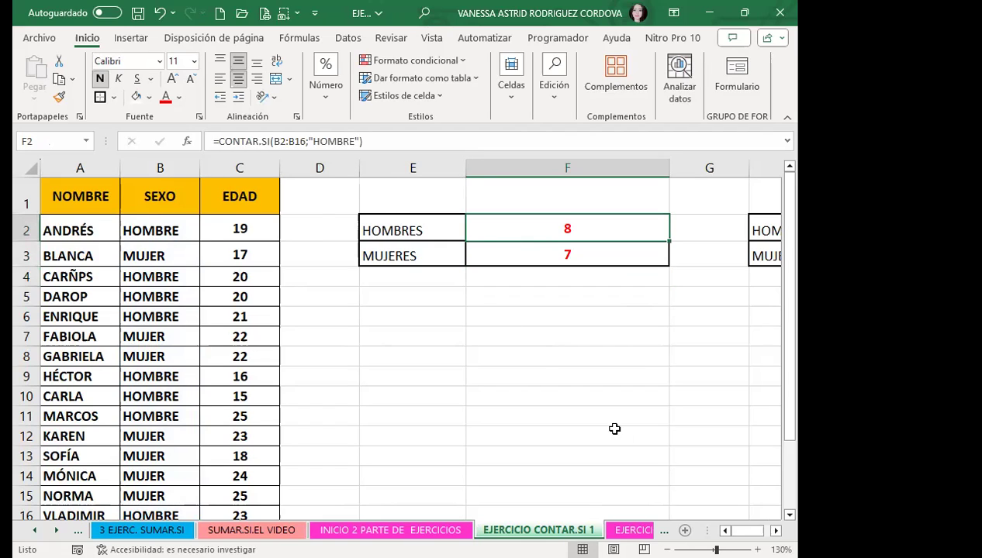
{"action": "scroll", "coordinate": [405, 343], "scroll_direction": "right", "scroll_amount": 1}
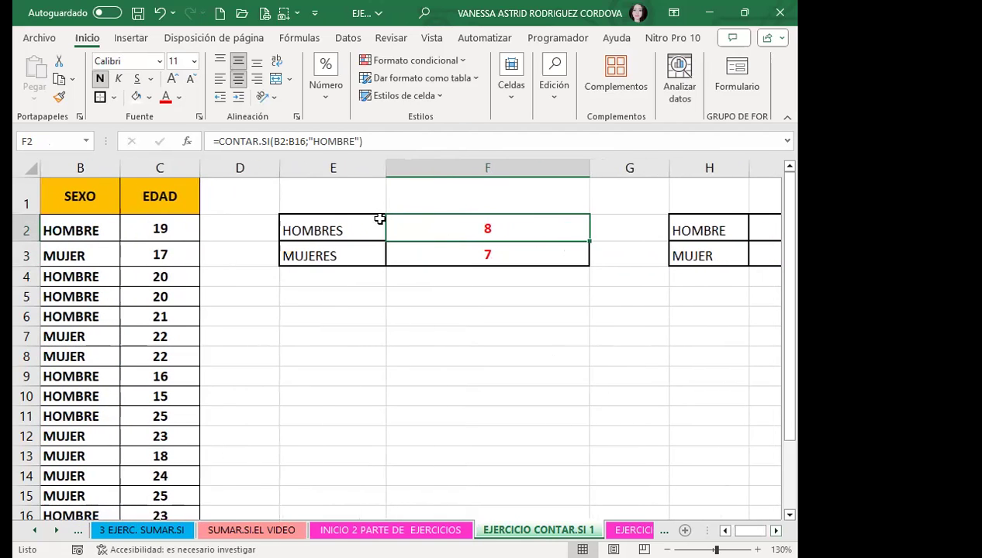
{"action": "left_click_drag", "start_coordinate": [384, 172], "coordinate": [361, 173]}
{"action": "left_click_drag", "start_coordinate": [559, 167], "coordinate": [467, 168]}
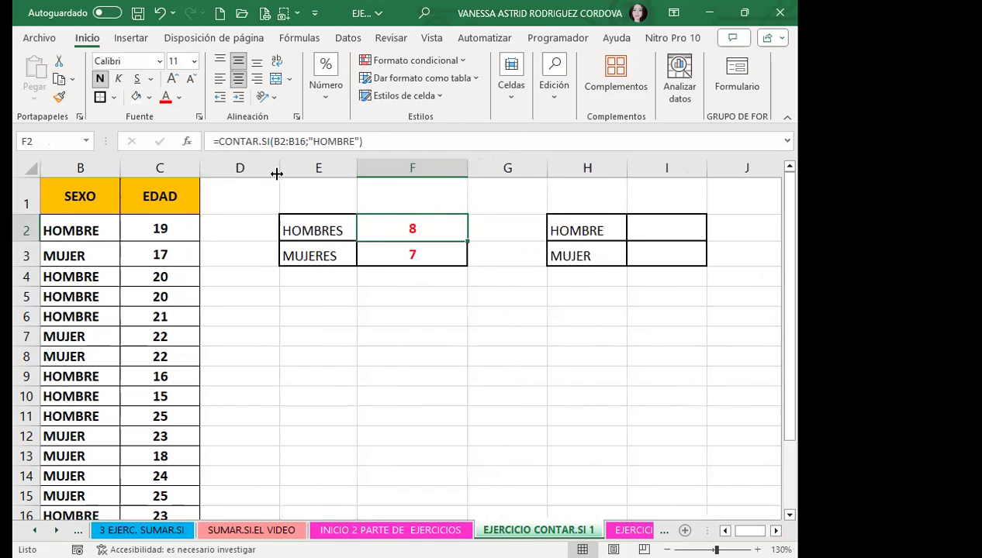
{"action": "left_click_drag", "start_coordinate": [279, 168], "coordinate": [248, 167]}
Step: Enter =CONTAR.SI(B2:B16;H2) in I2, using the HOMBRE label as criterion, giving 8
{"action": "left_click", "coordinate": [637, 233]}
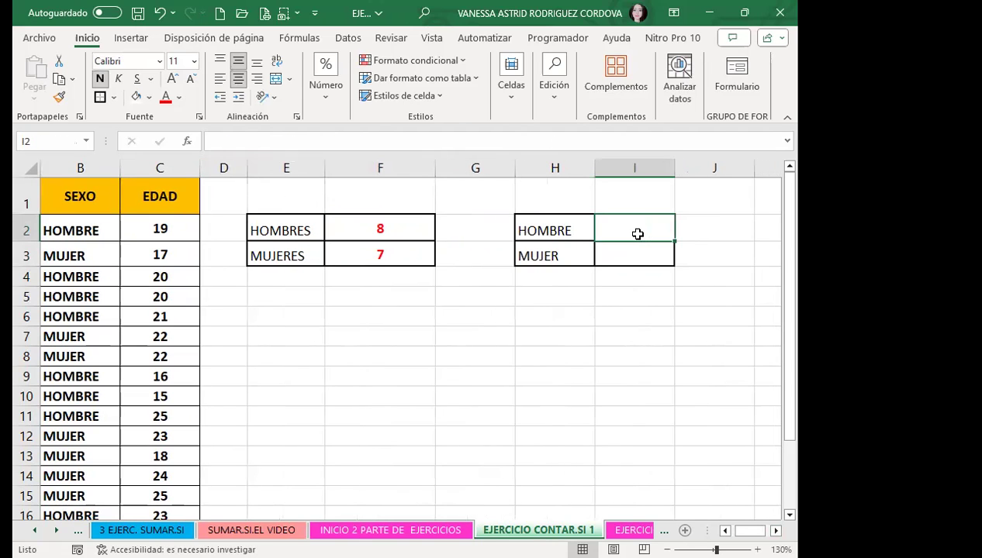
{"action": "type", "text": "="}
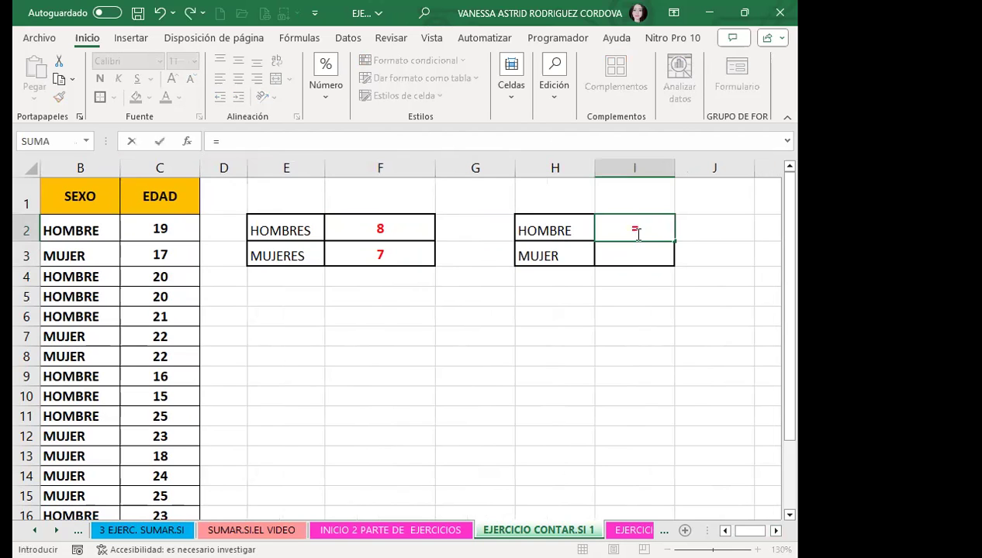
{"action": "type", "text": "CONTA"}
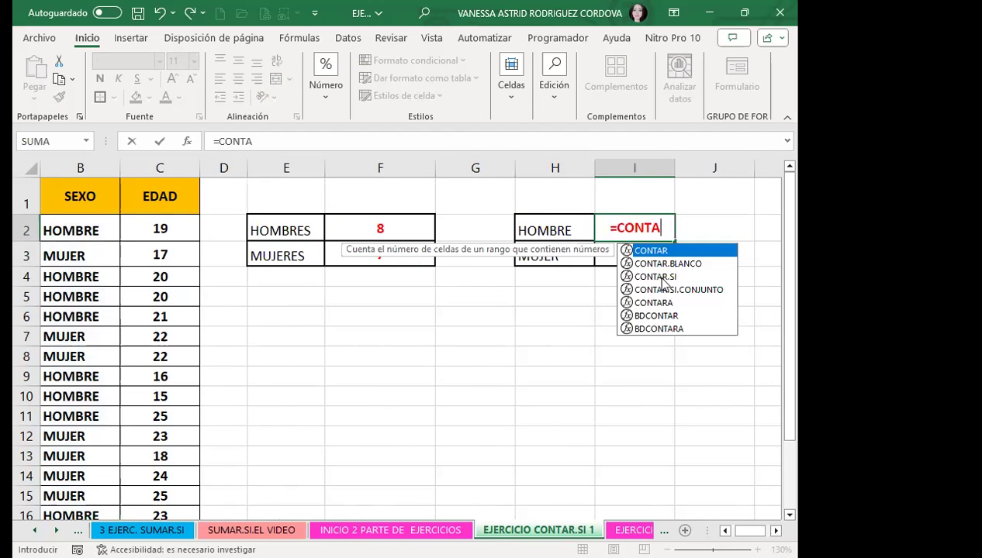
{"action": "double_click", "coordinate": [661, 279]}
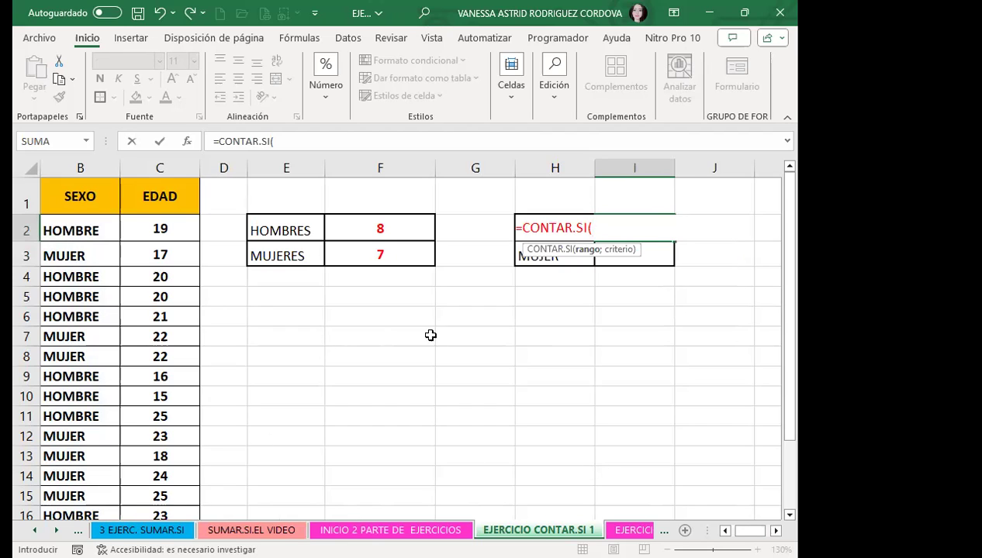
{"action": "left_click", "coordinate": [97, 233]}
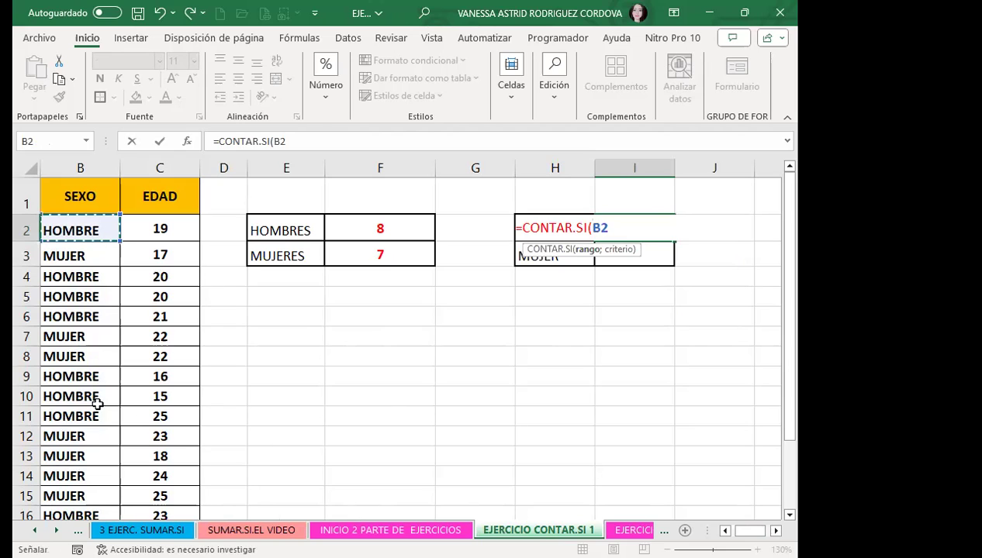
{"action": "key", "text": "ctrl+shift+Down"}
{"action": "type", "text": ":B16;"}
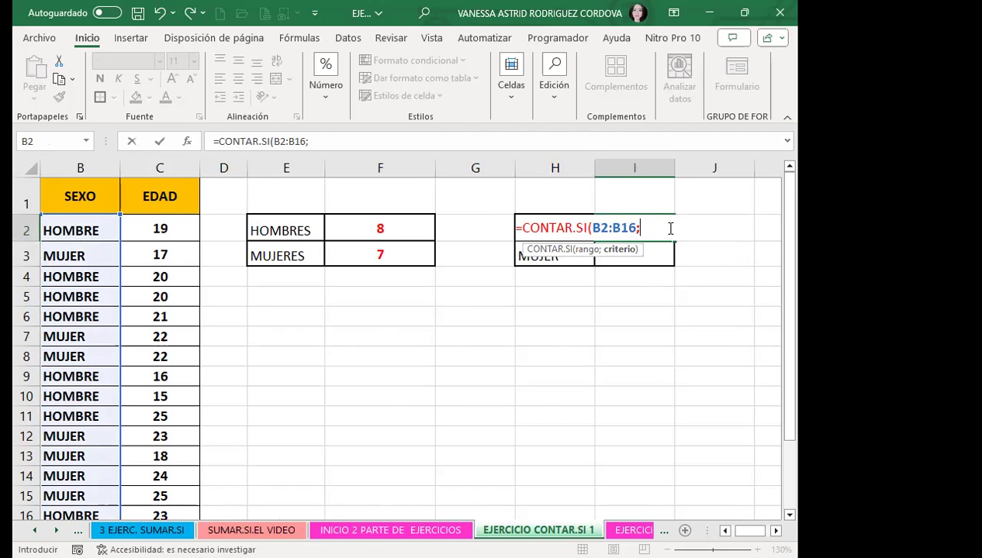
{"action": "type", "text": "H"}
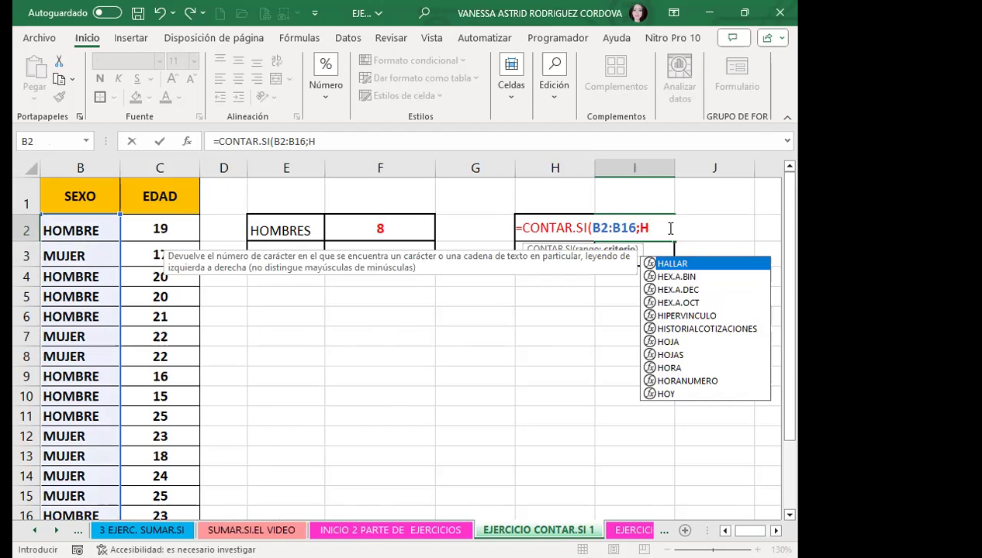
{"action": "type", "text": "2"}
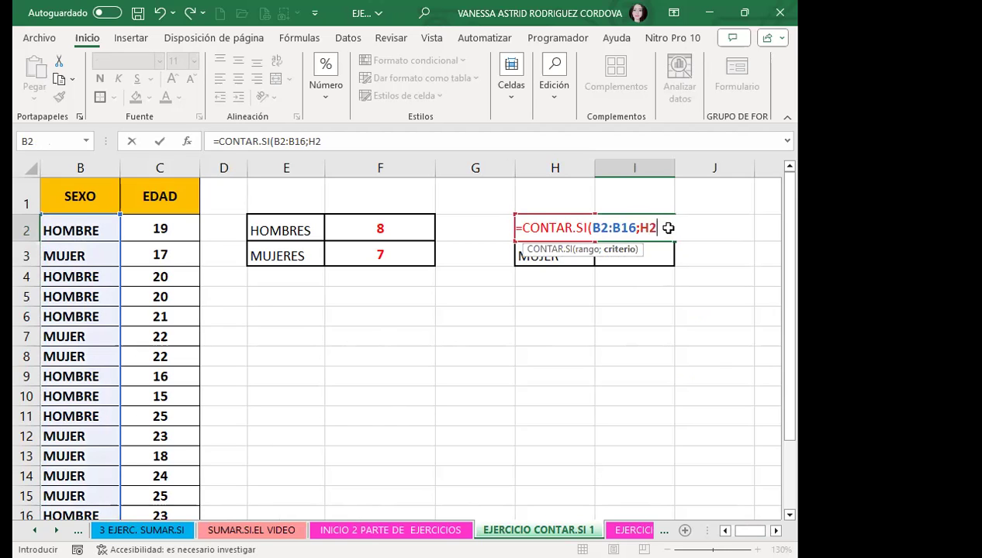
{"action": "key", "text": "Return"}
{"action": "left_click", "coordinate": [676, 232]}
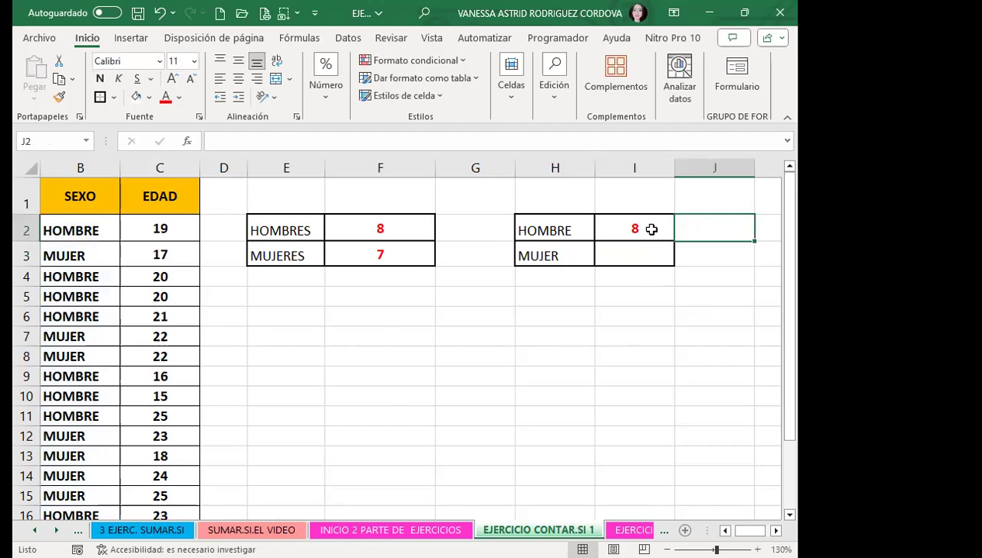
{"action": "left_click", "coordinate": [643, 229]}
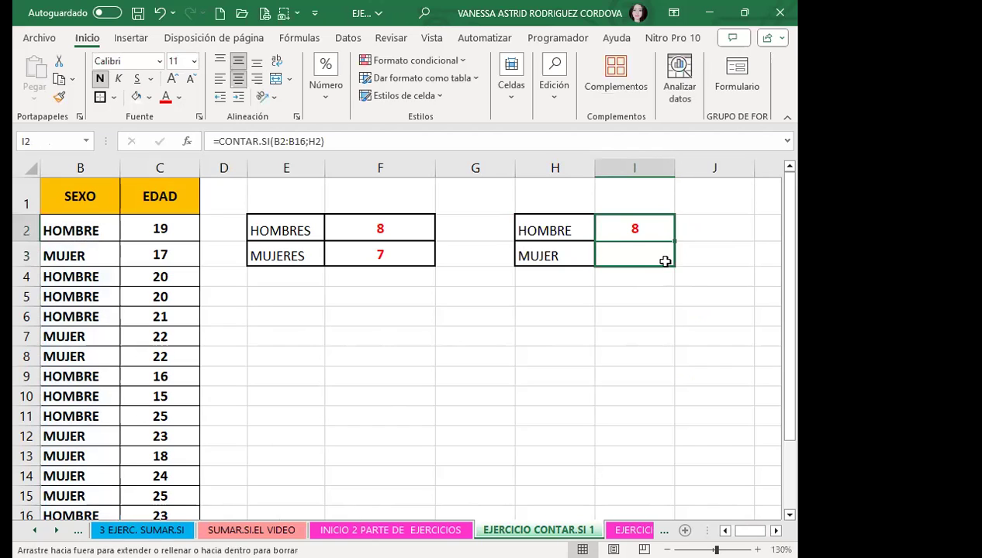
Step: Fill the I2 count formula down to I3 and compare it with F3's formula
{"action": "left_click_drag", "start_coordinate": [674, 243], "coordinate": [664, 261]}
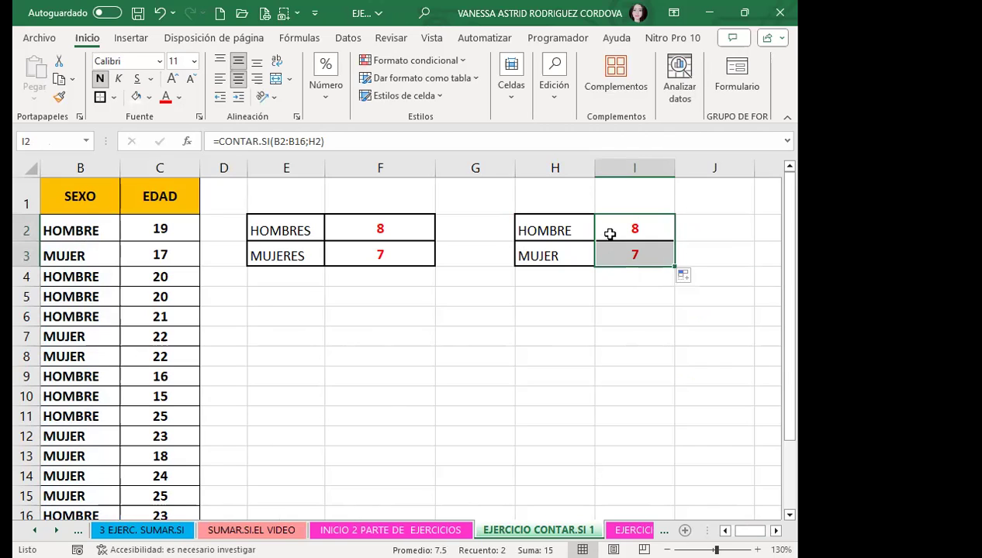
{"action": "left_click", "coordinate": [609, 231]}
{"action": "left_click", "coordinate": [609, 258]}
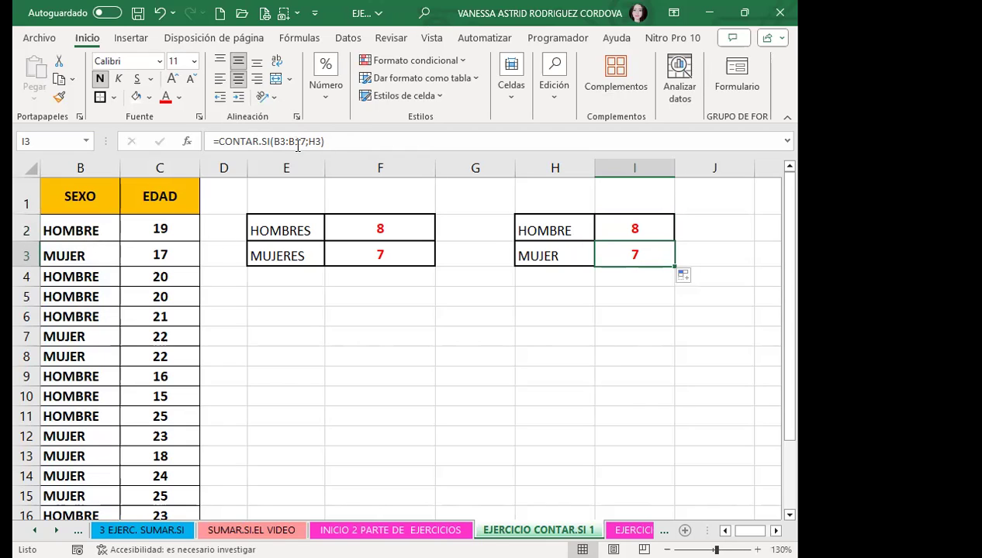
{"action": "left_click", "coordinate": [360, 255]}
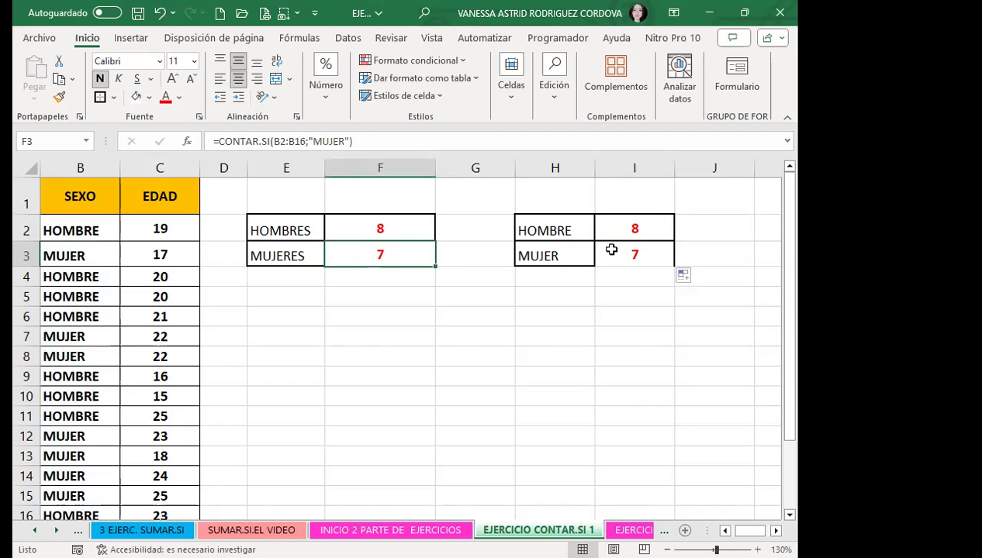
{"action": "left_click", "coordinate": [612, 250]}
Step: Copy F3's formatting onto I3 with Format Painter and review the shifted range
{"action": "left_click", "coordinate": [362, 252]}
{"action": "left_click", "coordinate": [60, 97]}
{"action": "left_click", "coordinate": [612, 256]}
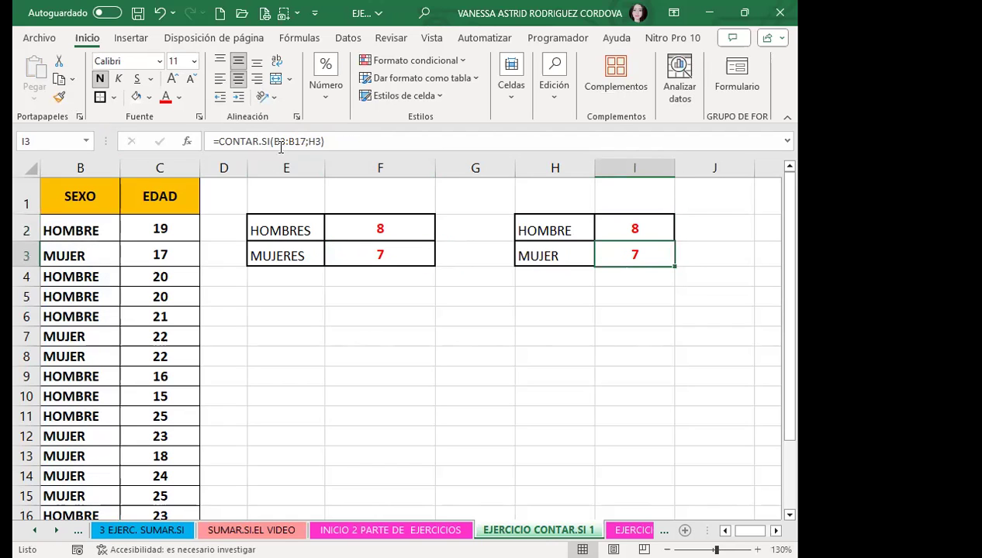
{"action": "left_click", "coordinate": [609, 301]}
{"action": "left_click", "coordinate": [615, 248]}
{"action": "left_click", "coordinate": [609, 223]}
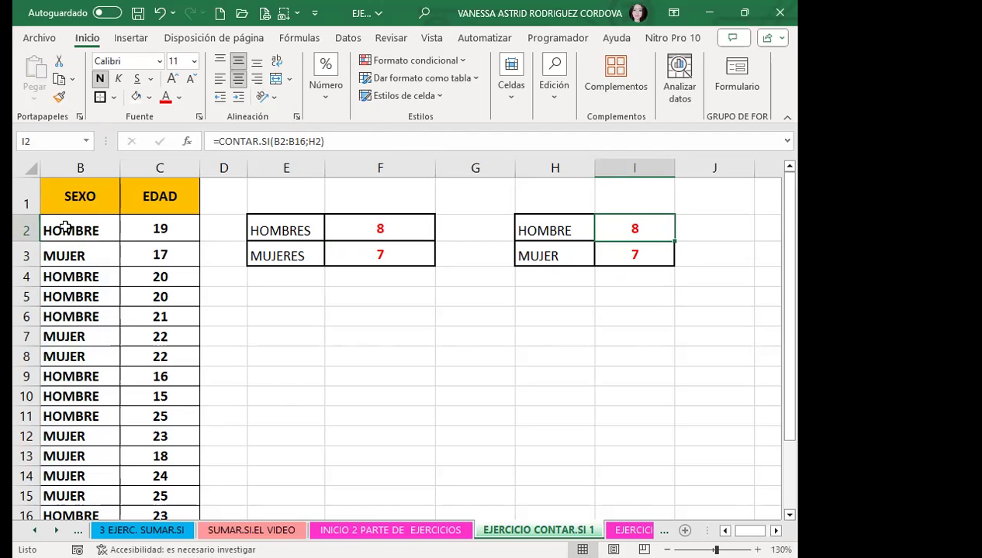
{"action": "left_click", "coordinate": [616, 254]}
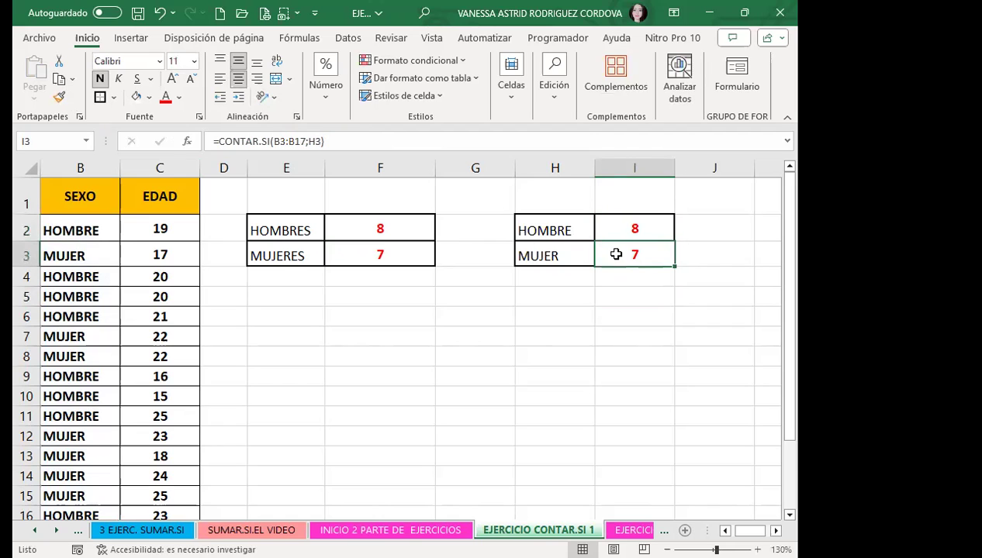
Step: Change I2's formula to =CONTAR.SI($B$2:$B$16;H2) with an absolute range
{"action": "double_click", "coordinate": [617, 228]}
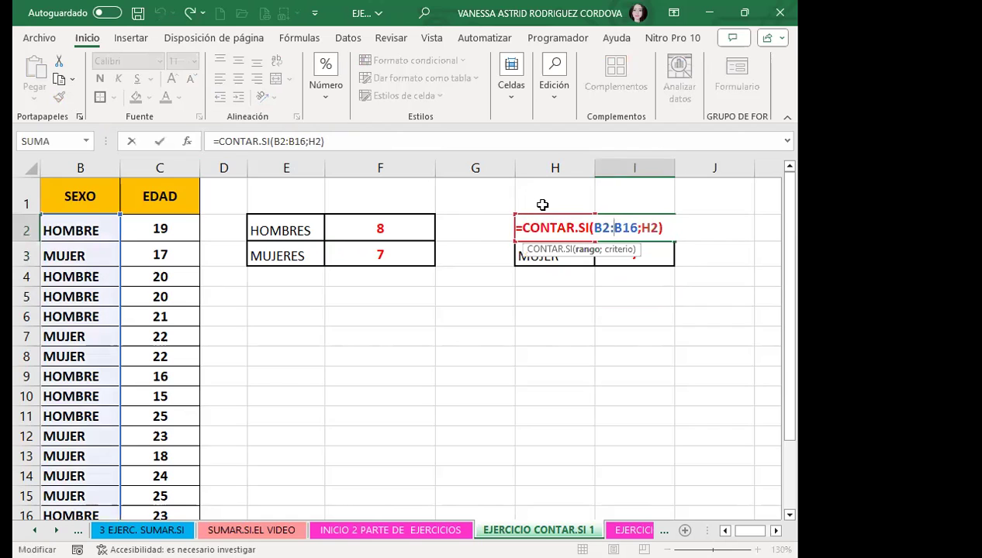
{"action": "key", "text": "F4"}
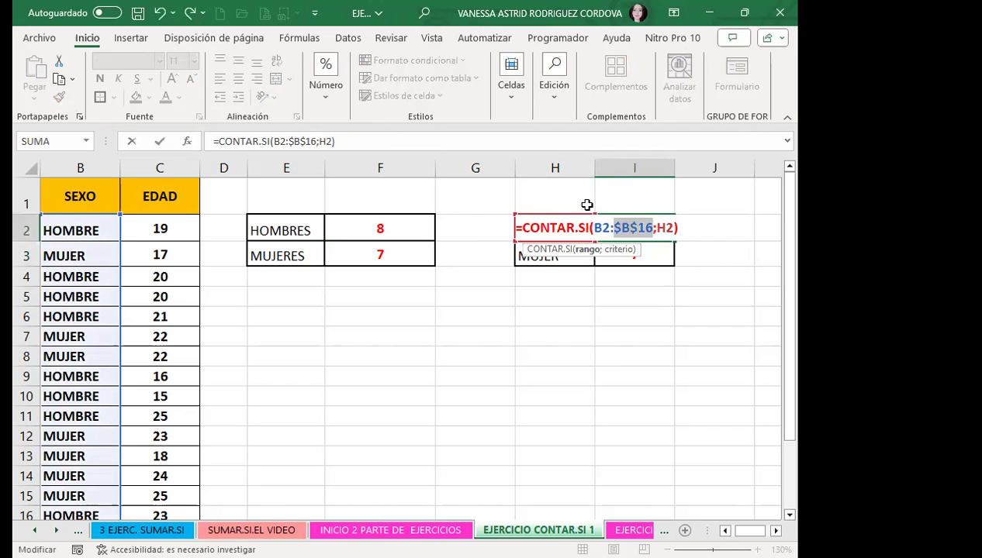
{"action": "left_click", "coordinate": [601, 228]}
{"action": "key", "text": "F4"}
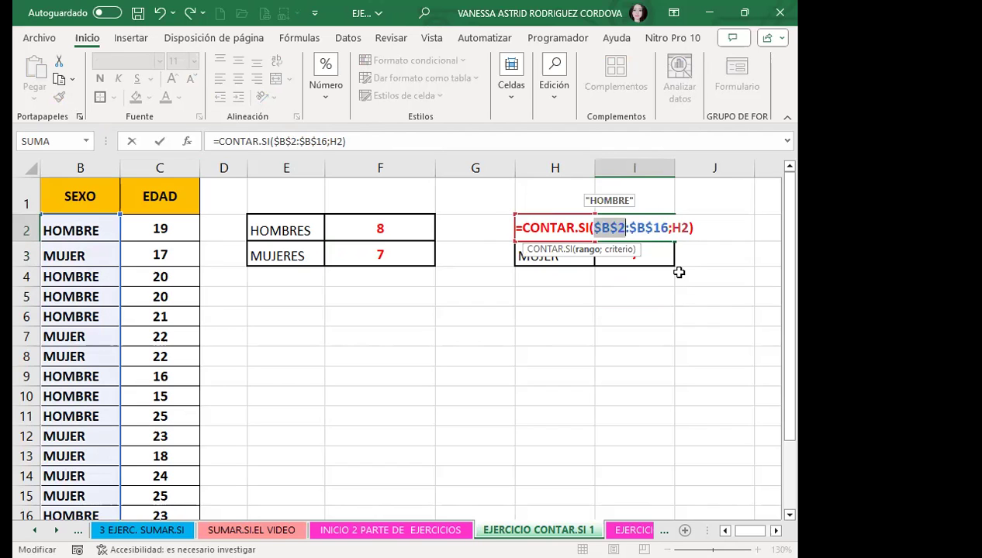
{"action": "key", "text": "ctrl+Return"}
Step: Refill the locked formula down to I3 (still 7) and reapply F3's formatting
{"action": "left_click_drag", "start_coordinate": [673, 240], "coordinate": [672, 266]}
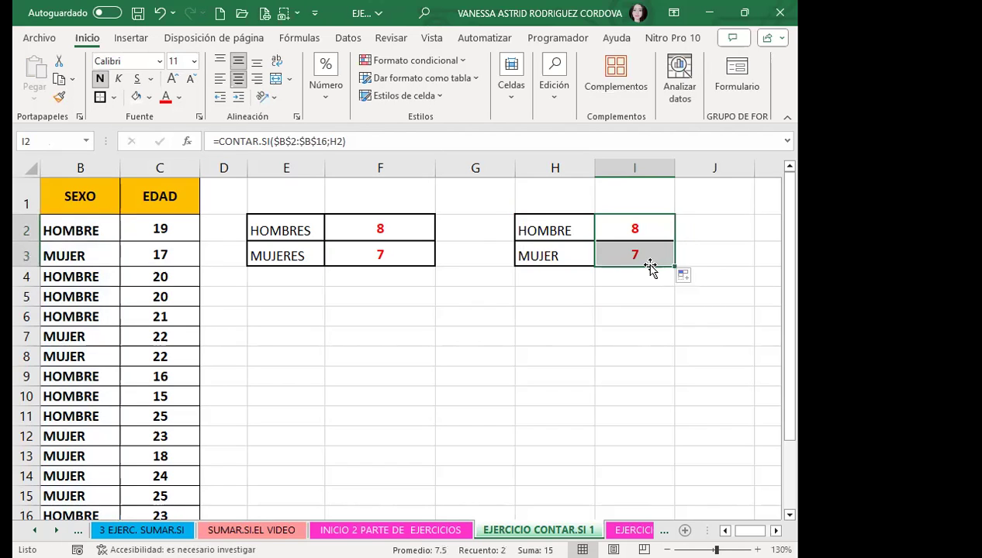
{"action": "left_click", "coordinate": [642, 245]}
{"action": "left_click", "coordinate": [622, 229]}
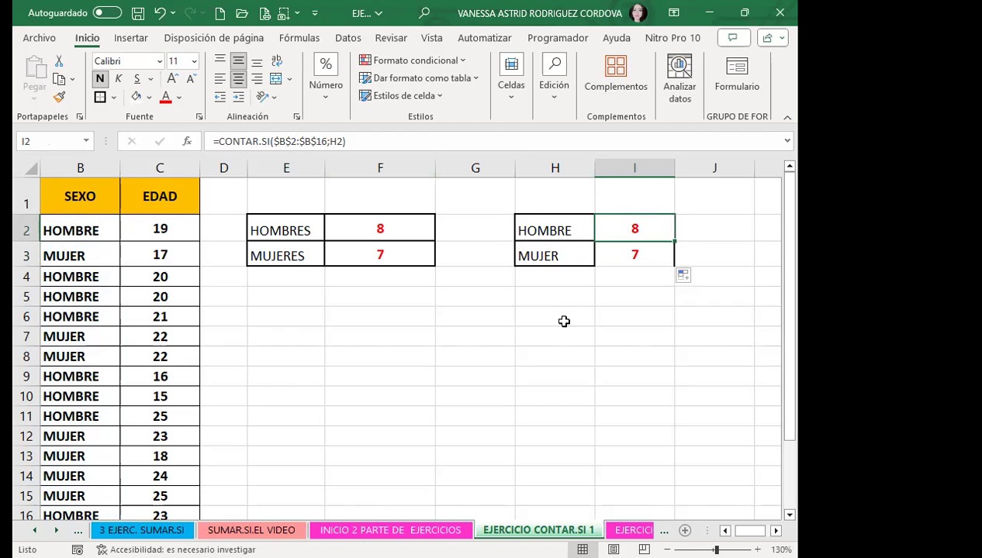
{"action": "left_click", "coordinate": [616, 313]}
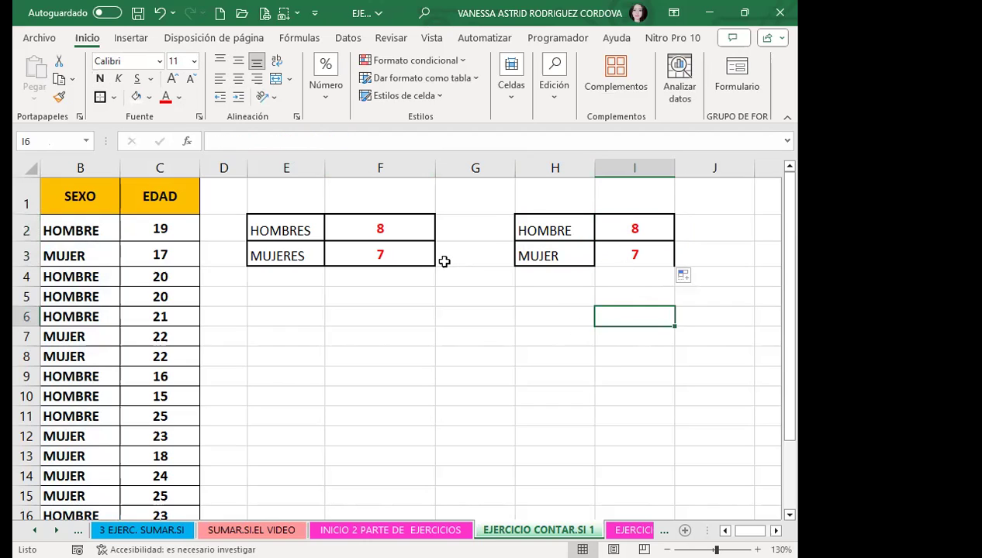
{"action": "left_click", "coordinate": [392, 253]}
{"action": "left_click", "coordinate": [59, 97]}
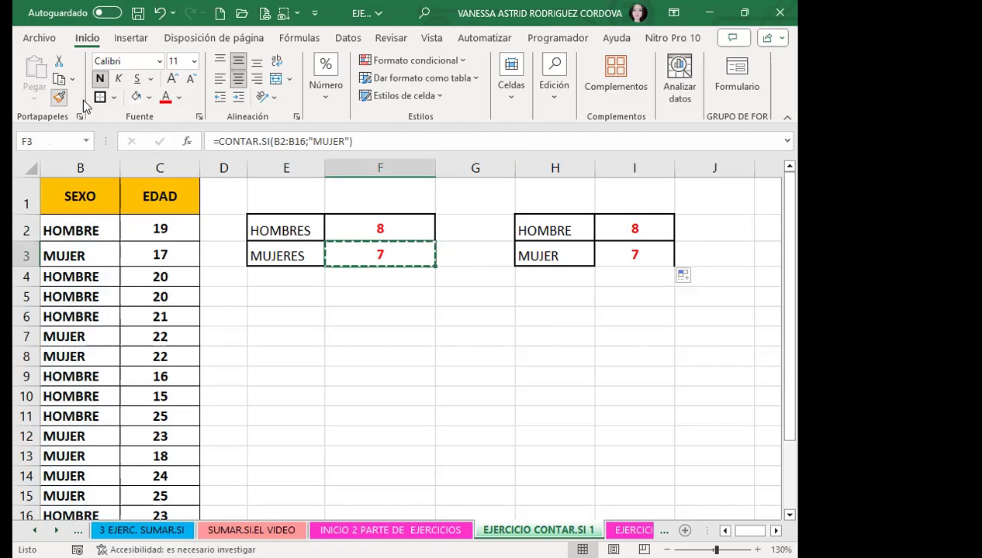
{"action": "left_click", "coordinate": [608, 247]}
{"action": "left_click", "coordinate": [616, 282]}
{"action": "left_click", "coordinate": [608, 239]}
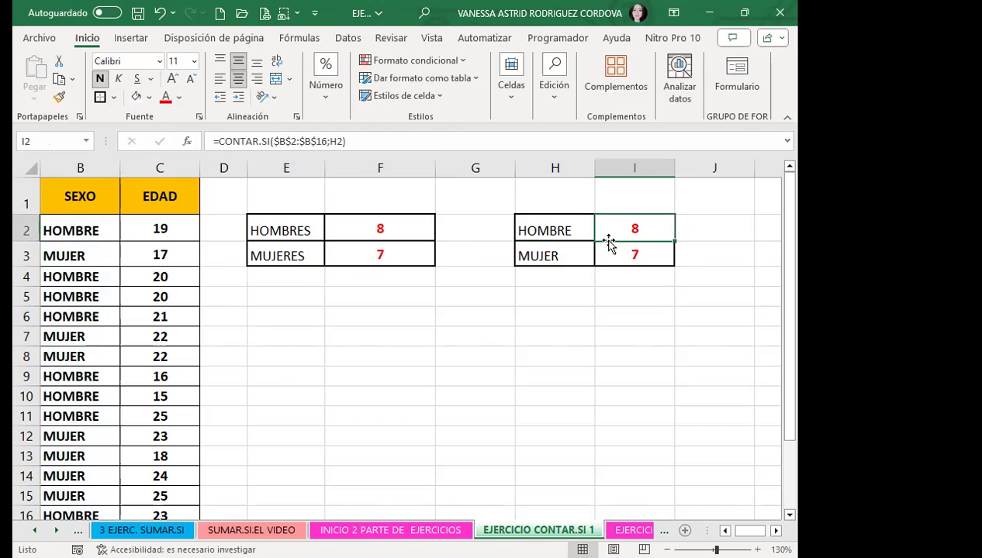
{"action": "left_click", "coordinate": [610, 247]}
{"action": "left_click", "coordinate": [607, 235]}
{"action": "left_click", "coordinate": [642, 377]}
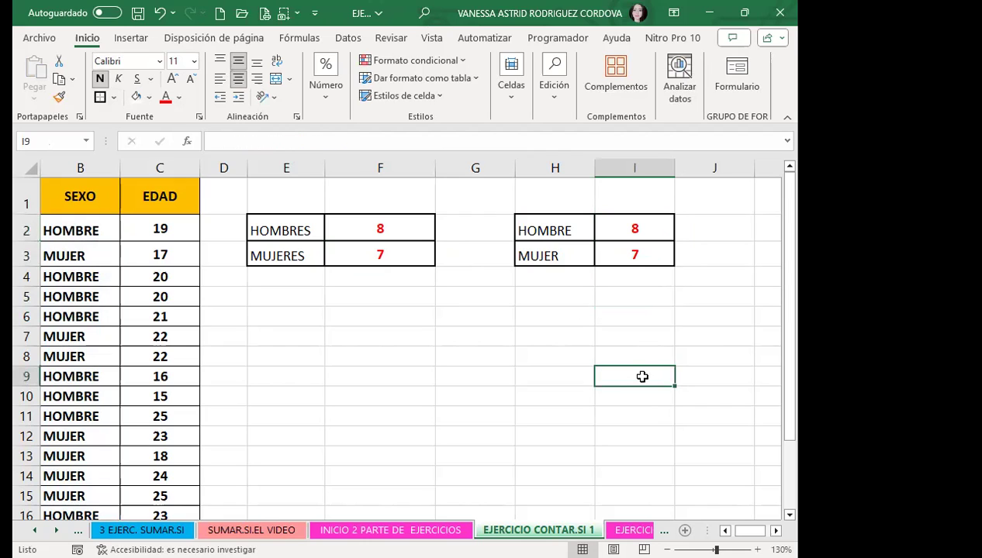
{"action": "left_click", "coordinate": [619, 228]}
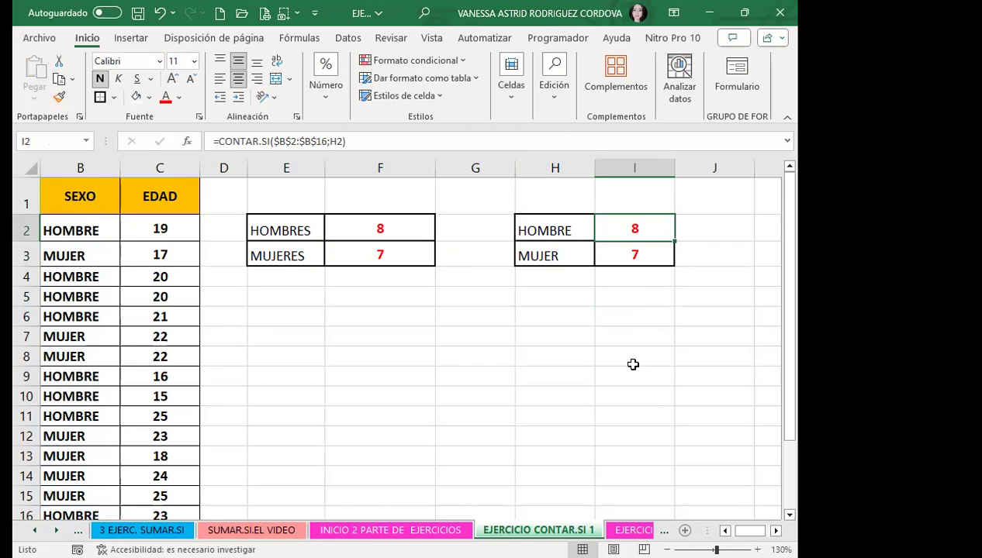
{"action": "left_click", "coordinate": [633, 249]}
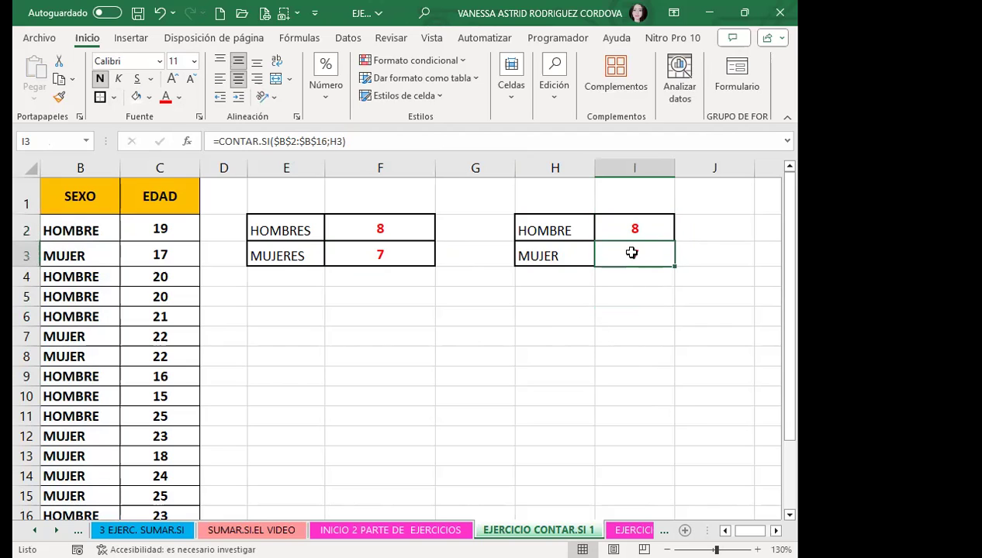
{"action": "left_click", "coordinate": [384, 225]}
{"action": "left_click", "coordinate": [614, 224]}
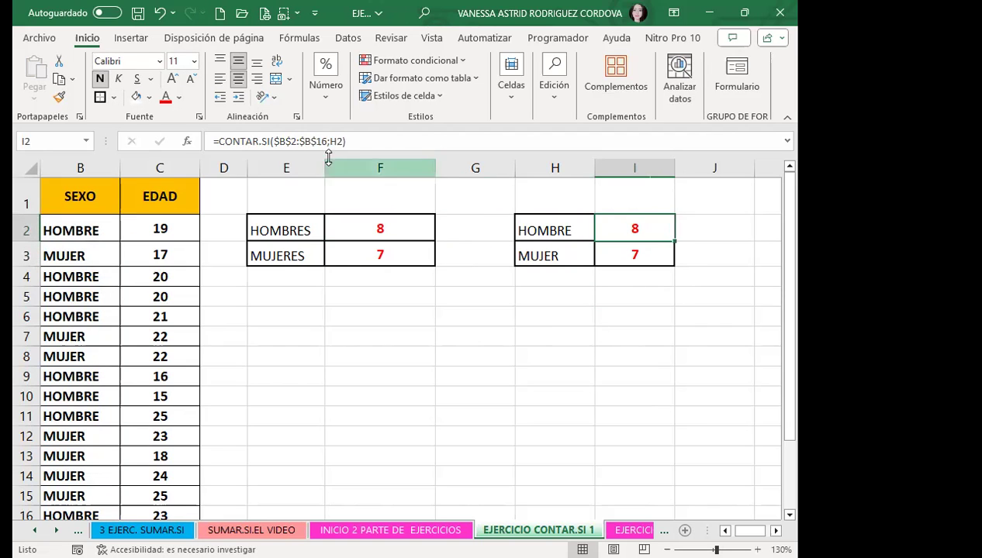
{"action": "left_click", "coordinate": [628, 250]}
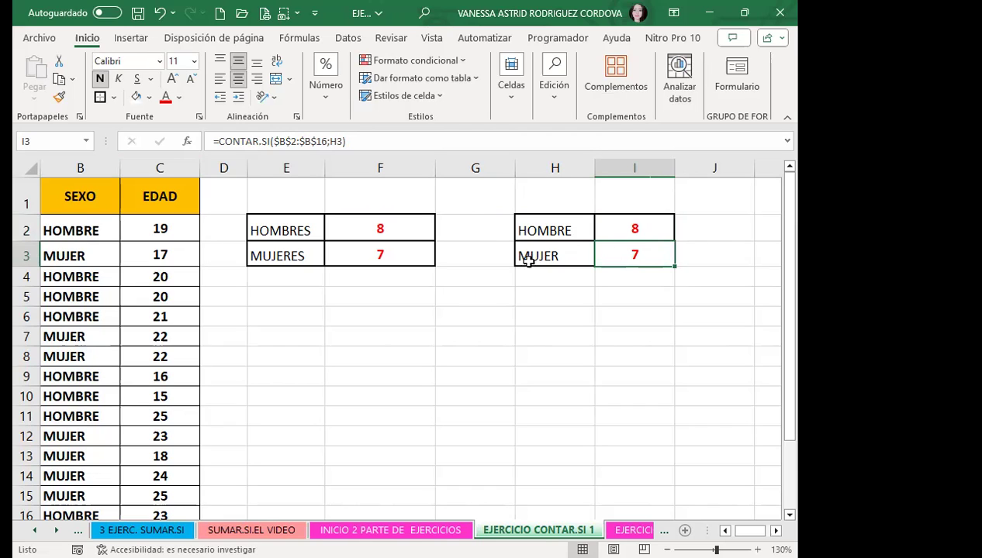
{"action": "left_click", "coordinate": [442, 283]}
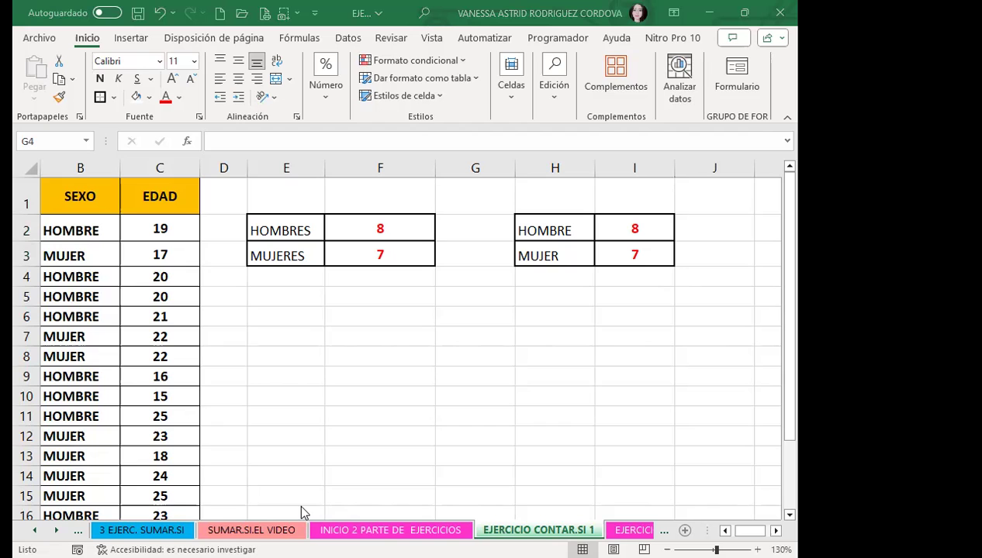
Step: Change B3 from MUJER to MUJERES and confirm F3 and I3 drop to 6
{"action": "left_click", "coordinate": [633, 530]}
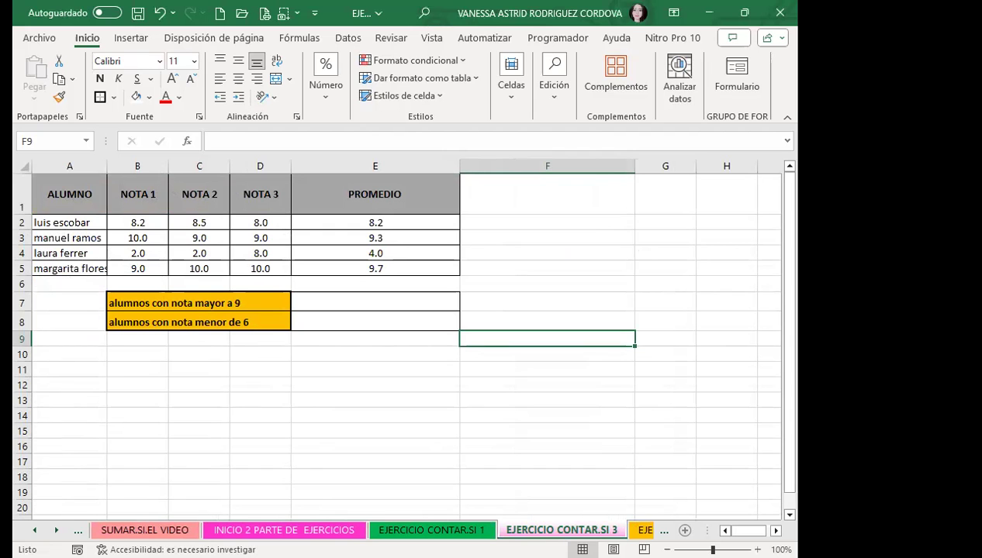
{"action": "left_click", "coordinate": [419, 530]}
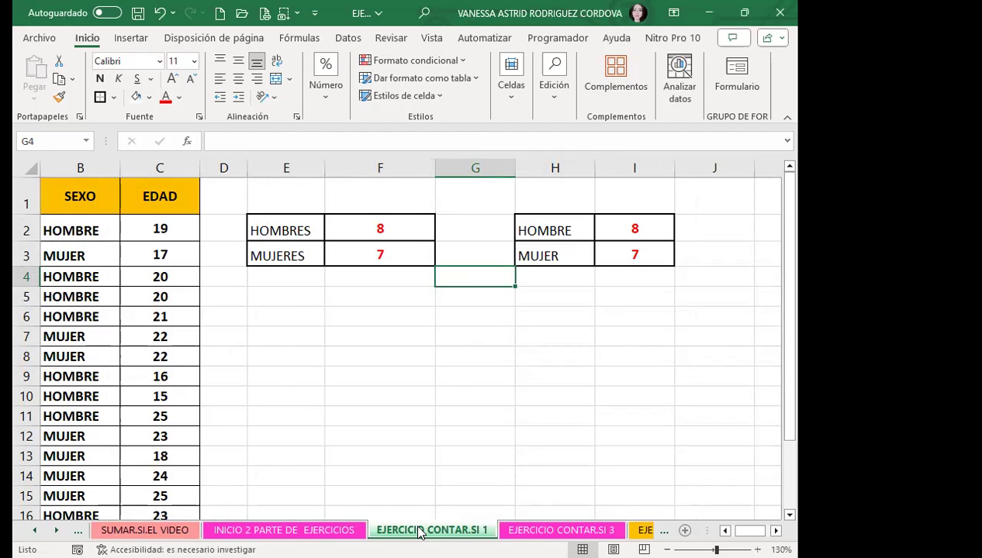
{"action": "double_click", "coordinate": [107, 254]}
{"action": "type", "text": "E"}
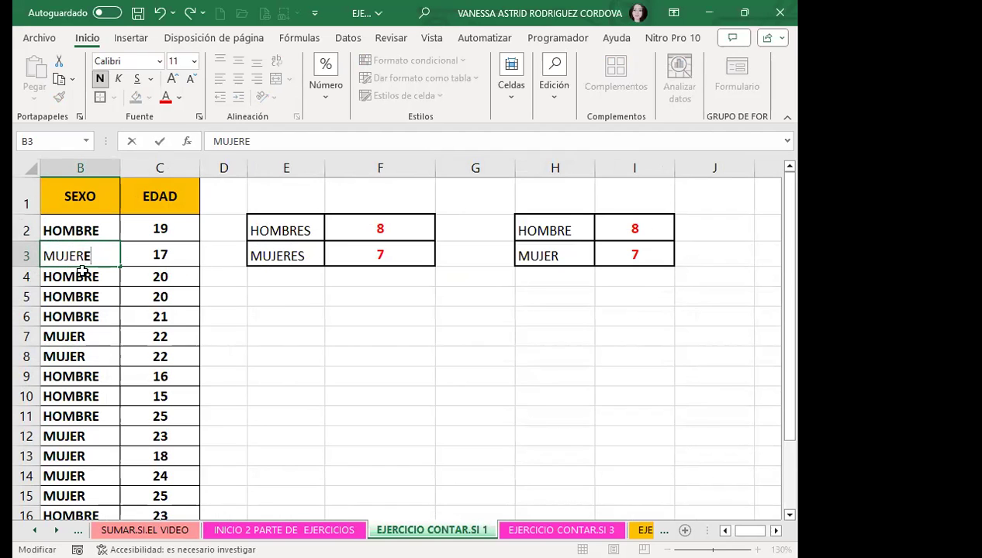
{"action": "type", "text": "S"}
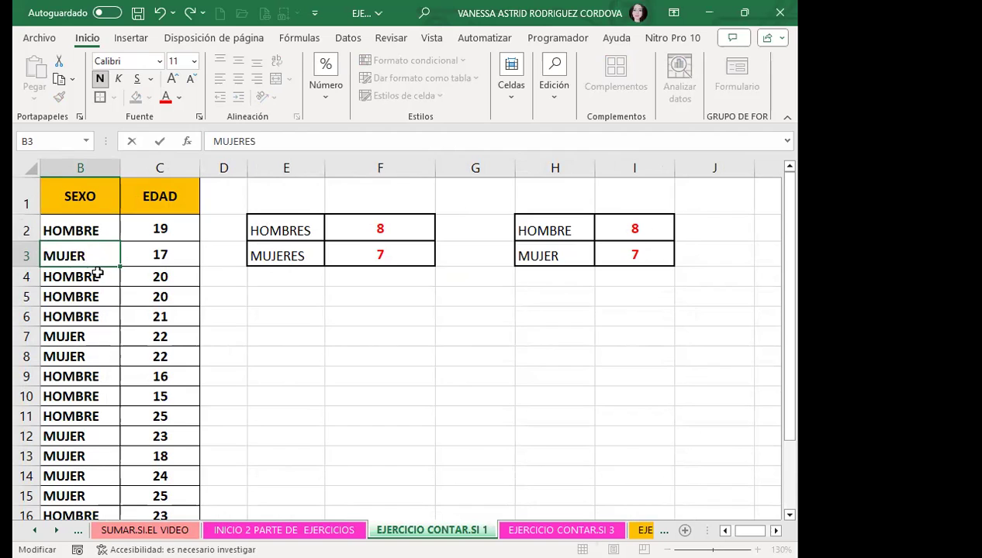
{"action": "left_click", "coordinate": [98, 273]}
{"action": "left_click", "coordinate": [632, 256]}
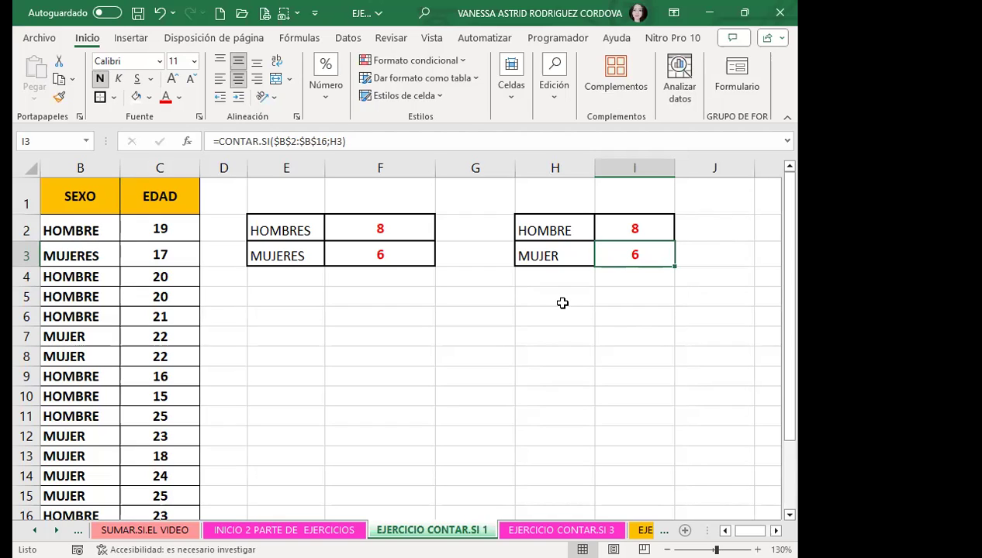
{"action": "left_click", "coordinate": [397, 255]}
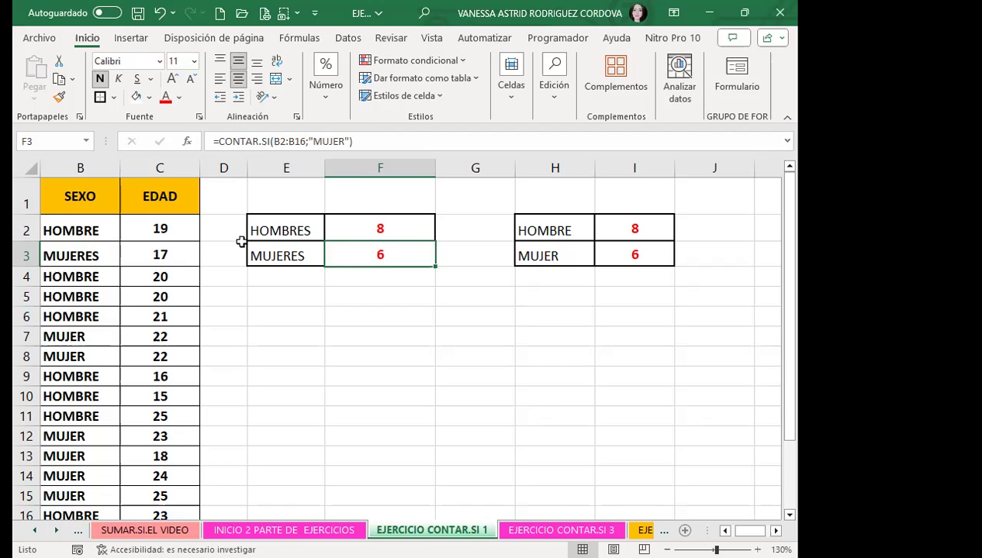
Step: Restore B3 to MUJER so counts return to 7, then open EJERCICIO CONTAR.SI 3
{"action": "double_click", "coordinate": [96, 252]}
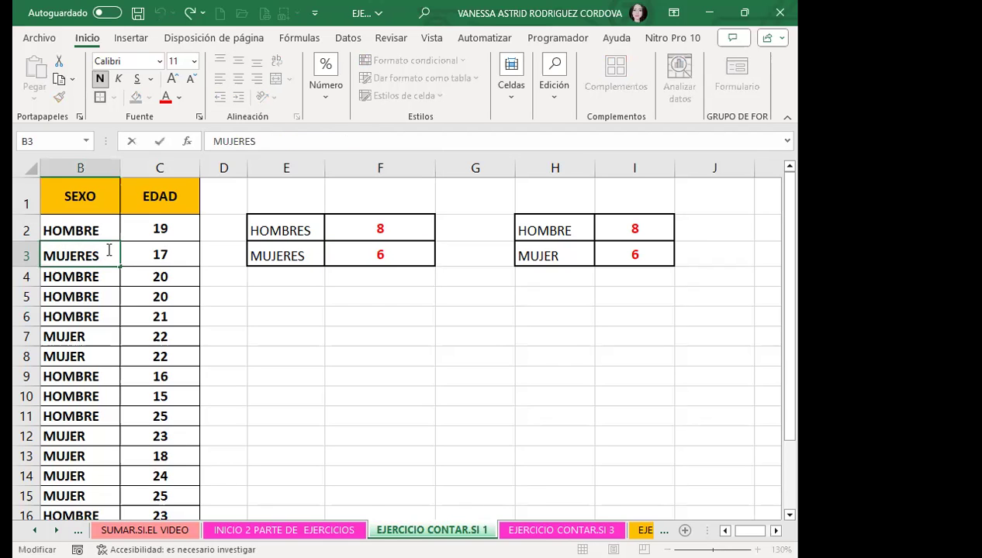
{"action": "key", "text": "BackSpace"}
{"action": "key", "text": "BackSpace"}
{"action": "key", "text": "Return"}
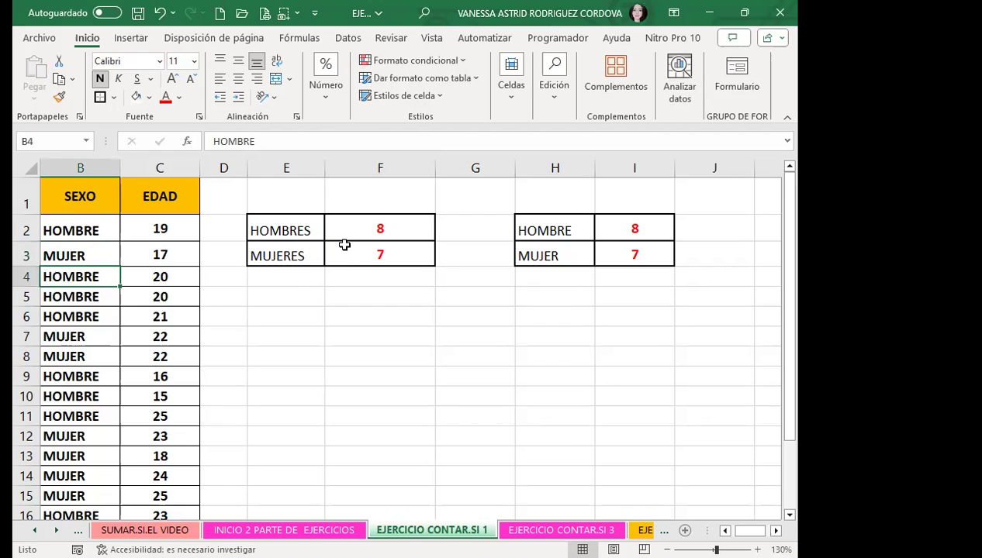
{"action": "left_click", "coordinate": [344, 245]}
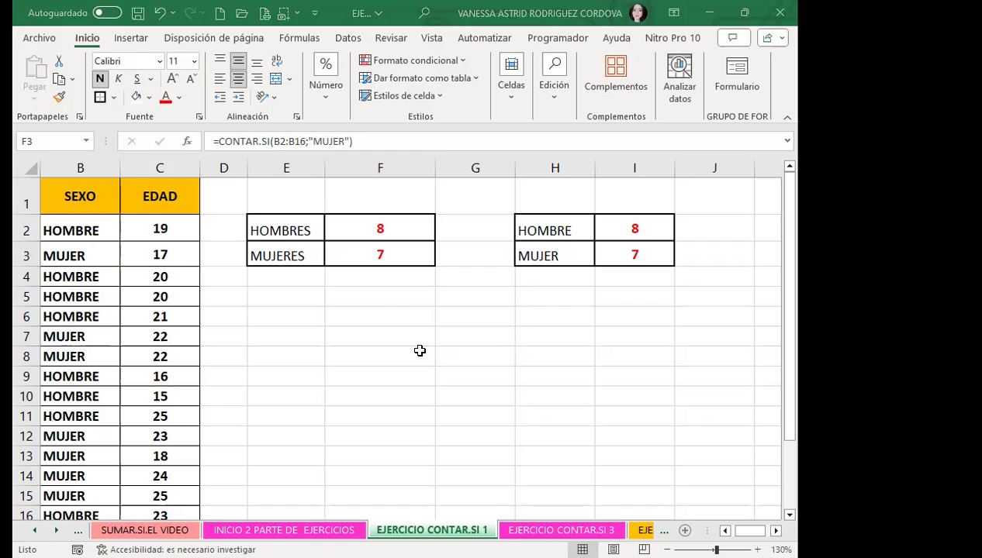
{"action": "left_click", "coordinate": [401, 252]}
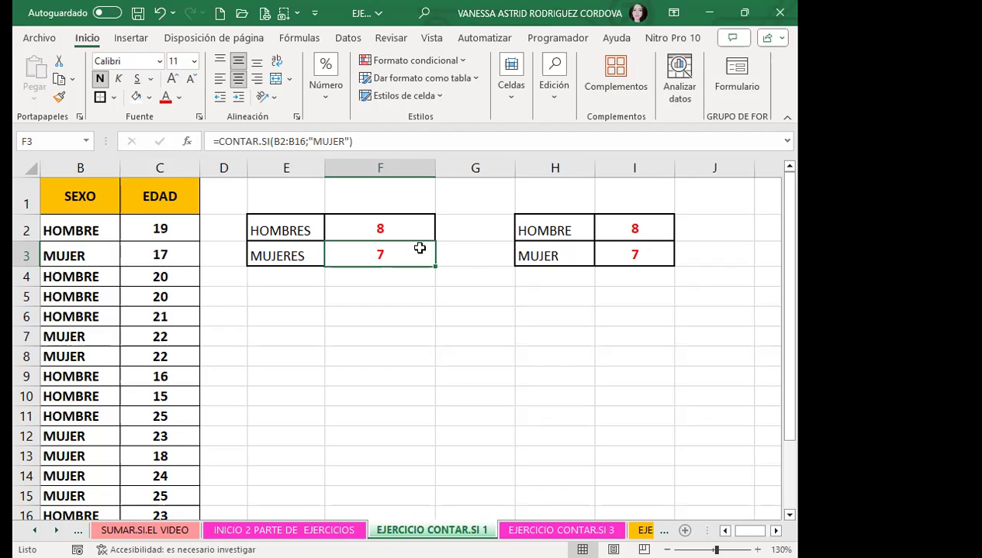
{"action": "left_click", "coordinate": [511, 529]}
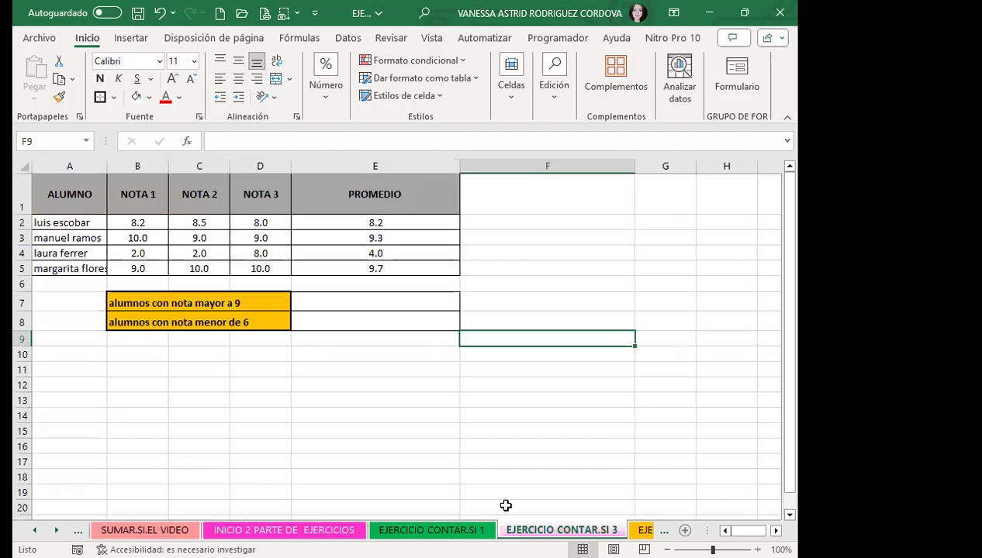
Step: Select merged cell E7 beside 'alumnos con nota mayor a 9'
{"action": "left_click", "coordinate": [321, 300]}
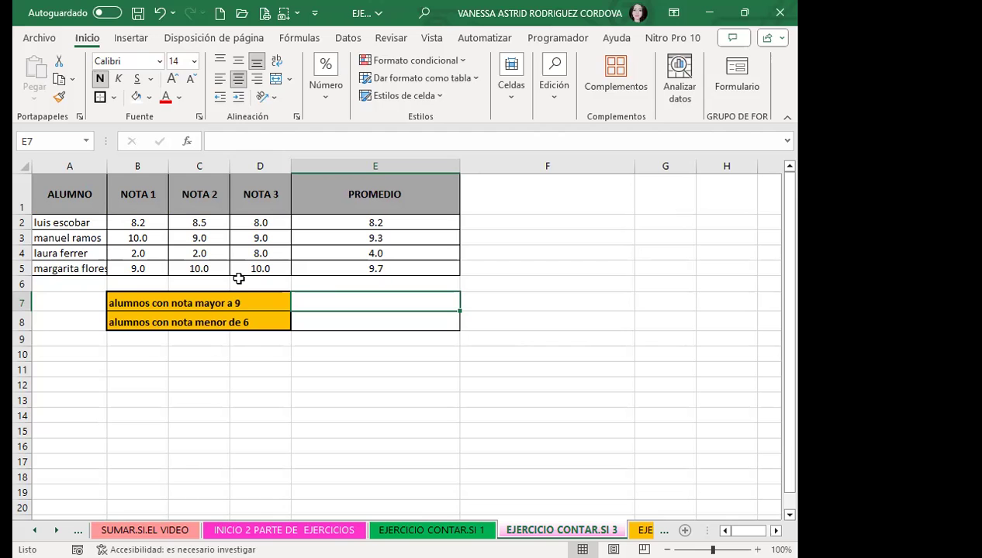
Step: Enter =CONTAR.SI(E2:E5;">9") in E7 to count averages above 9, giving 2
{"action": "type", "text": "="}
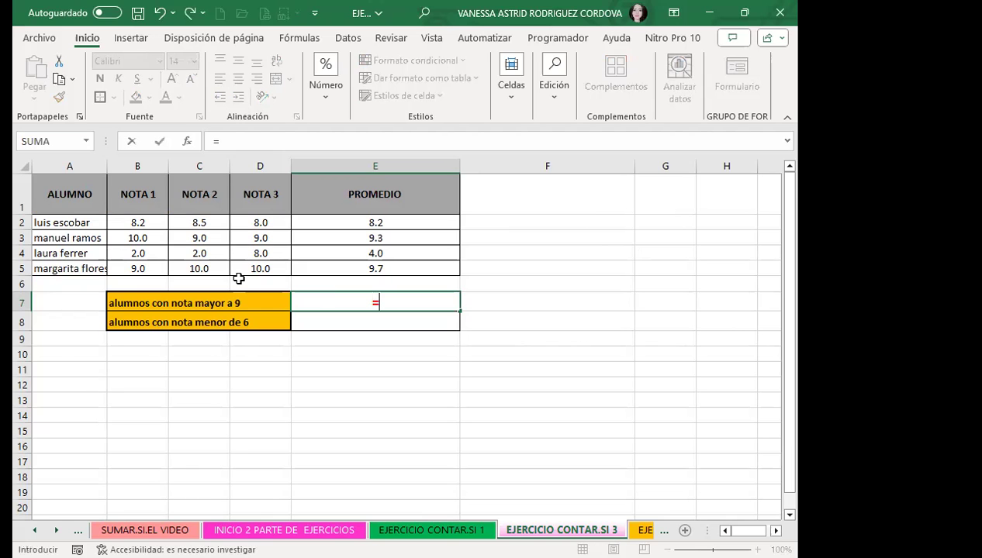
{"action": "type", "text": "C"}
{"action": "type", "text": "ONTAR"}
{"action": "left_click", "coordinate": [391, 348]}
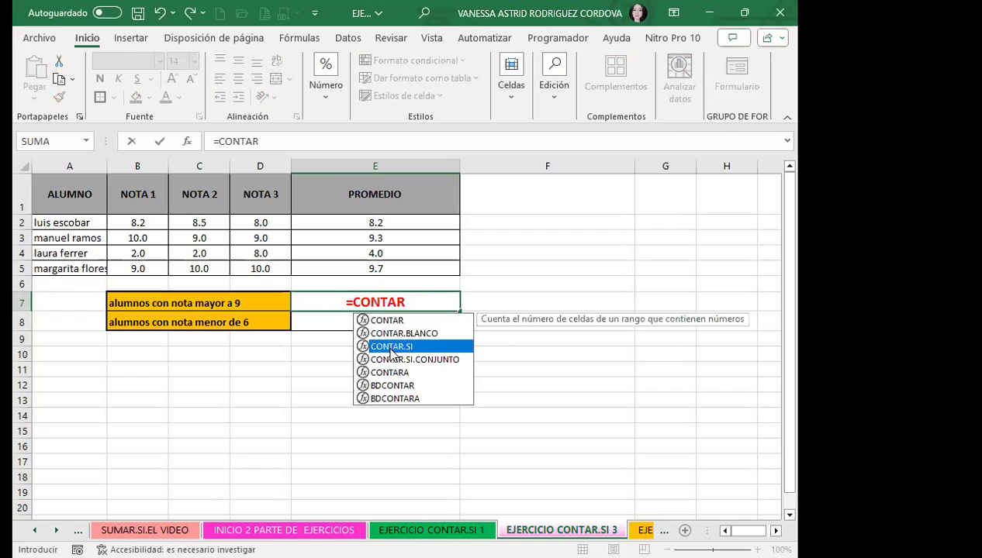
{"action": "double_click", "coordinate": [392, 349]}
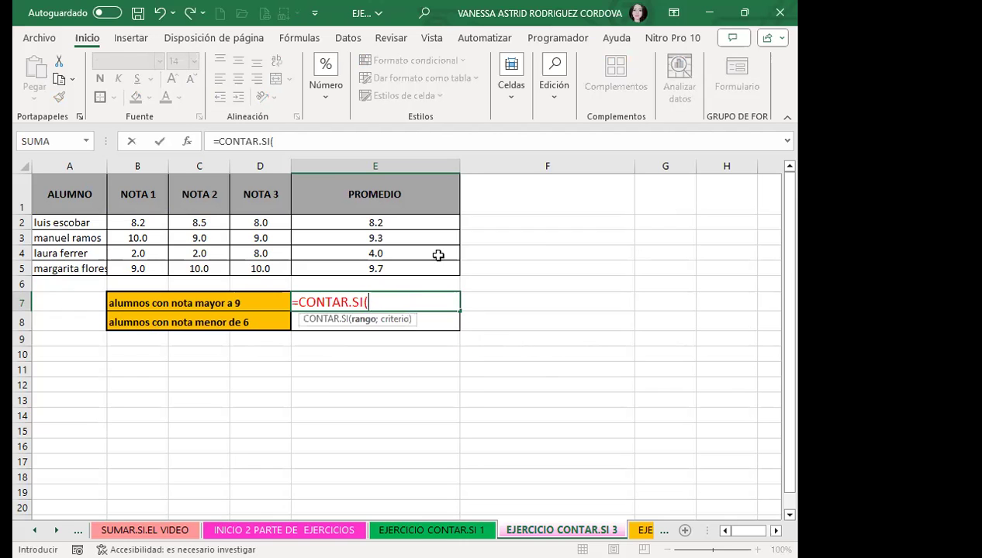
{"action": "left_click", "coordinate": [413, 223]}
{"action": "left_click", "coordinate": [414, 264], "text": "shift"}
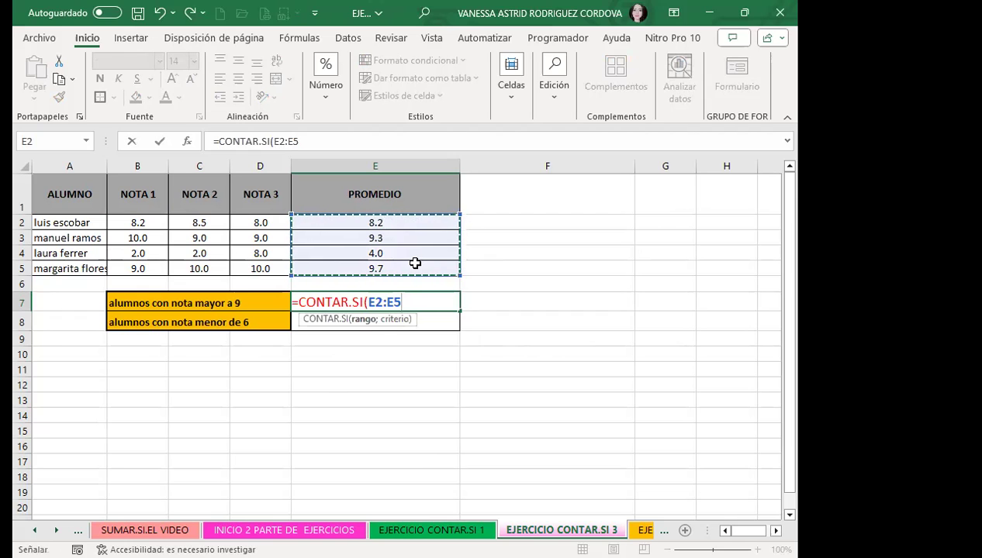
{"action": "type", "text": ";\""}
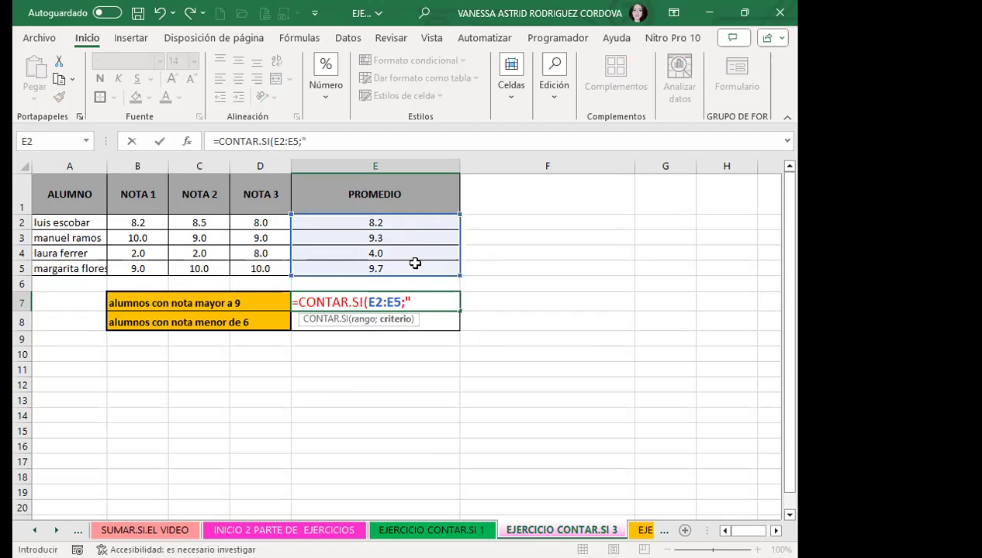
{"action": "type", "text": ">"}
{"action": "type", "text": "9\""}
{"action": "type", "text": ")"}
{"action": "key", "text": "Return"}
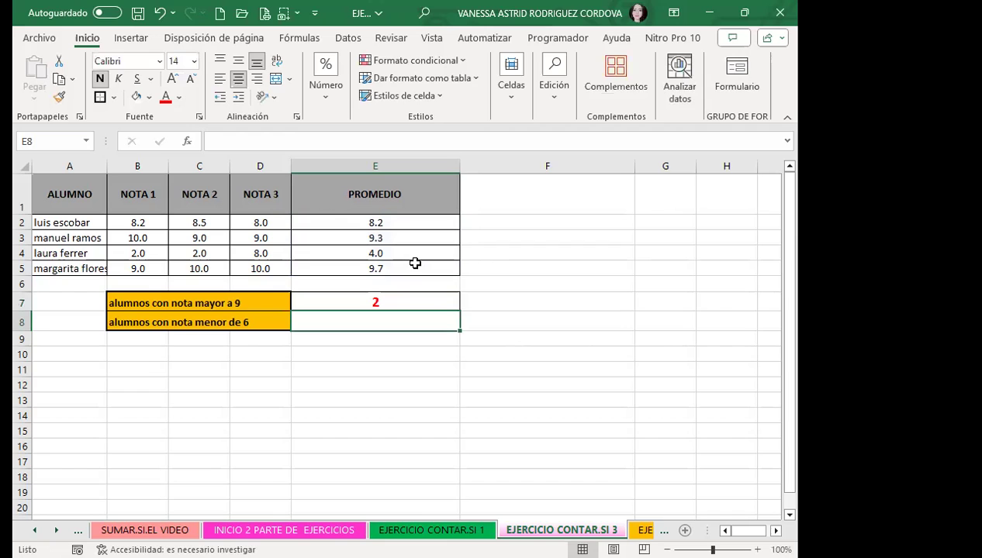
{"action": "left_click", "coordinate": [425, 297]}
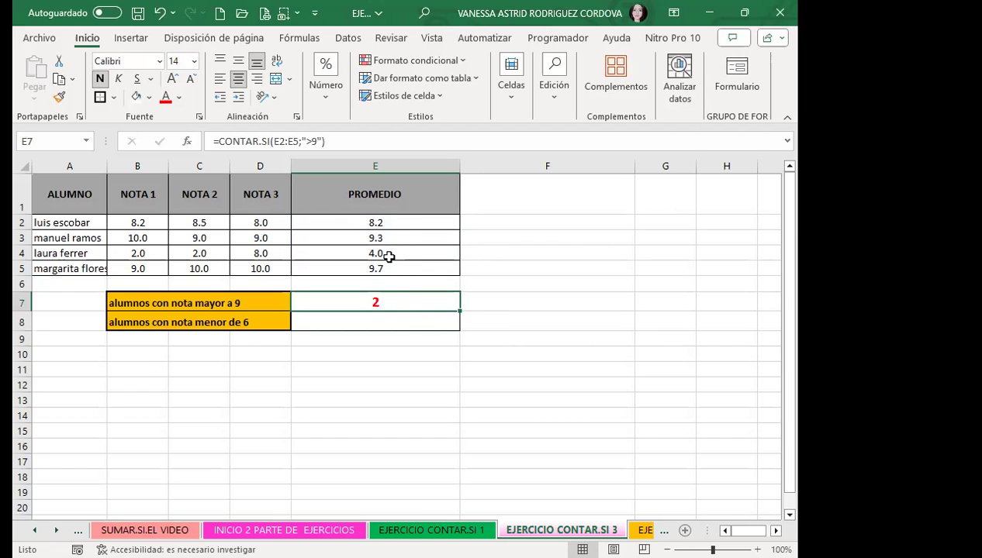
{"action": "left_click", "coordinate": [351, 321]}
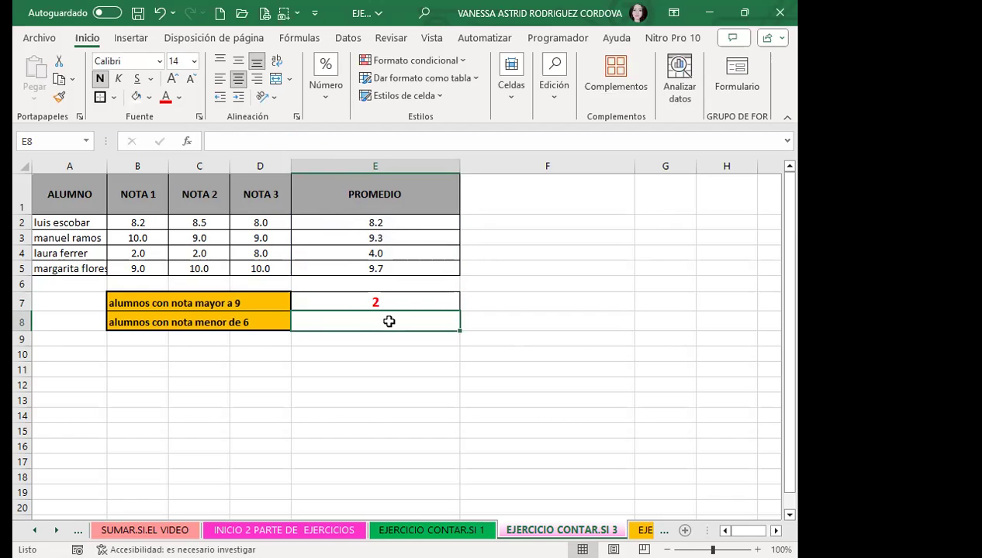
Step: Enter =CONTAR.SI(E2:E5;"<6") in E8, counting the 1 student averaging below 6
{"action": "type", "text": "="}
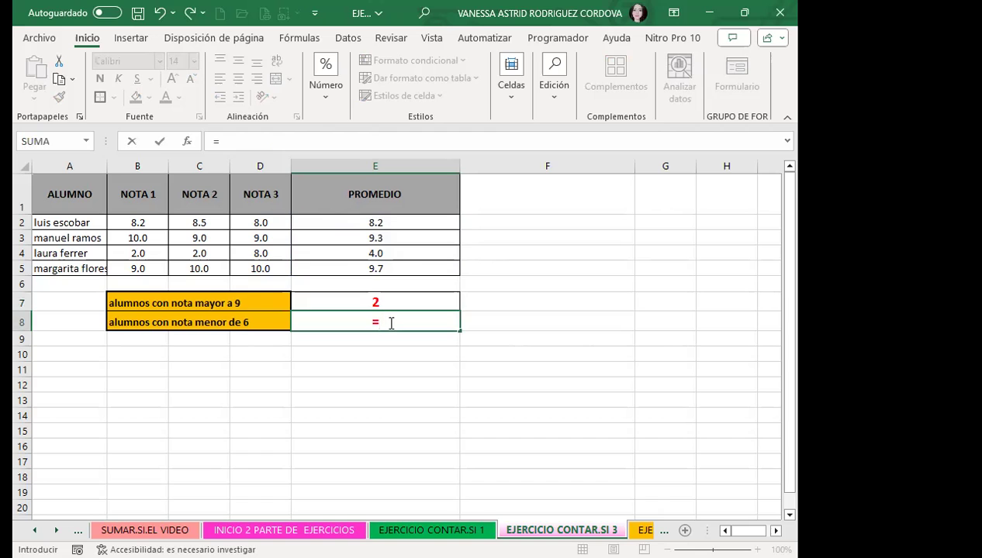
{"action": "type", "text": "CONTAR"}
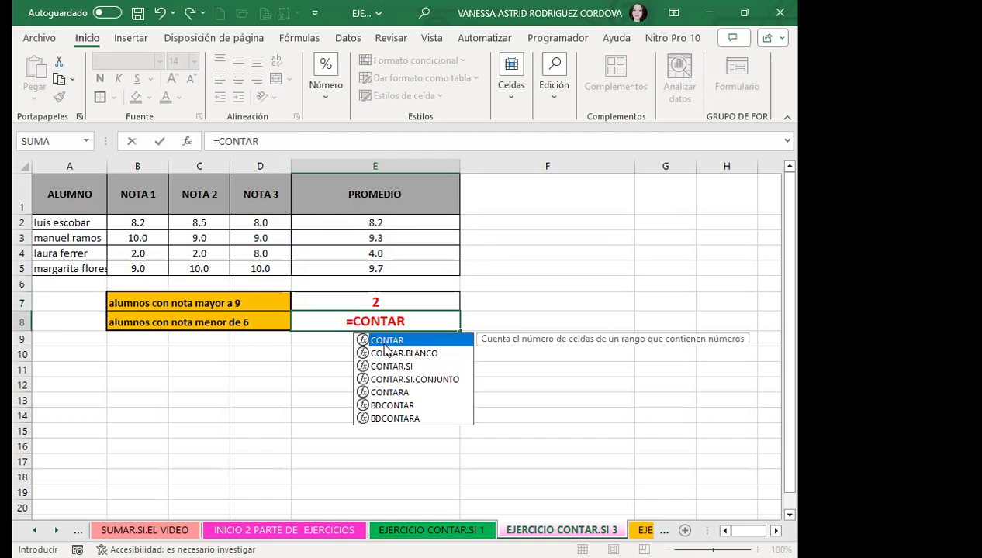
{"action": "double_click", "coordinate": [374, 366]}
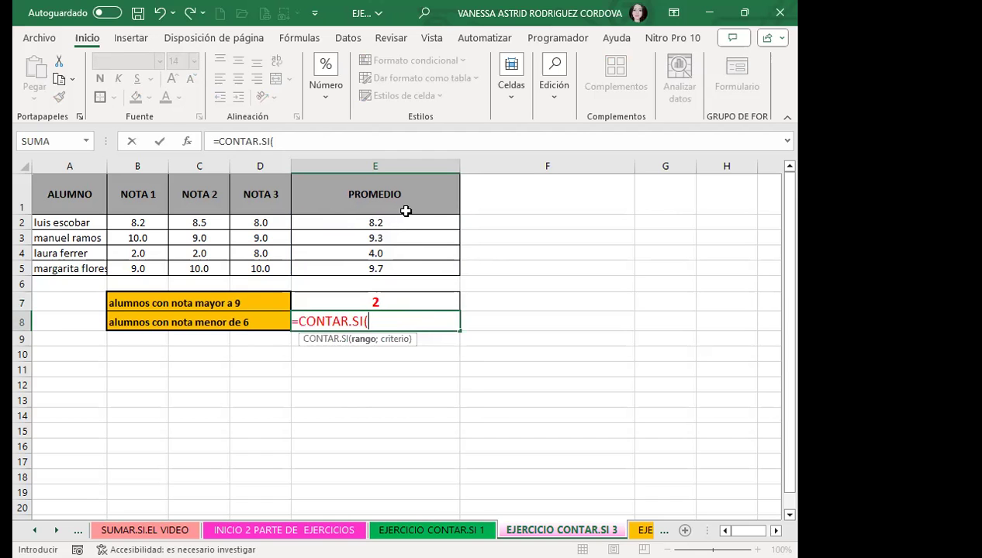
{"action": "left_click", "coordinate": [401, 225]}
{"action": "left_click", "coordinate": [402, 262], "text": "shift"}
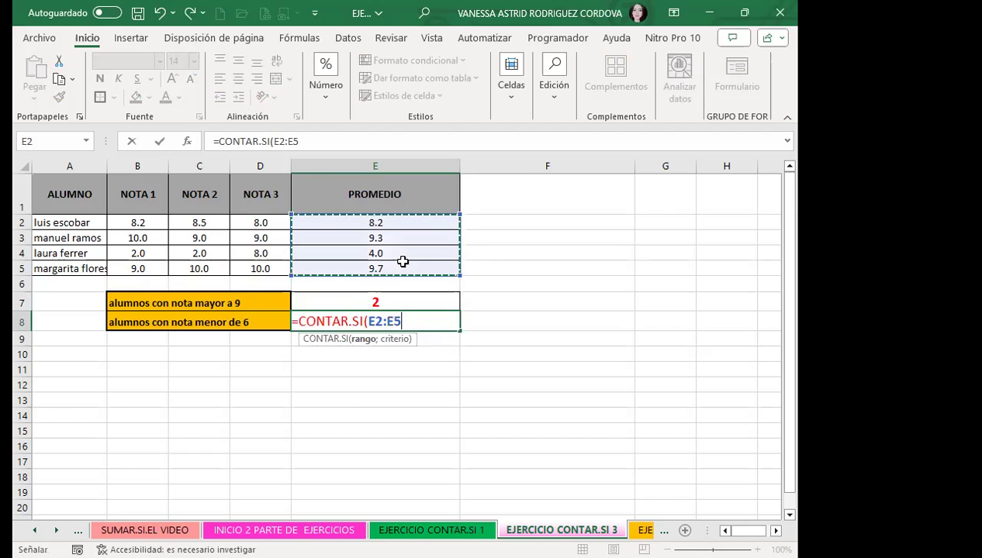
{"action": "type", "text": ";\""}
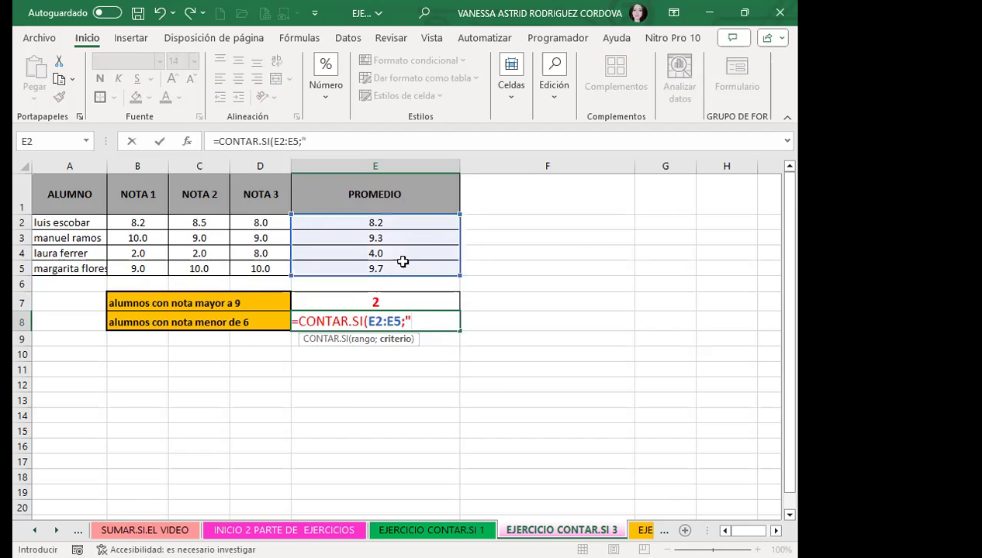
{"action": "key", "text": "alt"}
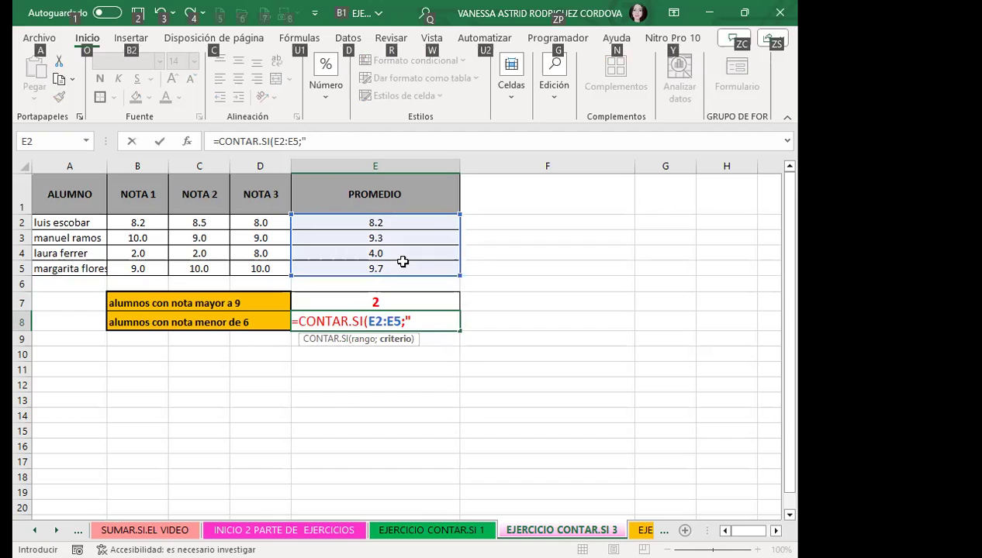
{"action": "type", "text": "<"}
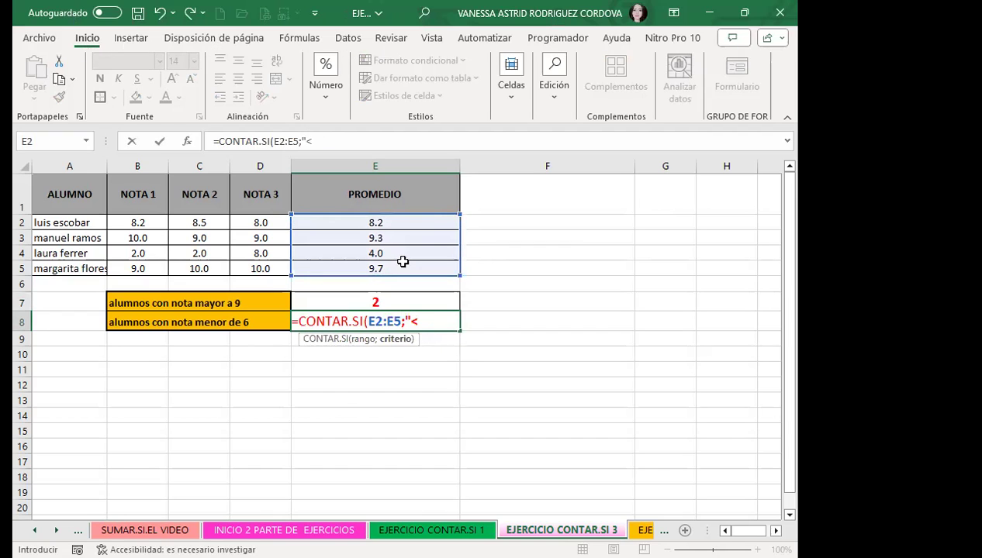
{"action": "type", "text": "6\""}
{"action": "type", "text": ")"}
{"action": "key", "text": "Return"}
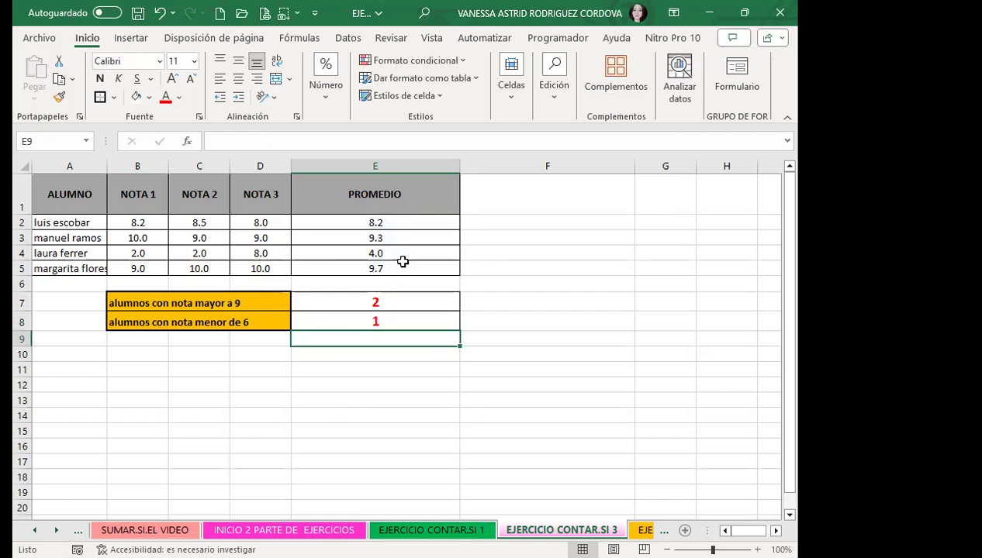
{"action": "left_click", "coordinate": [395, 294]}
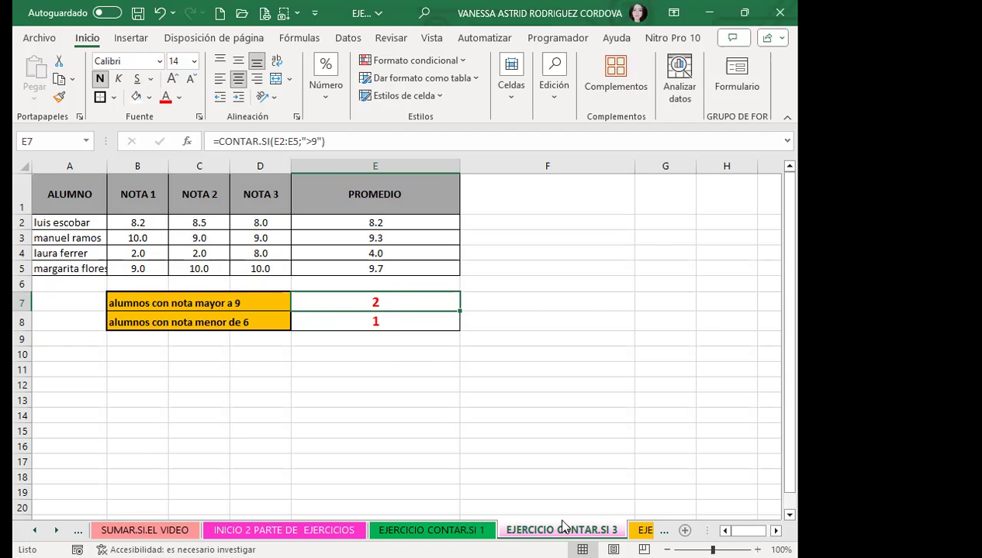
Step: Go to the EJER. CONTAR.SI 5 sheet, select B18 beside Luis, and review the NOMBRE/APELLIDO list
{"action": "left_click", "coordinate": [640, 529]}
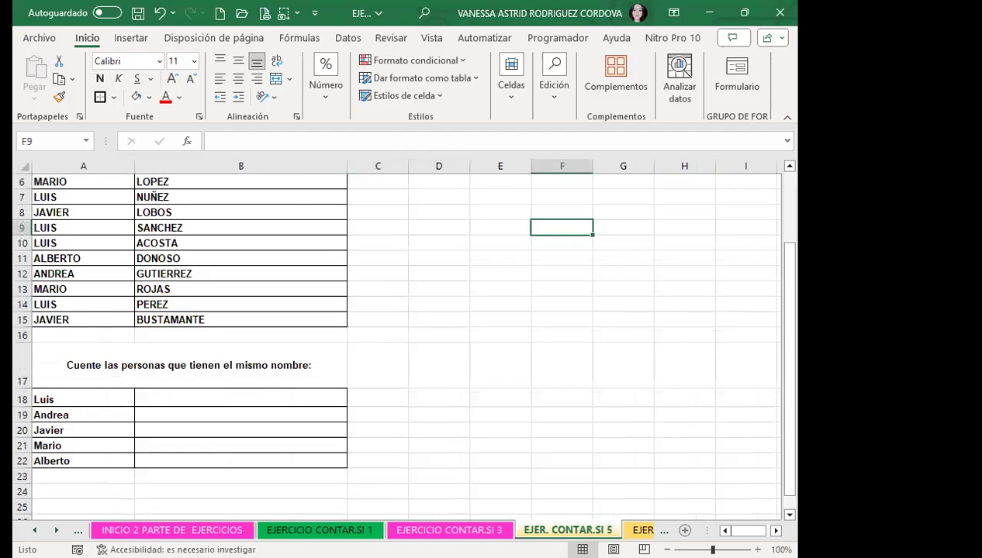
{"action": "left_click", "coordinate": [641, 530]}
{"action": "left_click", "coordinate": [401, 530]}
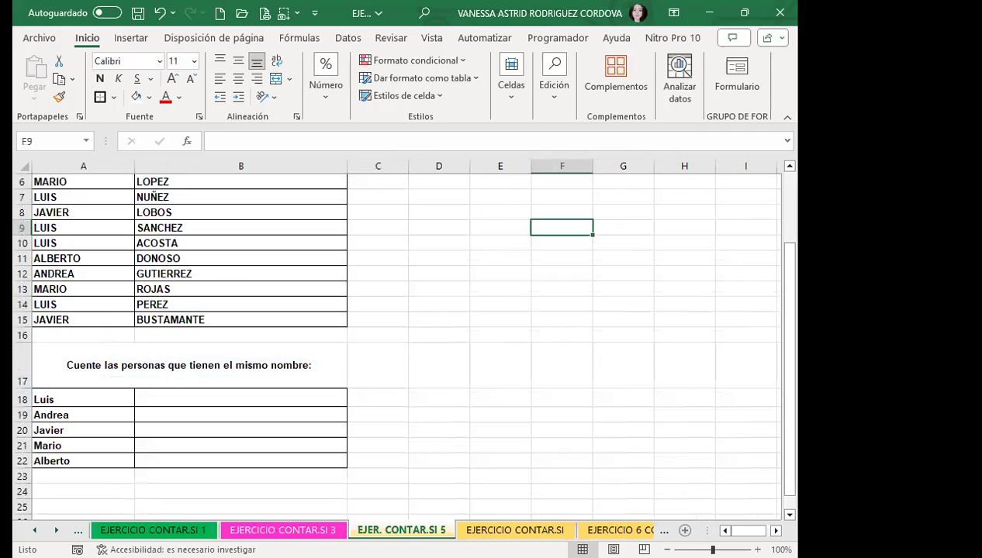
{"action": "left_click", "coordinate": [400, 368]}
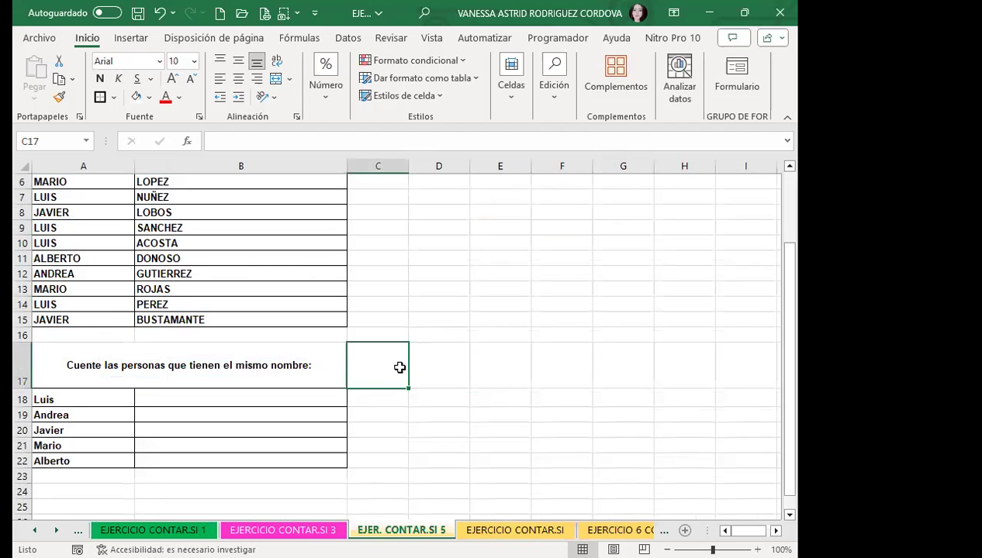
{"action": "left_click", "coordinate": [280, 398]}
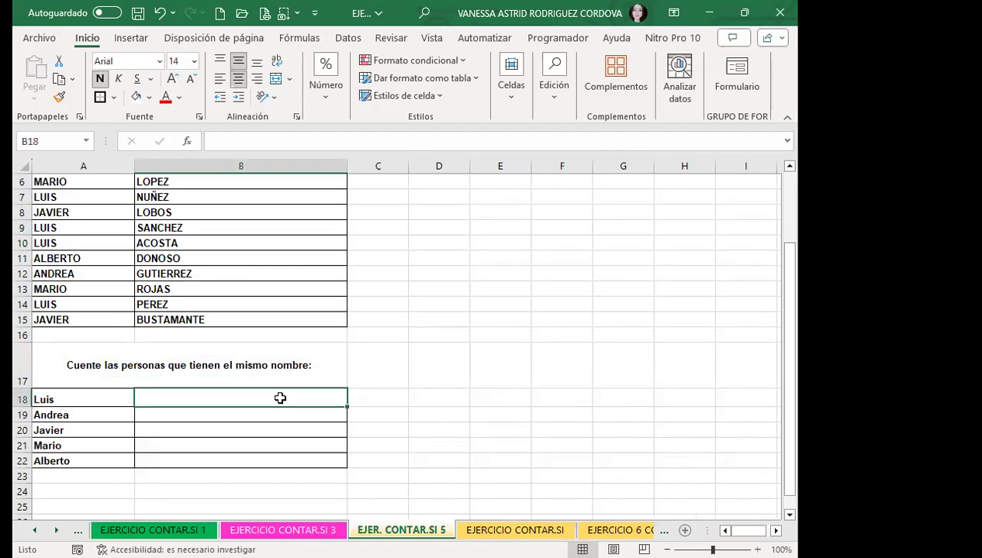
{"action": "scroll", "coordinate": [183, 377], "scroll_direction": "up", "scroll_amount": 2}
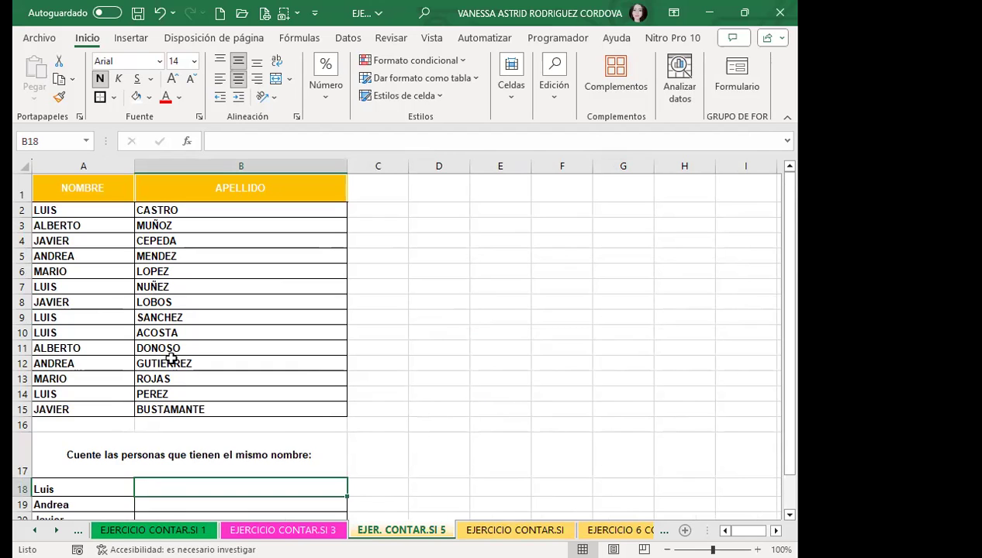
{"action": "scroll", "coordinate": [171, 358], "scroll_direction": "down", "scroll_amount": 2}
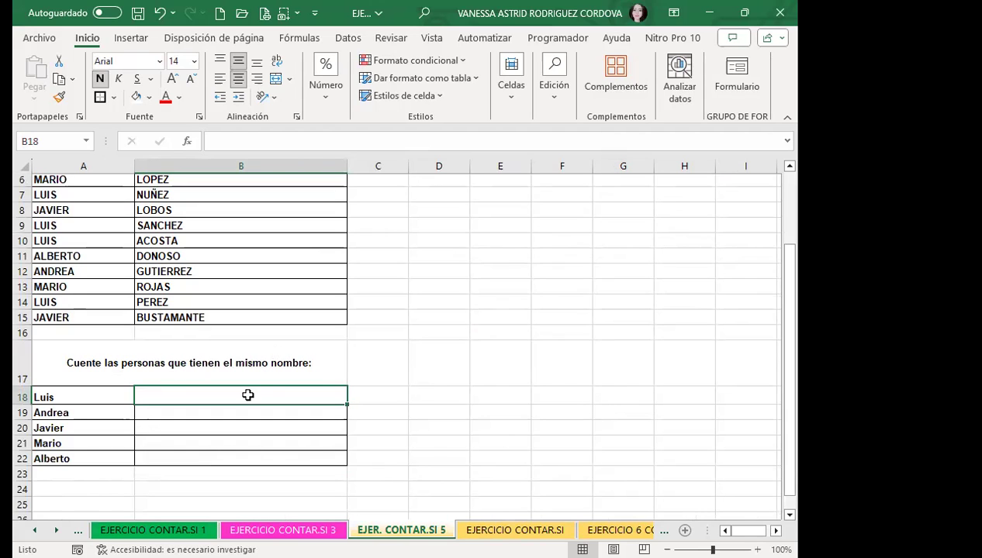
Step: Enter =CONTAR.SI(A2:A15;A18) in B18 to count how often Luis appears
{"action": "type", "text": "="}
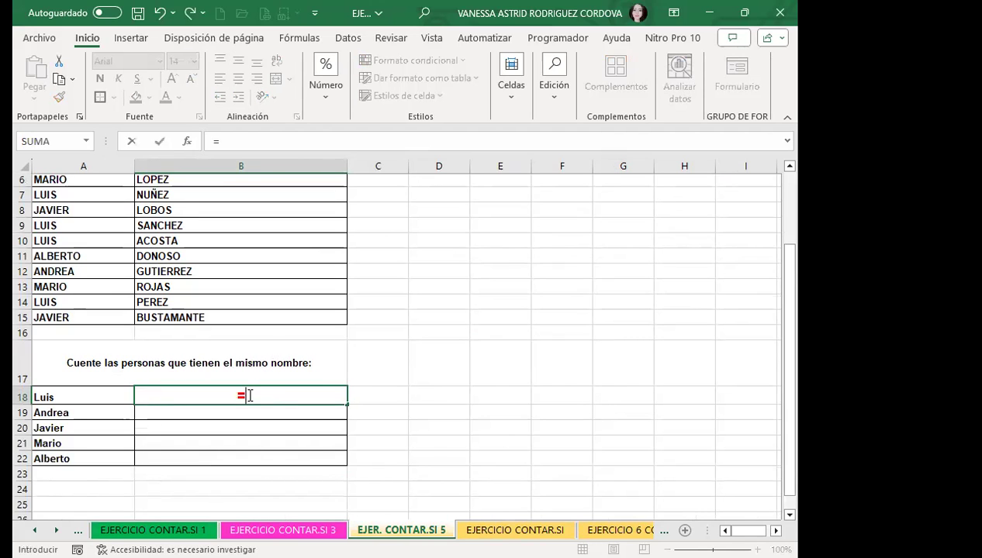
{"action": "type", "text": "CONTAR"}
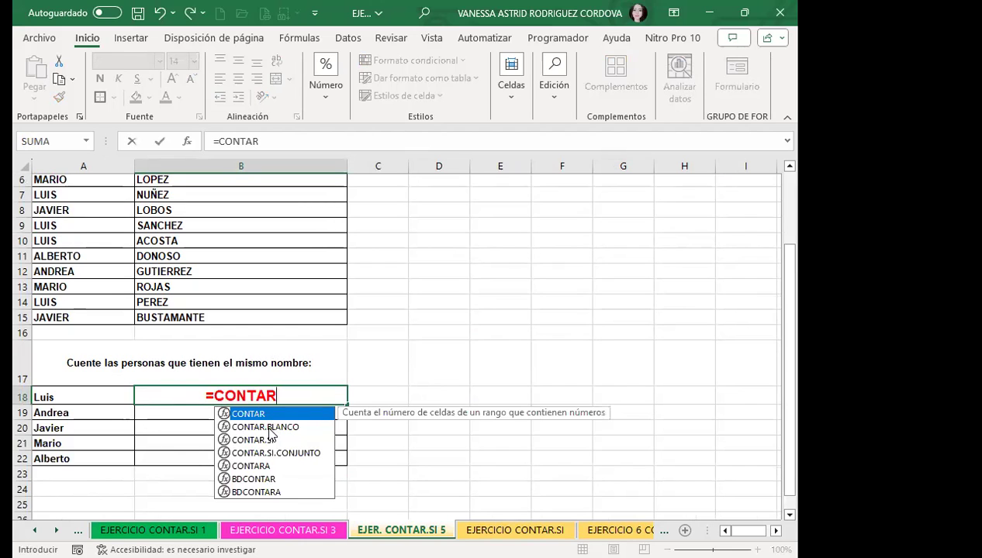
{"action": "left_click", "coordinate": [257, 441]}
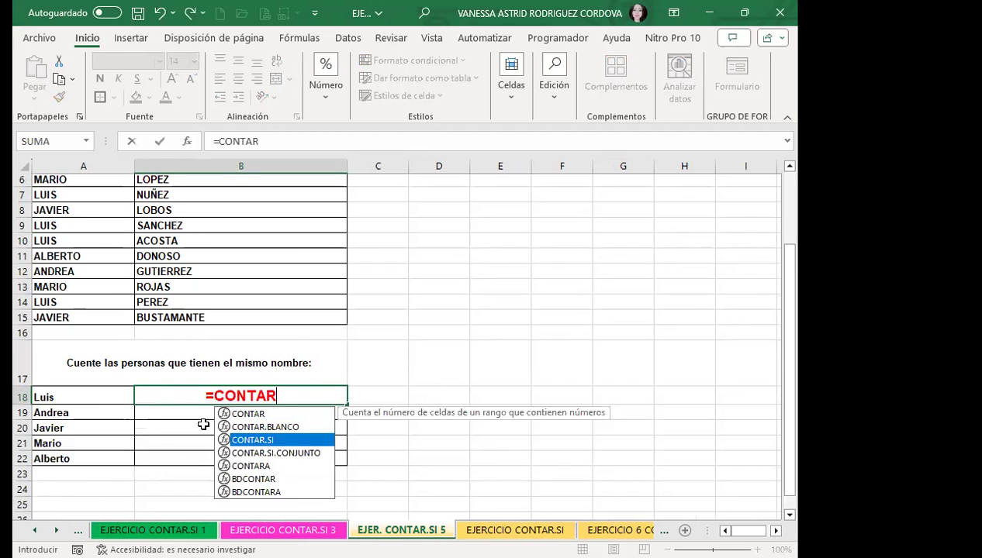
{"action": "key", "text": "Tab"}
{"action": "scroll", "coordinate": [44, 411], "scroll_direction": "up", "scroll_amount": 1}
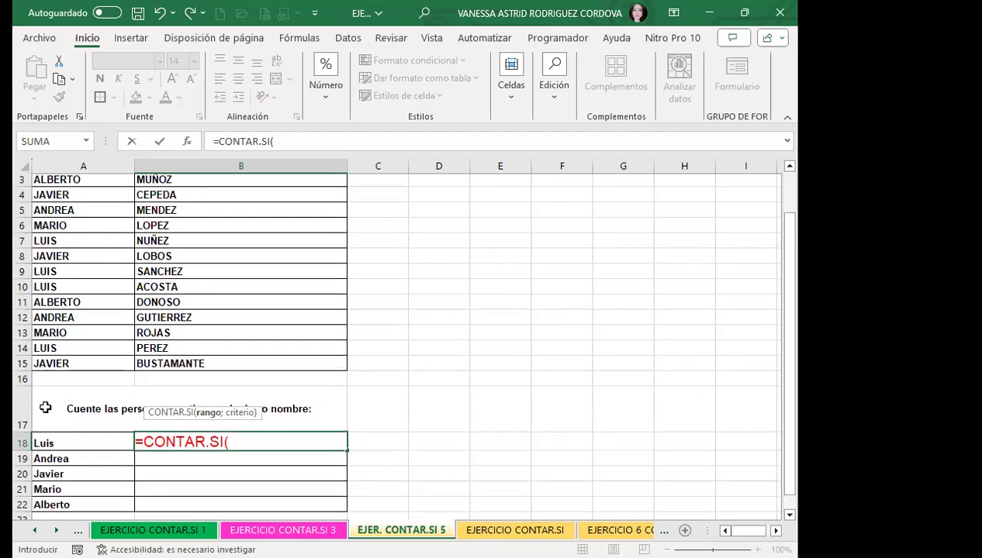
{"action": "scroll", "coordinate": [78, 219], "scroll_direction": "up", "scroll_amount": 1}
{"action": "left_click", "coordinate": [85, 209]}
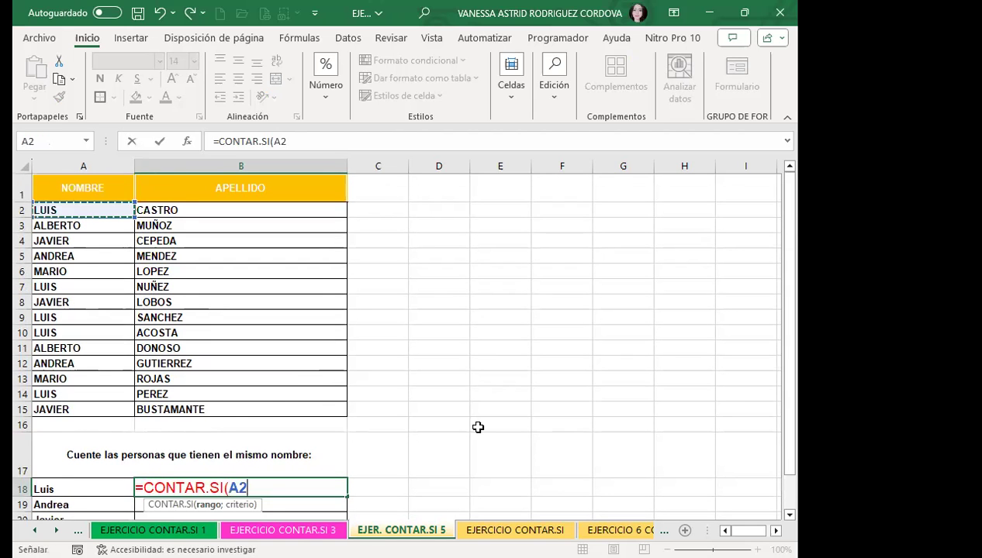
{"action": "key", "text": "ctrl+shift+Down"}
{"action": "type", "text": ";"}
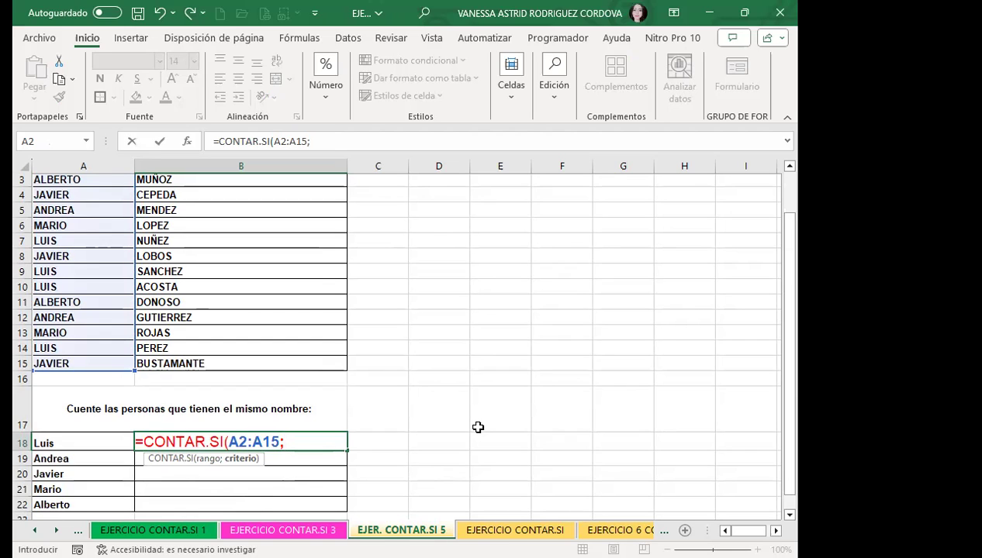
{"action": "left_click", "coordinate": [103, 444]}
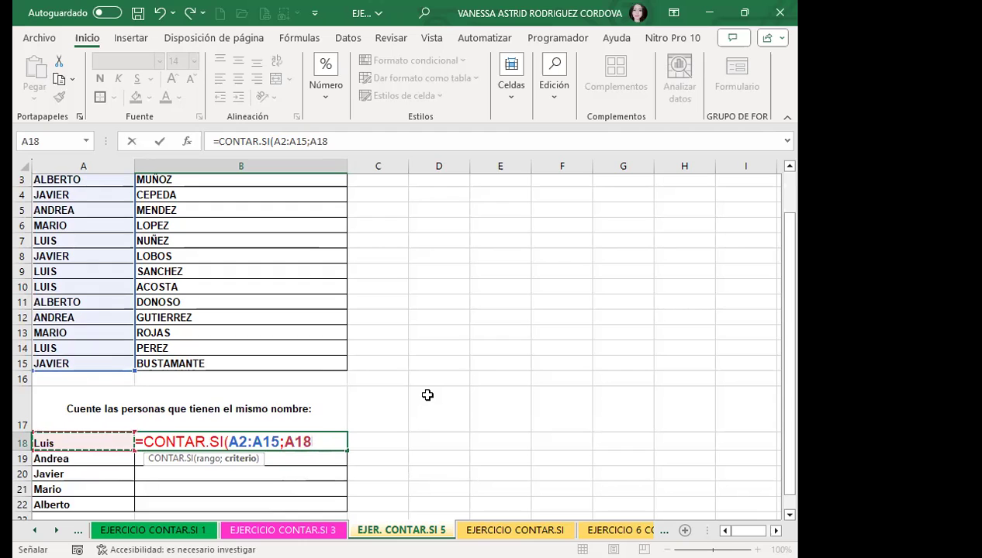
{"action": "key", "text": "Return"}
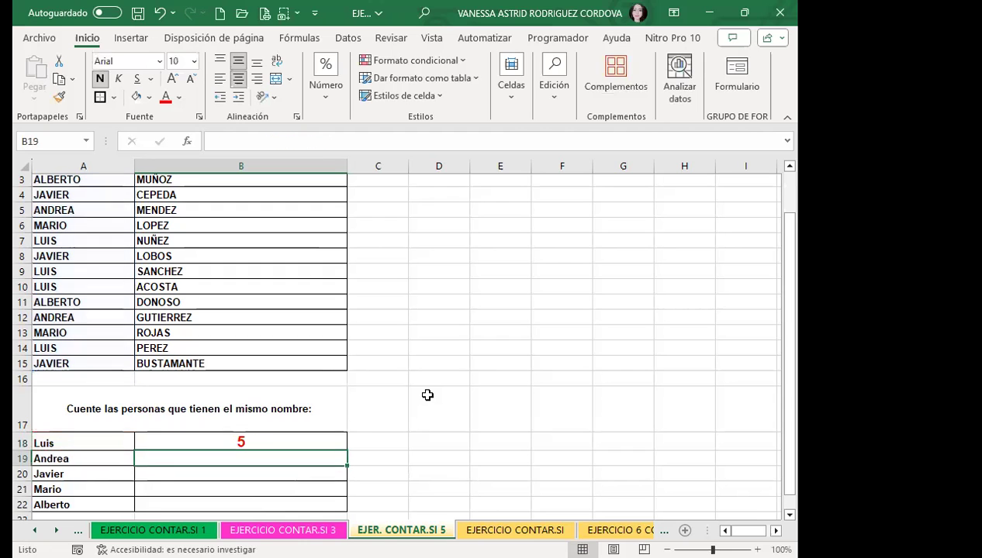
Step: Copy the count formula from B18 down to B22 for Andrea through Alberto
{"action": "left_click", "coordinate": [262, 439]}
{"action": "scroll", "coordinate": [328, 421], "scroll_direction": "down", "scroll_amount": 3}
{"action": "scroll", "coordinate": [369, 396], "scroll_direction": "down", "scroll_amount": 3}
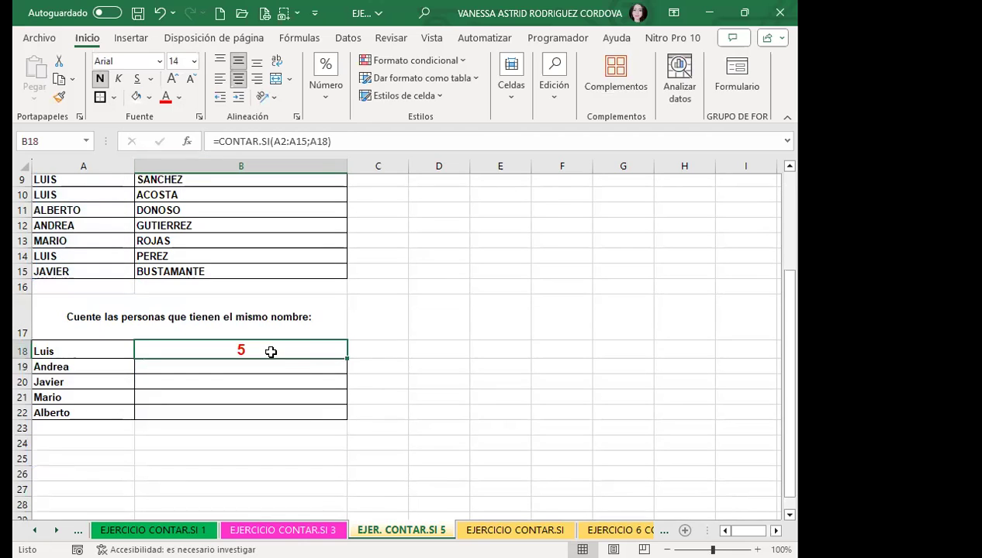
{"action": "left_click_drag", "start_coordinate": [347, 361], "coordinate": [337, 413]}
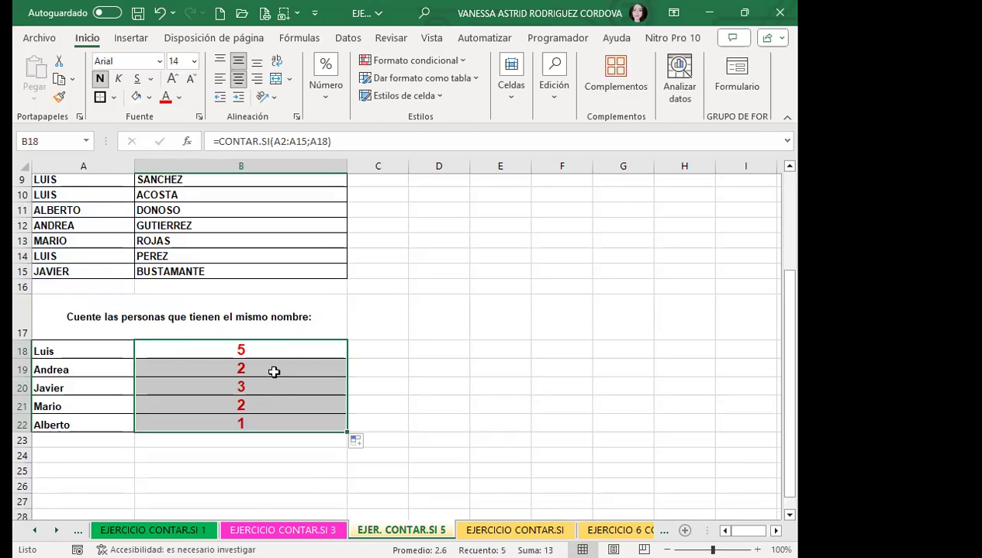
{"action": "left_click", "coordinate": [286, 349]}
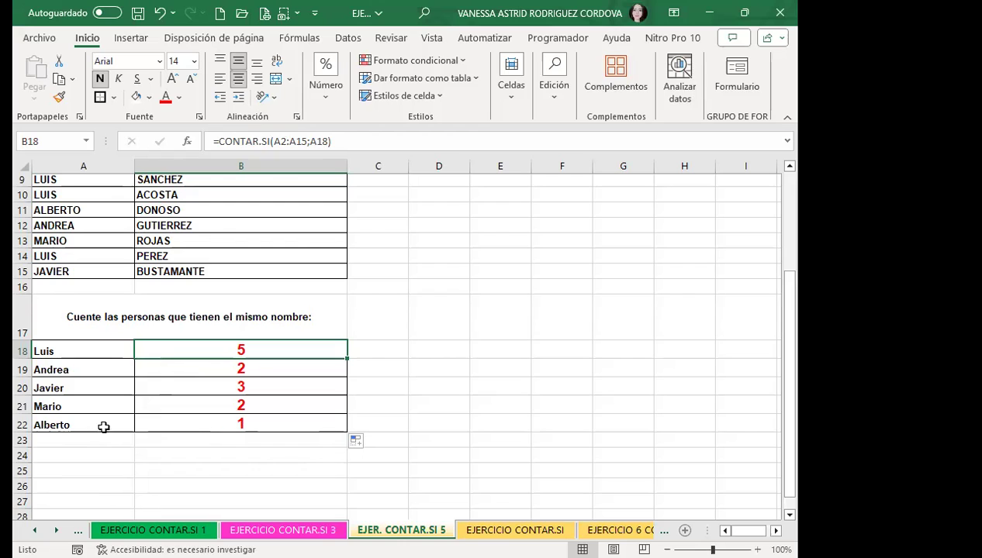
Step: Inspect Alberto's copied formula in B22 against the ALBERTO entries in A3 and A11
{"action": "left_click", "coordinate": [216, 438]}
{"action": "left_click", "coordinate": [225, 422]}
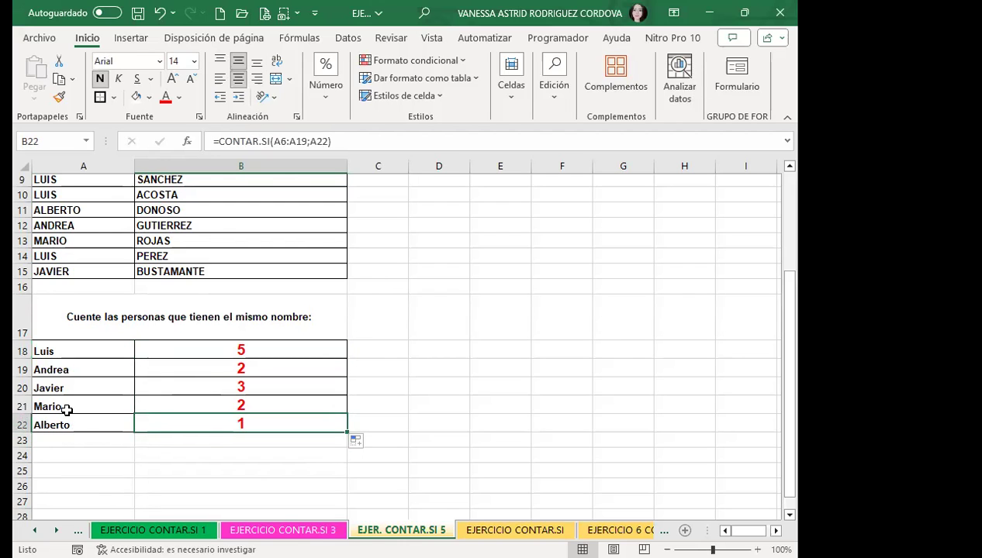
{"action": "scroll", "coordinate": [87, 361], "scroll_direction": "up", "scroll_amount": 3}
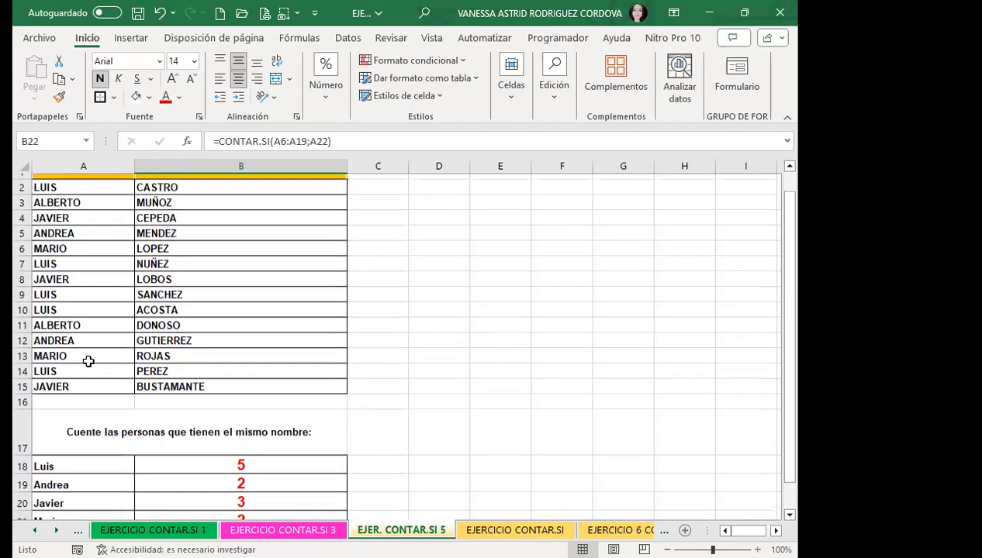
{"action": "left_click", "coordinate": [97, 225]}
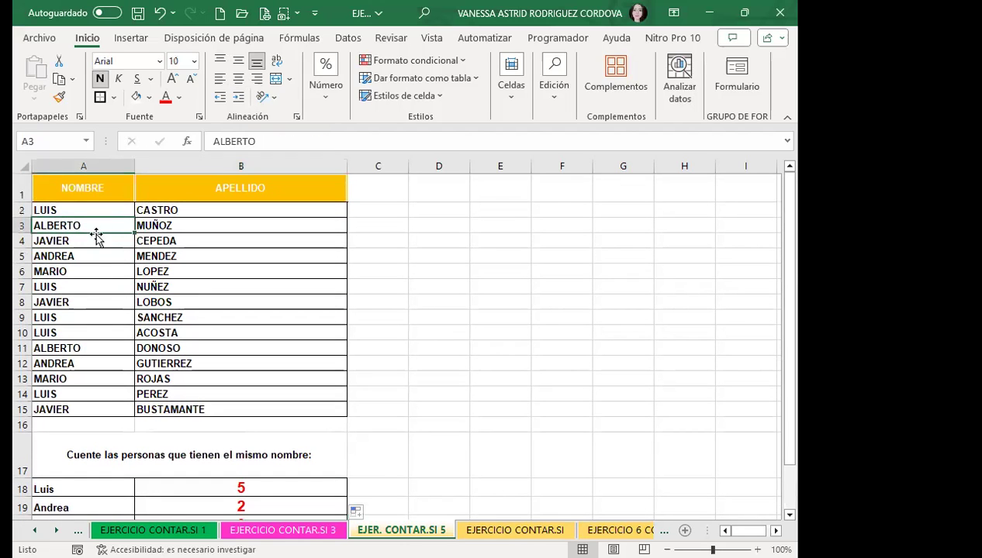
{"action": "left_click", "coordinate": [92, 350]}
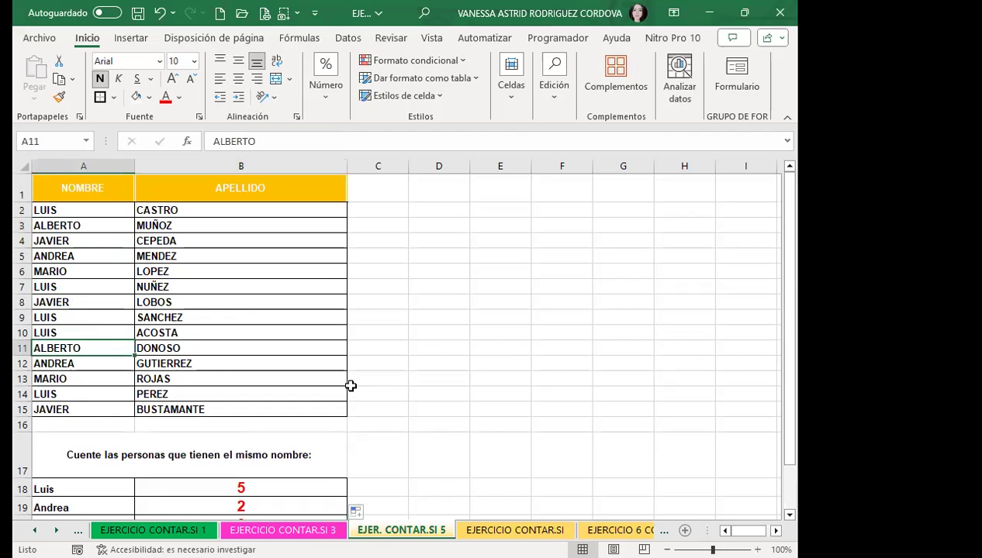
{"action": "scroll", "coordinate": [469, 407], "scroll_direction": "down", "scroll_amount": 1}
{"action": "scroll", "coordinate": [469, 407], "scroll_direction": "down", "scroll_amount": 3}
{"action": "double_click", "coordinate": [265, 379]}
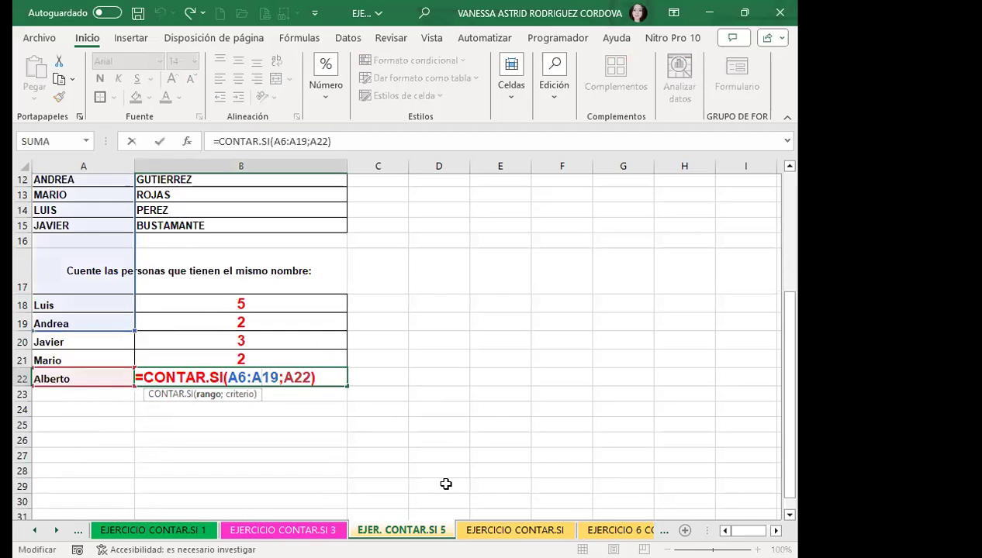
{"action": "scroll", "coordinate": [416, 378], "scroll_direction": "up", "scroll_amount": 4}
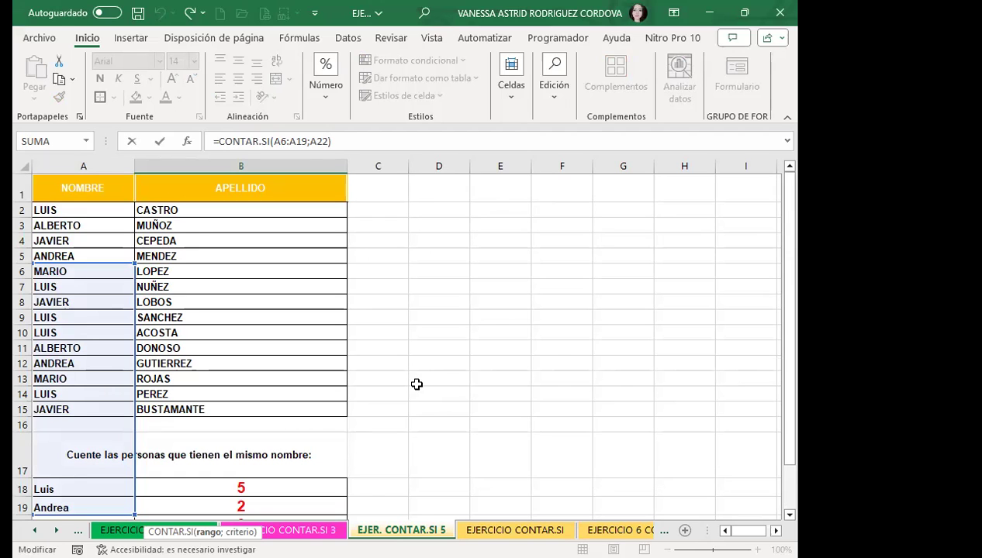
{"action": "scroll", "coordinate": [417, 385], "scroll_direction": "down", "scroll_amount": 2}
{"action": "scroll", "coordinate": [416, 384], "scroll_direction": "down", "scroll_amount": 1}
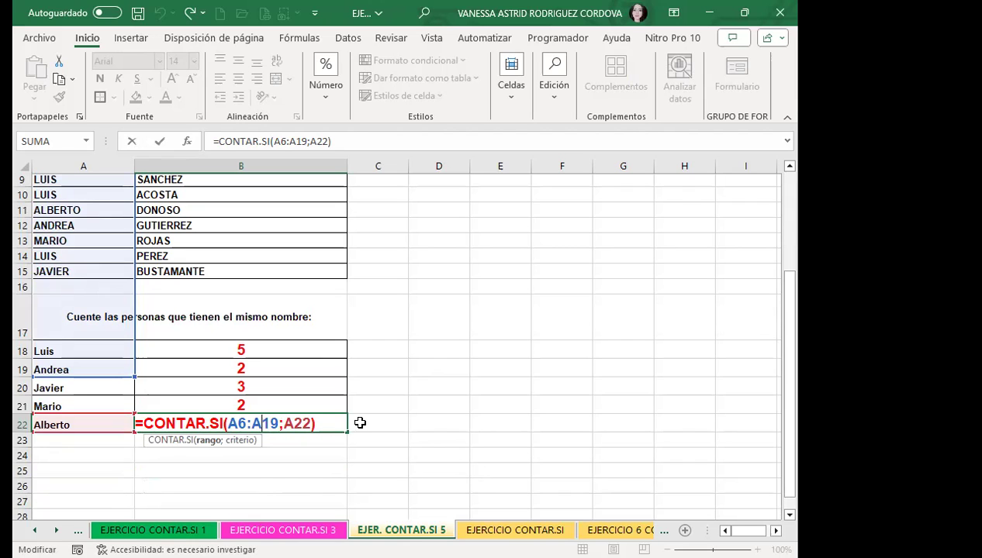
Step: Clear the copied counts in B19:B22, keeping only Luis's result in B18
{"action": "key", "text": "Return"}
{"action": "left_click_drag", "start_coordinate": [270, 366], "coordinate": [268, 425]}
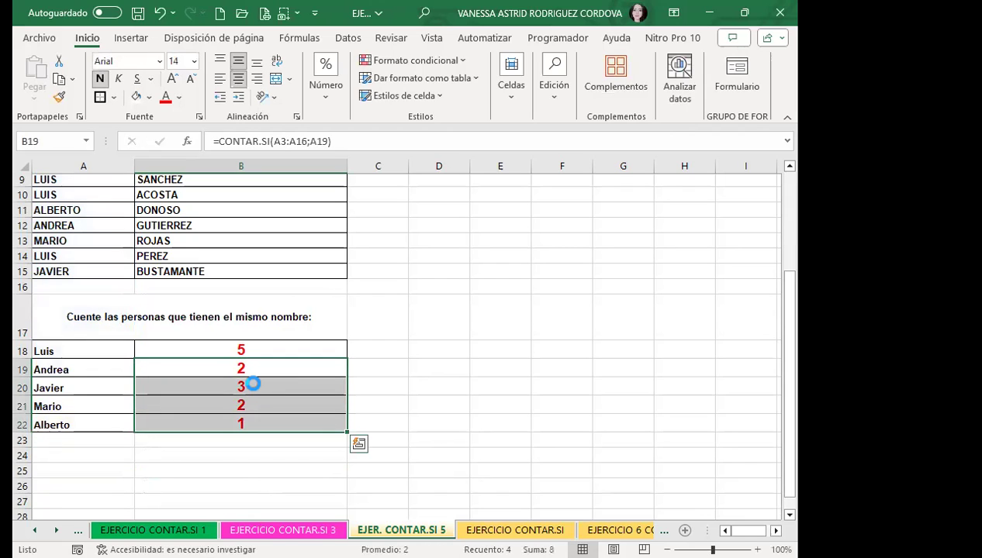
{"action": "key", "text": "Delete"}
{"action": "left_click", "coordinate": [280, 346]}
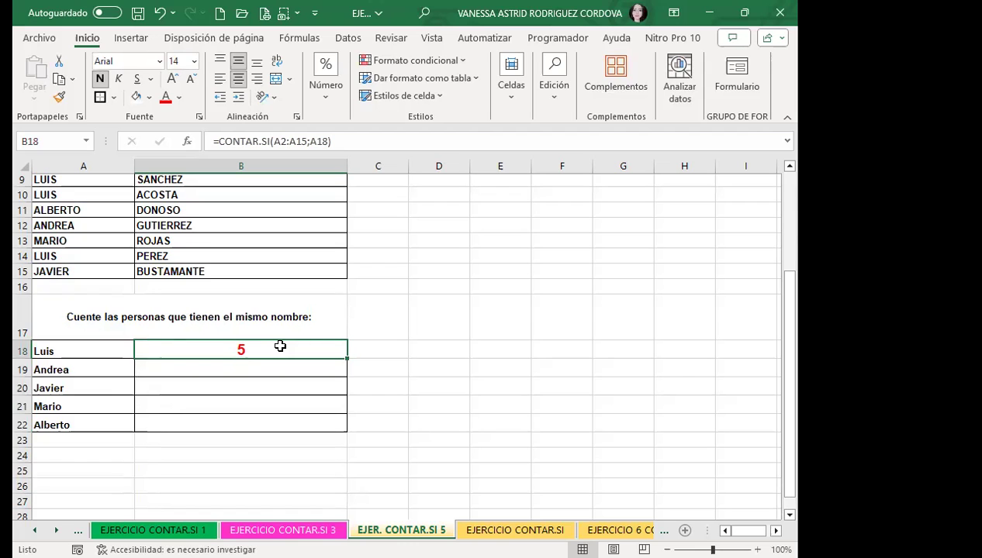
Step: Make B18's name range absolute ($A$2:$A$15) and refill to B22, giving counts 5, 2, 3, 2, 2
{"action": "double_click", "coordinate": [280, 347]}
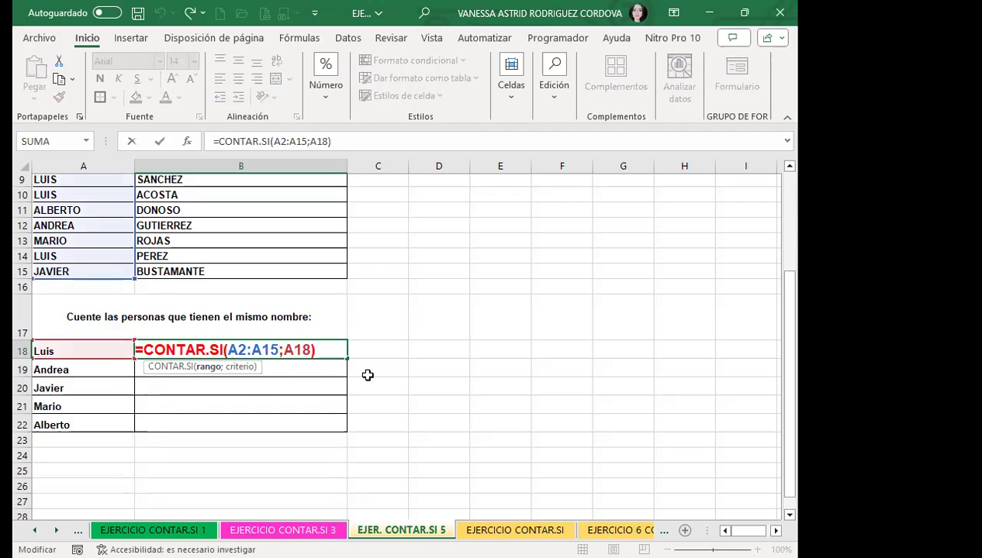
{"action": "key", "text": "Return"}
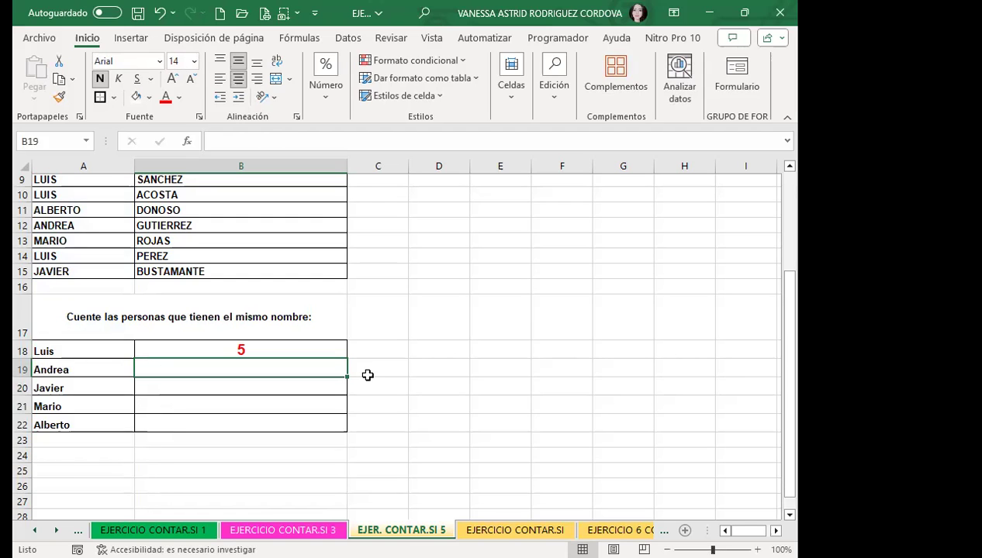
{"action": "left_click", "coordinate": [297, 348]}
{"action": "double_click", "coordinate": [274, 350]}
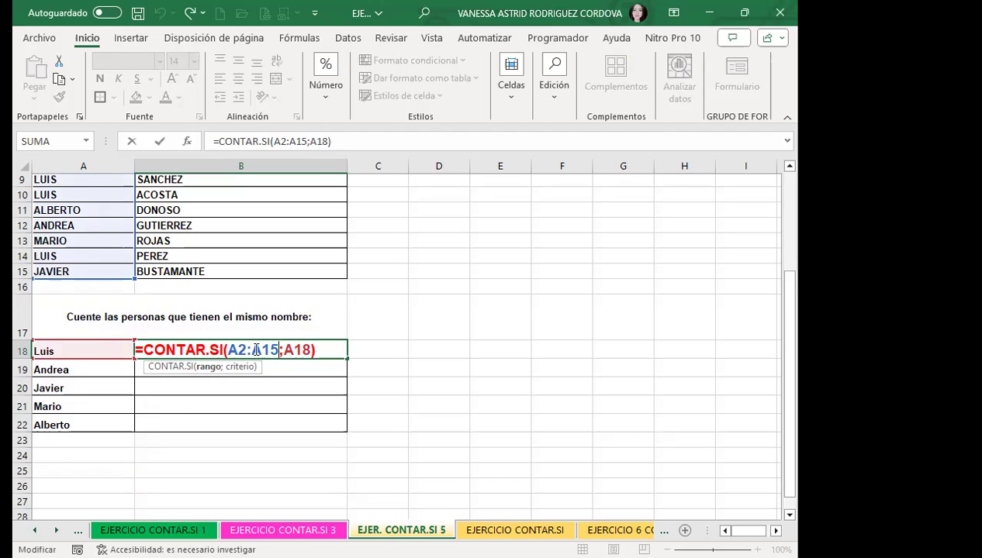
{"action": "left_click_drag", "start_coordinate": [227, 349], "coordinate": [277, 350]}
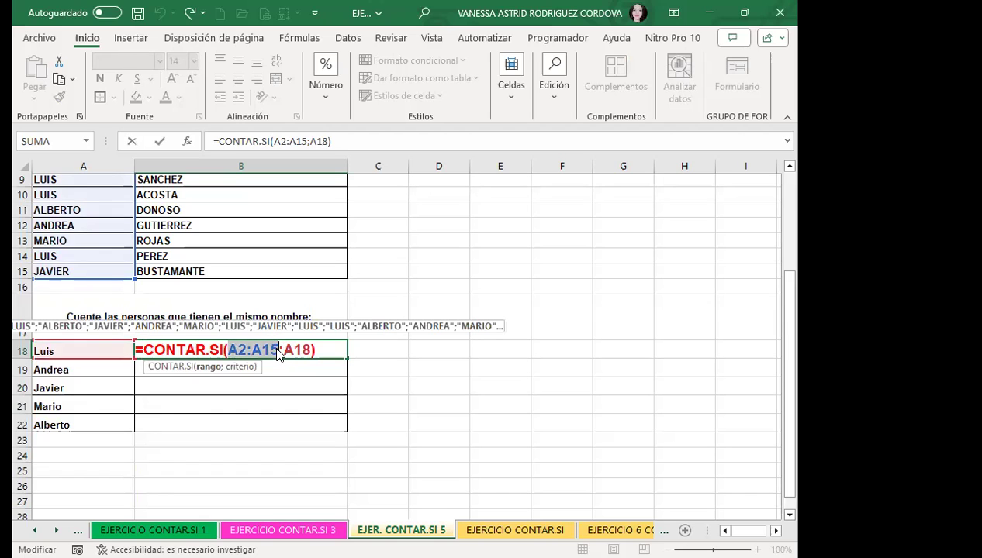
{"action": "key", "text": "F5"}
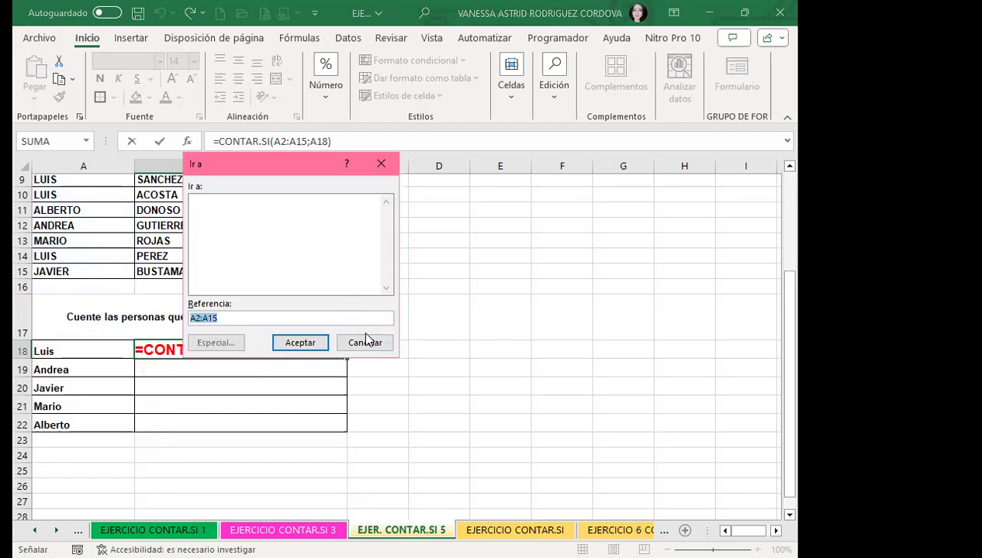
{"action": "left_click", "coordinate": [364, 343]}
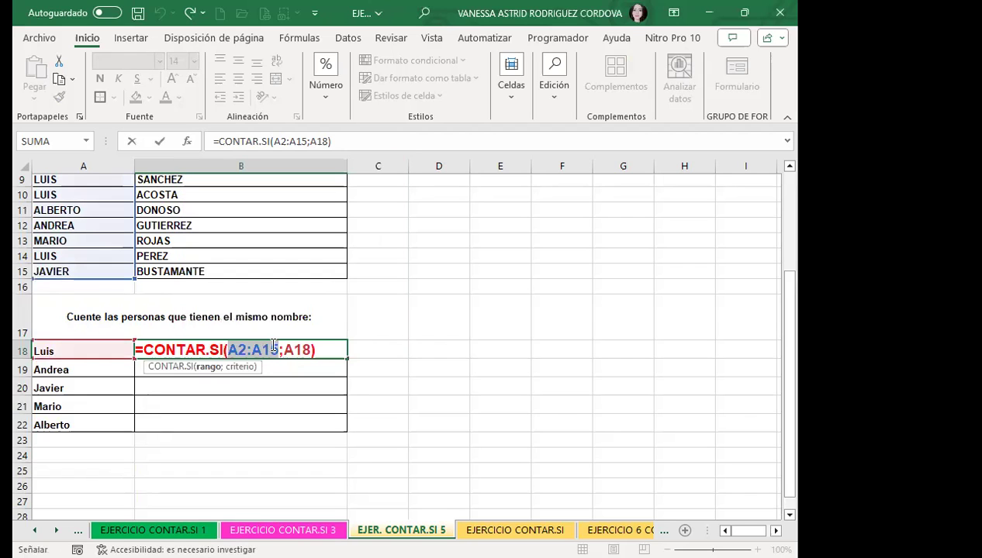
{"action": "key", "text": "F4"}
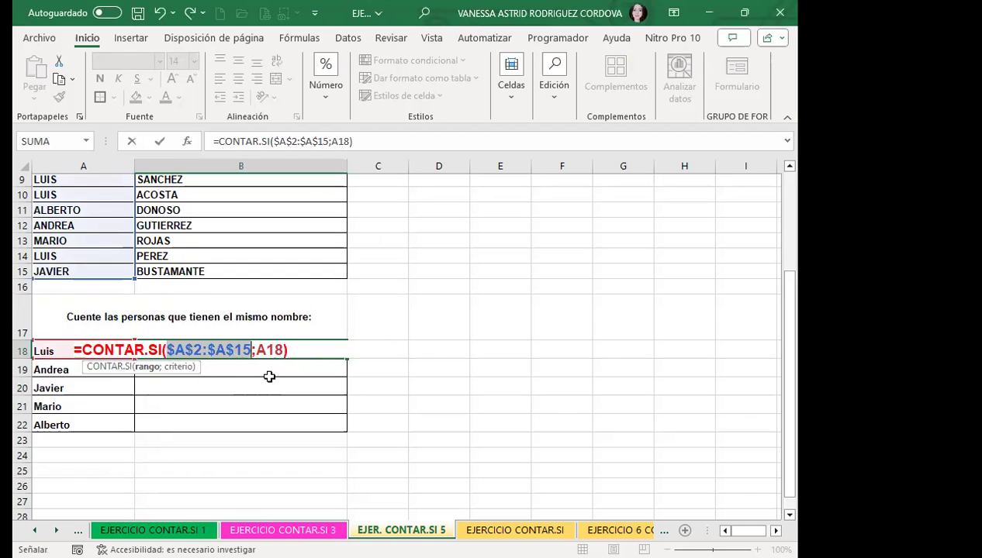
{"action": "key", "text": "ctrl+Return"}
{"action": "left_click_drag", "start_coordinate": [345, 359], "coordinate": [346, 429]}
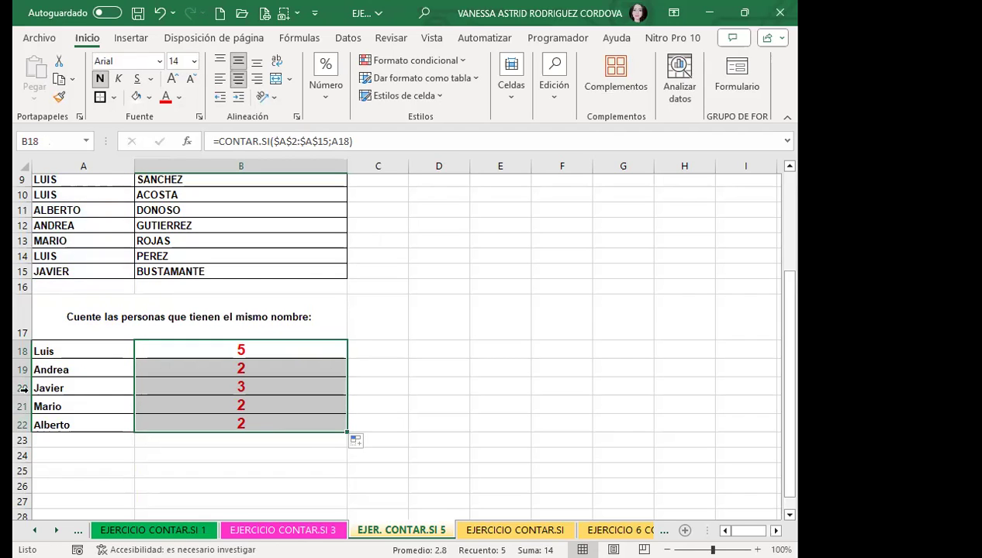
{"action": "scroll", "coordinate": [68, 364], "scroll_direction": "up", "scroll_amount": 3}
{"action": "scroll", "coordinate": [148, 332], "scroll_direction": "down", "scroll_amount": 3}
{"action": "left_click", "coordinate": [266, 422]}
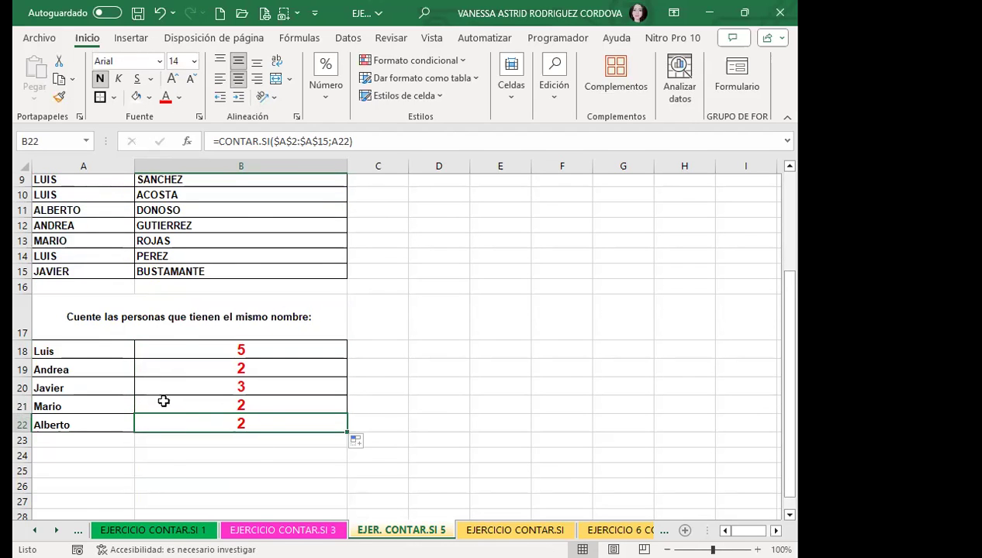
{"action": "scroll", "coordinate": [118, 289], "scroll_direction": "up", "scroll_amount": 3}
{"action": "scroll", "coordinate": [88, 259], "scroll_direction": "down", "scroll_amount": 4}
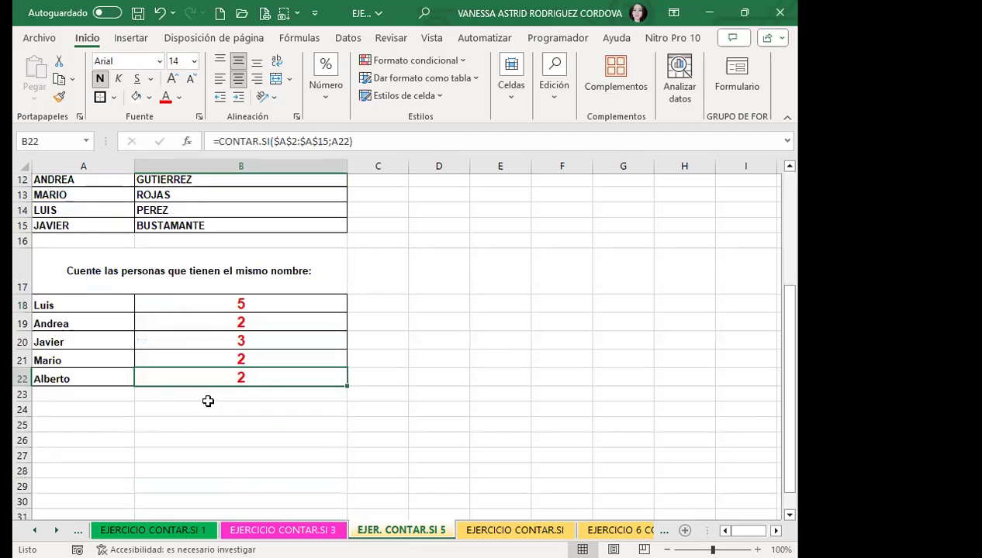
{"action": "double_click", "coordinate": [197, 377]}
{"action": "scroll", "coordinate": [147, 270], "scroll_direction": "up", "scroll_amount": 4}
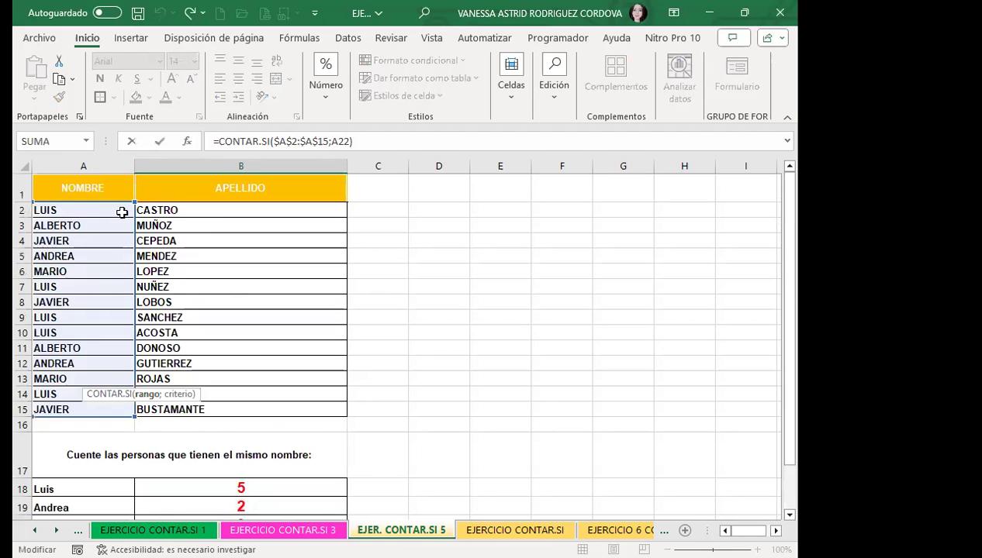
{"action": "scroll", "coordinate": [112, 352], "scroll_direction": "down", "scroll_amount": 2}
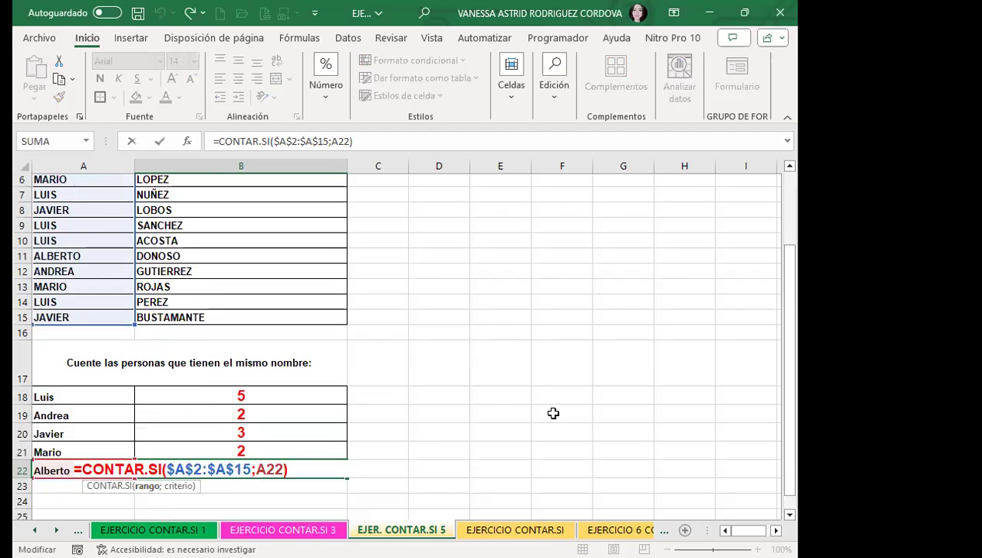
{"action": "key", "text": "Return"}
{"action": "left_click", "coordinate": [260, 468]}
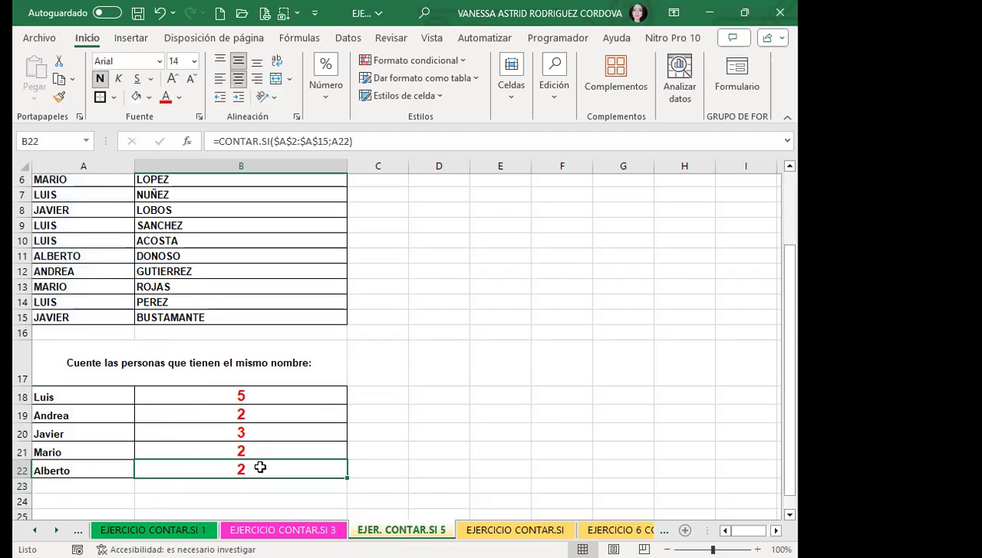
{"action": "left_click", "coordinate": [295, 394]}
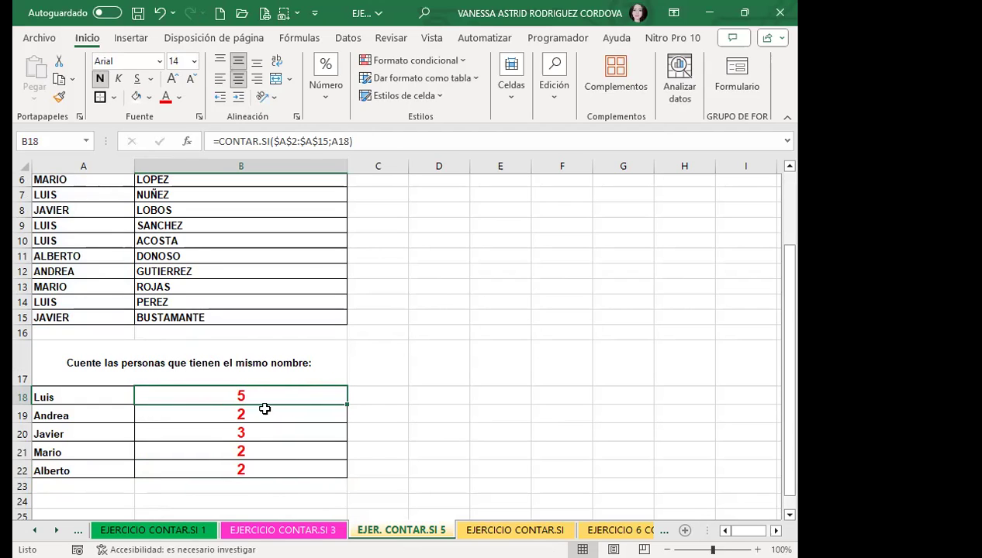
{"action": "left_click", "coordinate": [265, 474]}
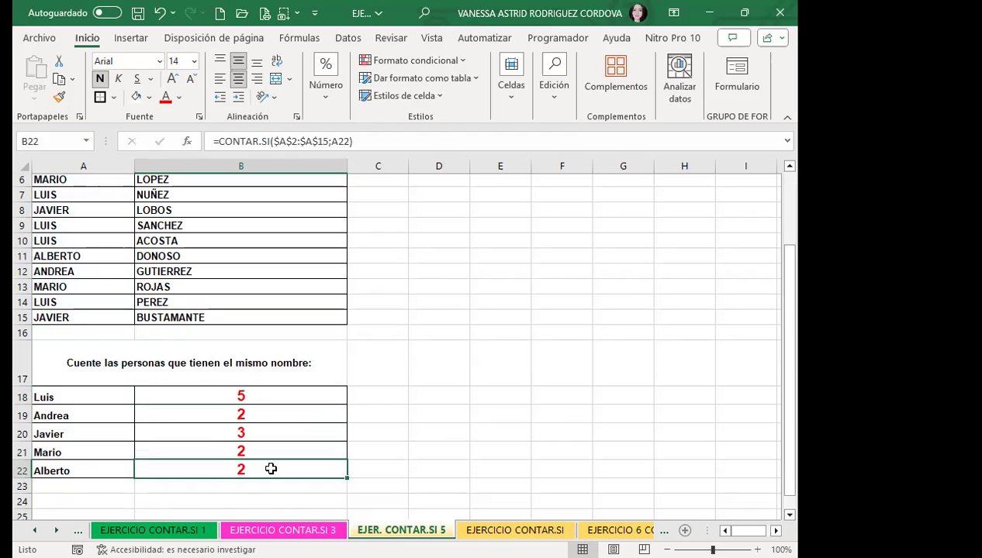
{"action": "scroll", "coordinate": [70, 387], "scroll_direction": "up", "scroll_amount": 2}
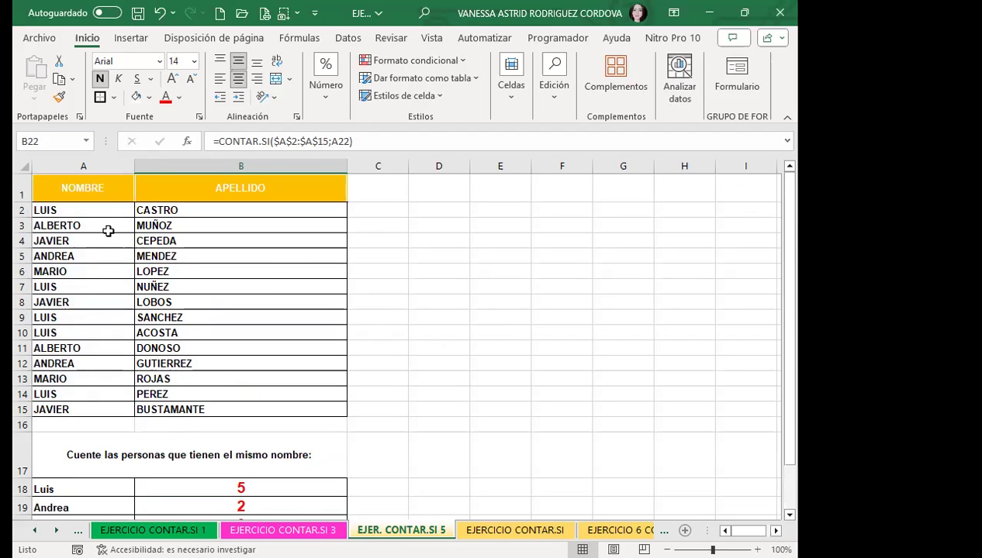
{"action": "left_click", "coordinate": [109, 210]}
{"action": "scroll", "coordinate": [453, 432], "scroll_direction": "down", "scroll_amount": 5}
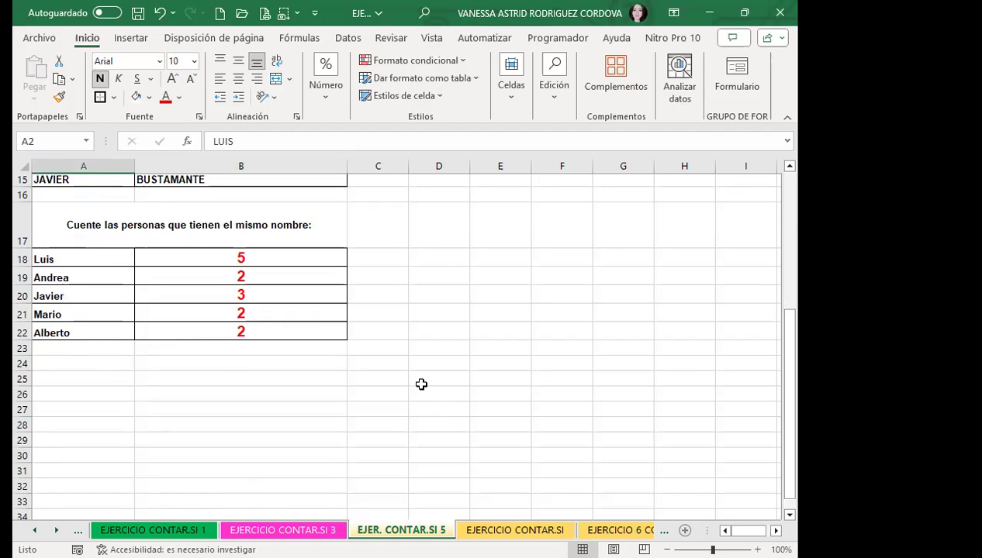
{"action": "left_click", "coordinate": [289, 258]}
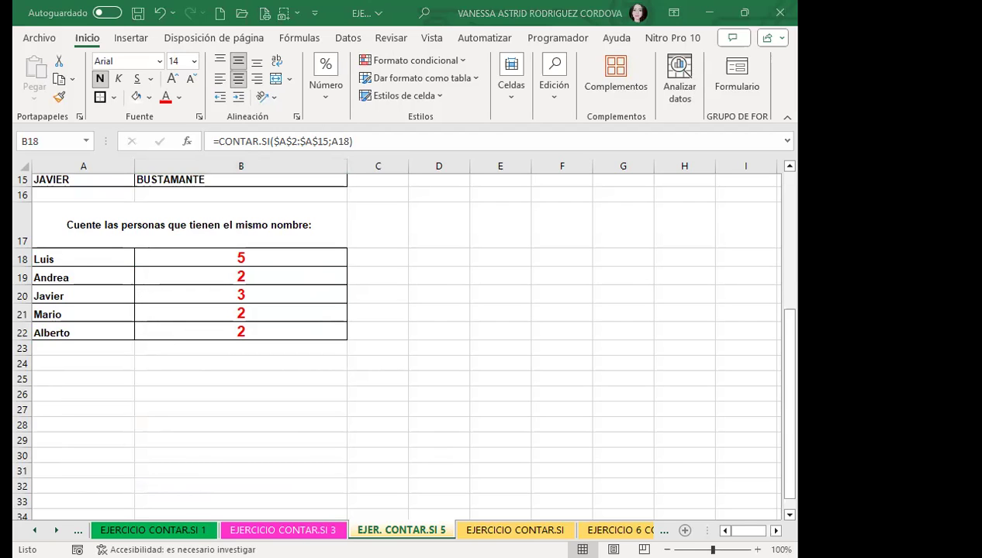
{"action": "left_click", "coordinate": [307, 336]}
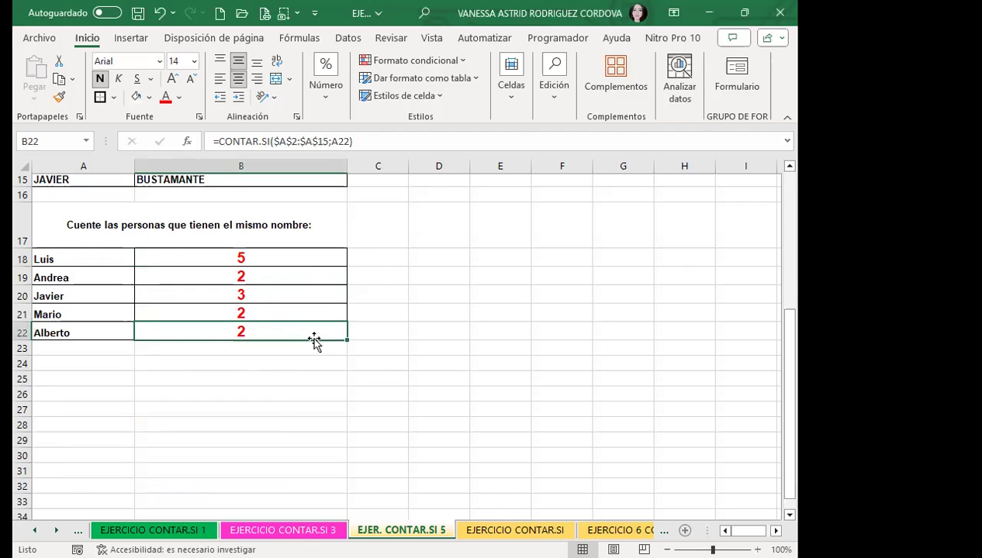
{"action": "scroll", "coordinate": [314, 341], "scroll_direction": "up", "scroll_amount": 3}
{"action": "scroll", "coordinate": [368, 377], "scroll_direction": "up", "scroll_amount": 2}
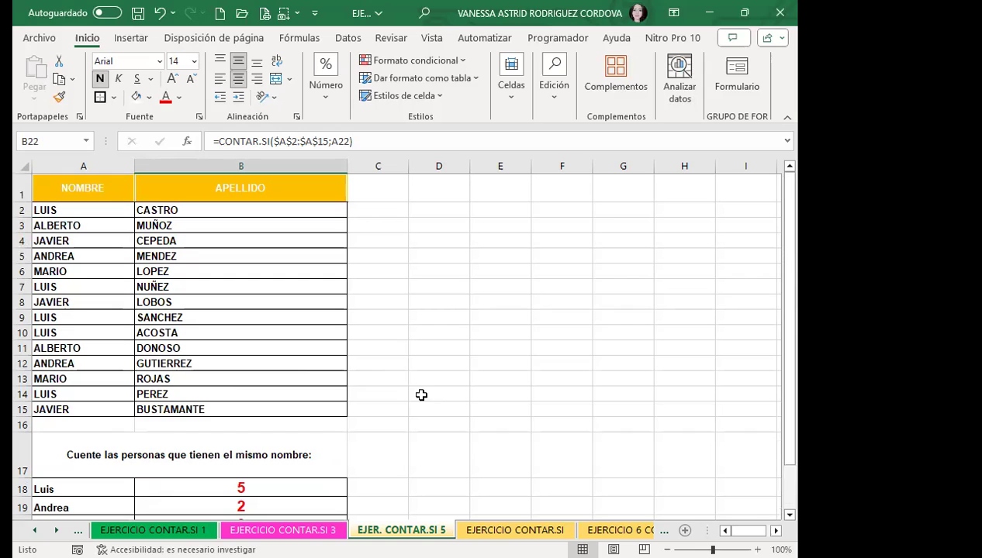
{"action": "scroll", "coordinate": [319, 417], "scroll_direction": "down", "scroll_amount": 2}
{"action": "left_click", "coordinate": [299, 393]}
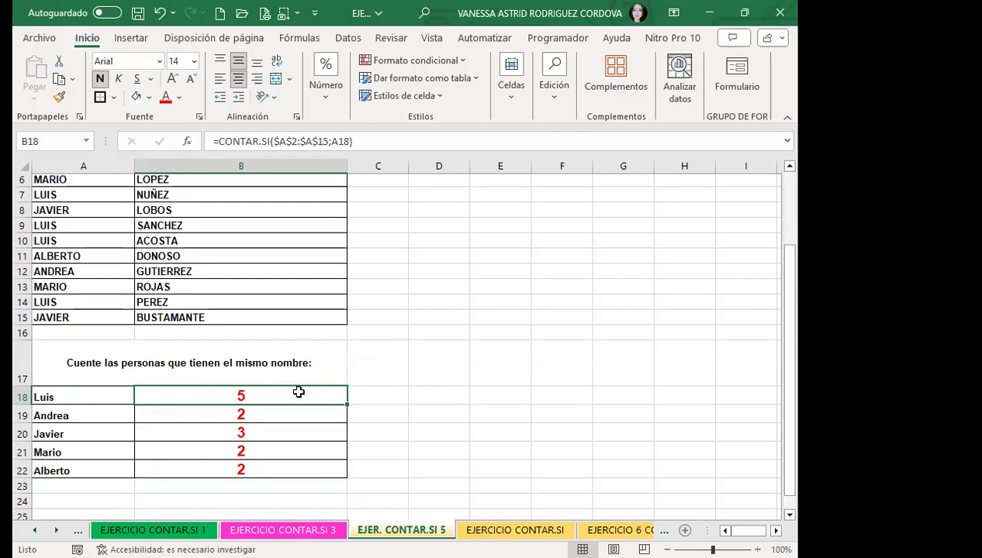
{"action": "scroll", "coordinate": [546, 403], "scroll_direction": "down", "scroll_amount": 2}
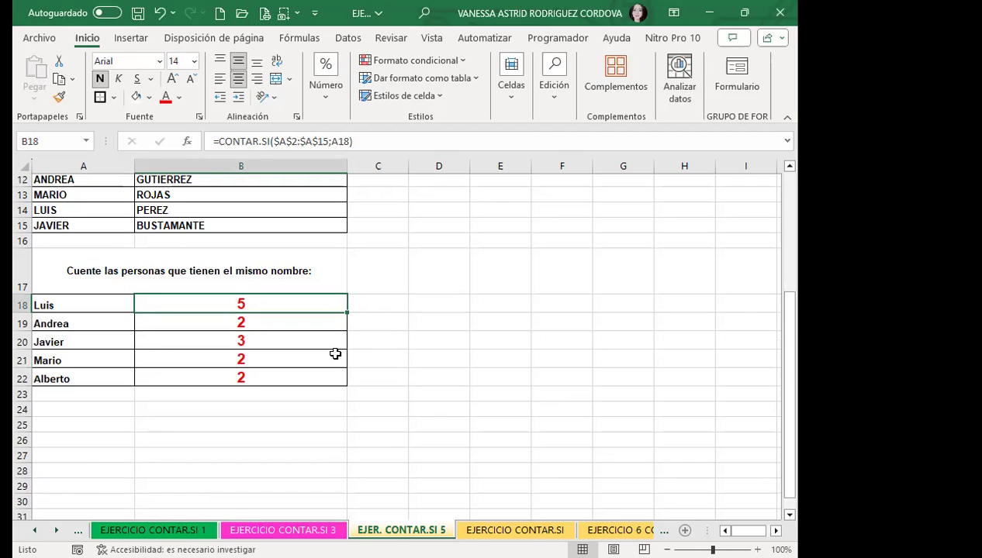
{"action": "left_click", "coordinate": [267, 341]}
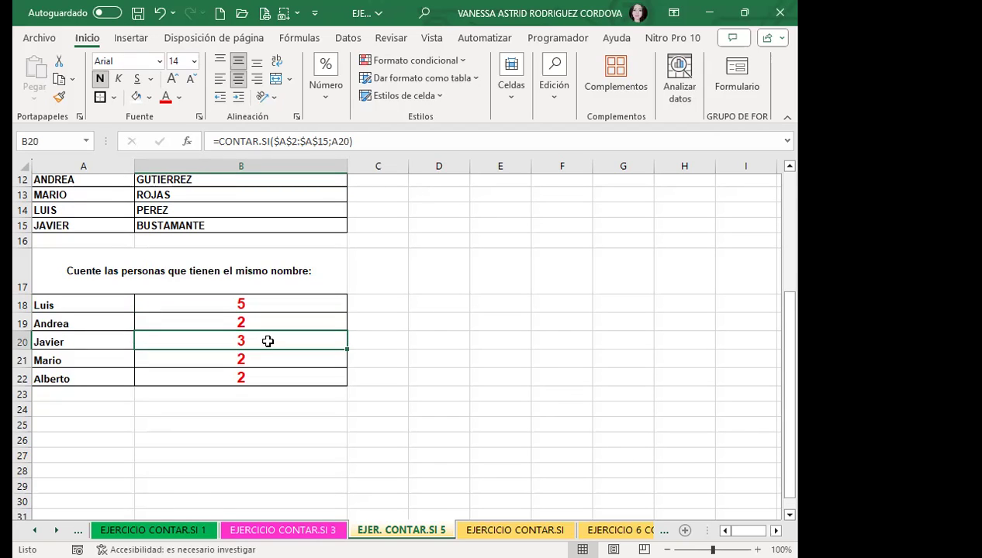
{"action": "left_click", "coordinate": [266, 303]}
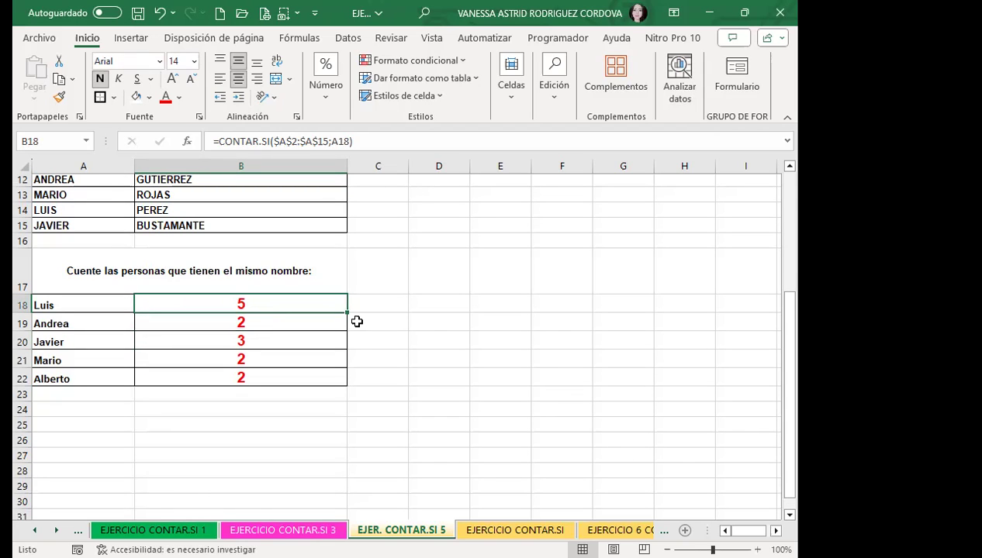